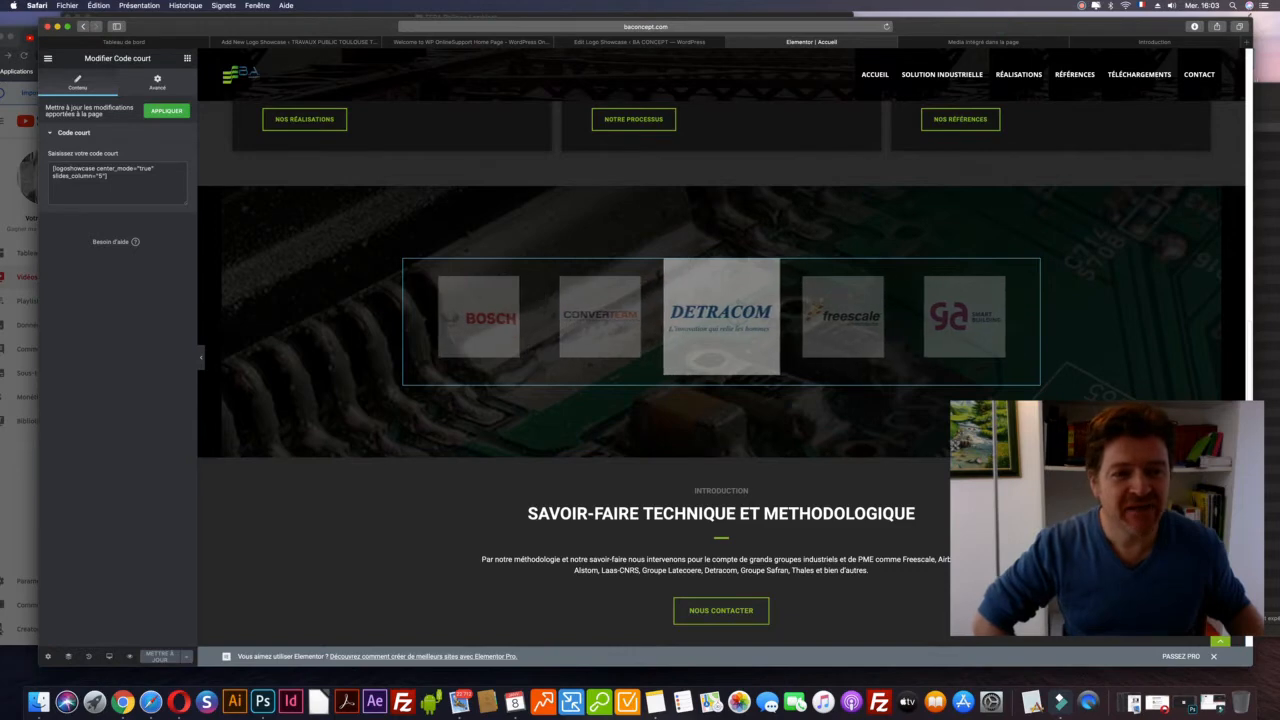
Step: Narrow the Safari window, switch to Opera, and view the client logo carousel on the baconcept.com home page
left_click_drag(1252, 19, 1157, 16)
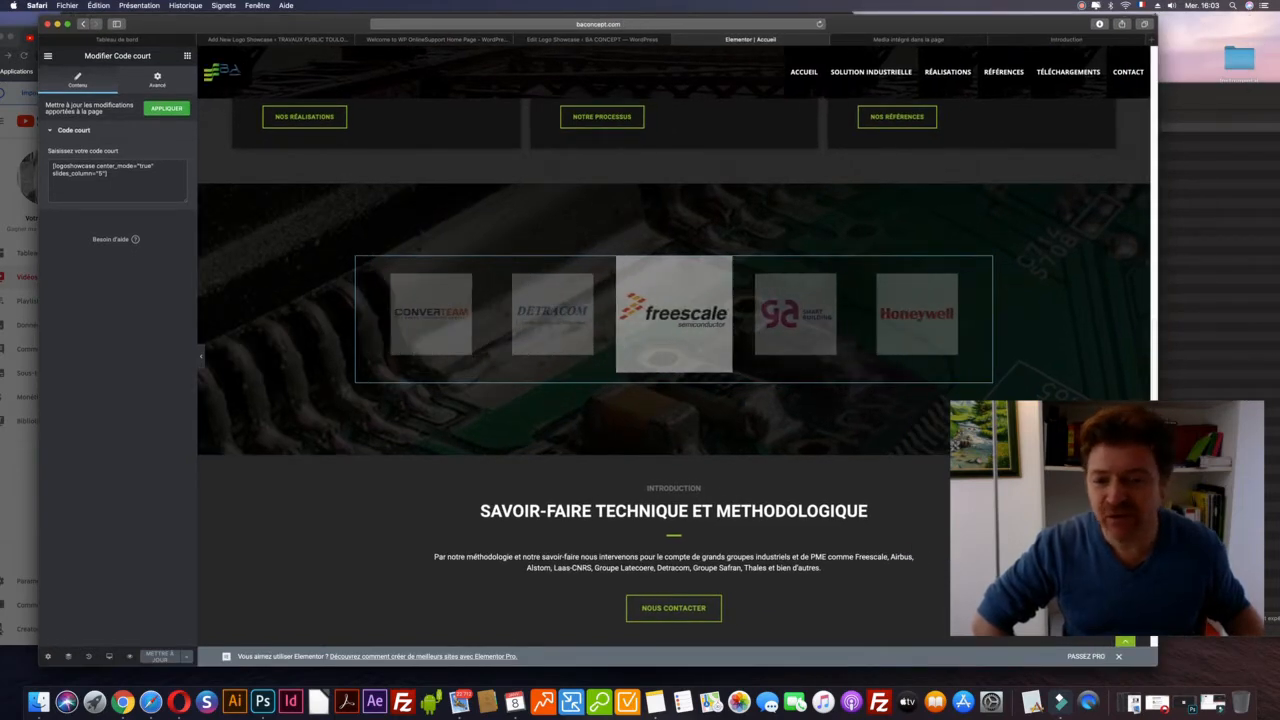
left_click(178, 700)
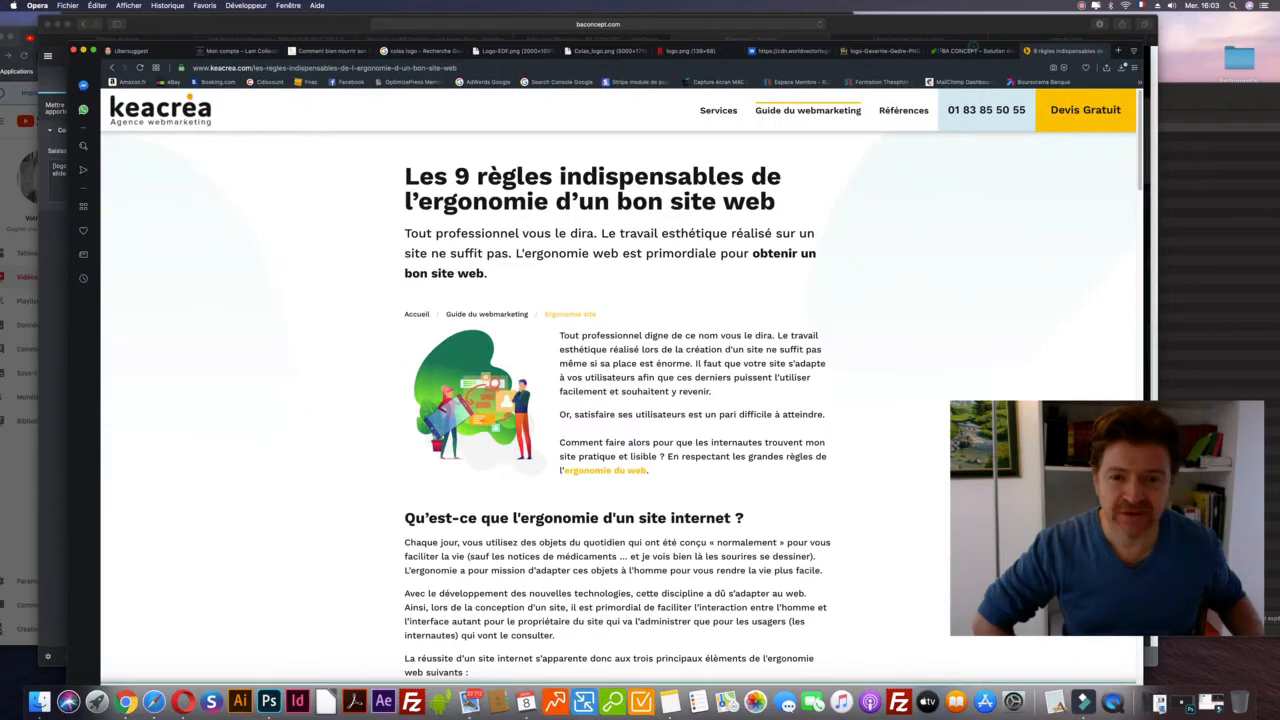
left_click(973, 48)
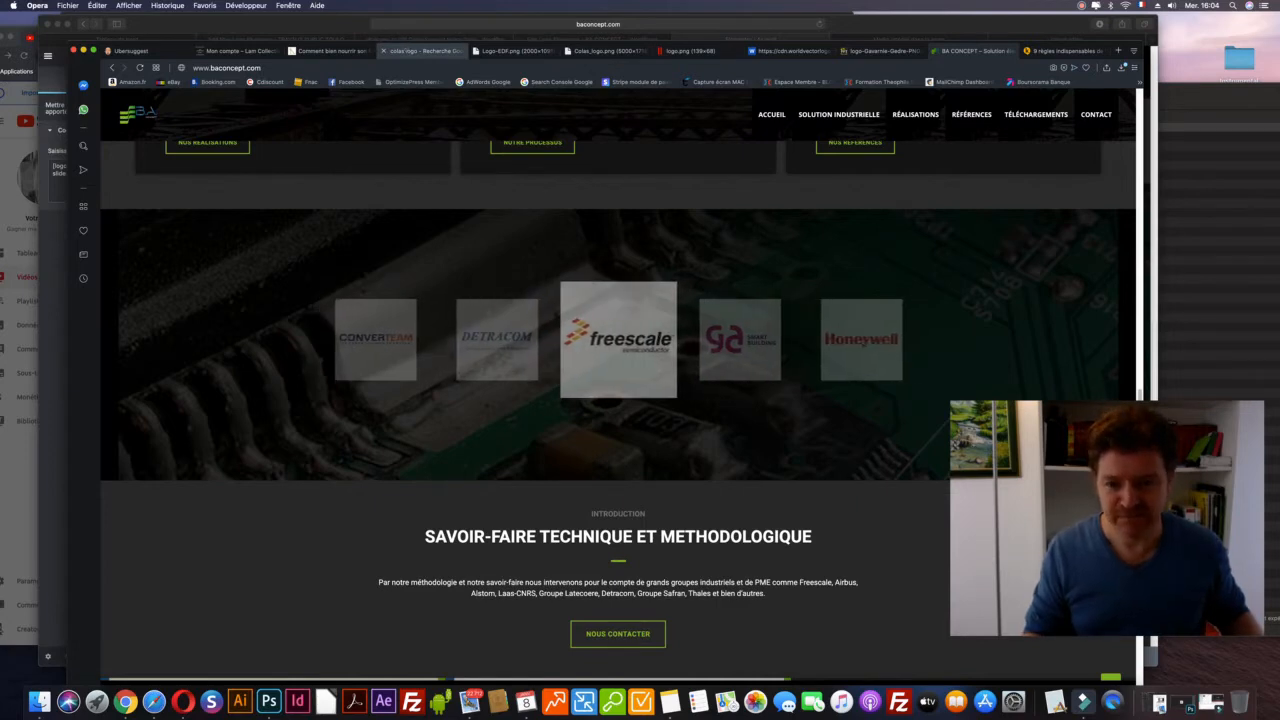
Step: Return to the open Google results page and run the search for "colas logo" again
left_click(425, 50)
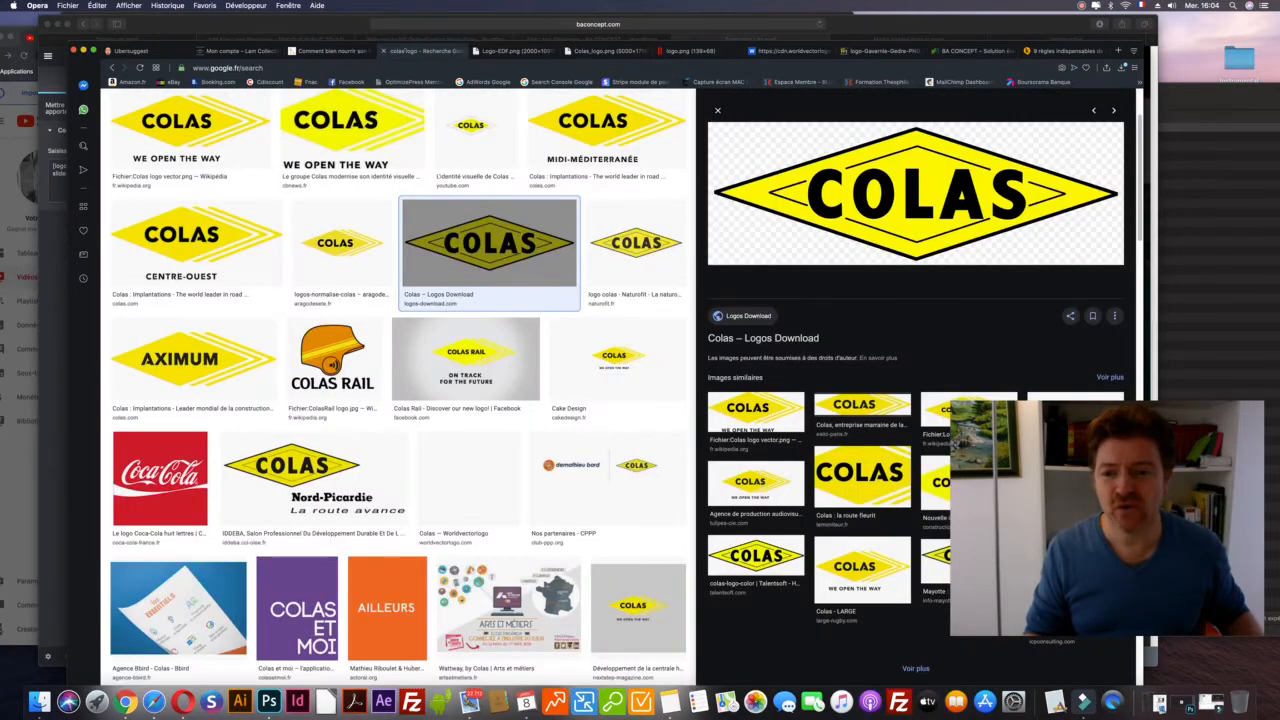
scroll(363, 275, "up", 3)
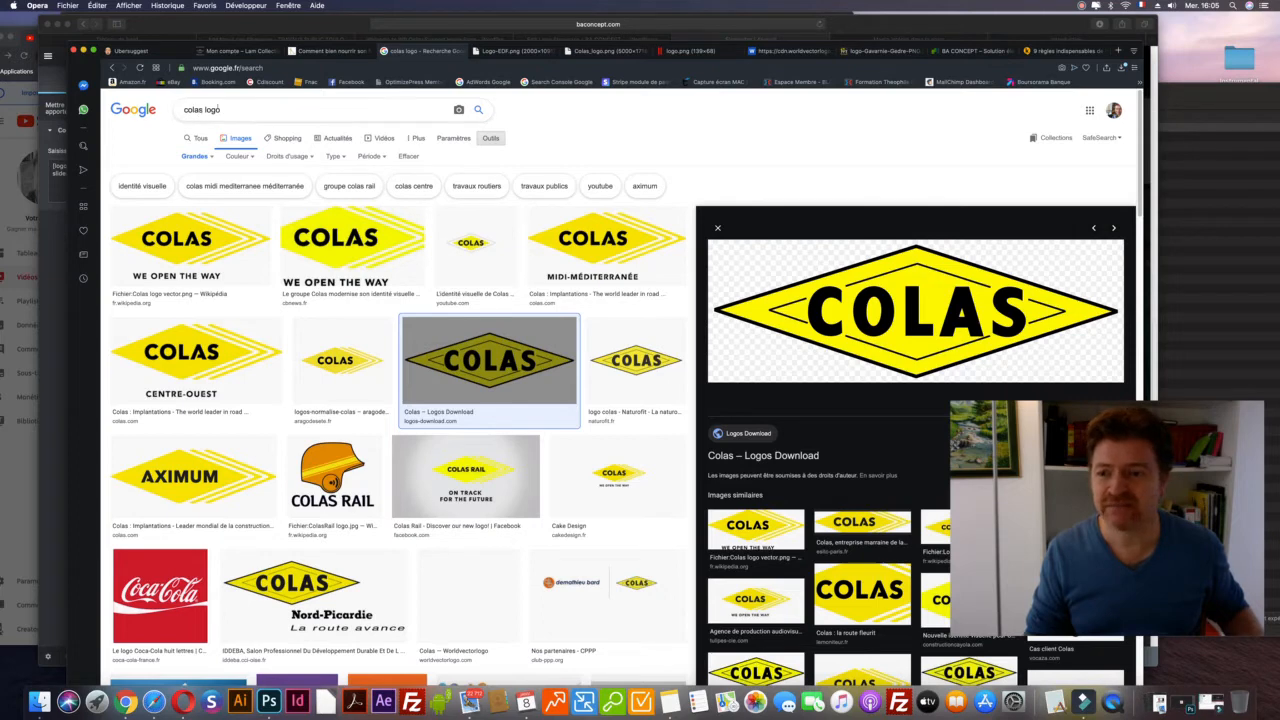
left_click_drag(205, 110, 281, 113)
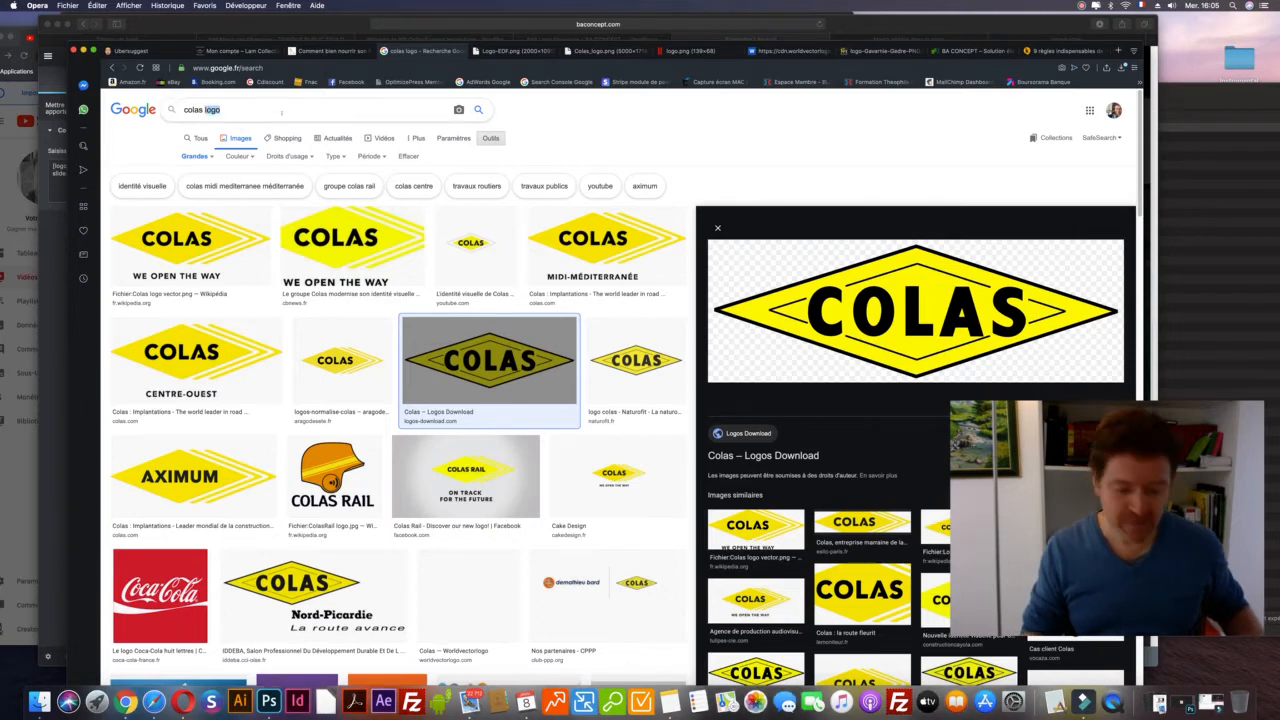
key("BackSpace")
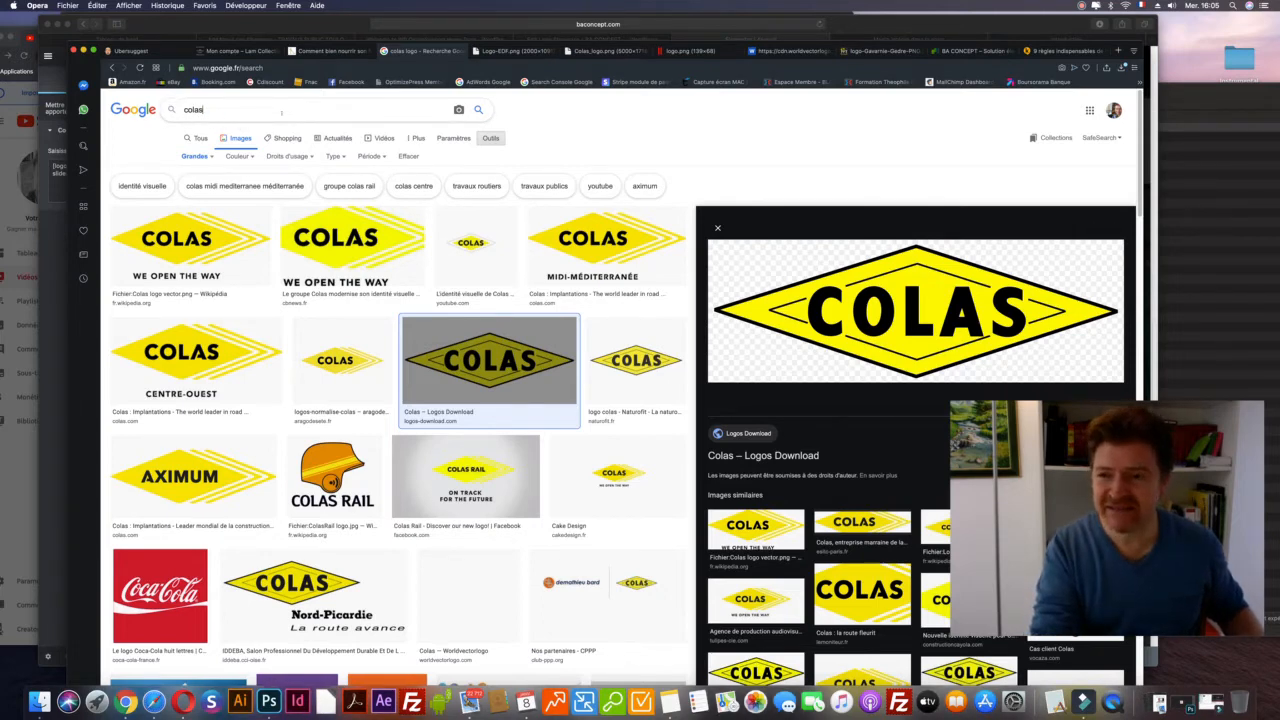
type("logo")
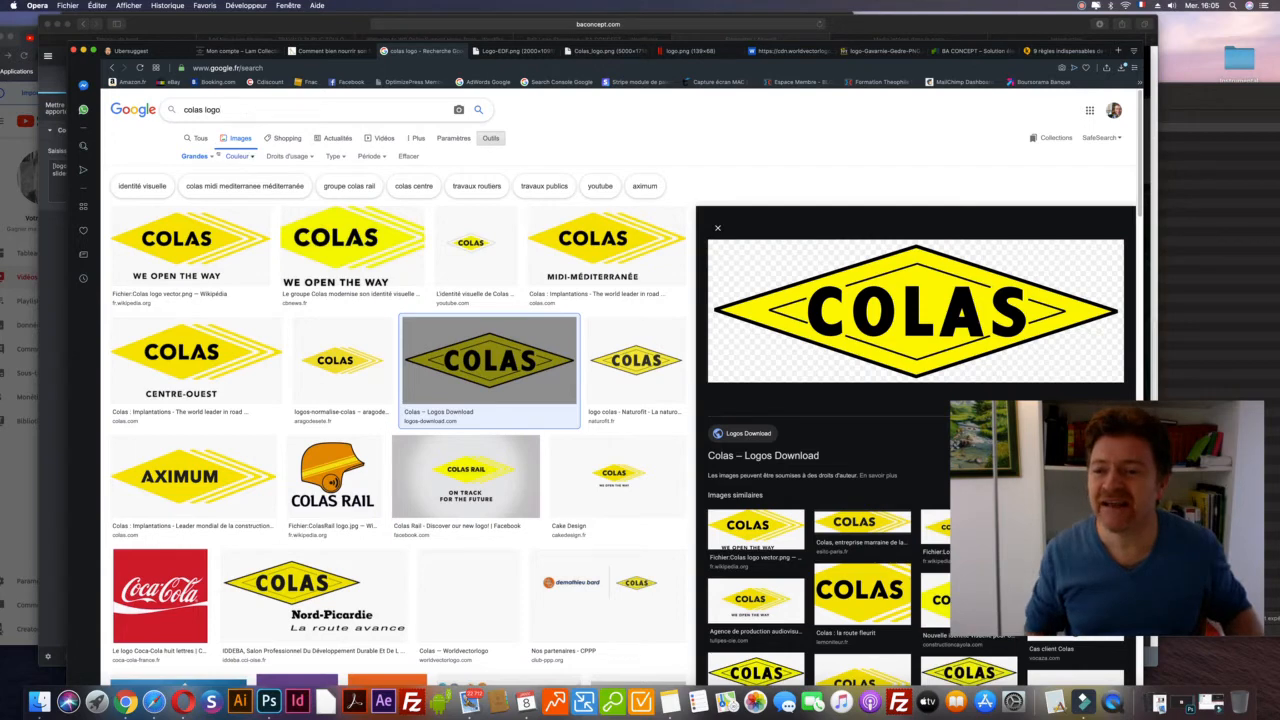
left_click(230, 113)
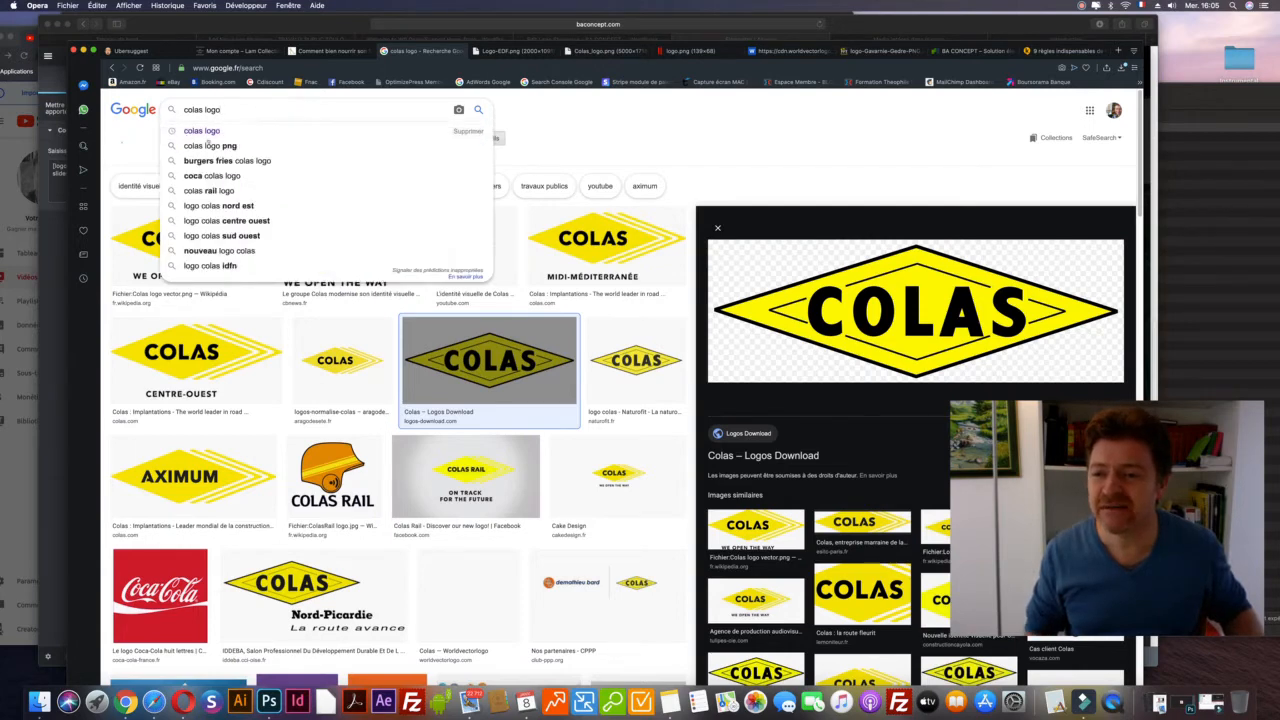
key("Return")
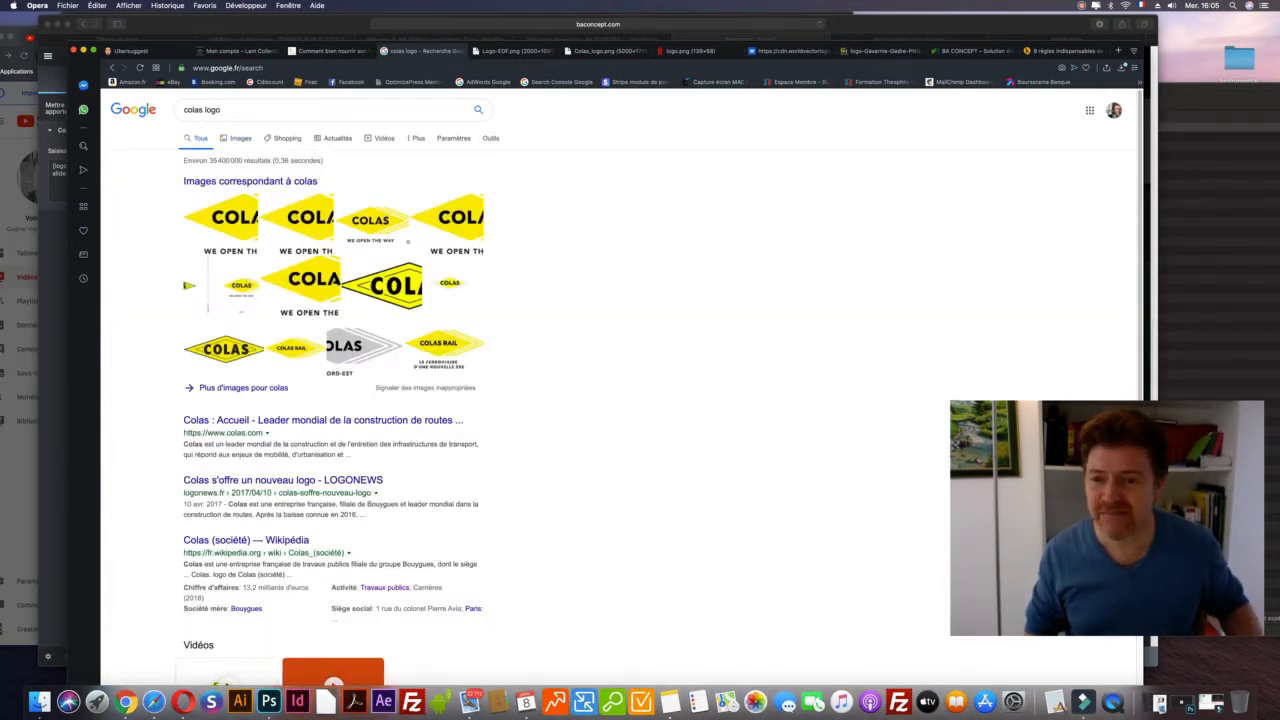
Step: Show the image results for the Colas logo and filter them to the large size (Grandes)
left_click(238, 138)
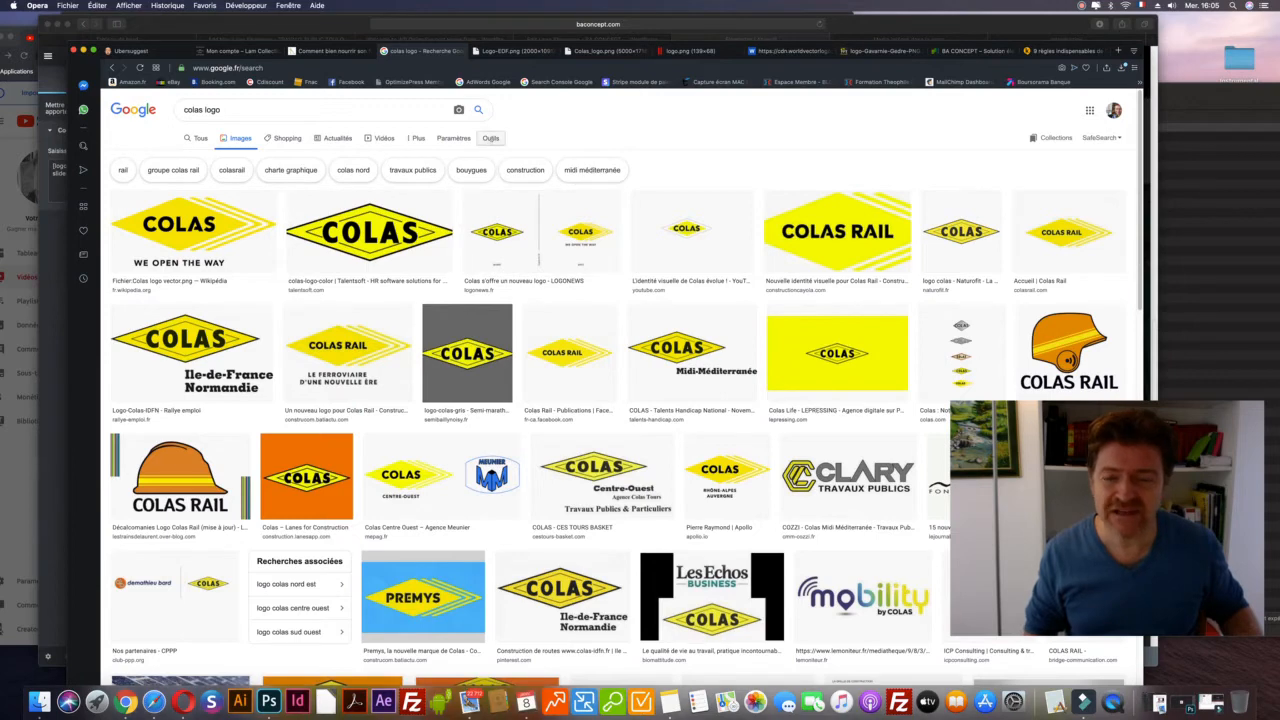
left_click(490, 138)
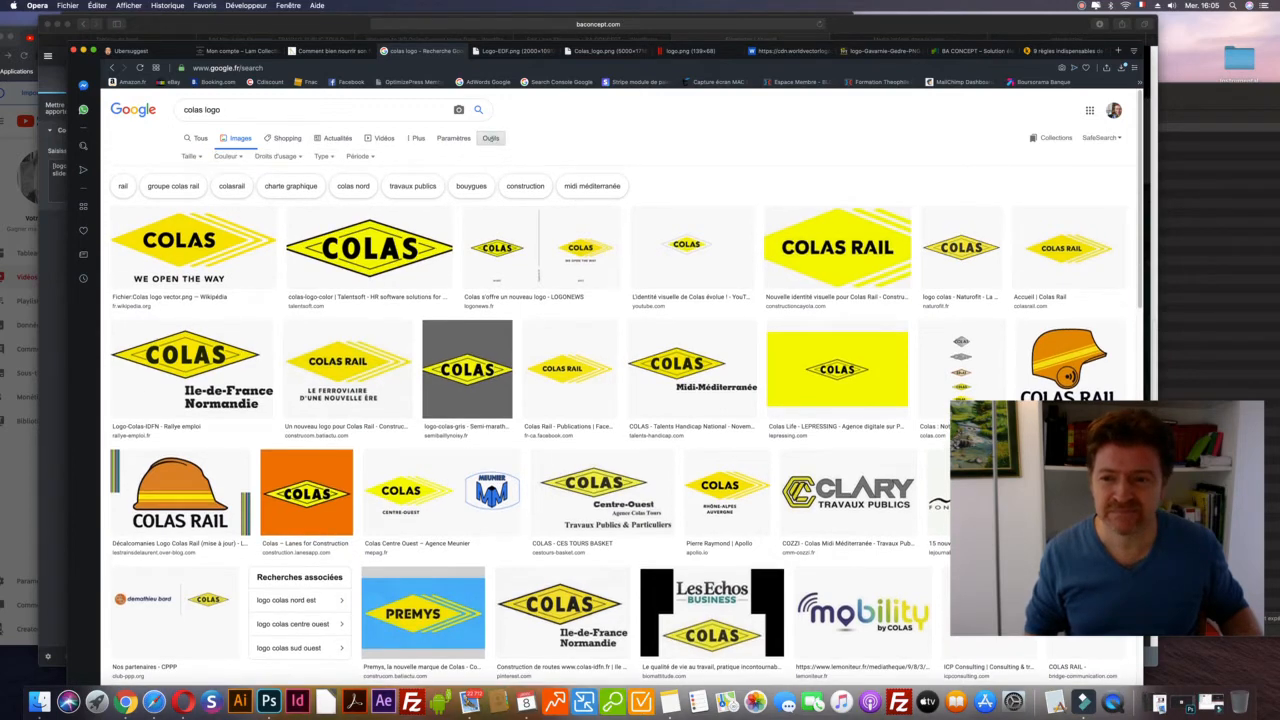
left_click(188, 157)
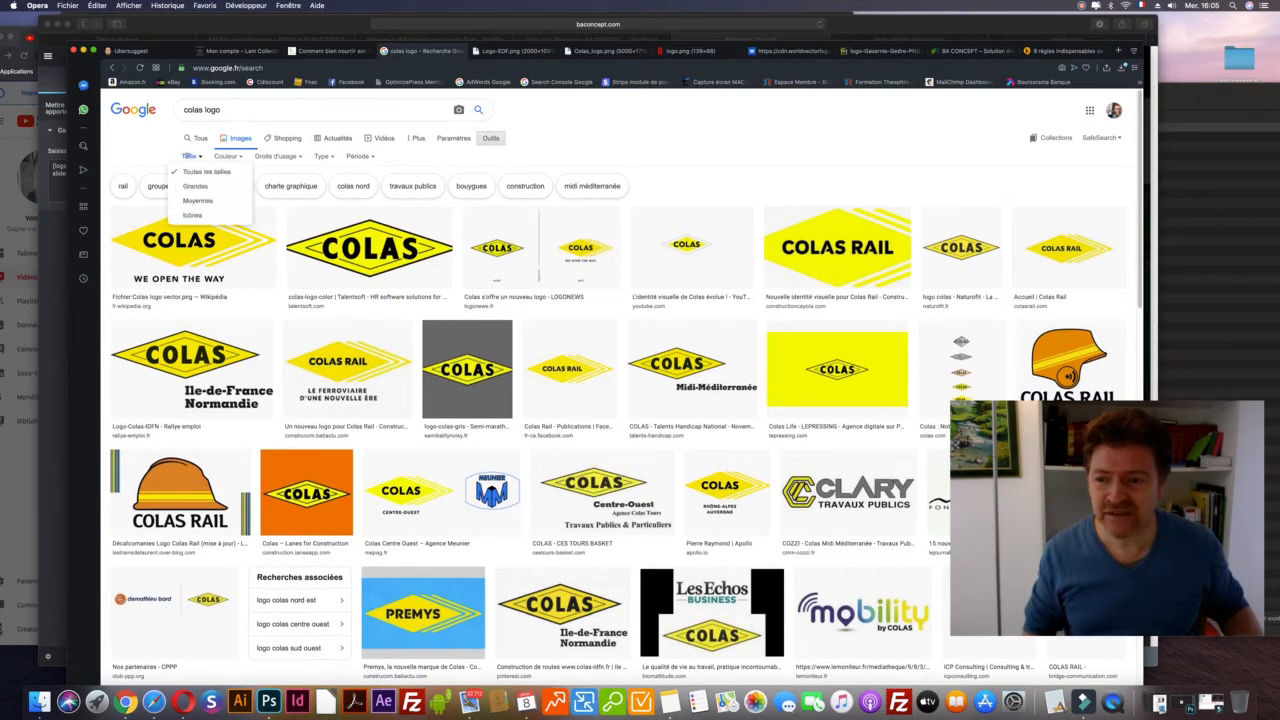
left_click(196, 187)
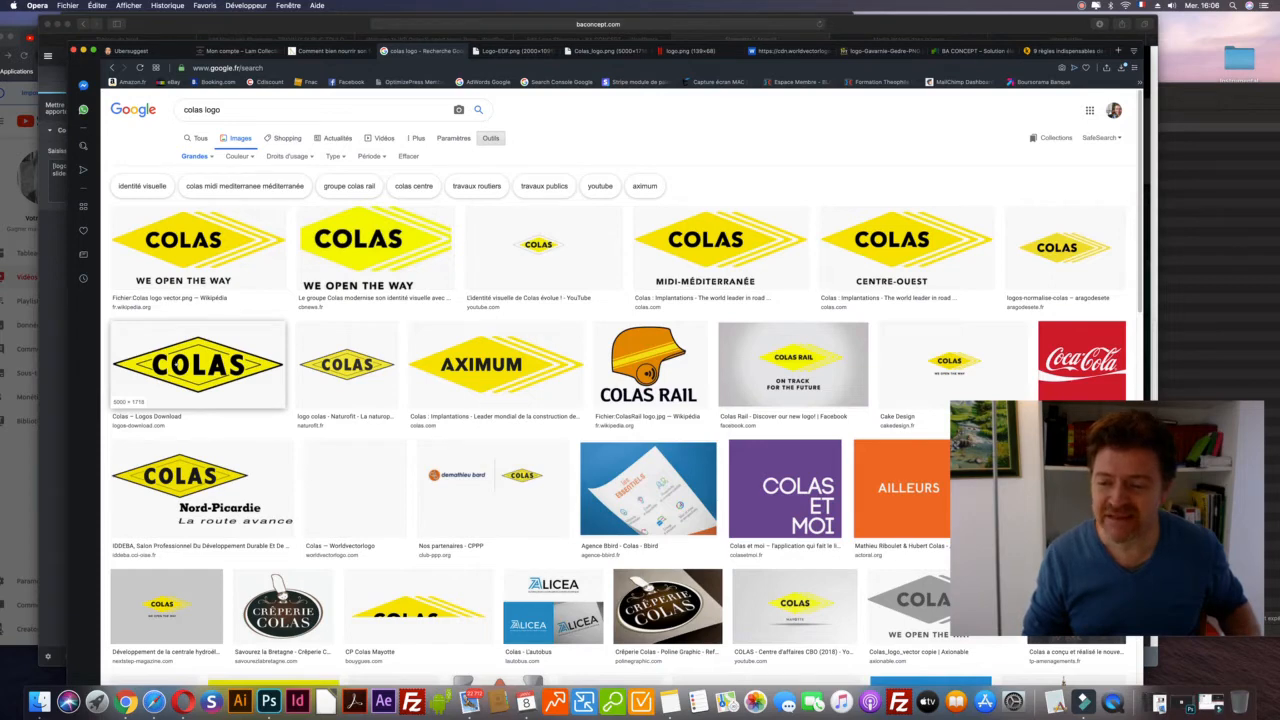
Step: Open the Colas logo from logos-download.com in a new tab and display it at full size
right_click(180, 363)
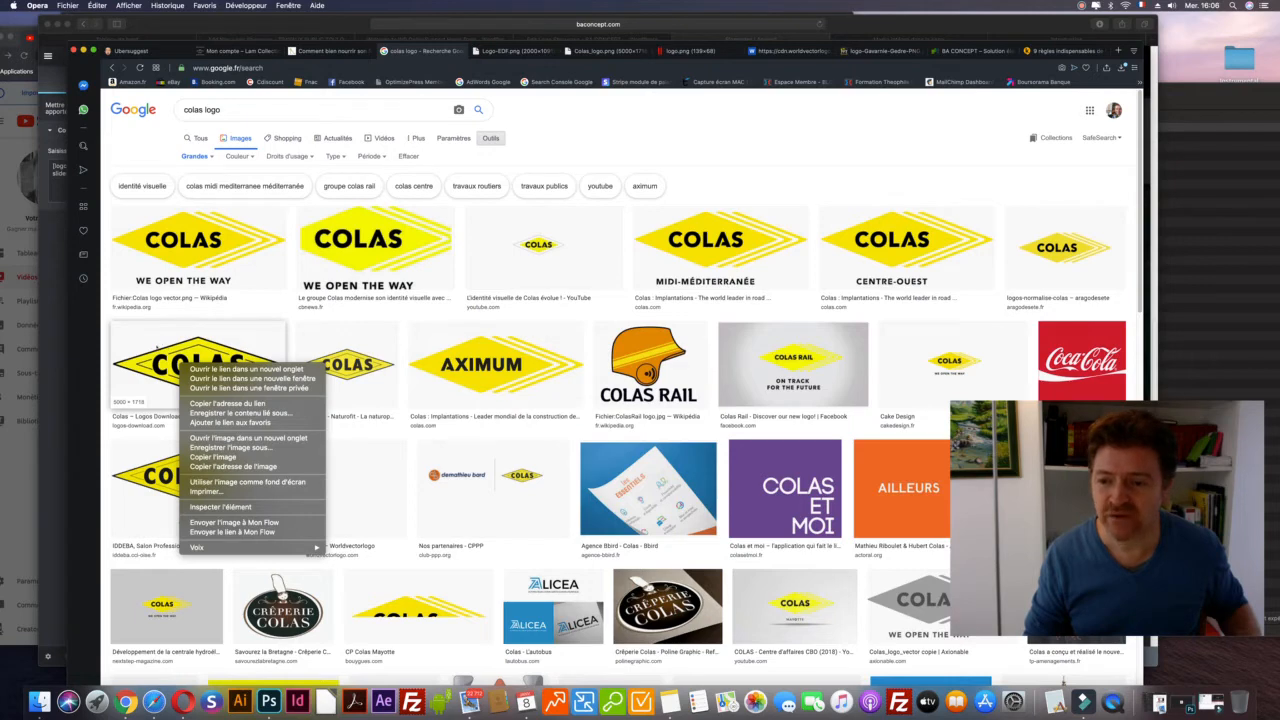
left_click(157, 348)
left_click(157, 360)
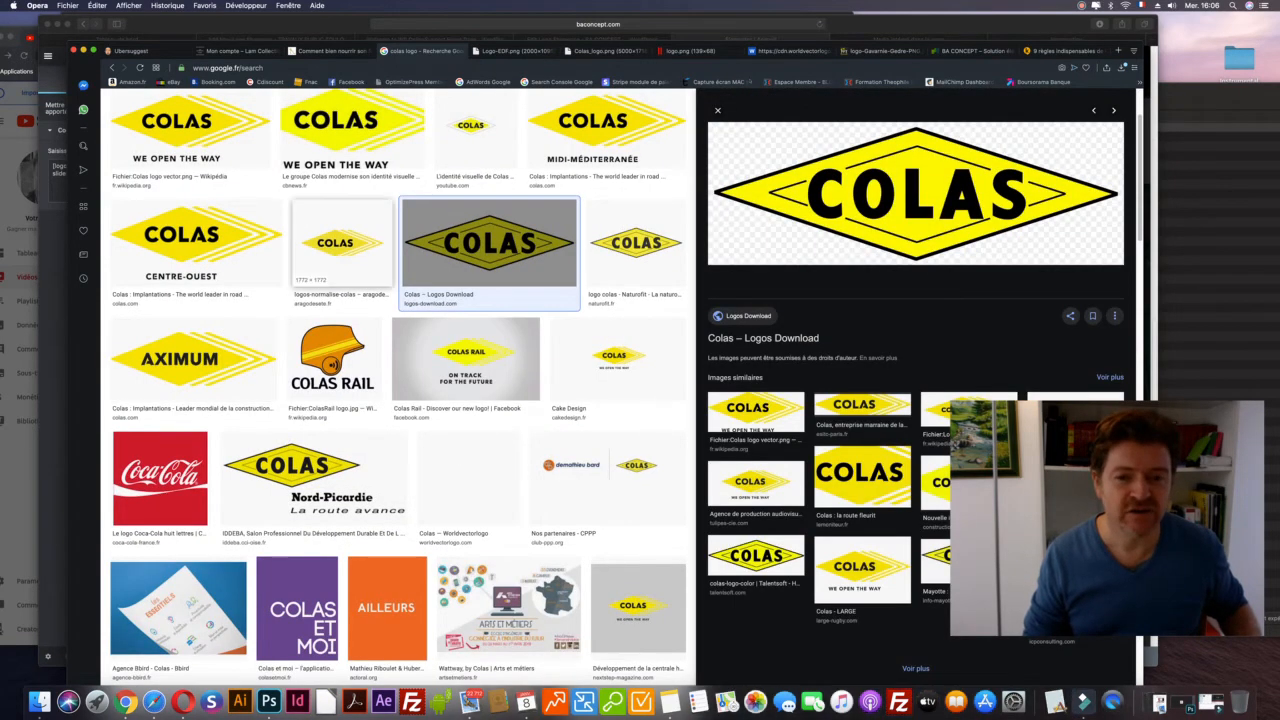
right_click(796, 212)
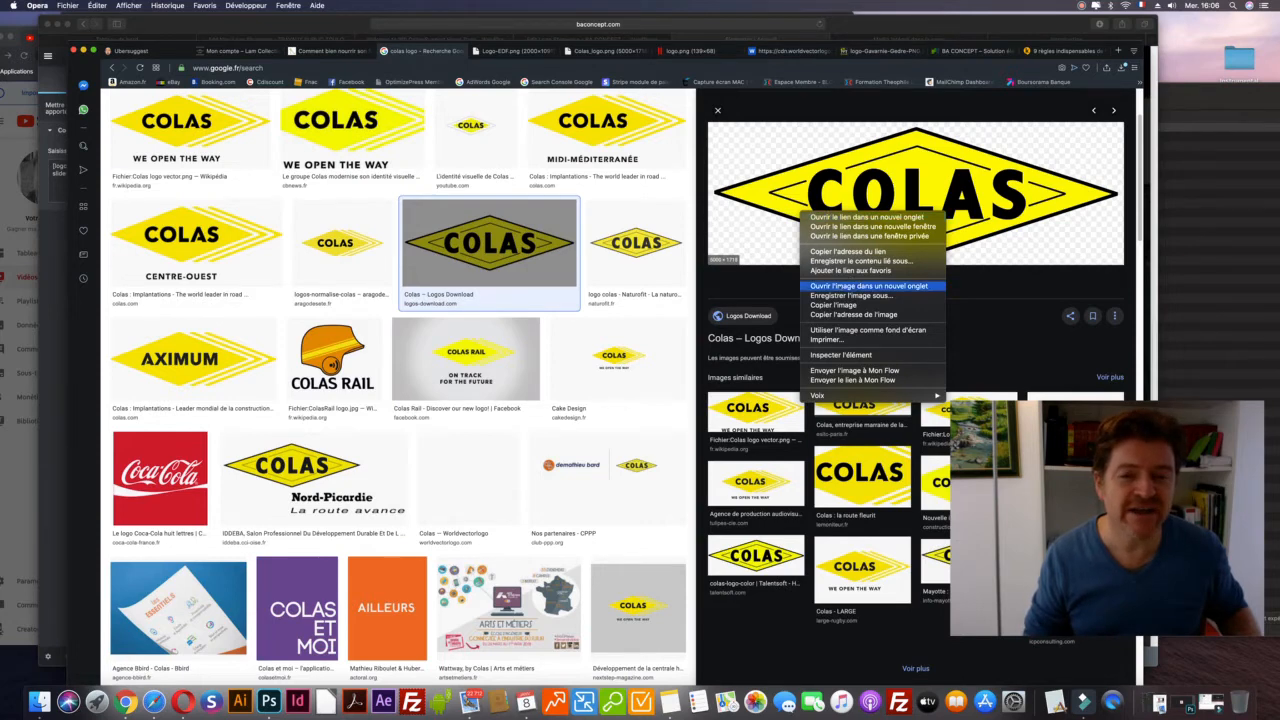
left_click(838, 287)
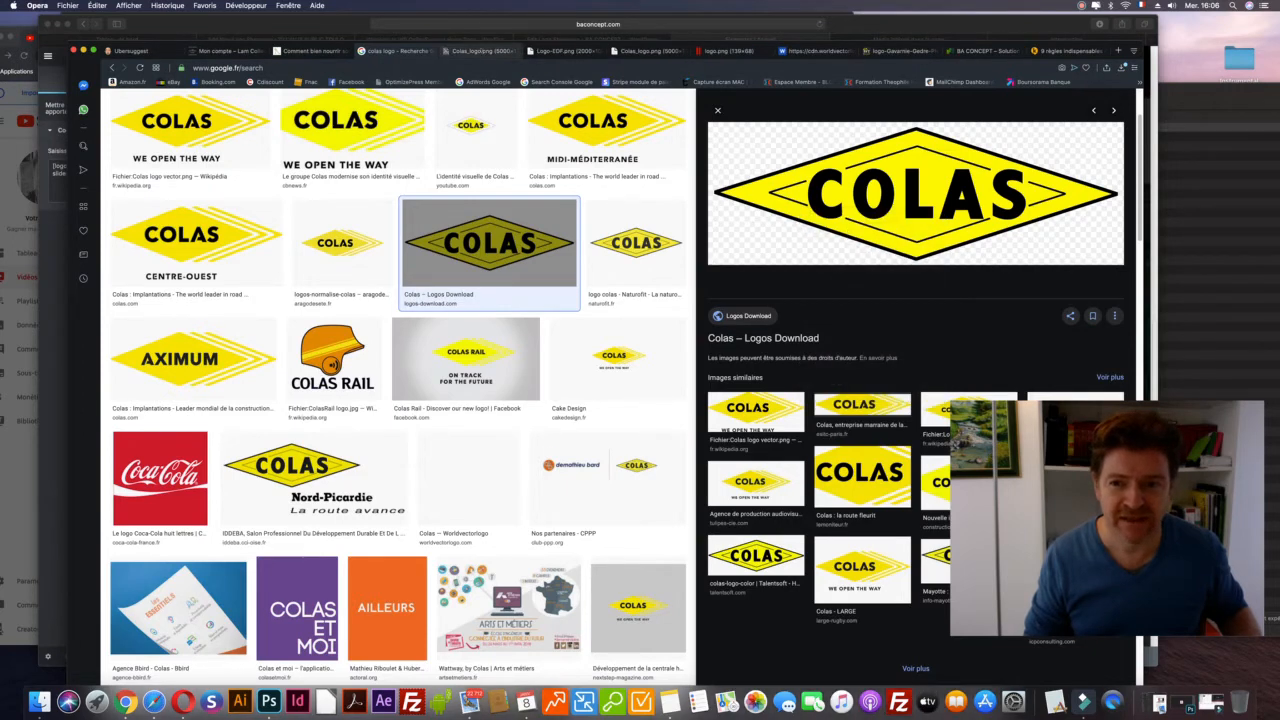
left_click(482, 51)
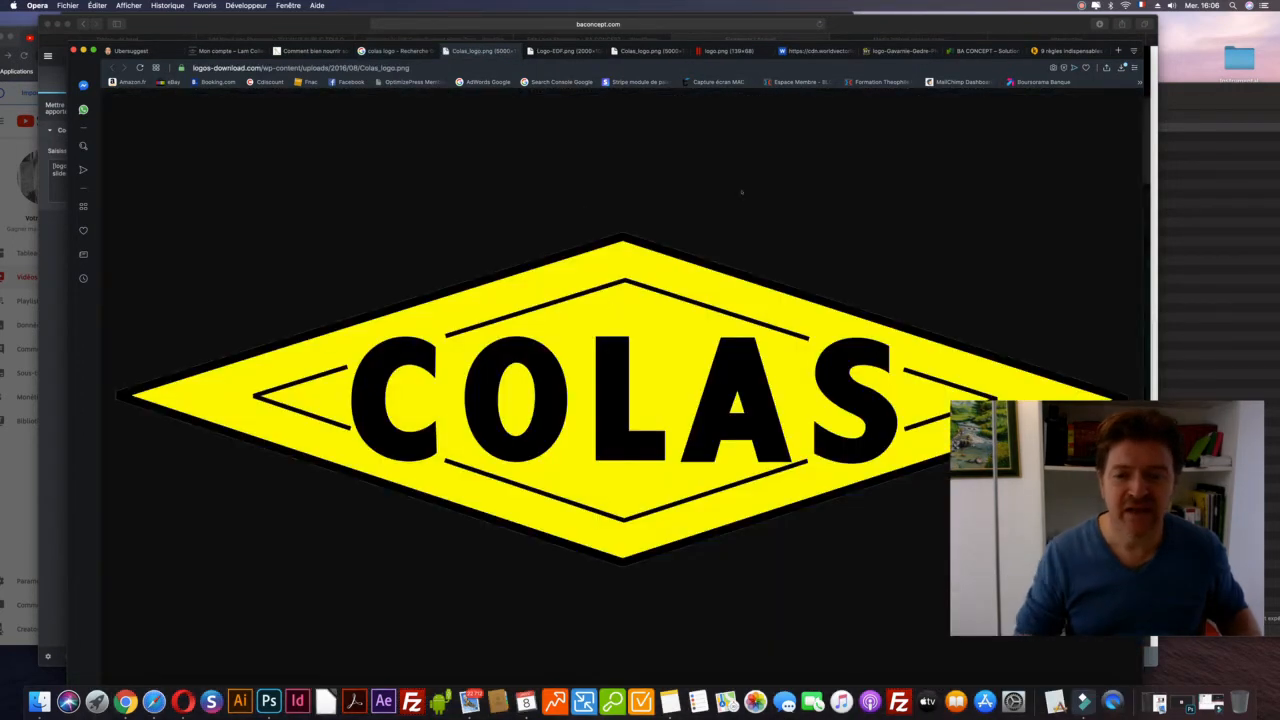
left_click(624, 311)
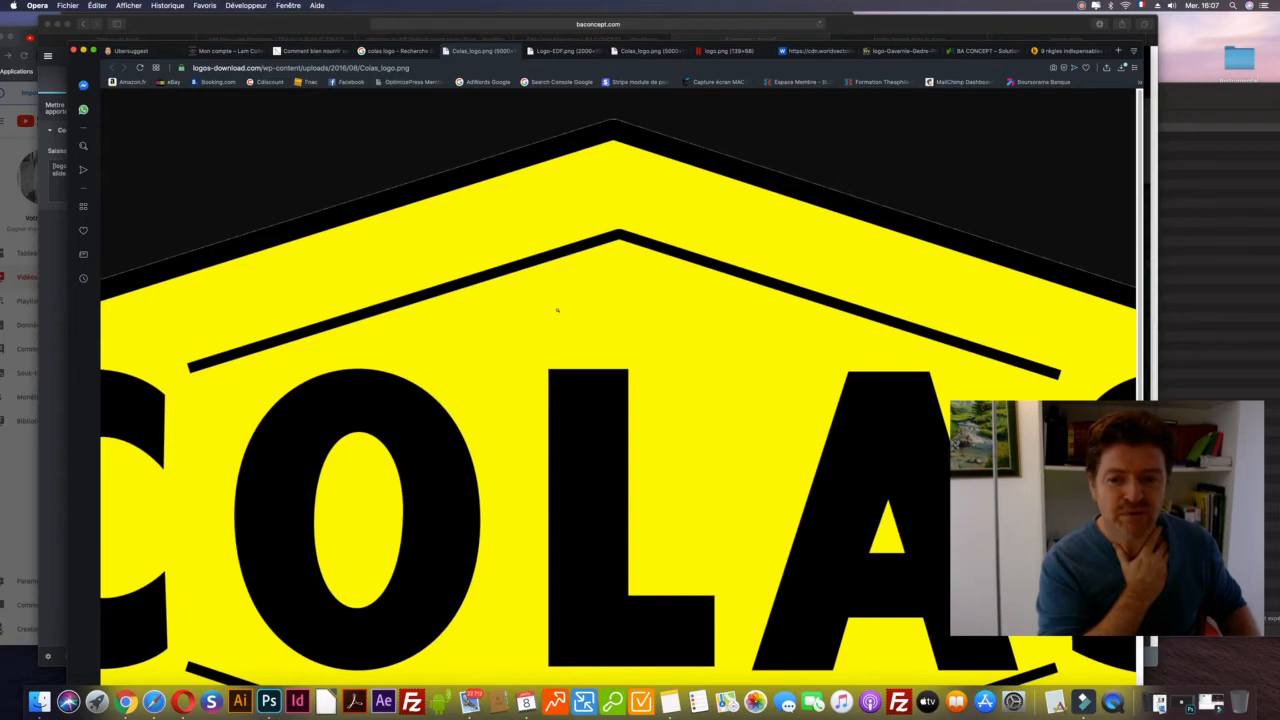
right_click(557, 310)
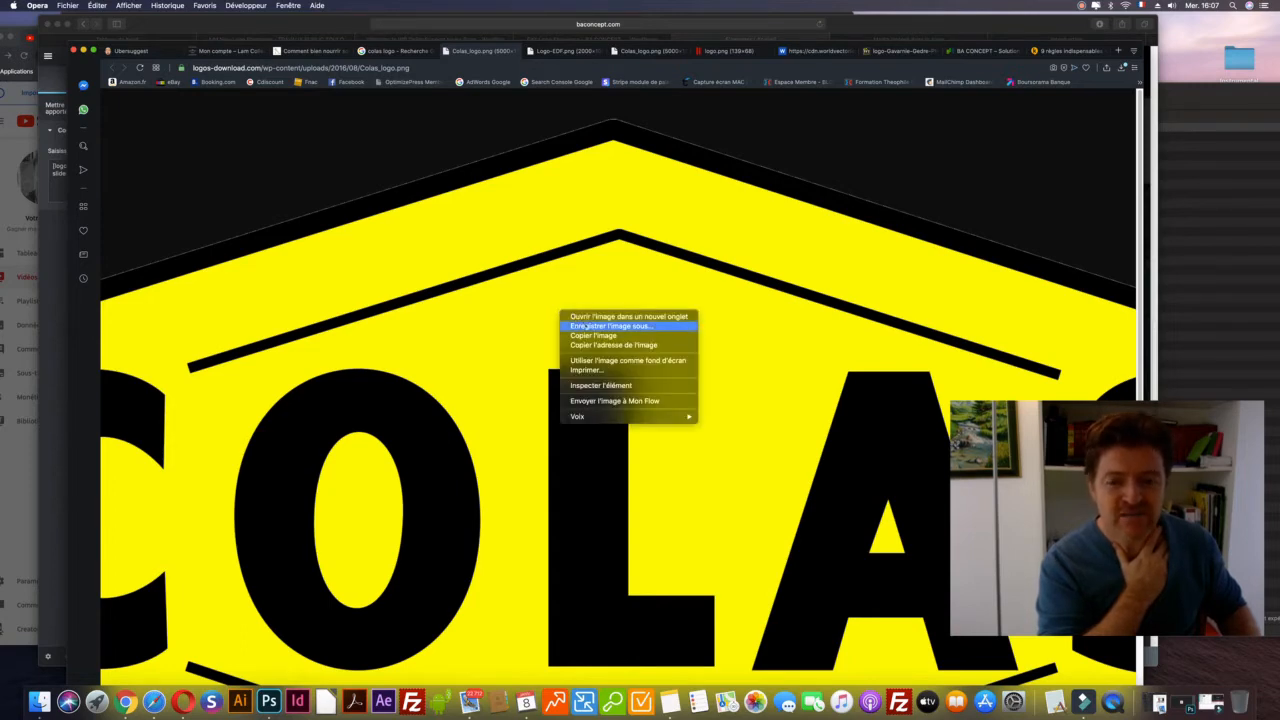
left_click(586, 326)
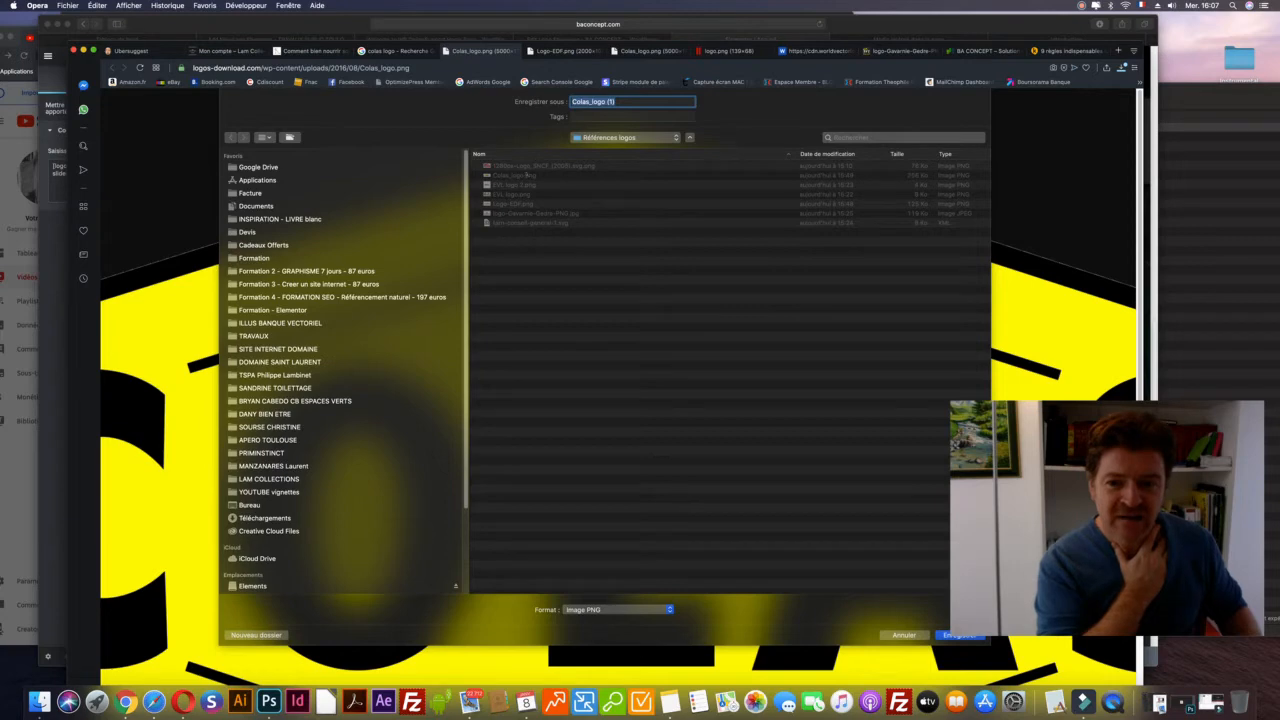
left_click(903, 635)
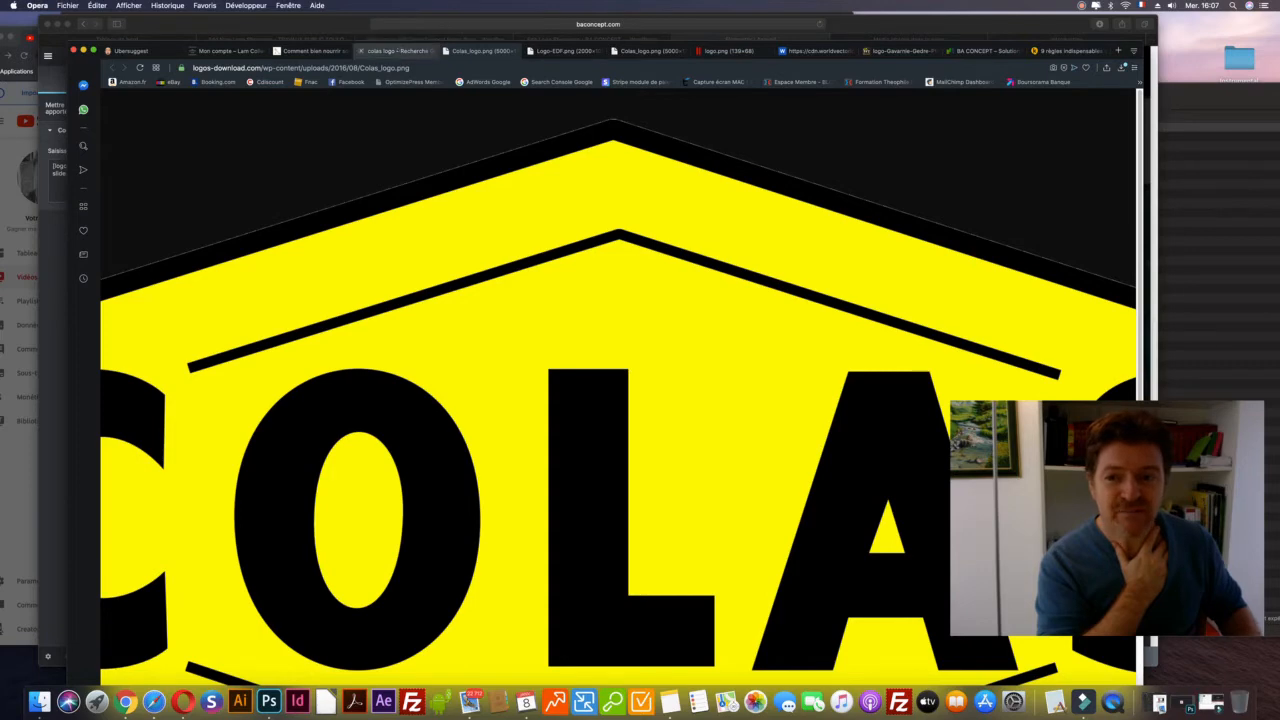
Step: Go back to the Google image results and search for "edf logo"
left_click(395, 50)
scroll(270, 190, "up", 3)
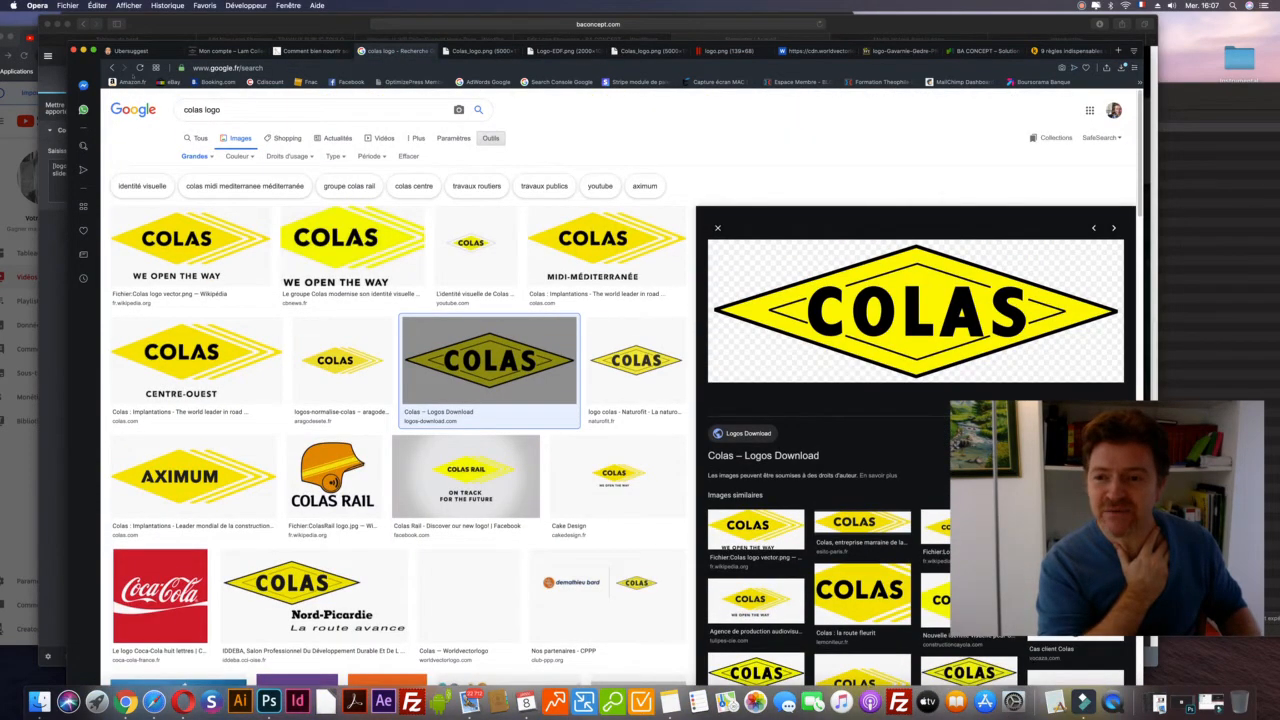
double_click(193, 109)
type("edf")
key("Return")
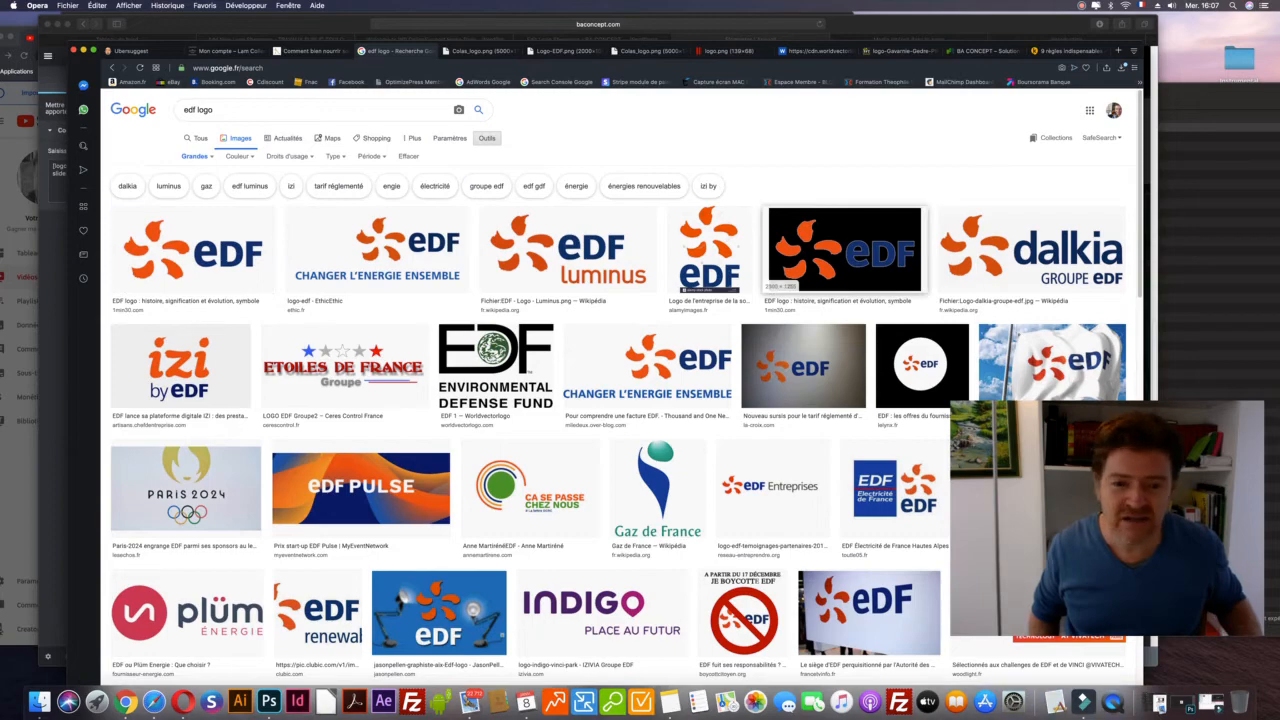
Step: Open the black-background EDF logo from 1min30 in a new tab and view it at full size
left_click(814, 240)
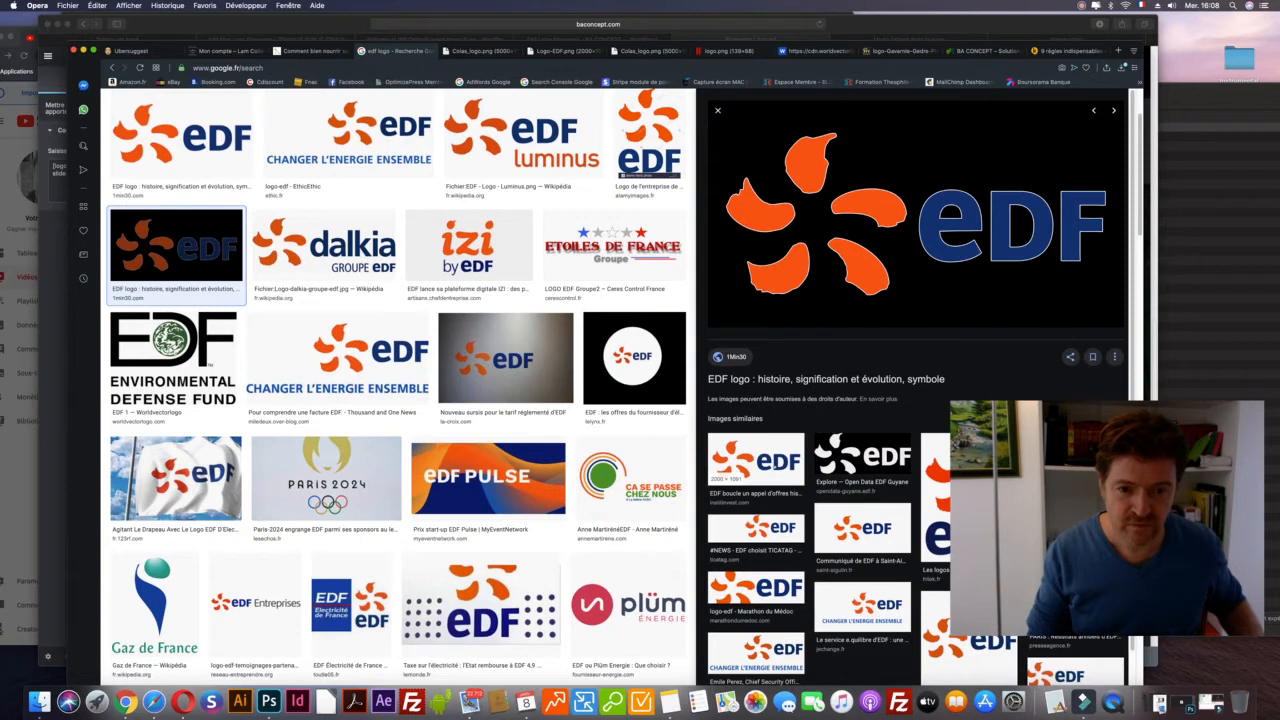
right_click(817, 211)
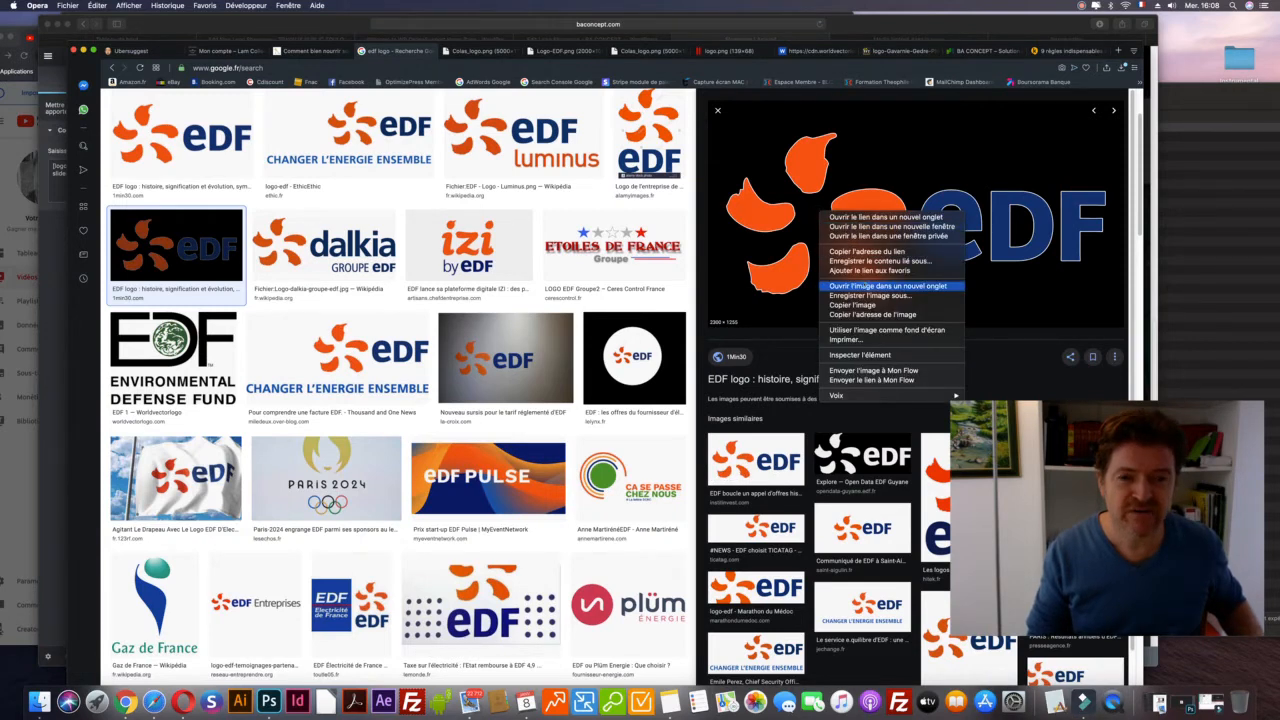
left_click(870, 287)
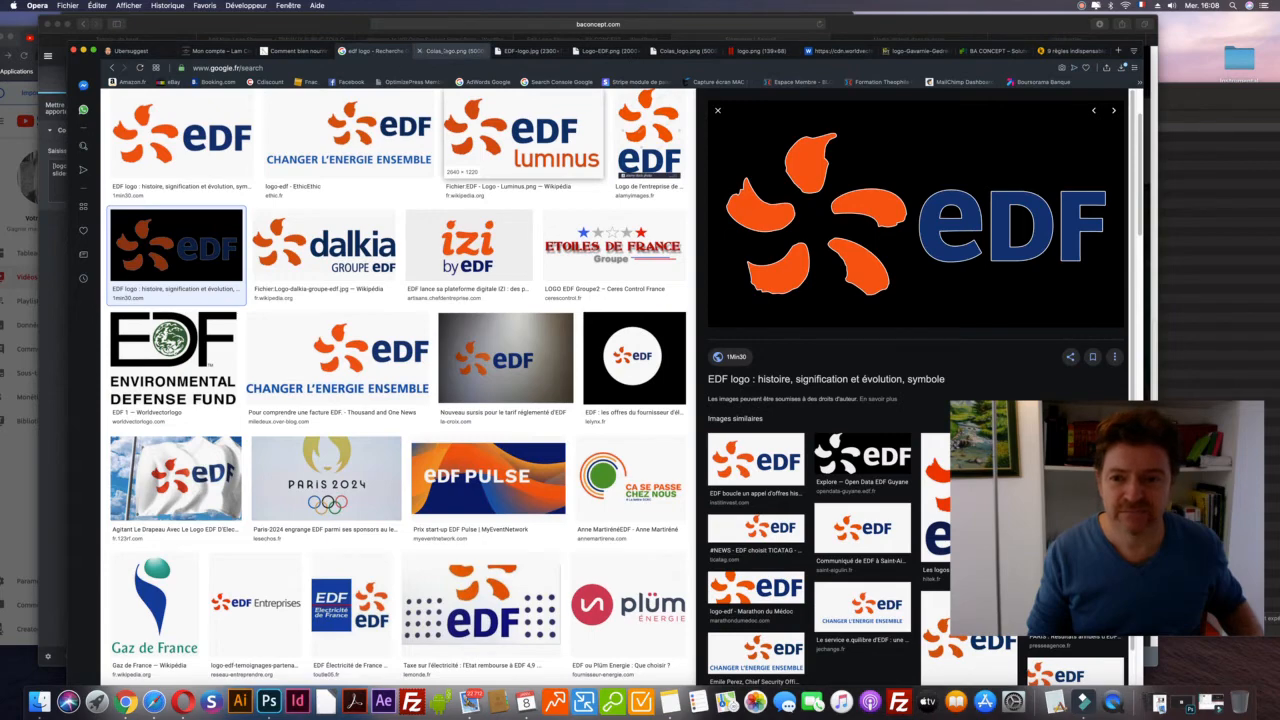
left_click(444, 52)
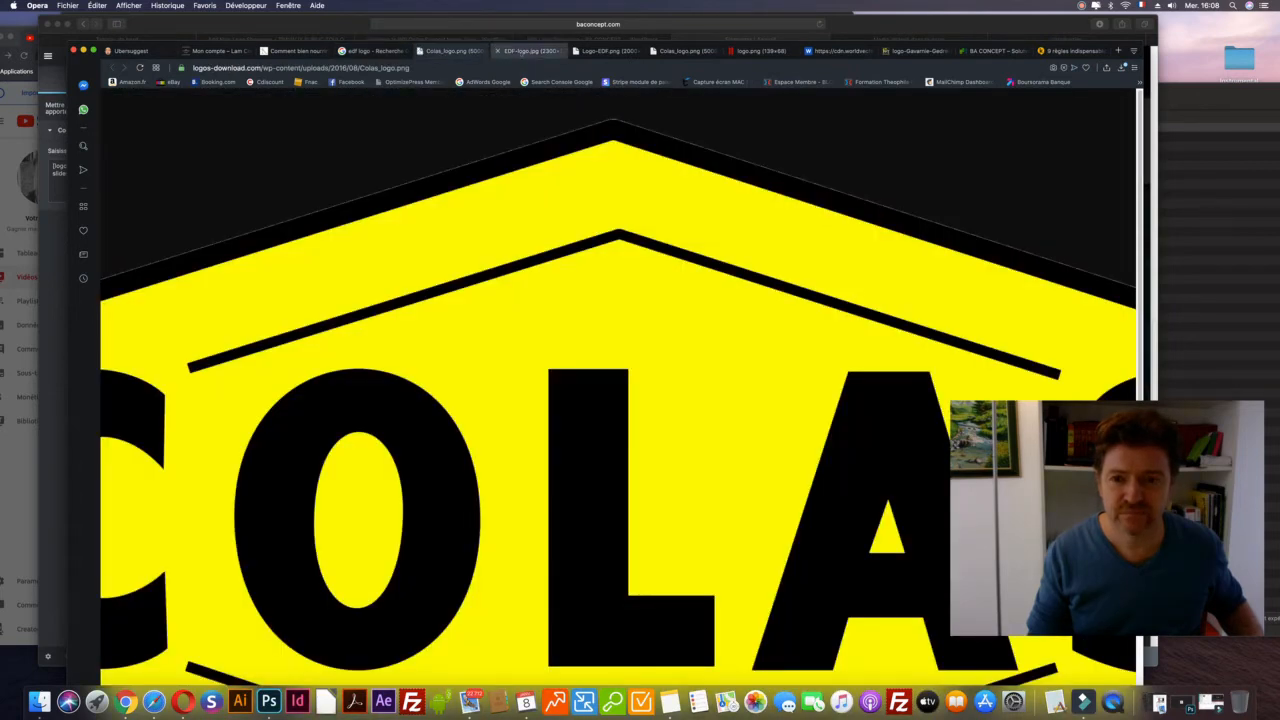
left_click(525, 51)
left_click(513, 352)
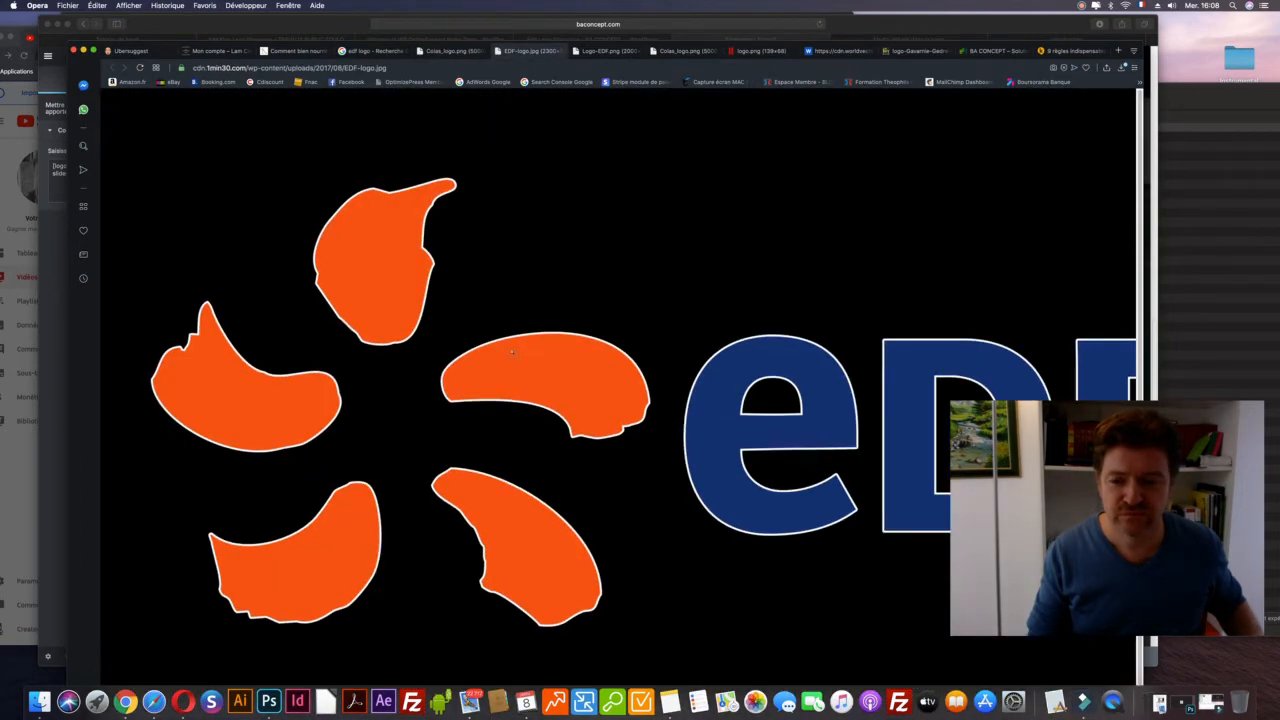
left_click(524, 356)
left_click(535, 361)
left_click(570, 363)
left_click(563, 365)
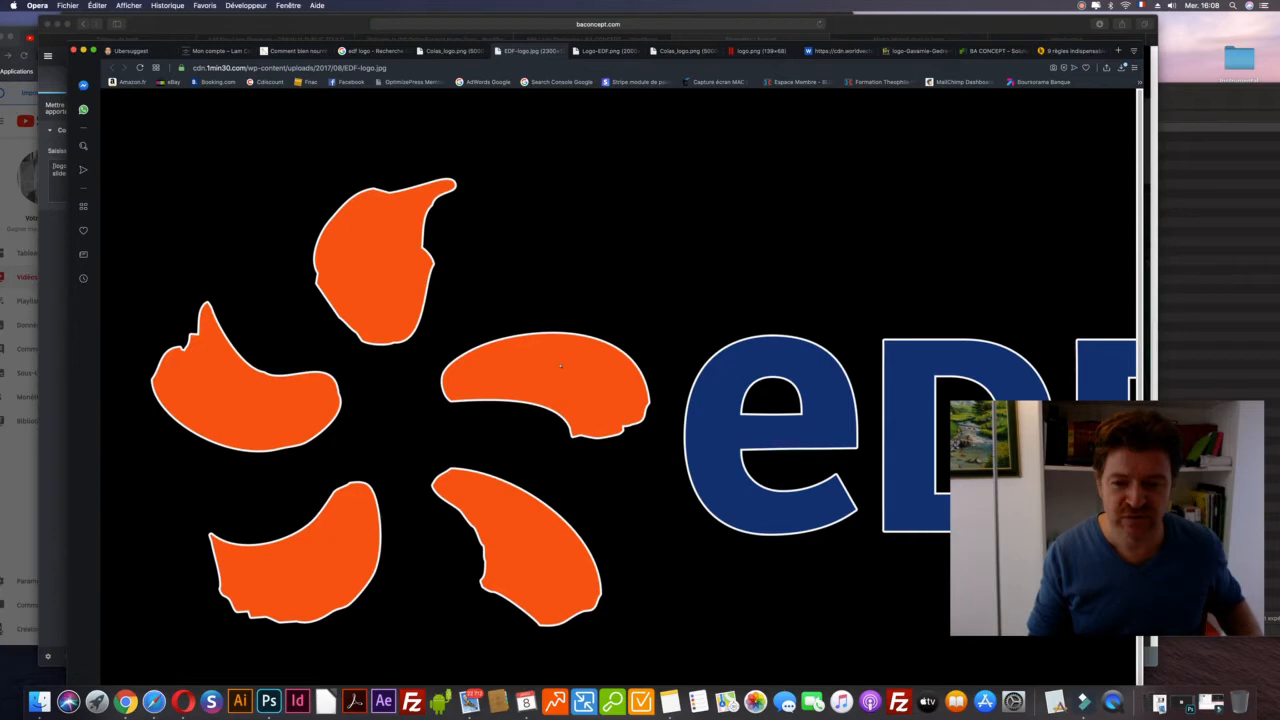
Step: Save the EDF image as a JPEG named EDF-logo in the "Références logos" folder
right_click(561, 366)
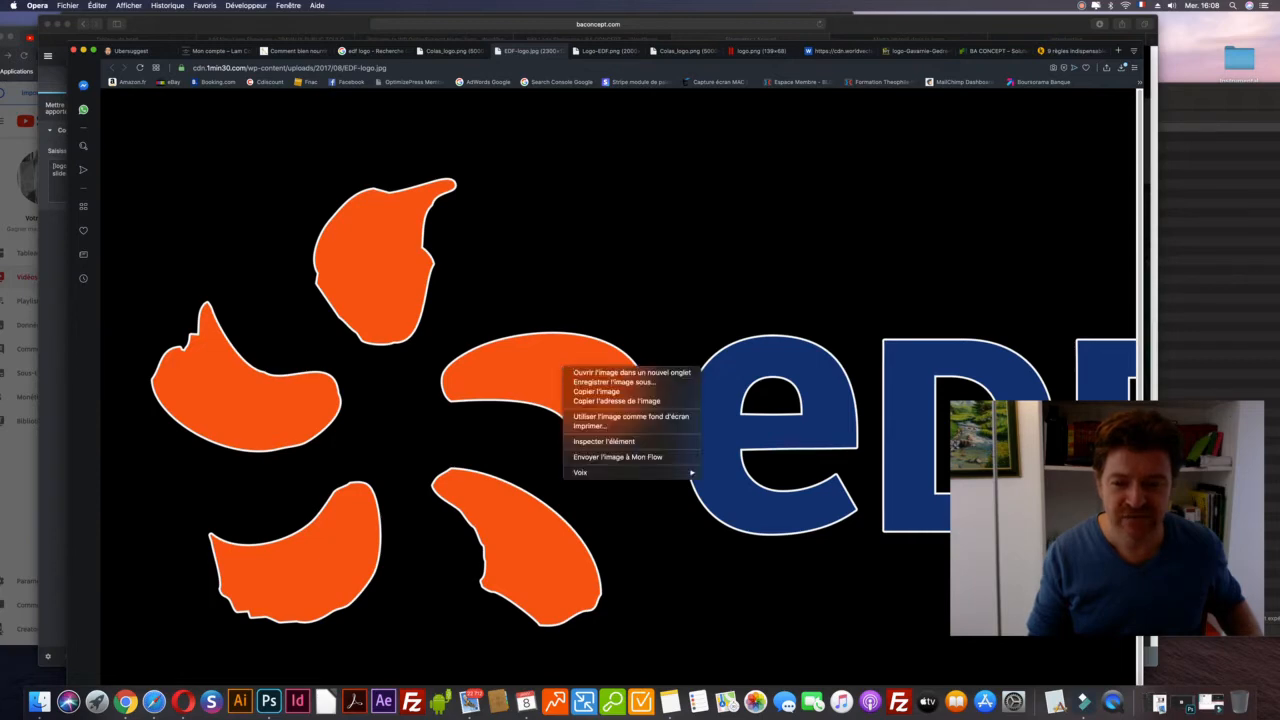
left_click(575, 381)
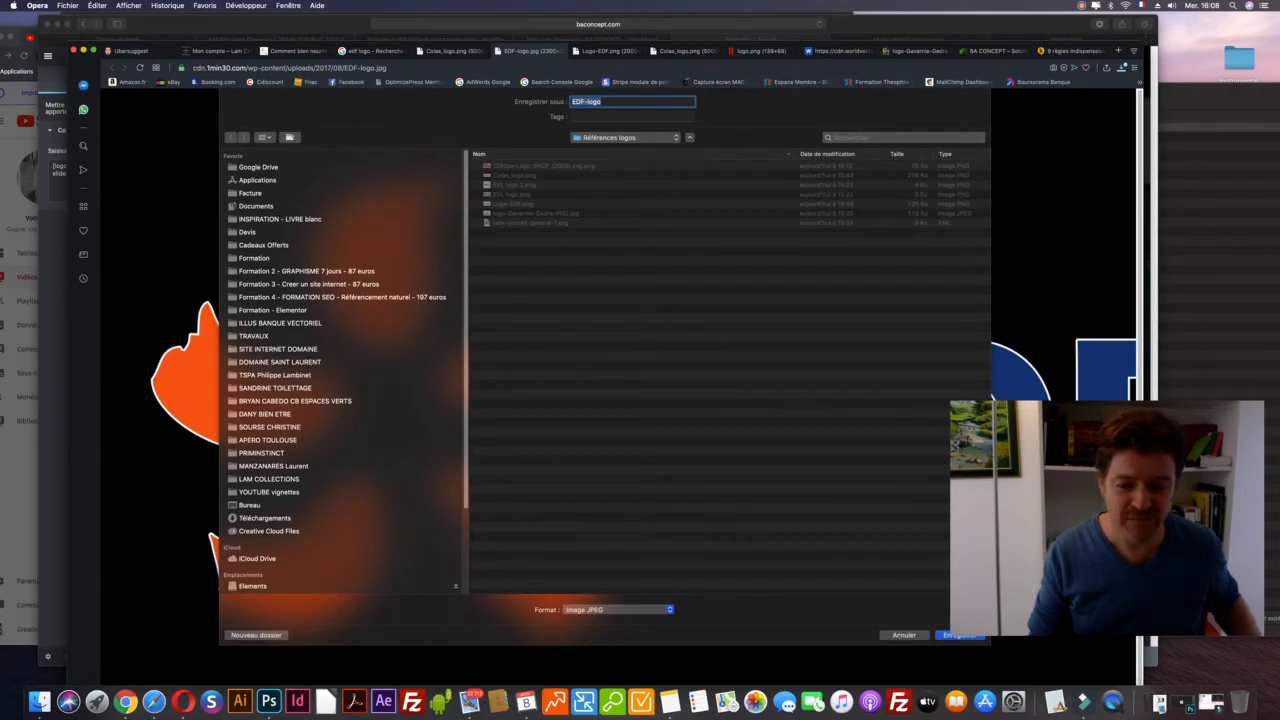
key("Return")
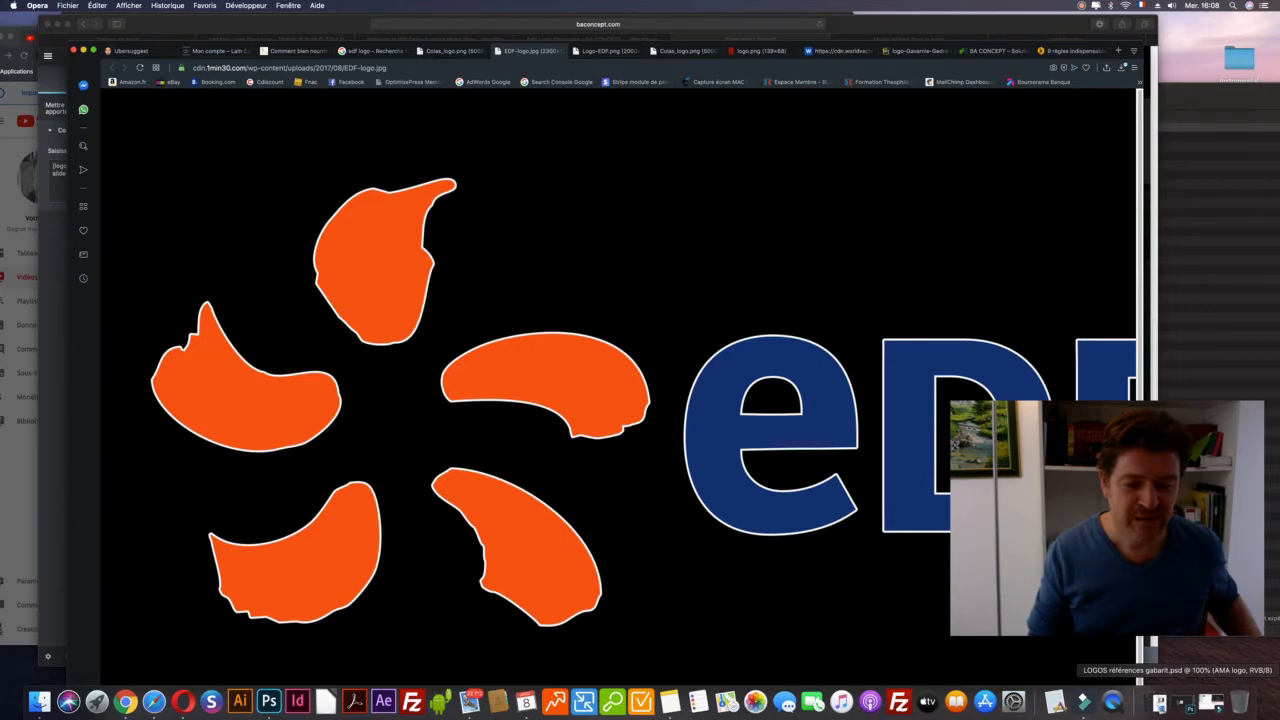
Step: Switch to the Photoshop template "LOGOS références gabarit.psd" and check its image size settings, leaving them unchanged
left_click(1183, 704)
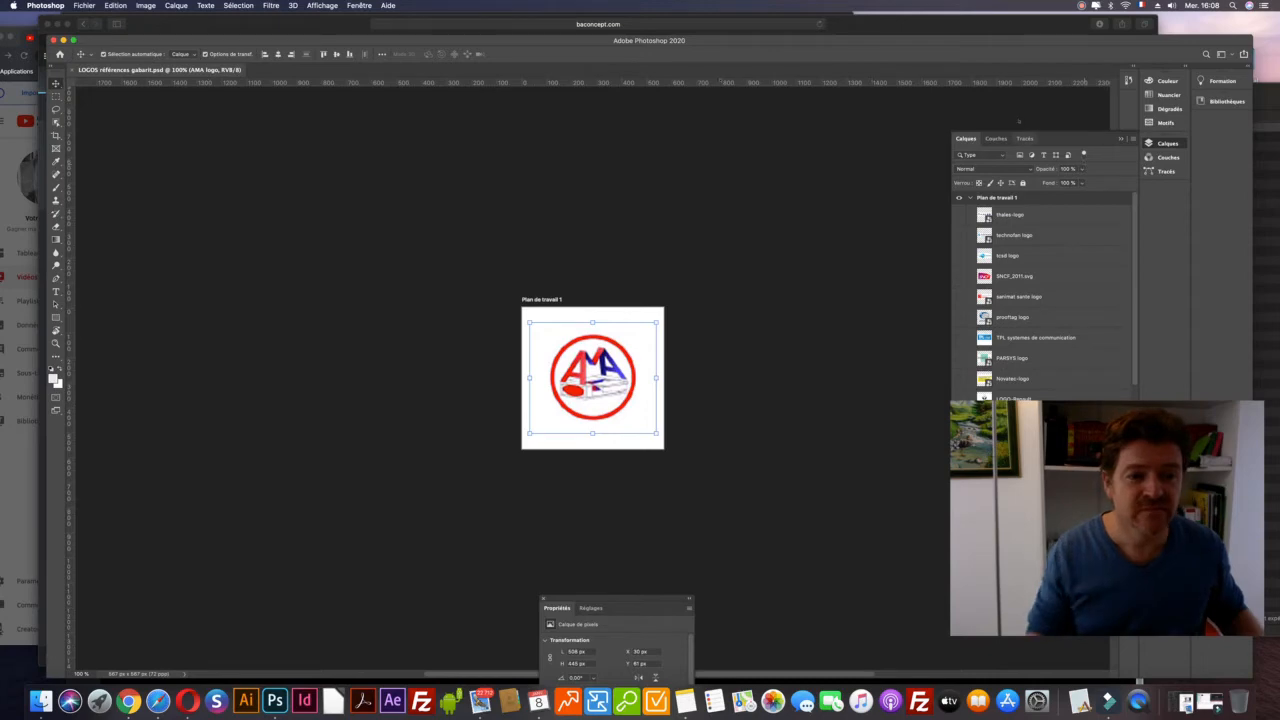
left_click(146, 5)
left_click(146, 5)
left_click(146, 5)
left_click(170, 82)
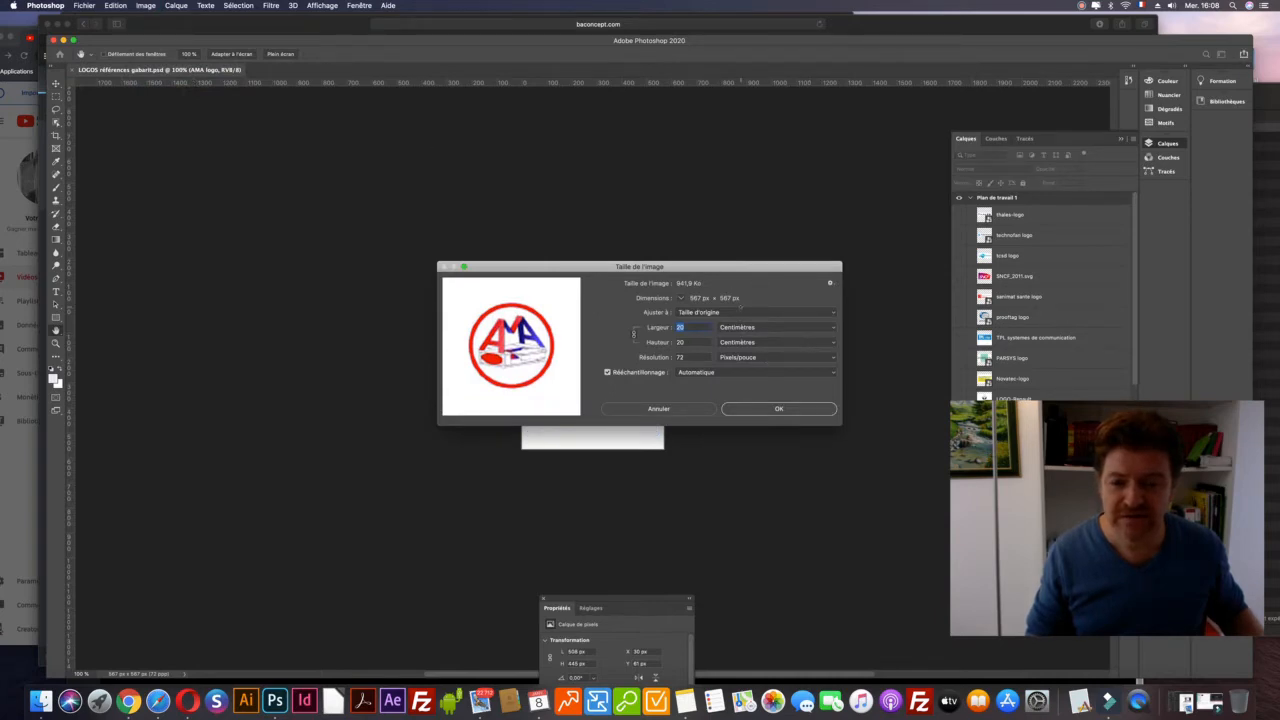
left_click_drag(738, 267, 750, 175)
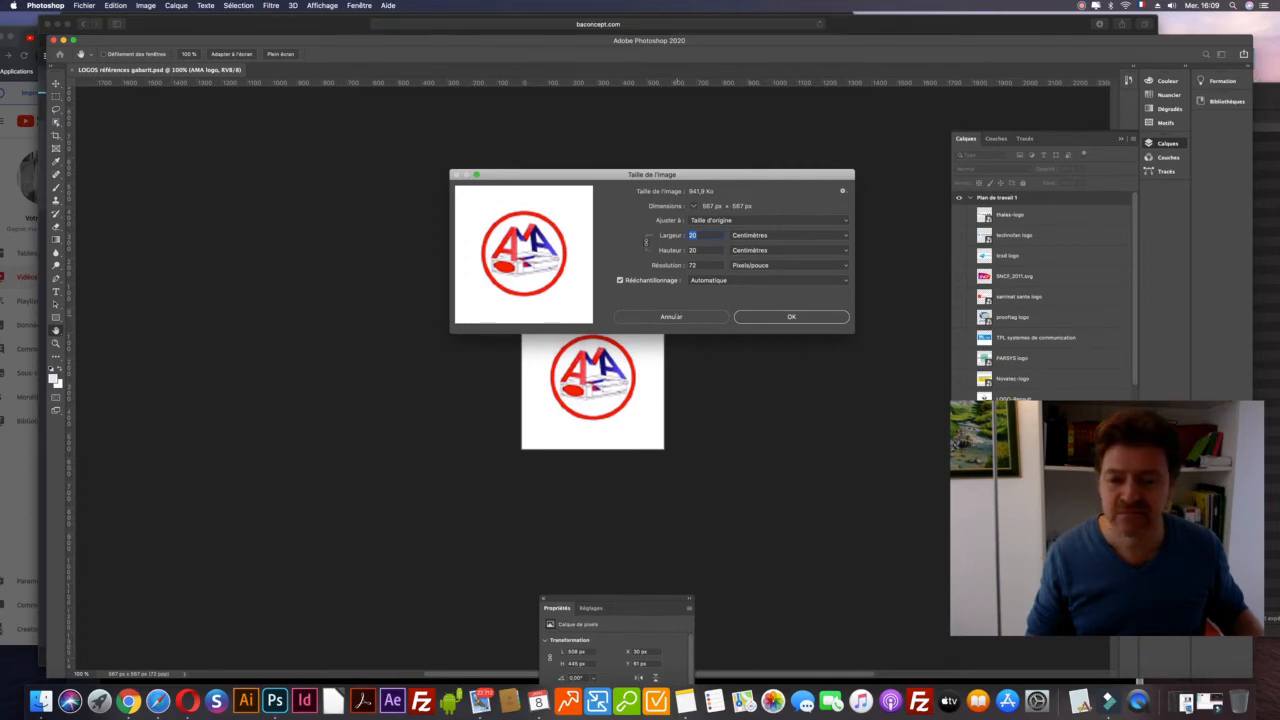
left_click(694, 317)
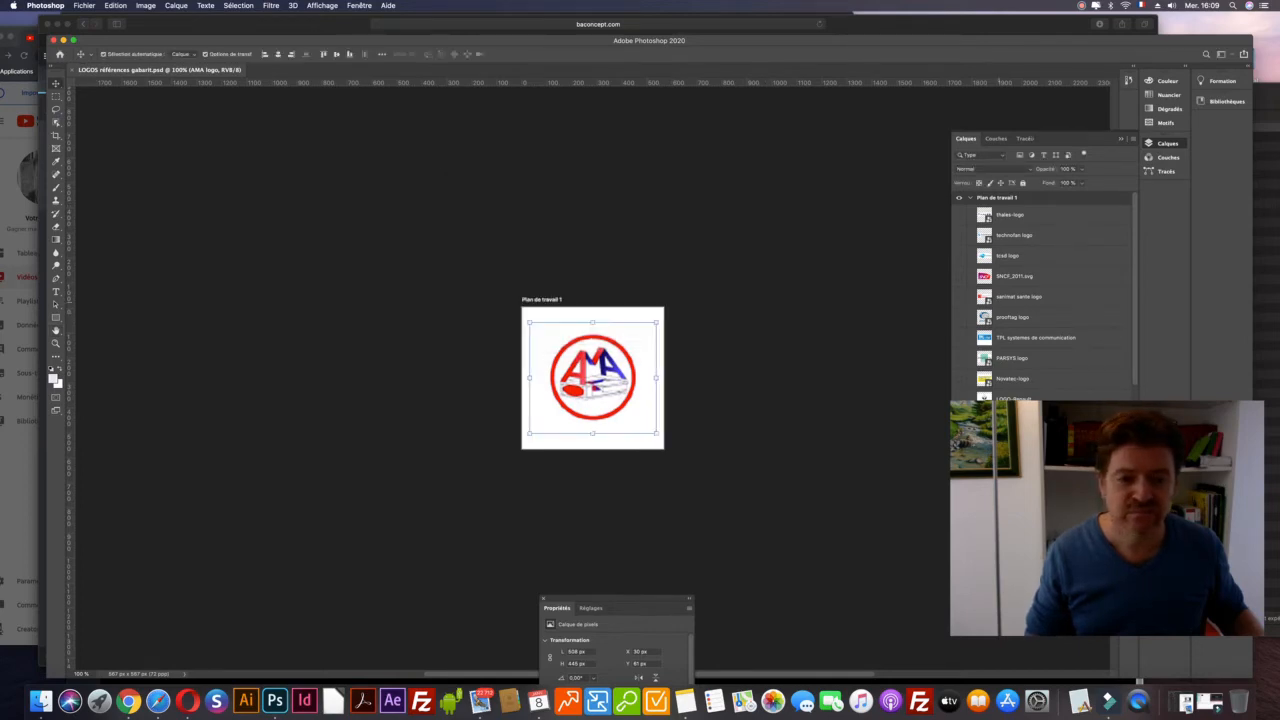
Step: Move the Layers panel beside the artboard and look through its list of logo layers
left_click_drag(965, 138, 196, 135)
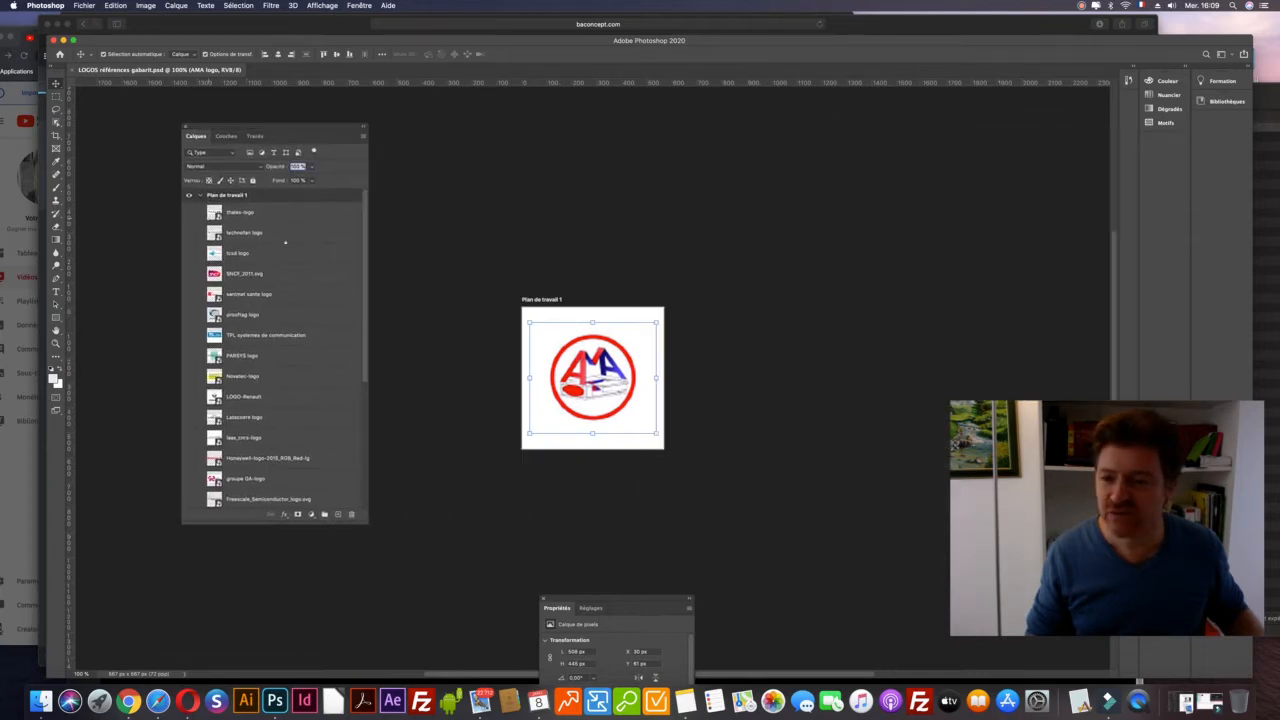
scroll(285, 241, "down", 5)
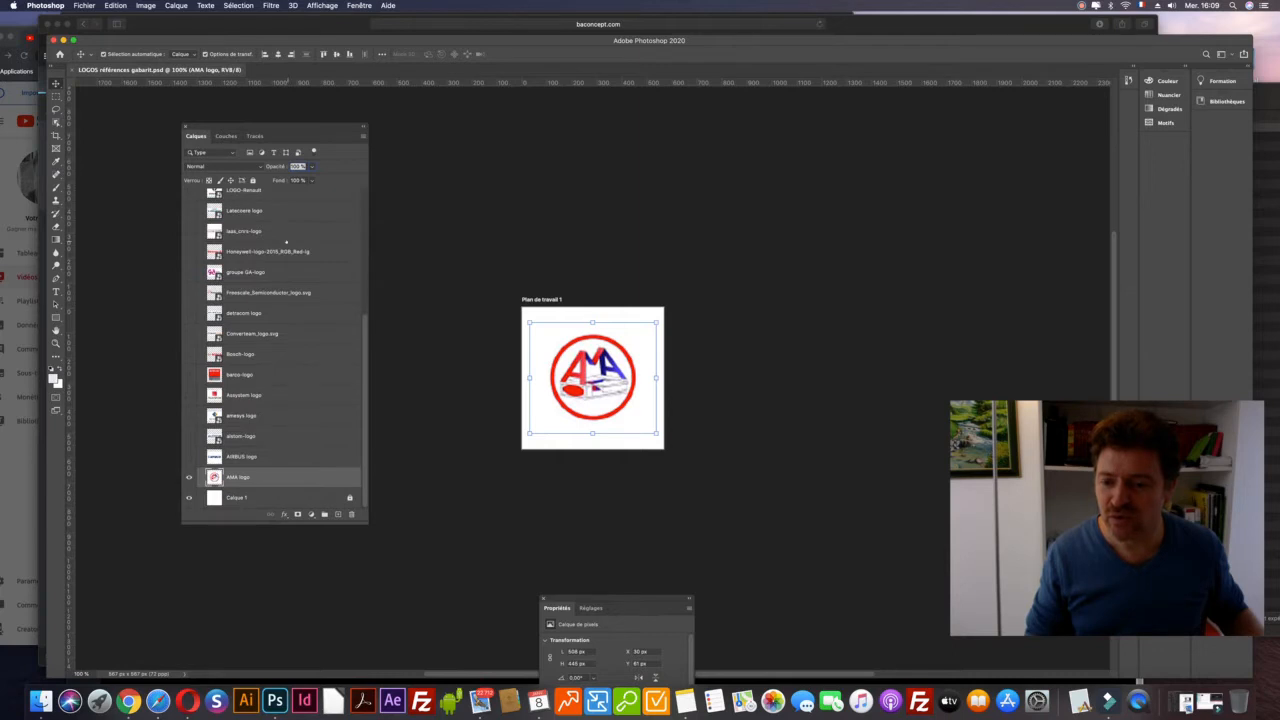
scroll(285, 241, "up", 8)
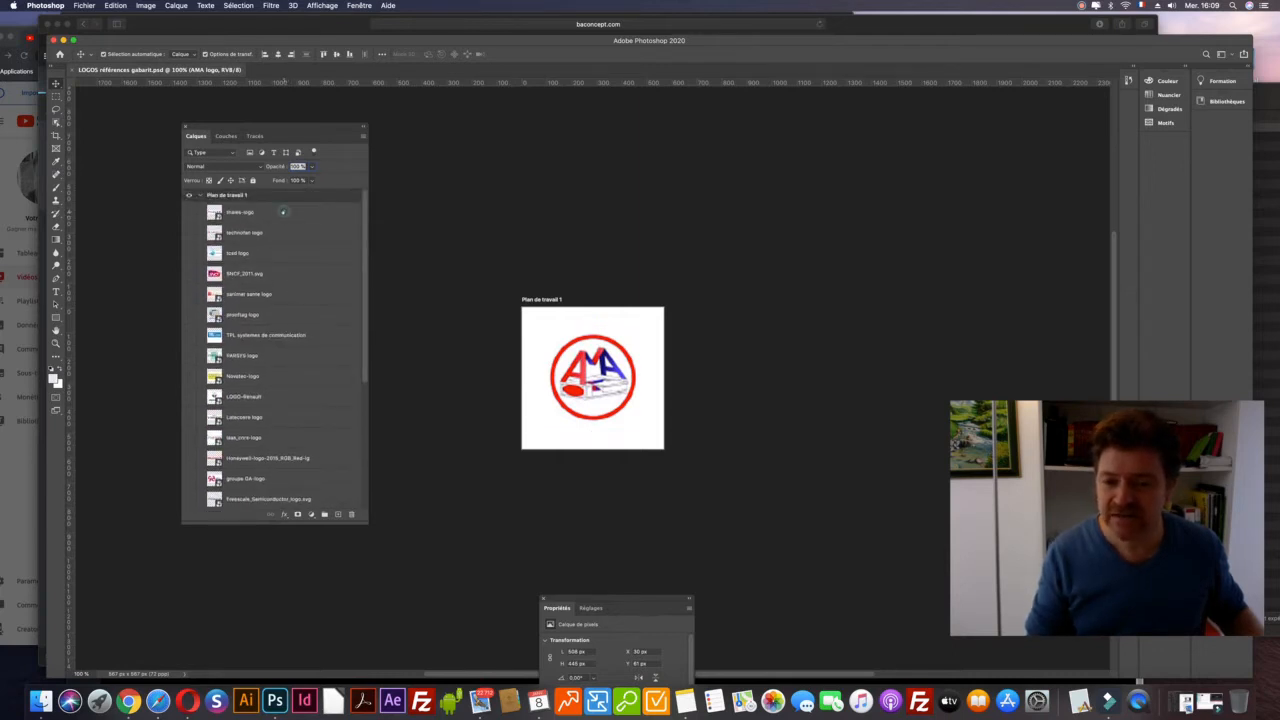
Step: Delete all logo layers from thales-logo down to AMA logo, keeping only the white background layer Calque 1
left_click(283, 212)
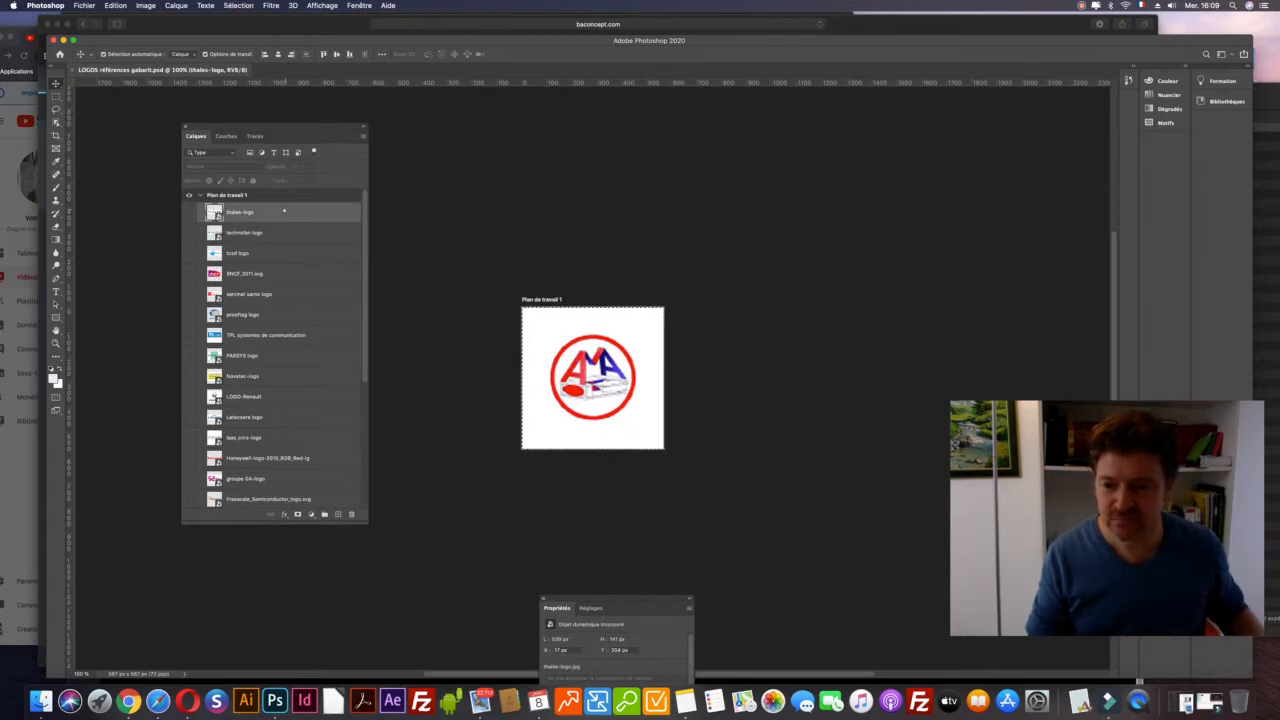
left_click(364, 391)
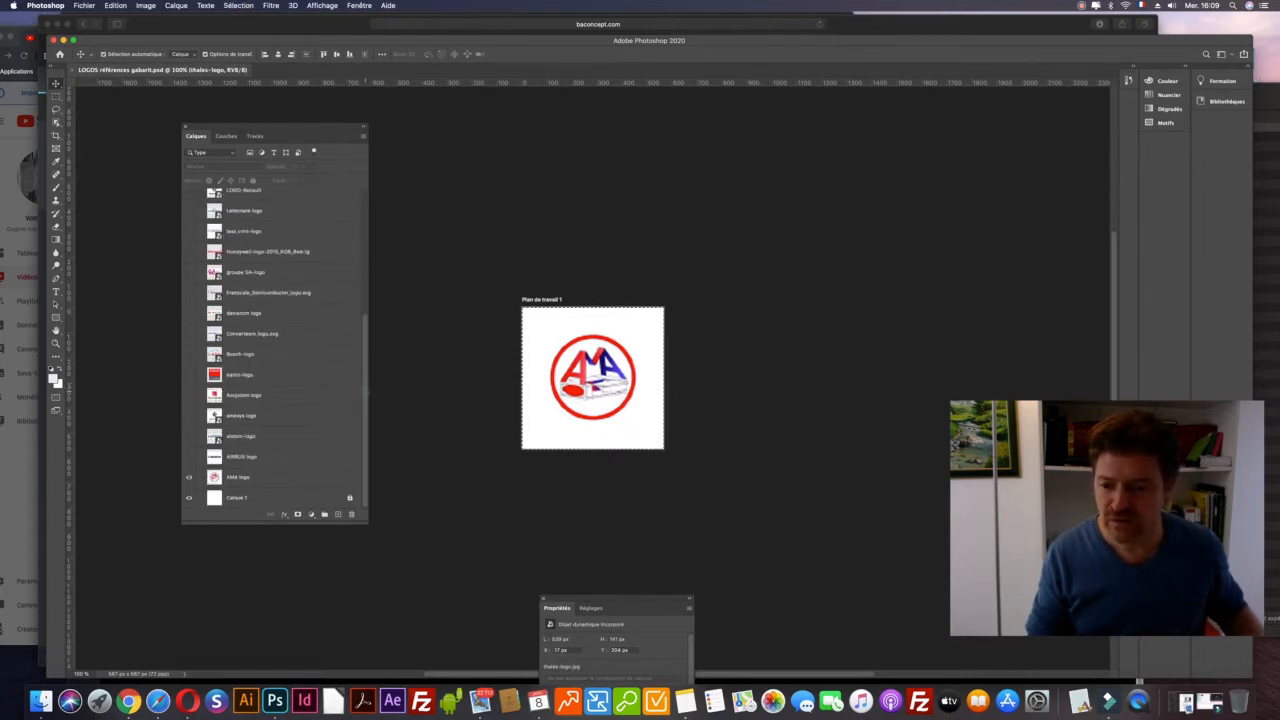
left_click(254, 498)
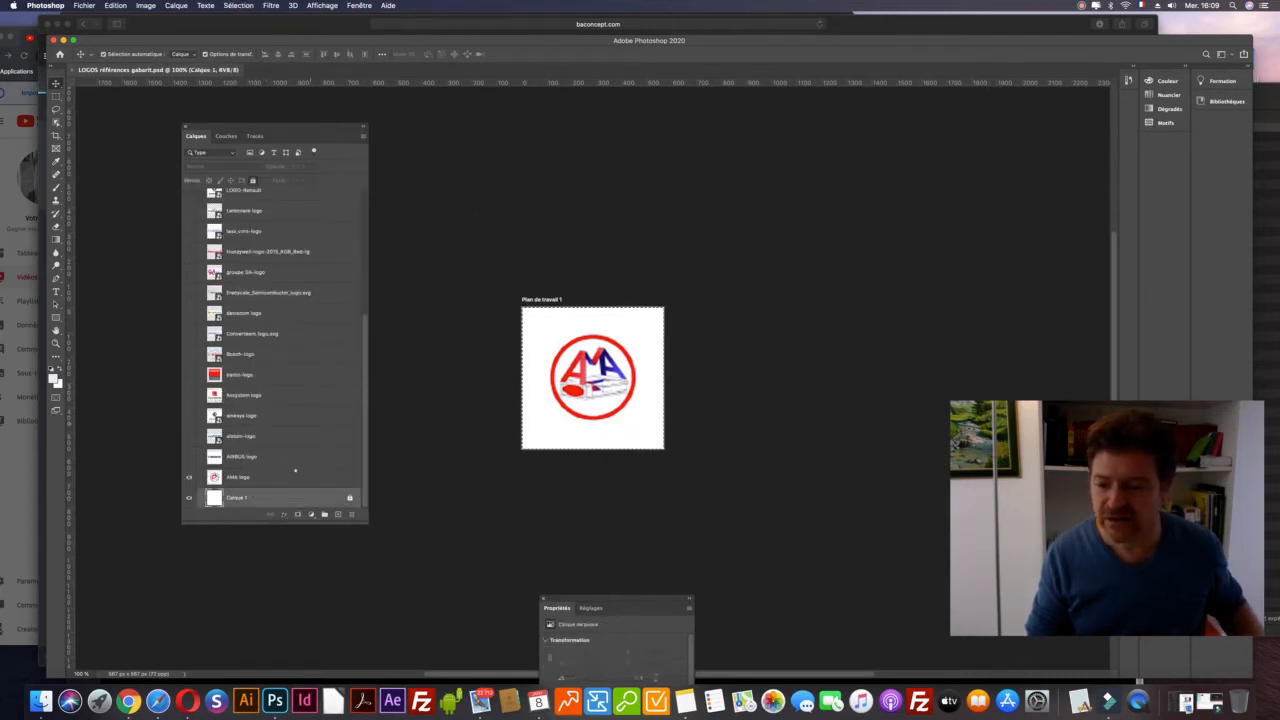
left_click(290, 477)
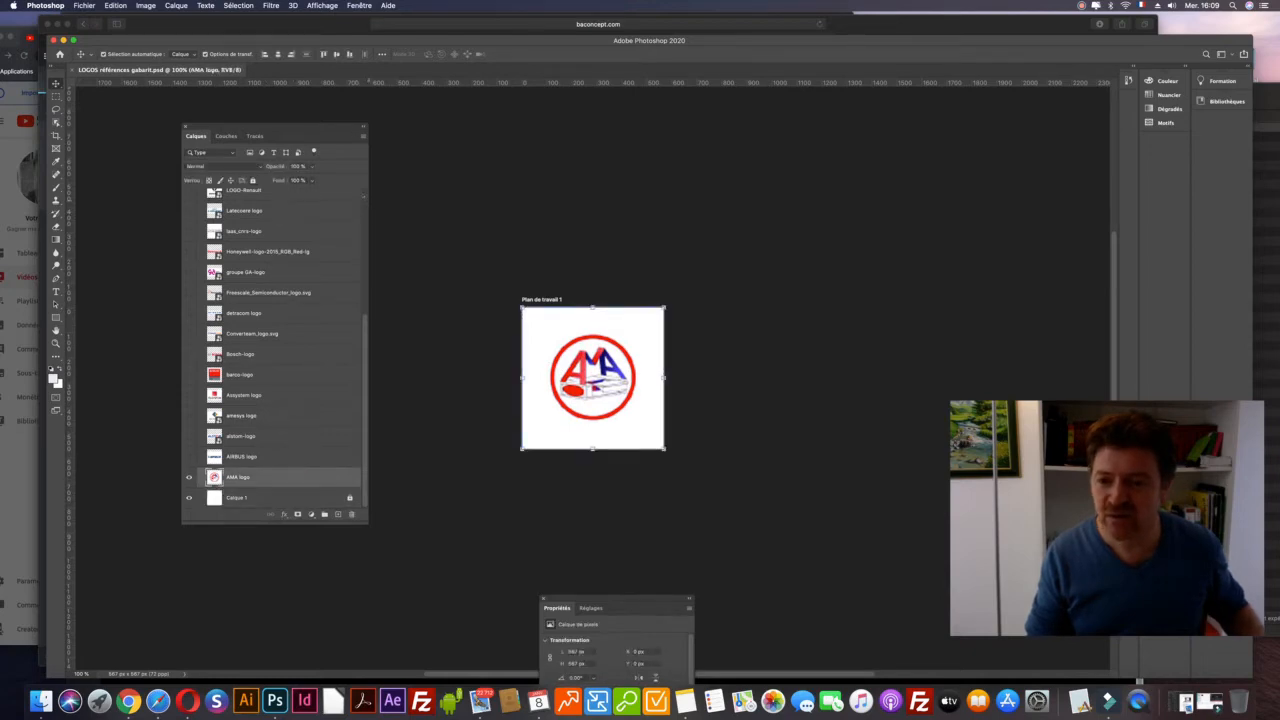
scroll(275, 350, "up", 5)
left_click(311, 210, "shift")
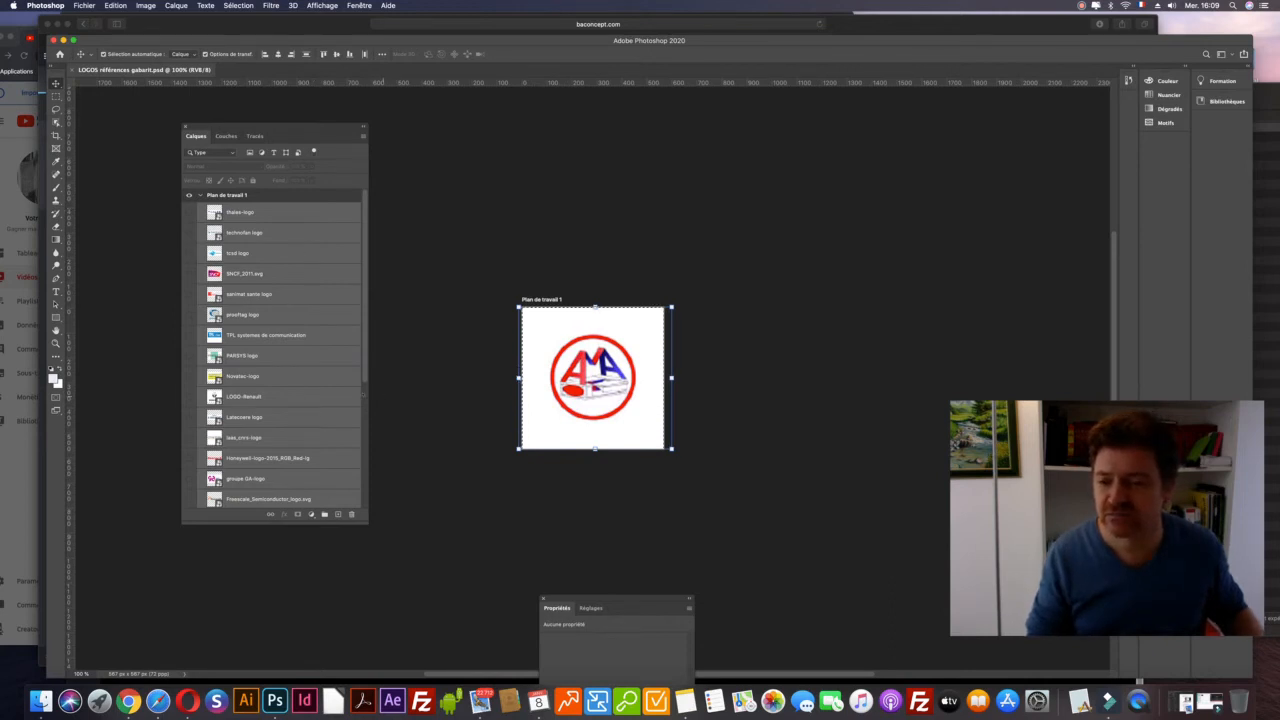
scroll(275, 350, "down", 5)
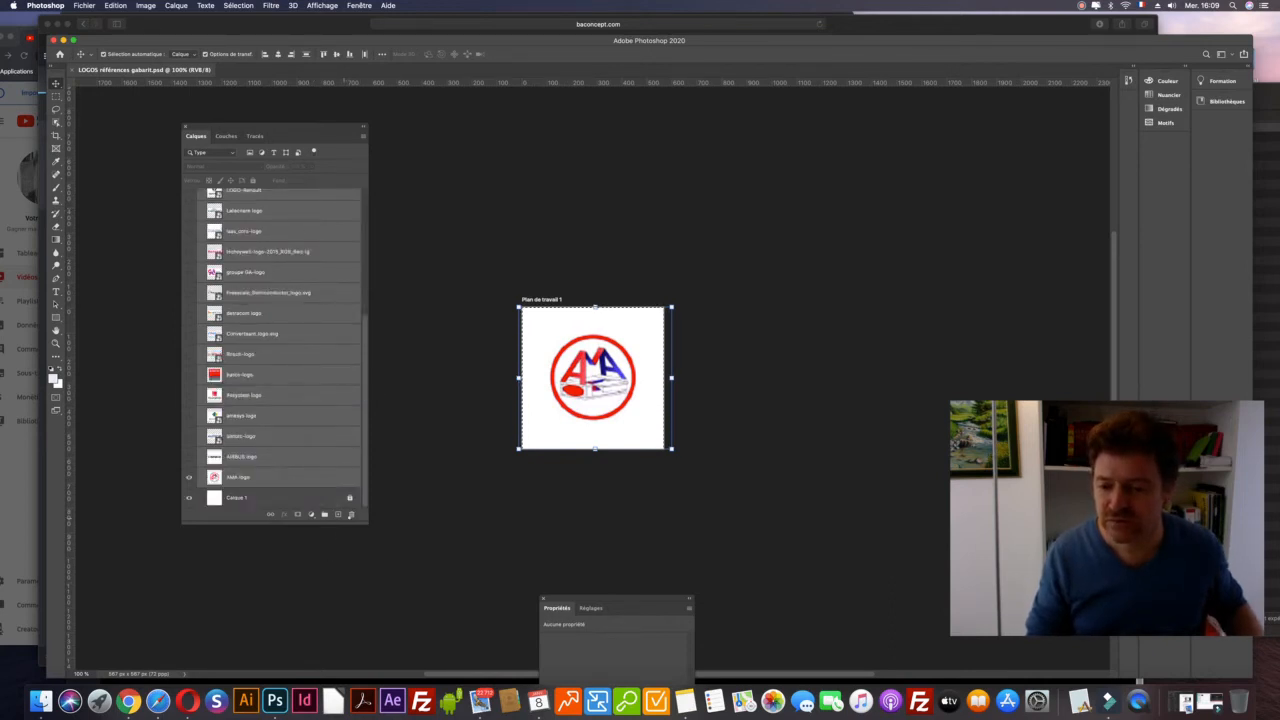
left_click(351, 515)
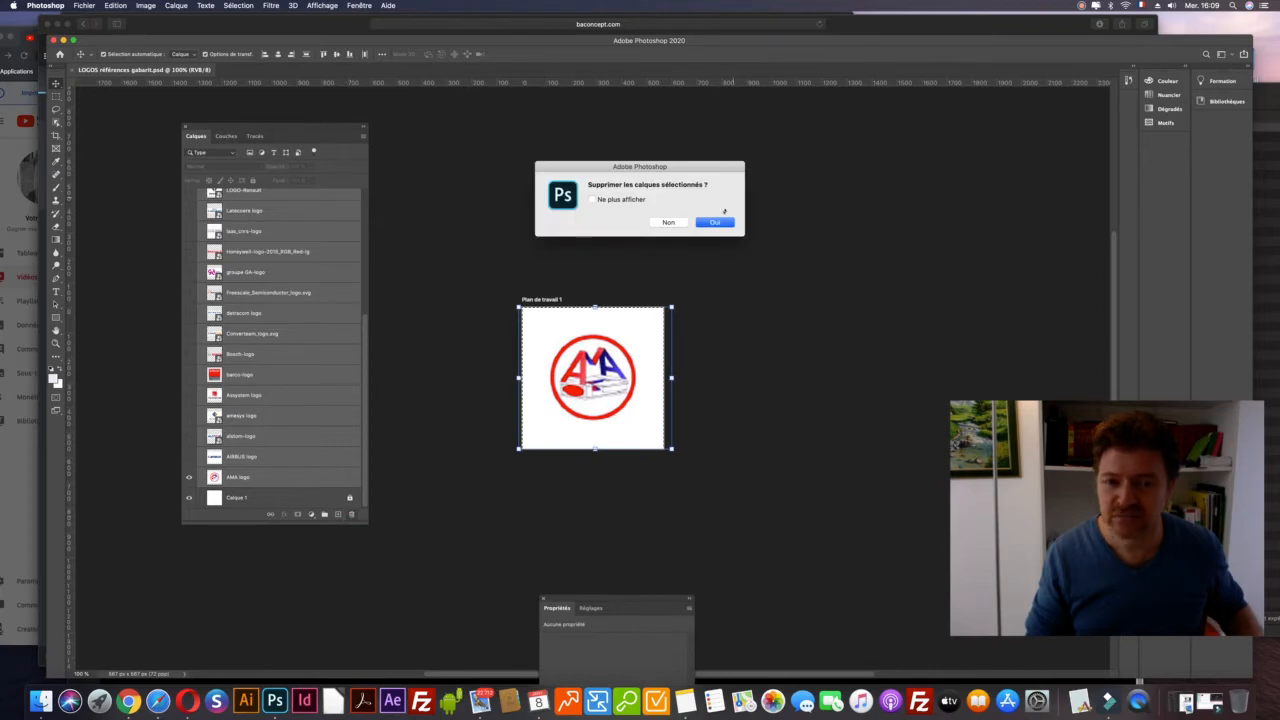
left_click(715, 222)
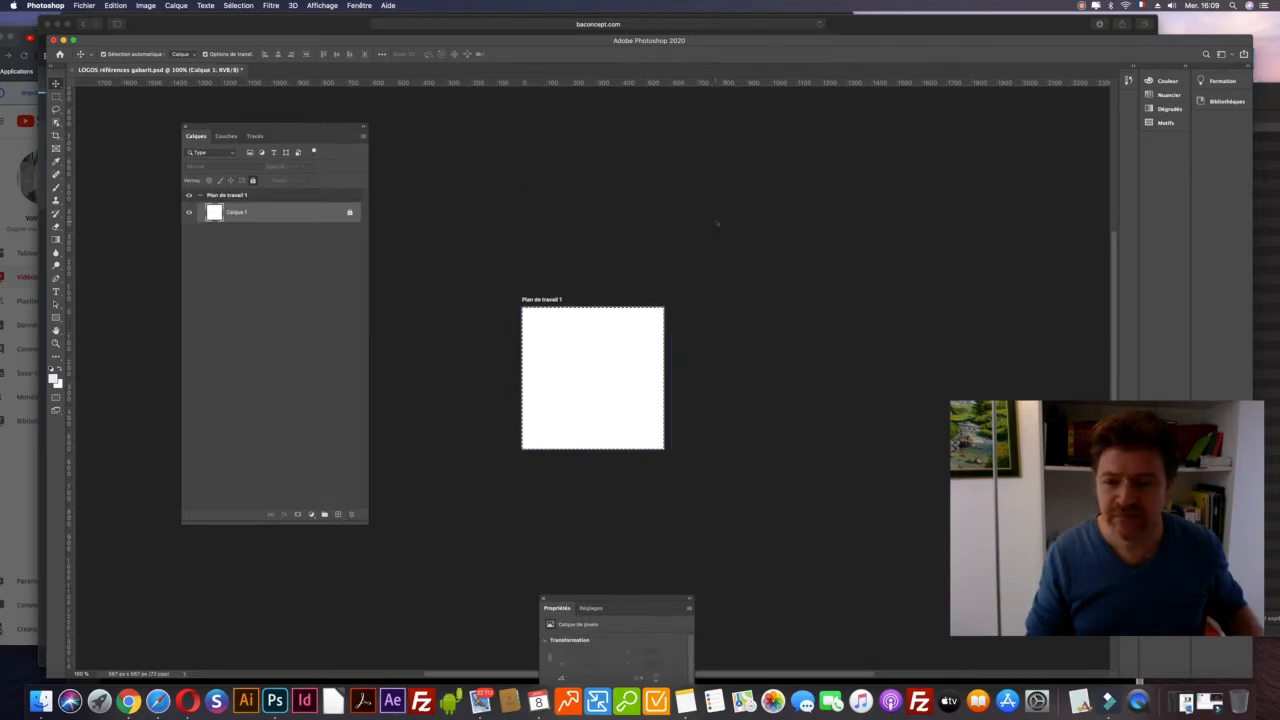
Step: Open the SNCF logo file "1280px-Logo_SNCF_(2005).svg.png" from the "Références logos" folder
key("super+s")
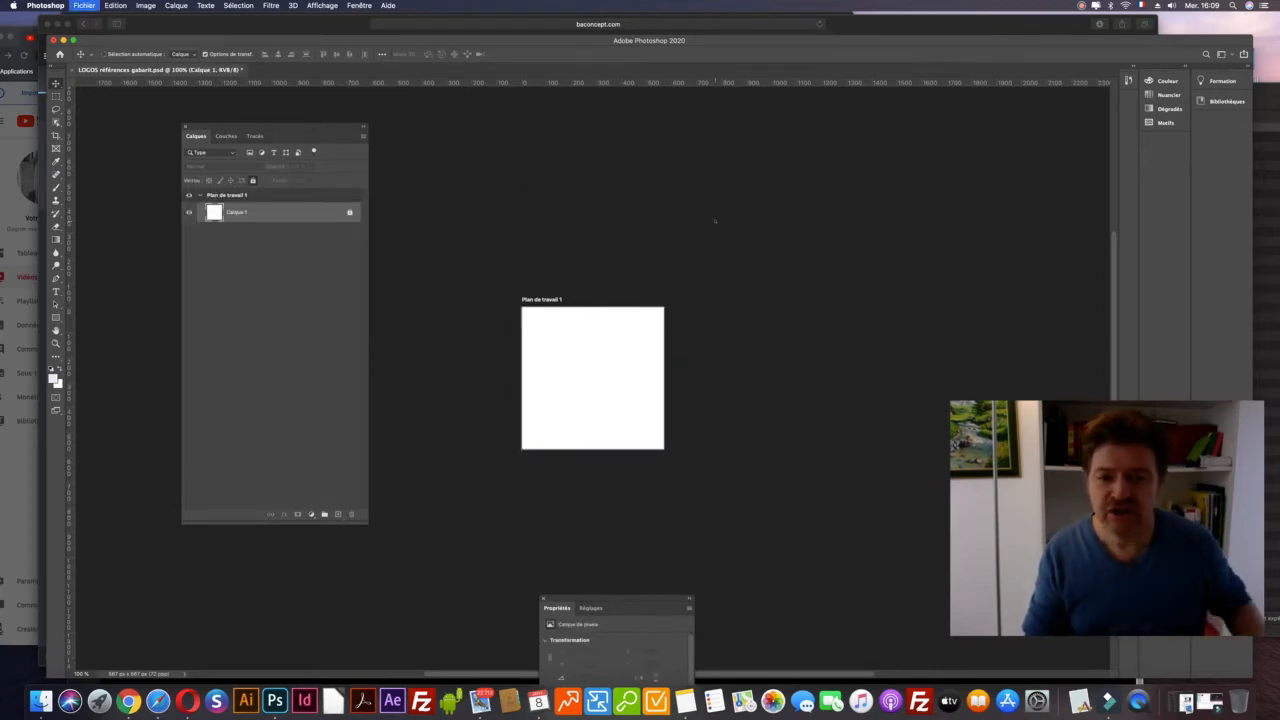
key("super+a")
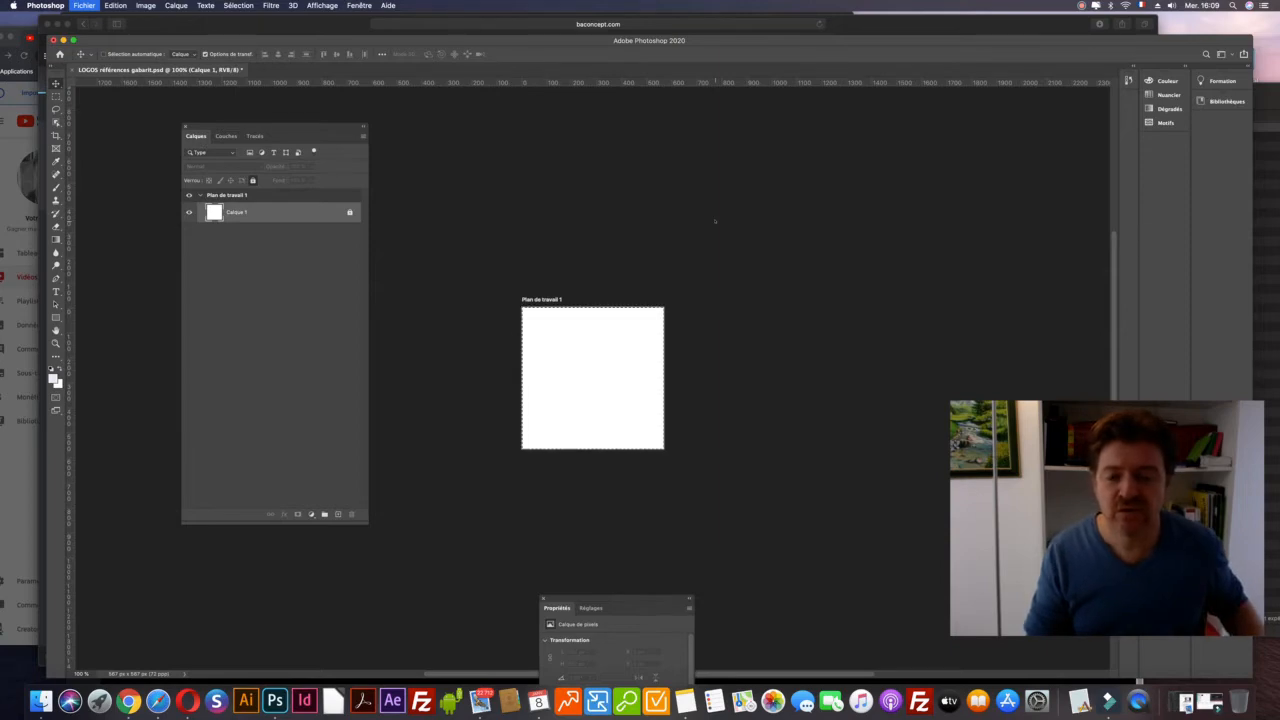
key("super+o")
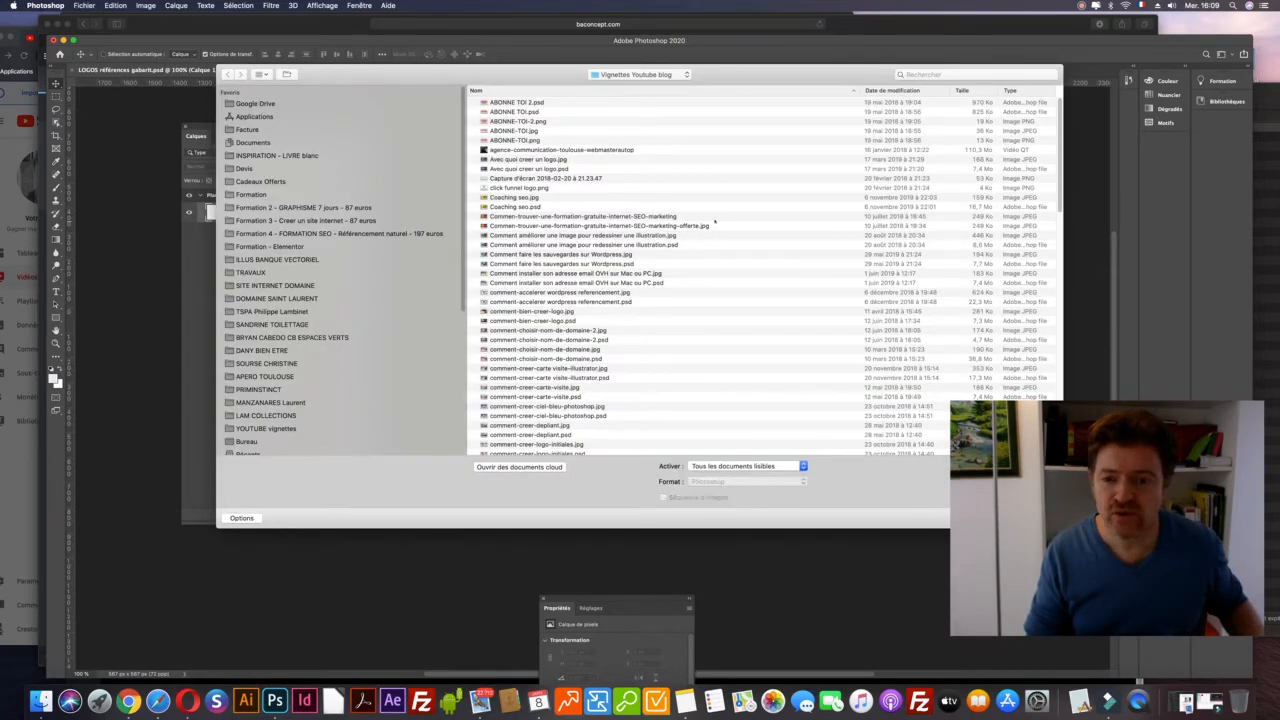
key("super+shift+d")
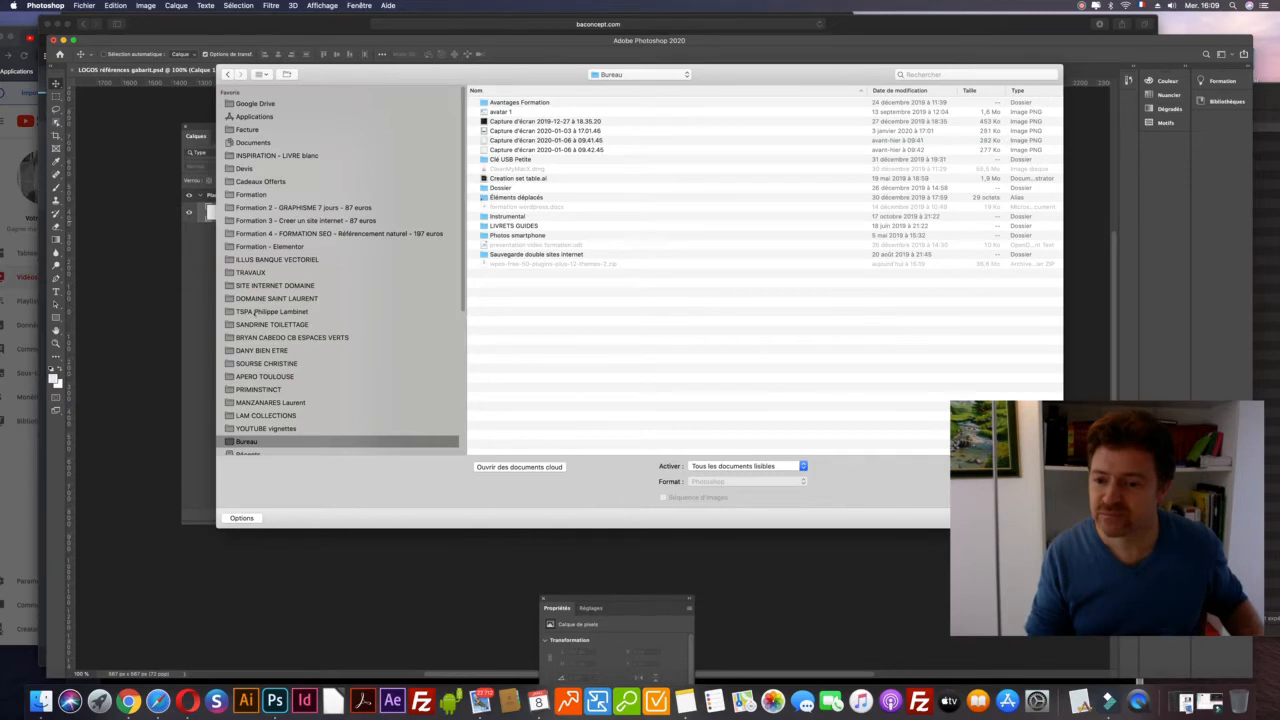
left_click(255, 312)
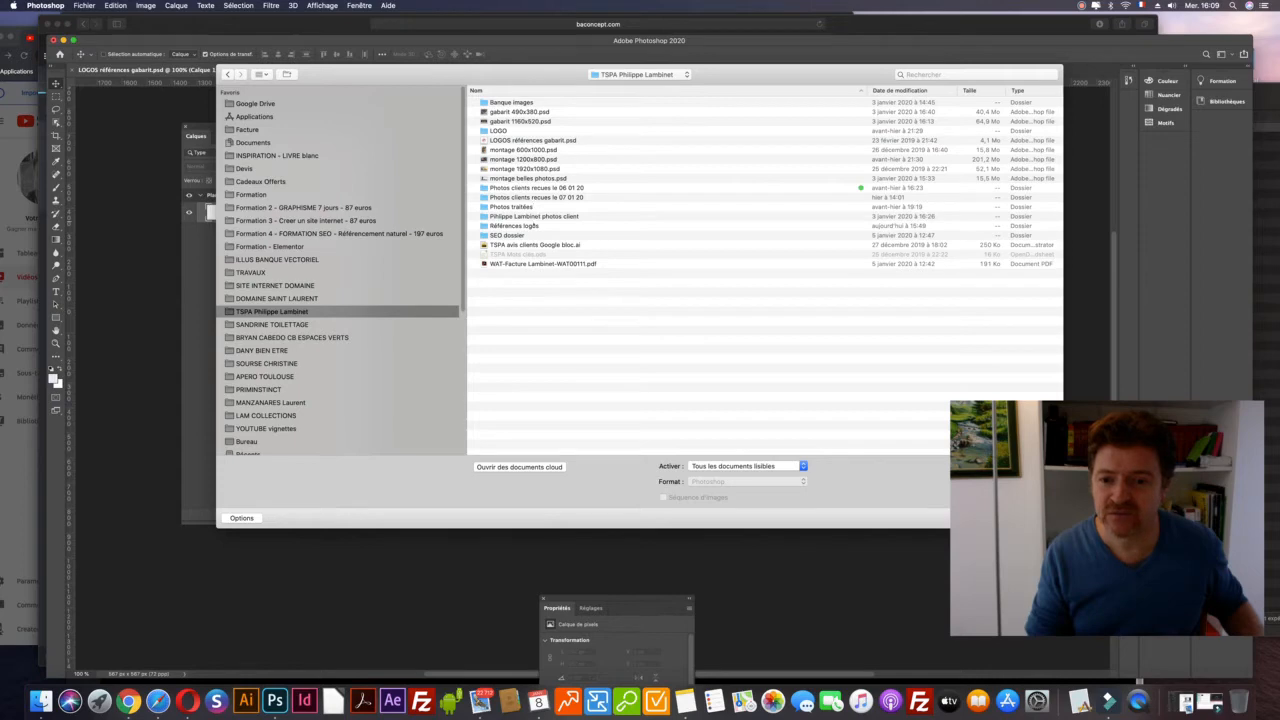
double_click(530, 227)
key("Down")
key("Return")
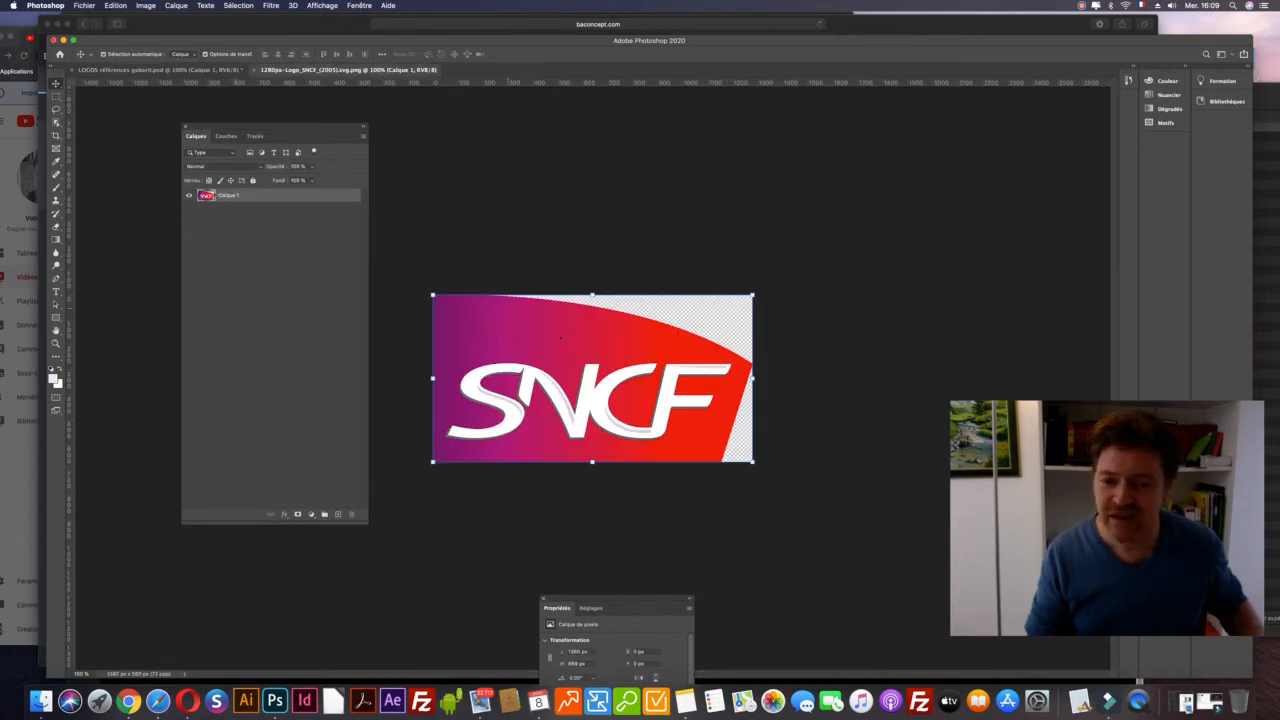
Step: Cut the entire SNCF logo image and paste it into the template's artboard
key("super+a")
key("super+x")
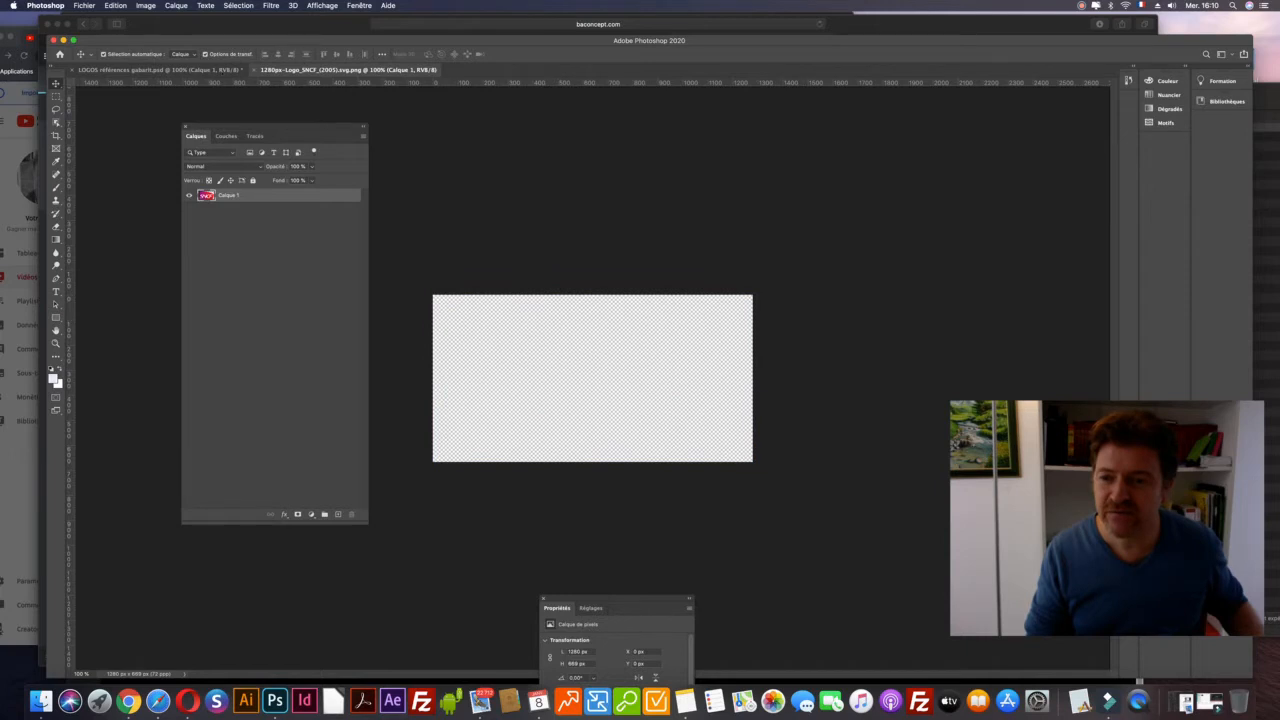
key("ctrl+Tab")
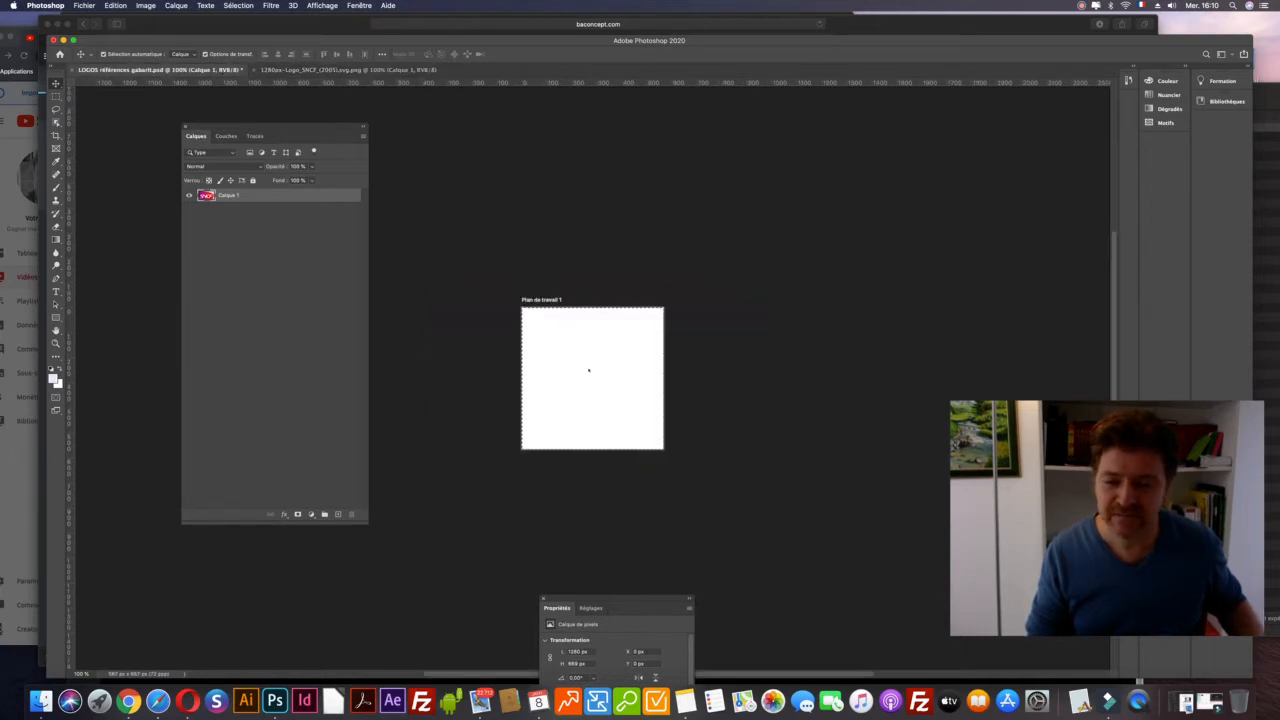
key("super+v")
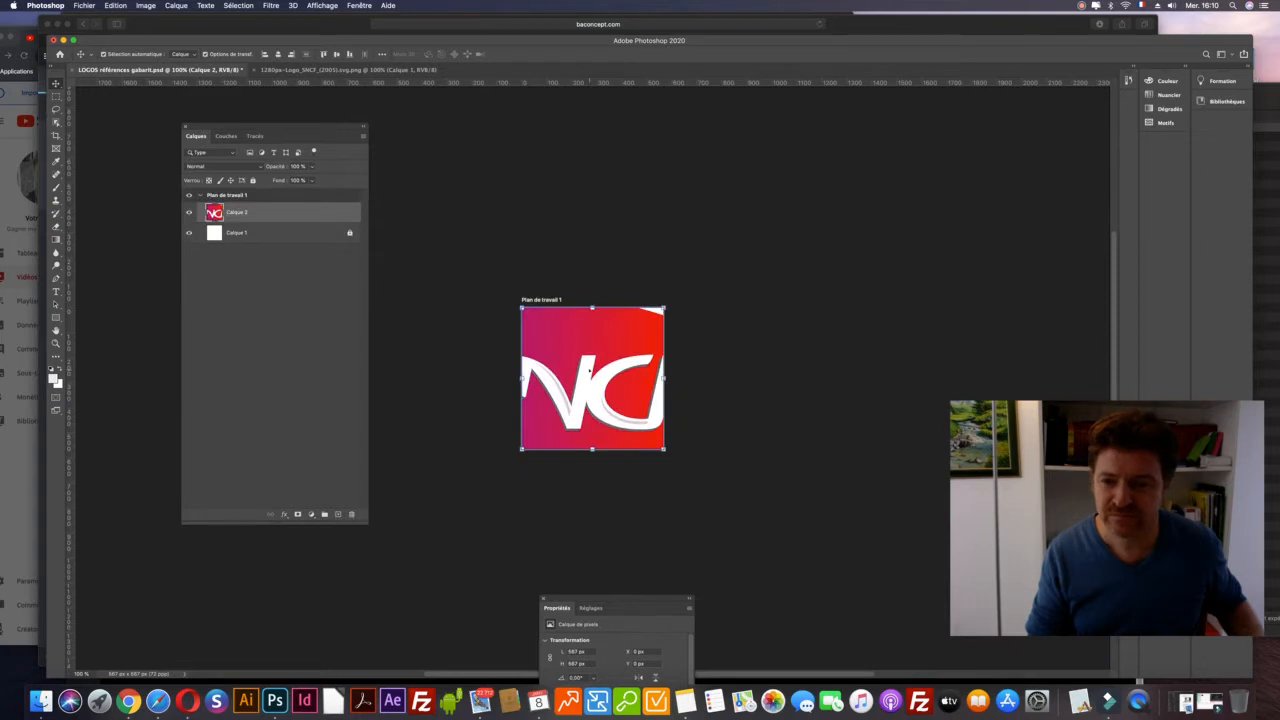
Step: Try to shift the pasted SNCF layer sideways and scale it down within the artboard
left_click_drag(587, 368, 687, 368)
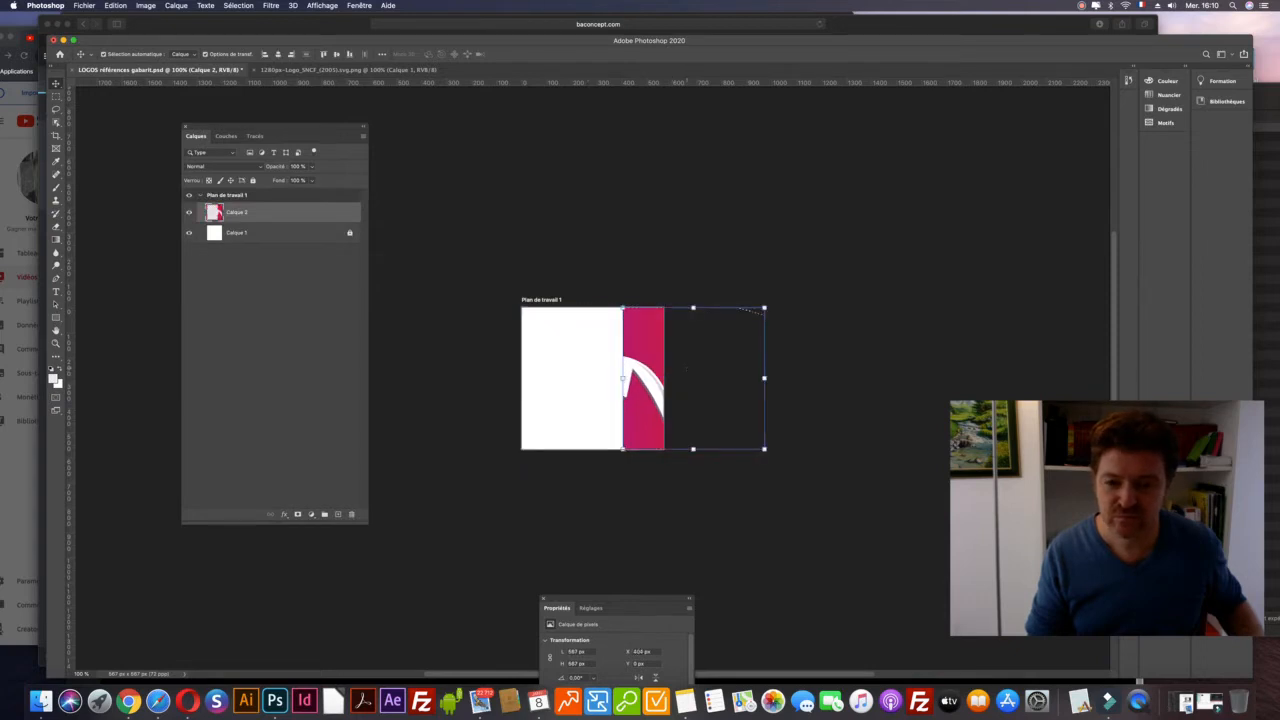
key("super+z")
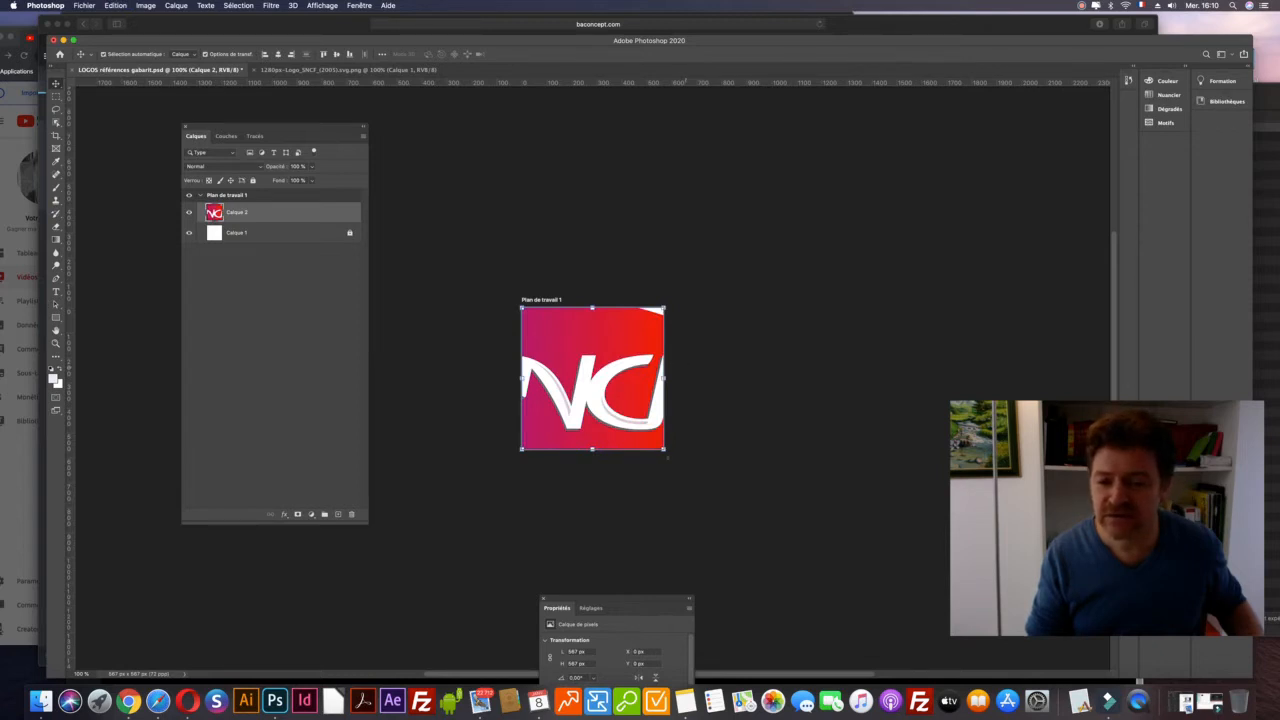
left_click_drag(663, 449, 615, 383)
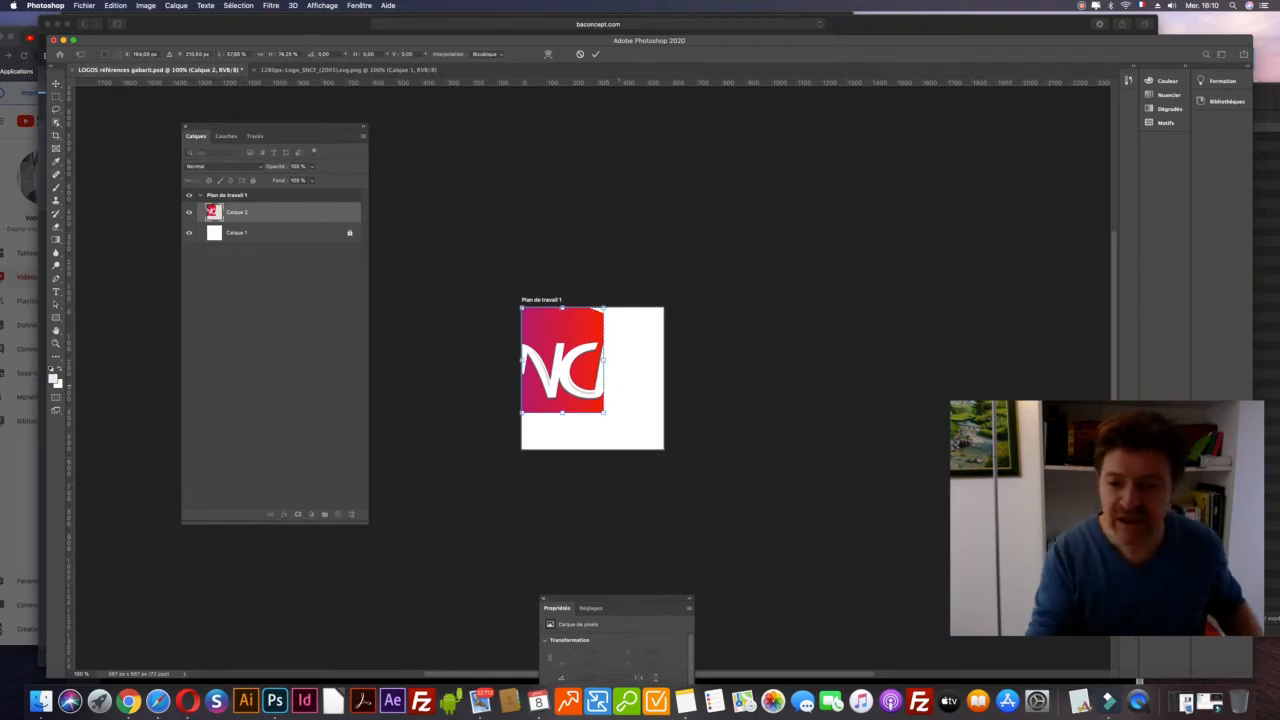
key("Escape")
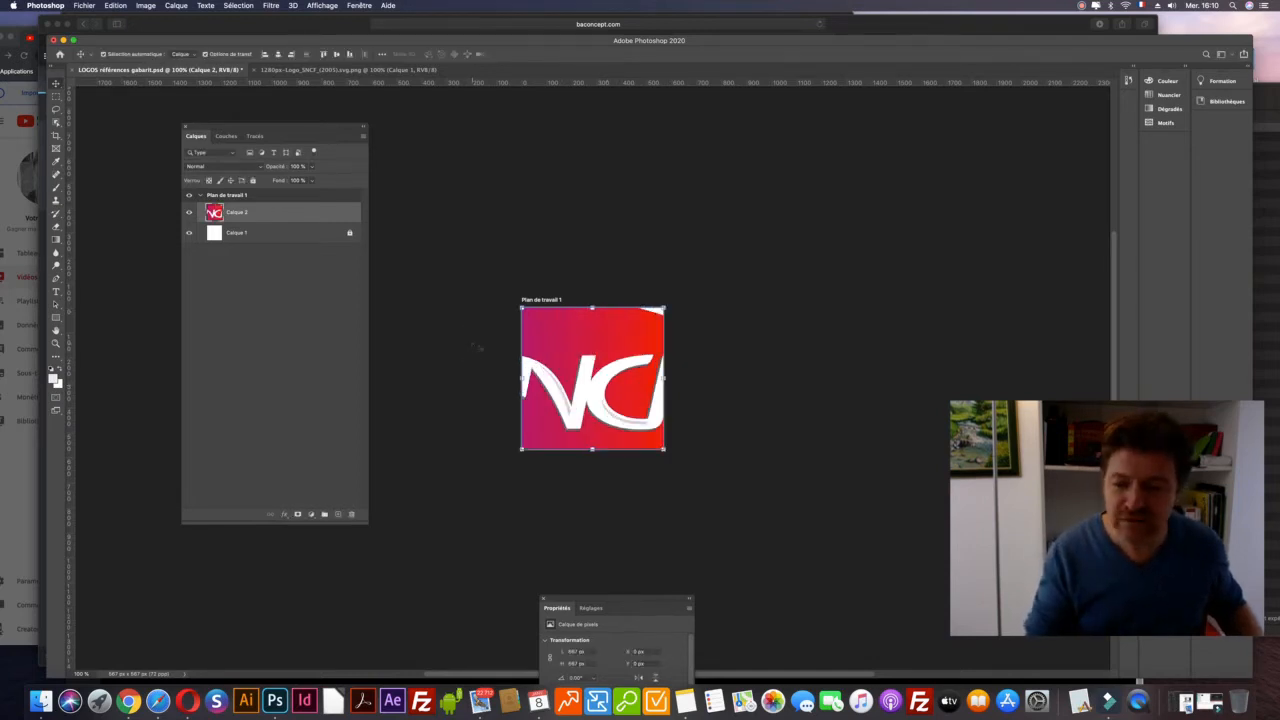
Step: Delete the pasted SNCF layer from the template and return to the SNCF logo document
key("super+a")
left_click(480, 349)
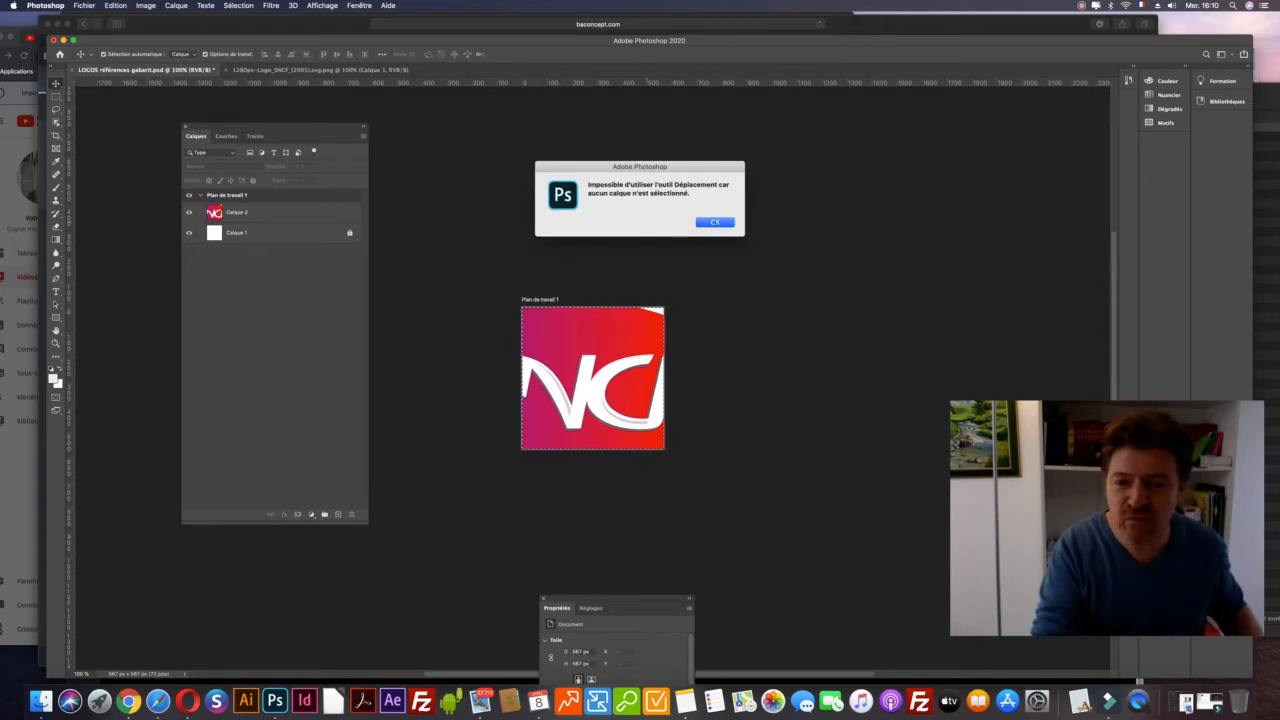
key("Return")
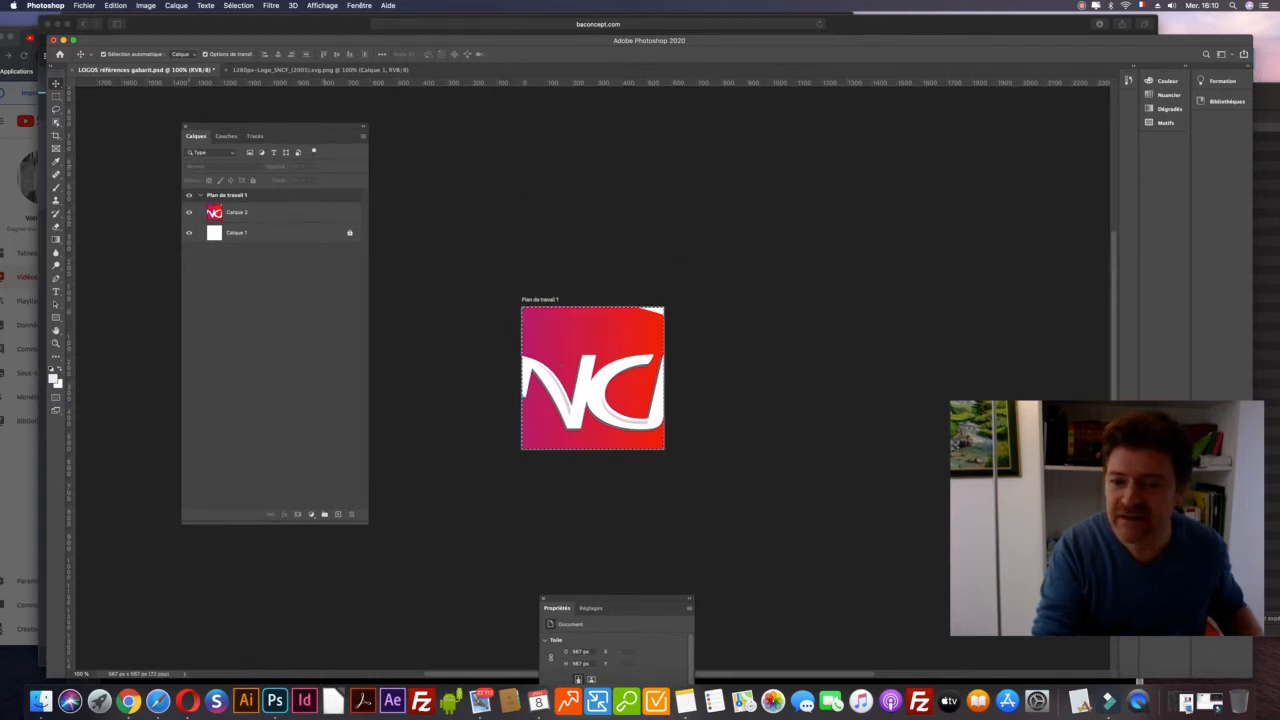
left_click(467, 340)
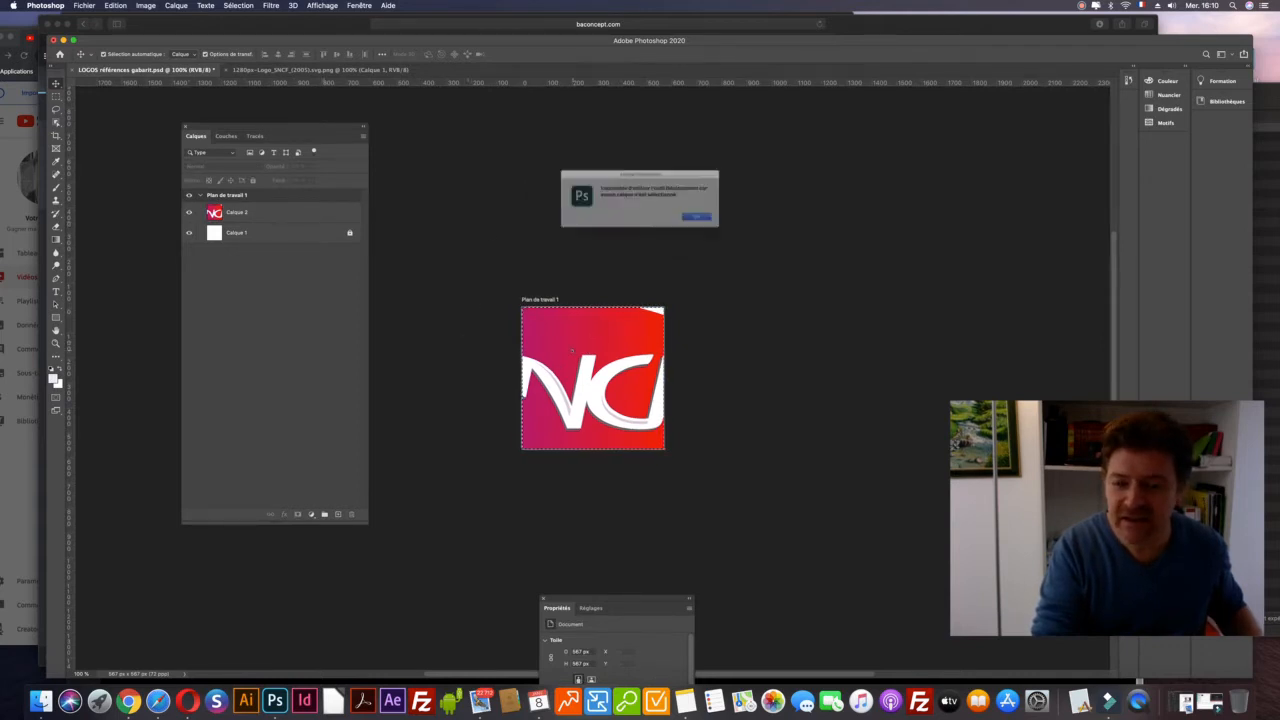
left_click(702, 224)
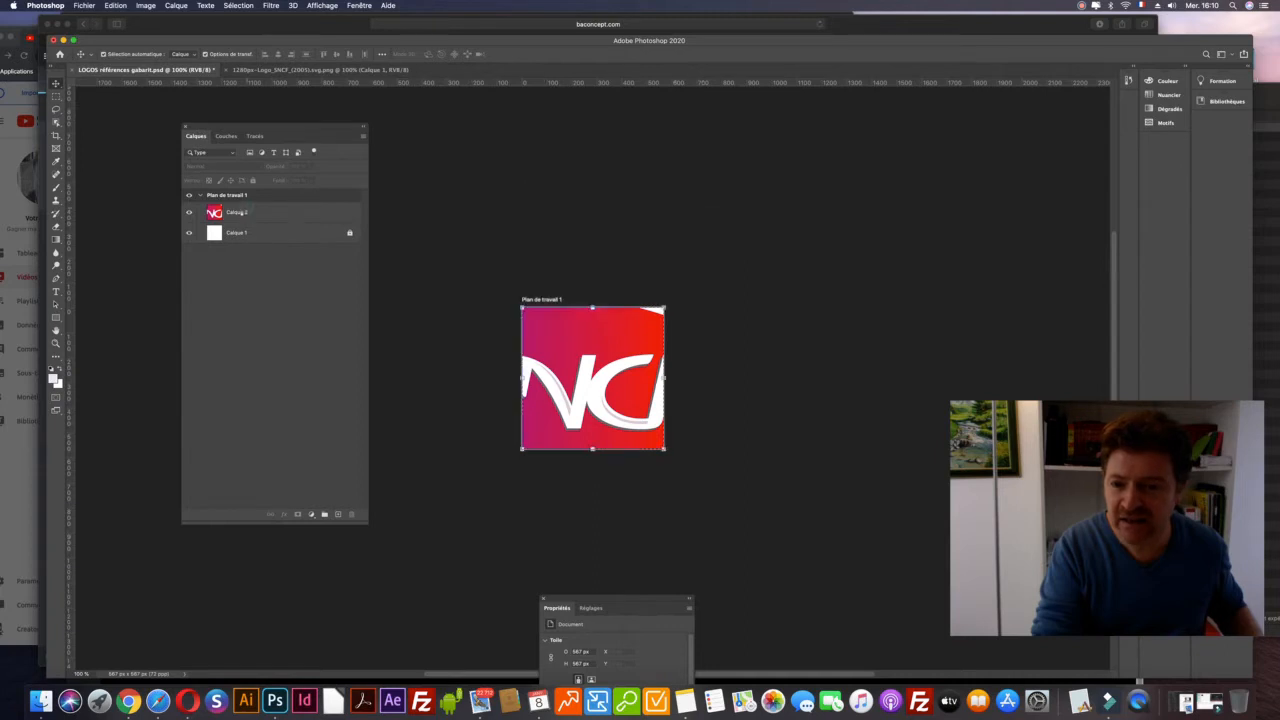
left_click(239, 212)
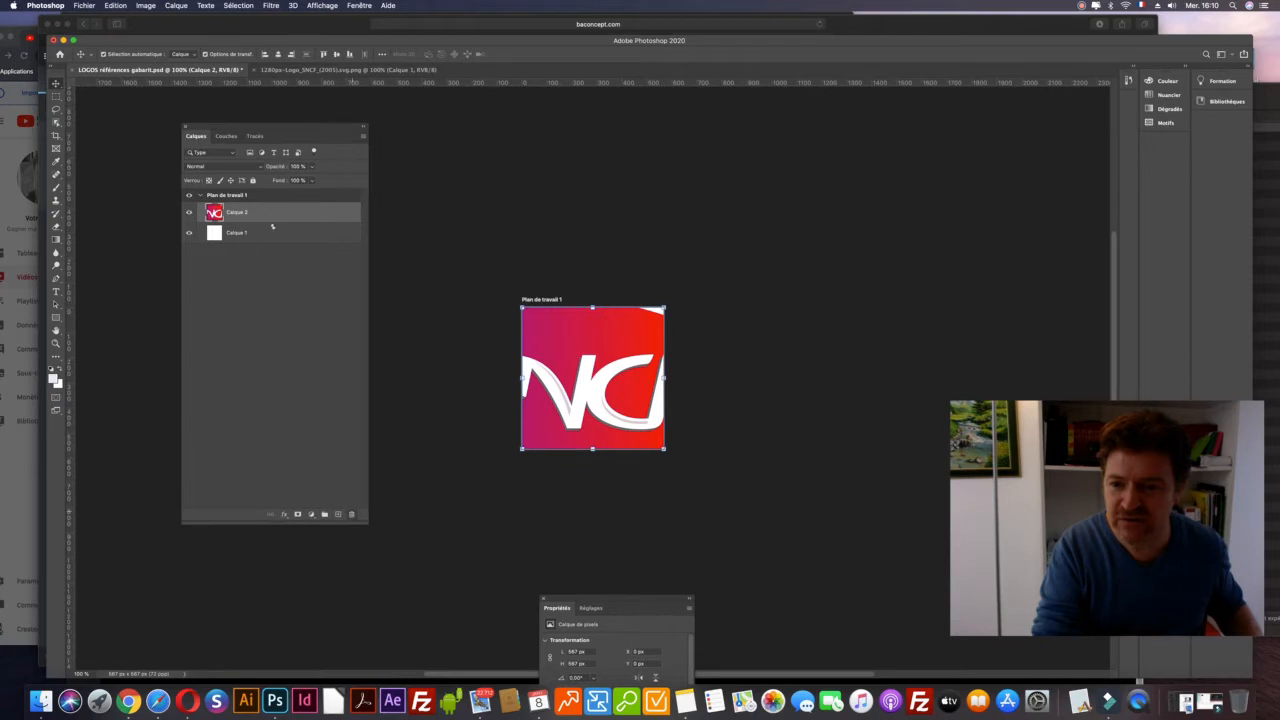
left_click_drag(303, 425, 351, 514)
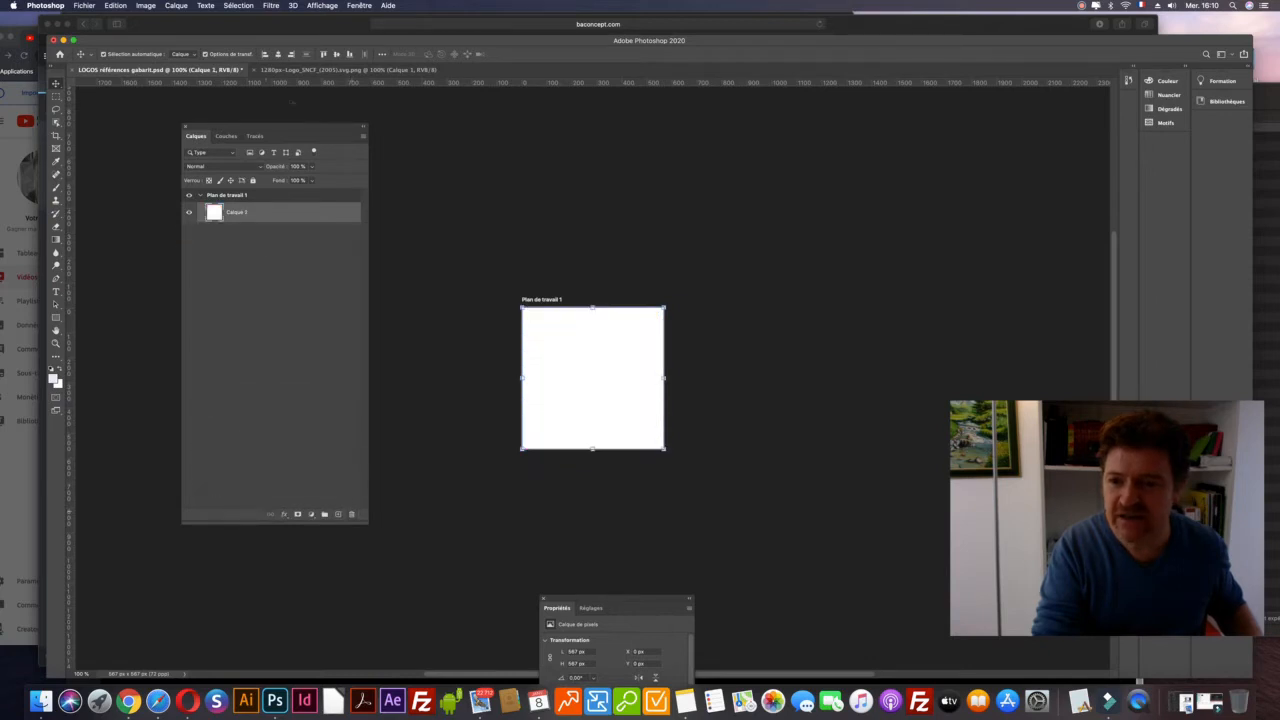
left_click(285, 72)
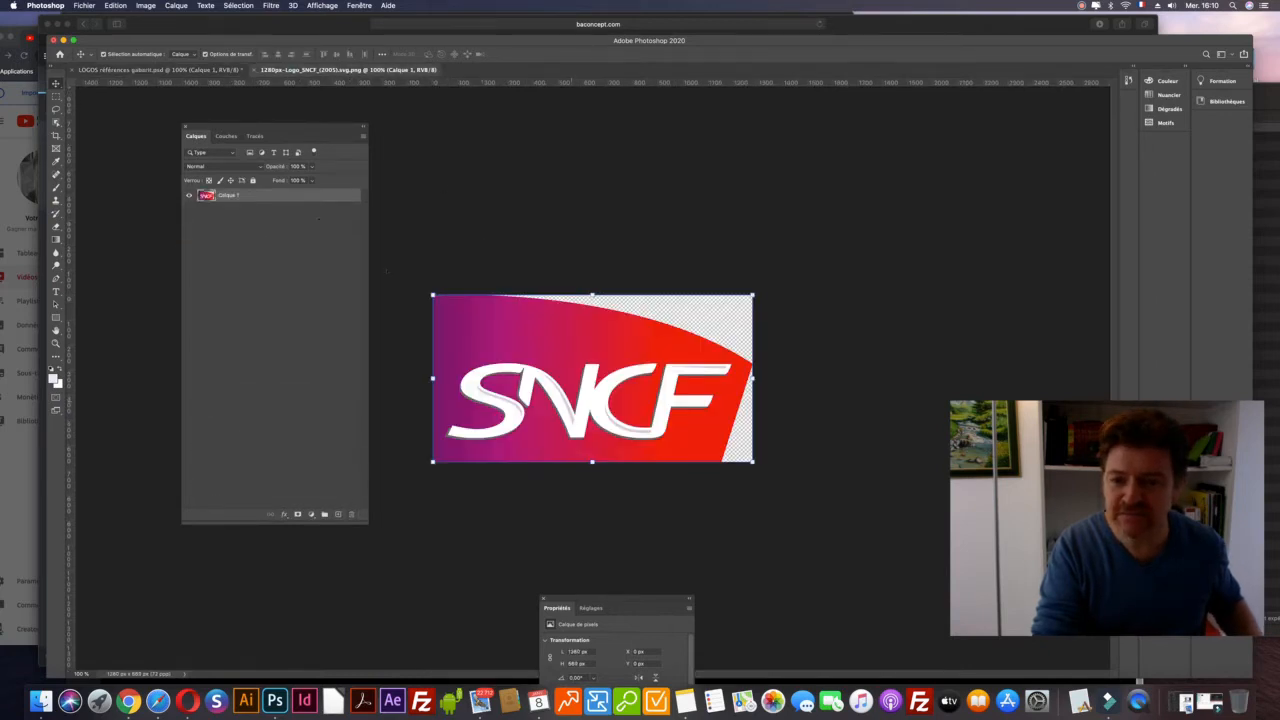
Step: Copy the SNCF logo into the old template and try to keep its layer outside the "Plan de travail 1" artboard
left_click_drag(562, 378, 538, 348)
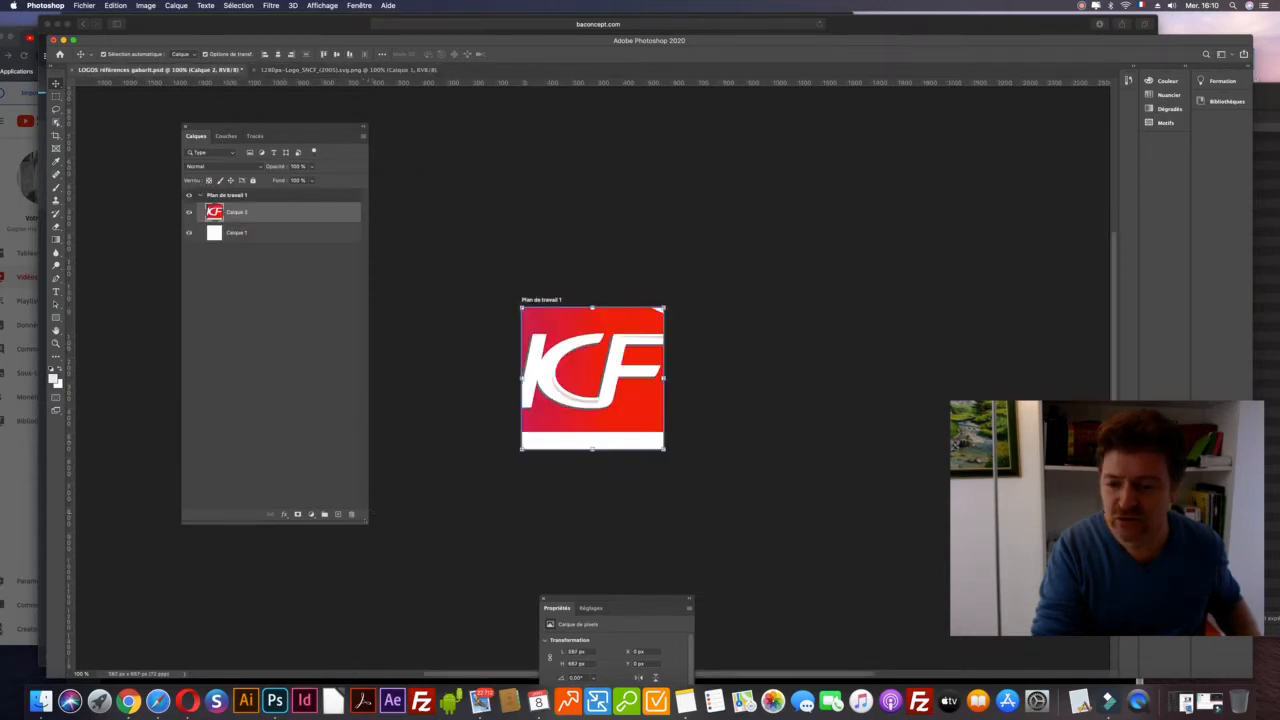
left_click_drag(262, 208, 258, 187)
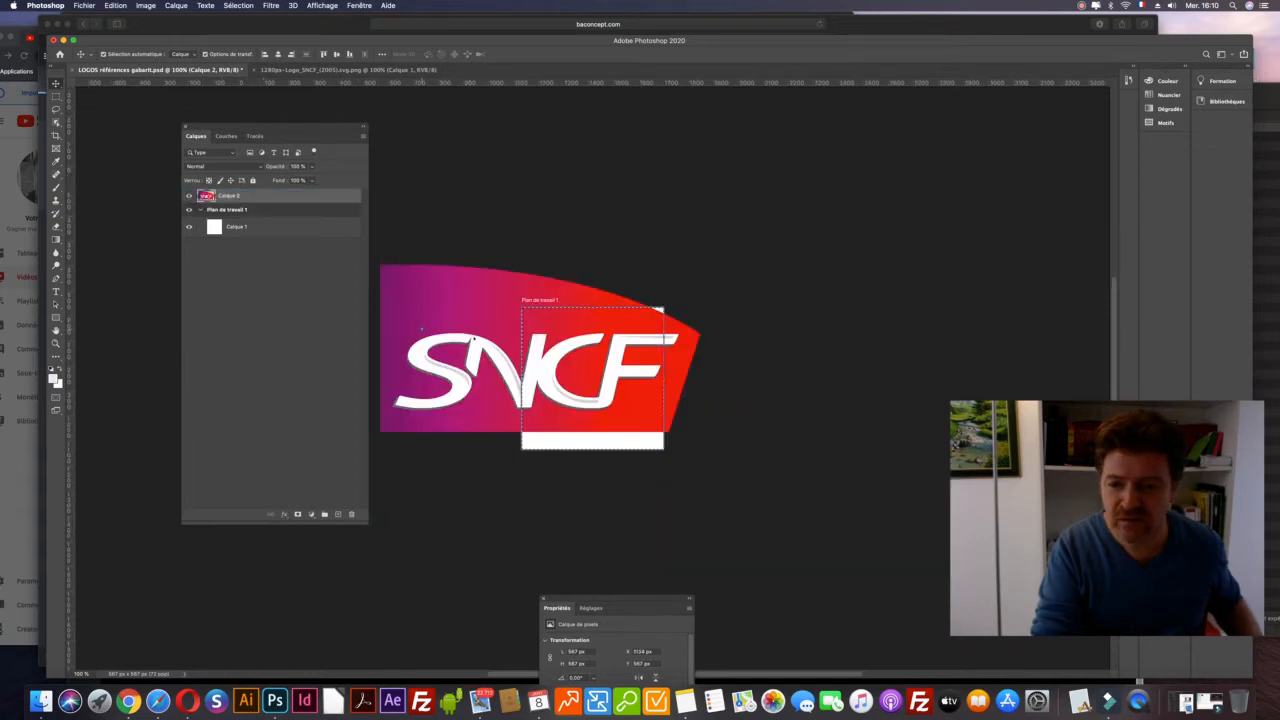
left_click_drag(471, 338, 526, 343)
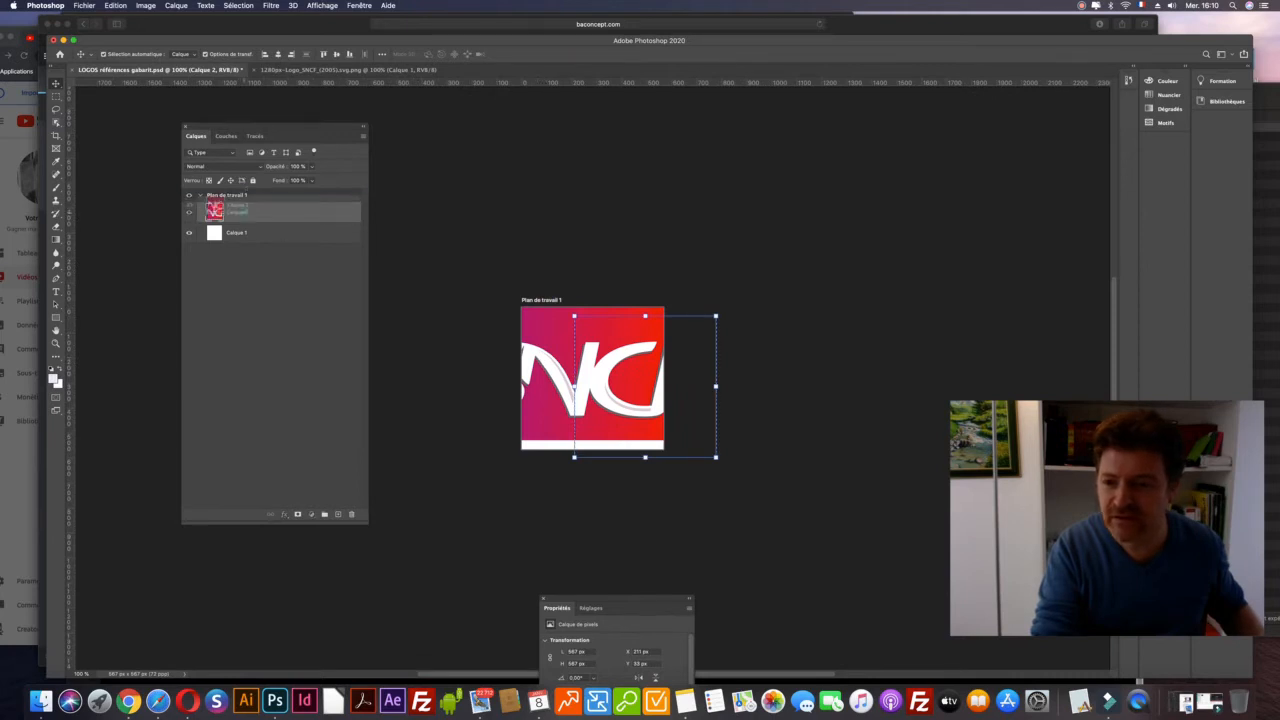
mouse_move(230, 216)
left_mouse_down()
mouse_move(230, 184)
mouse_move(231, 196)
left_mouse_up()
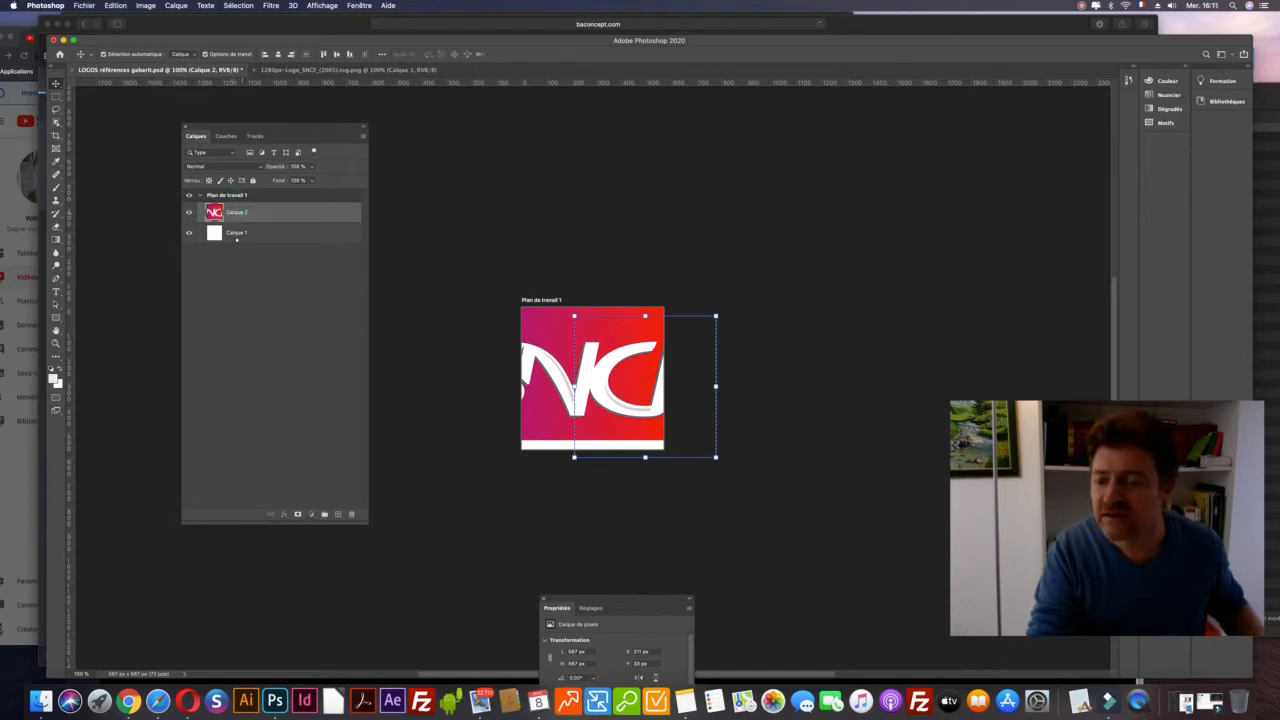
mouse_move(233, 218)
left_mouse_down()
mouse_move(236, 189)
mouse_move(236, 200)
left_mouse_up()
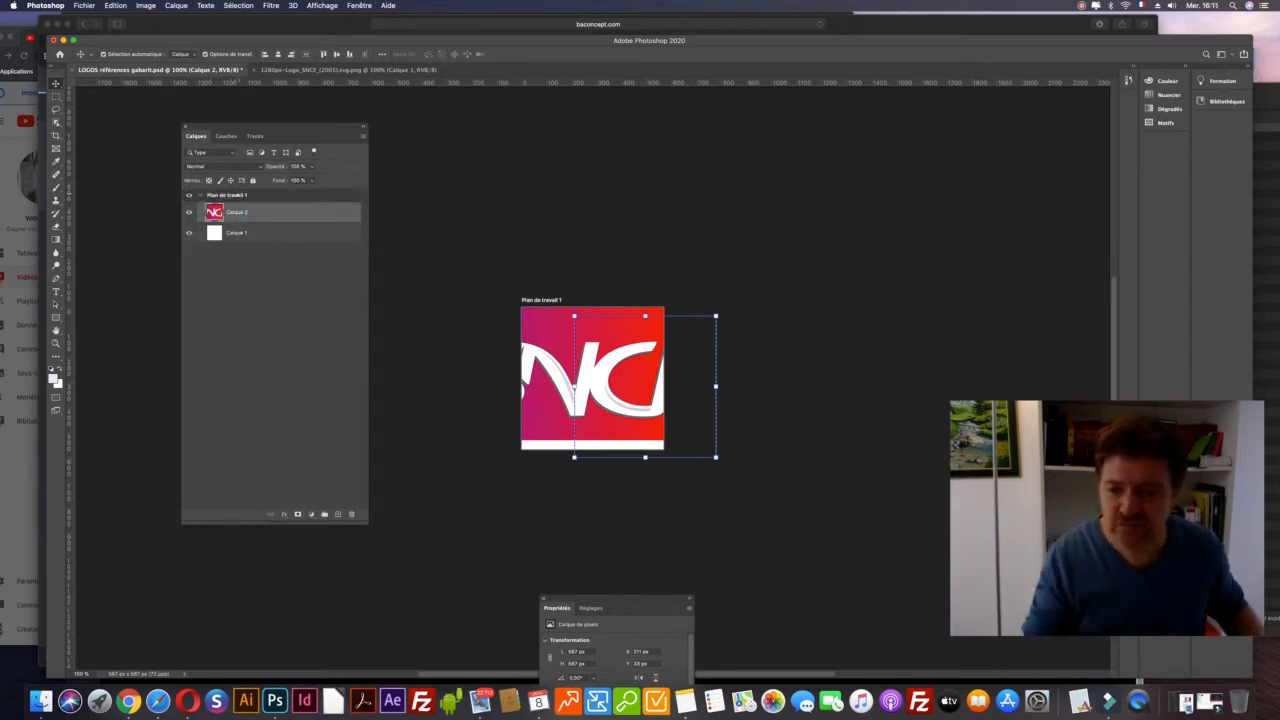
left_click(449, 262)
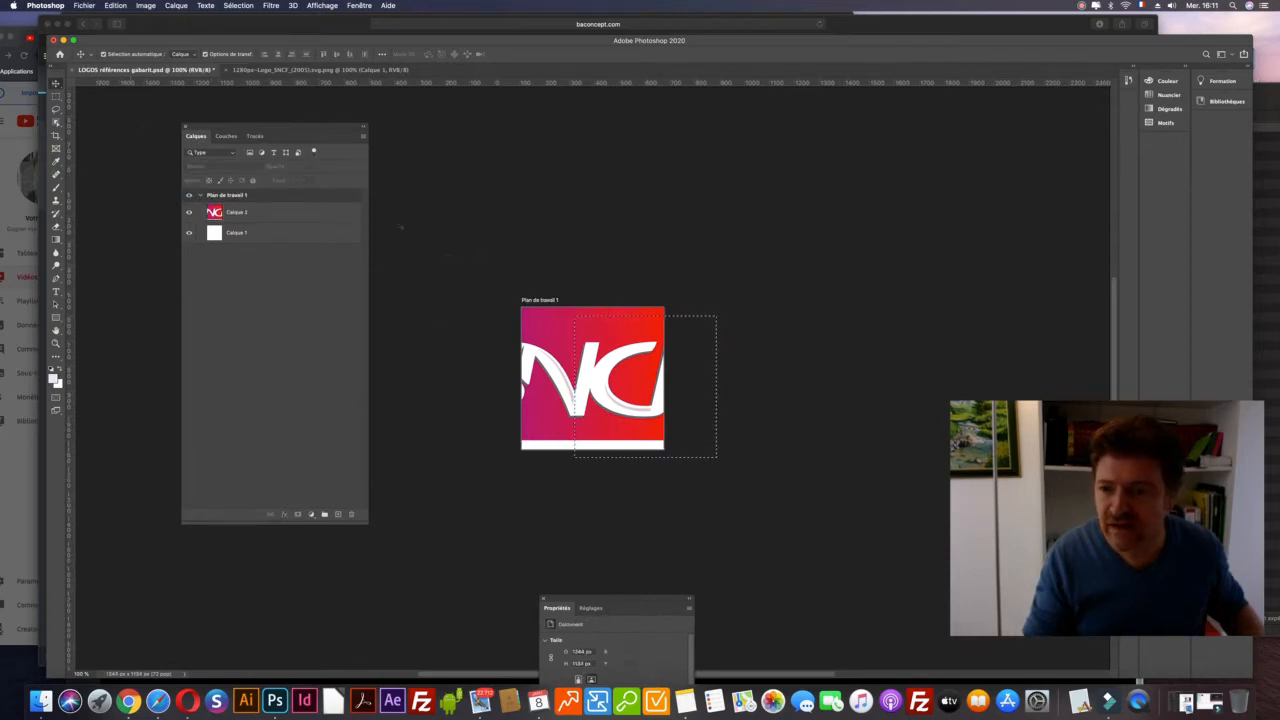
left_click(544, 338)
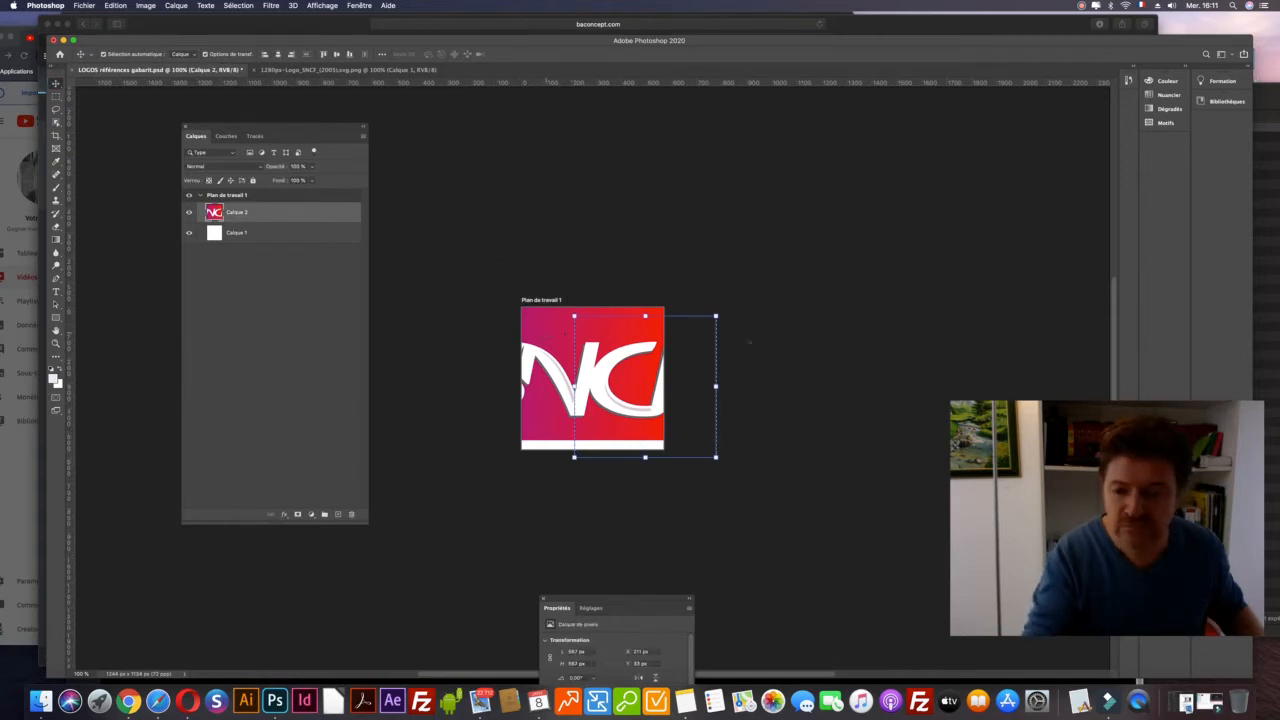
left_click(727, 255)
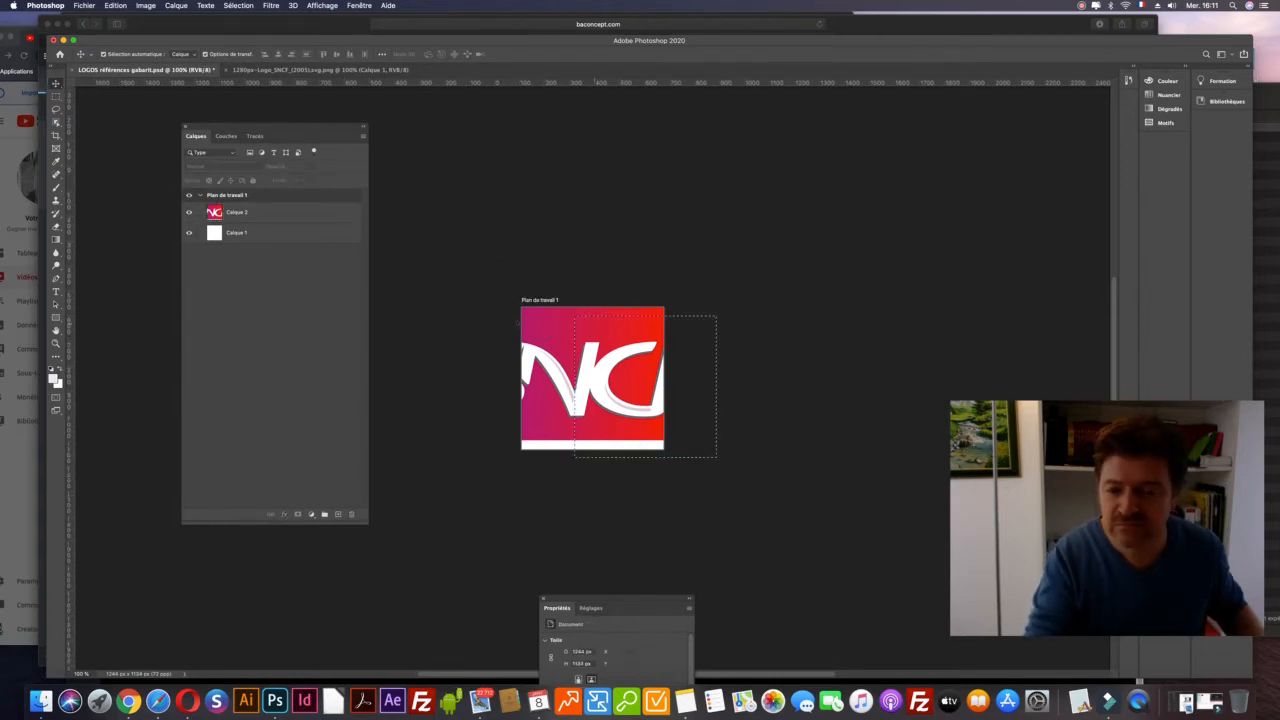
left_click(237, 213)
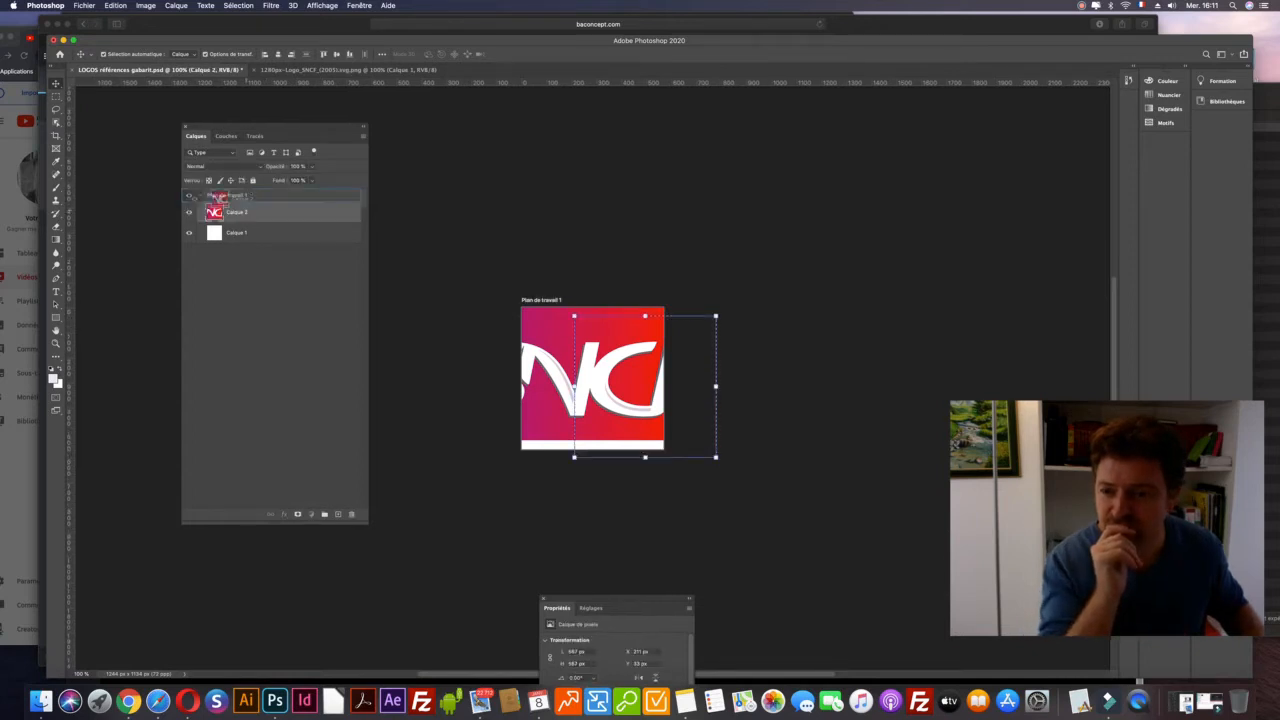
Step: Create a new blank document of 600 × 600 pixels at 300 pixels per inch with a white background
left_click(90, 5)
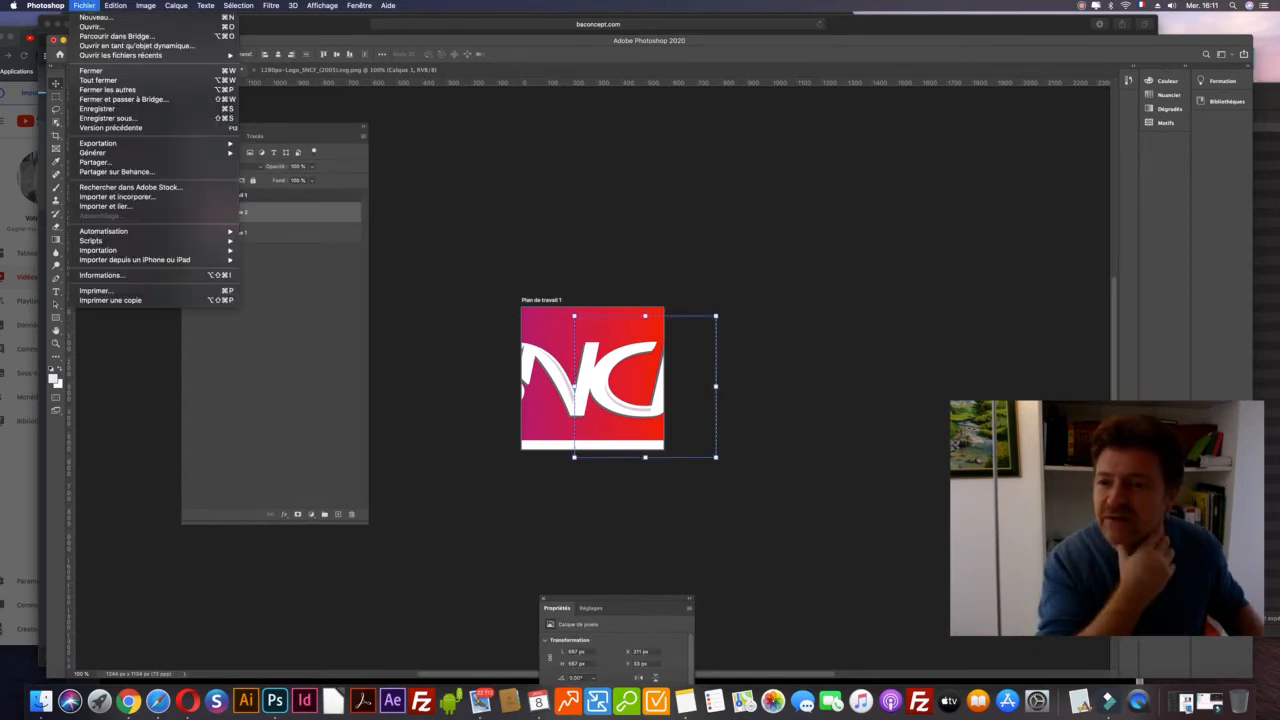
left_click(100, 17)
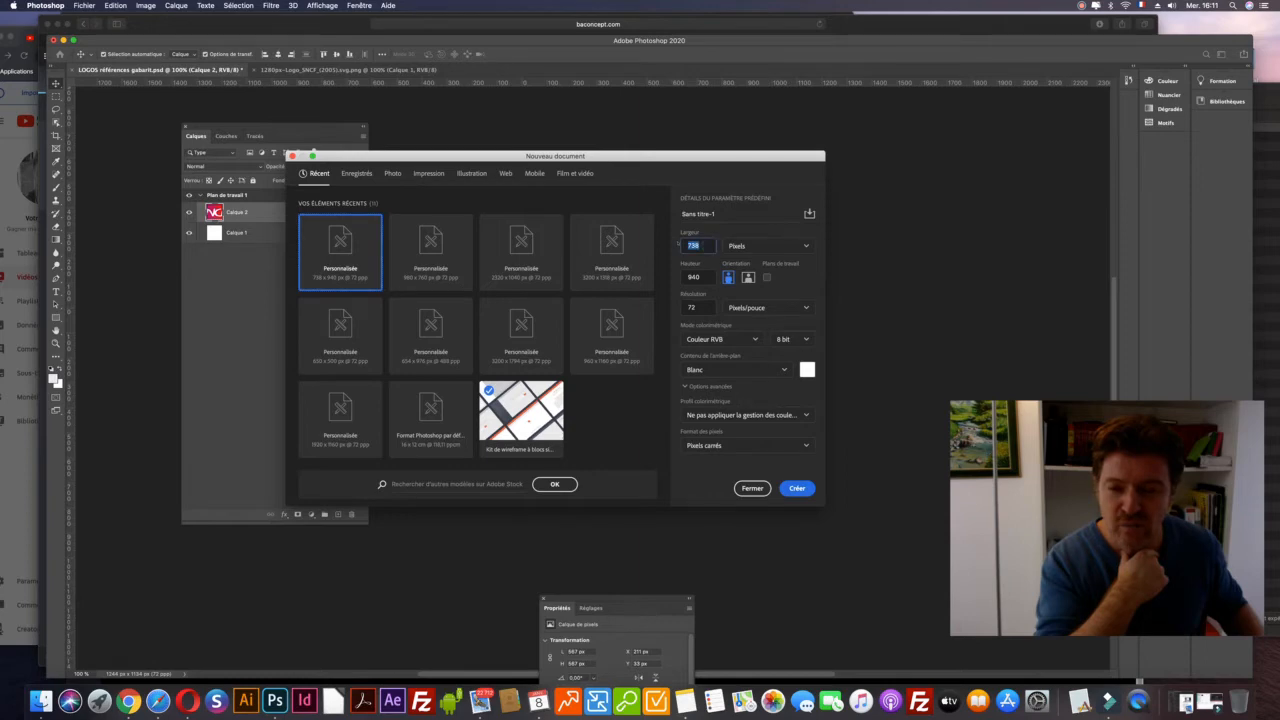
type("600")
key("Tab")
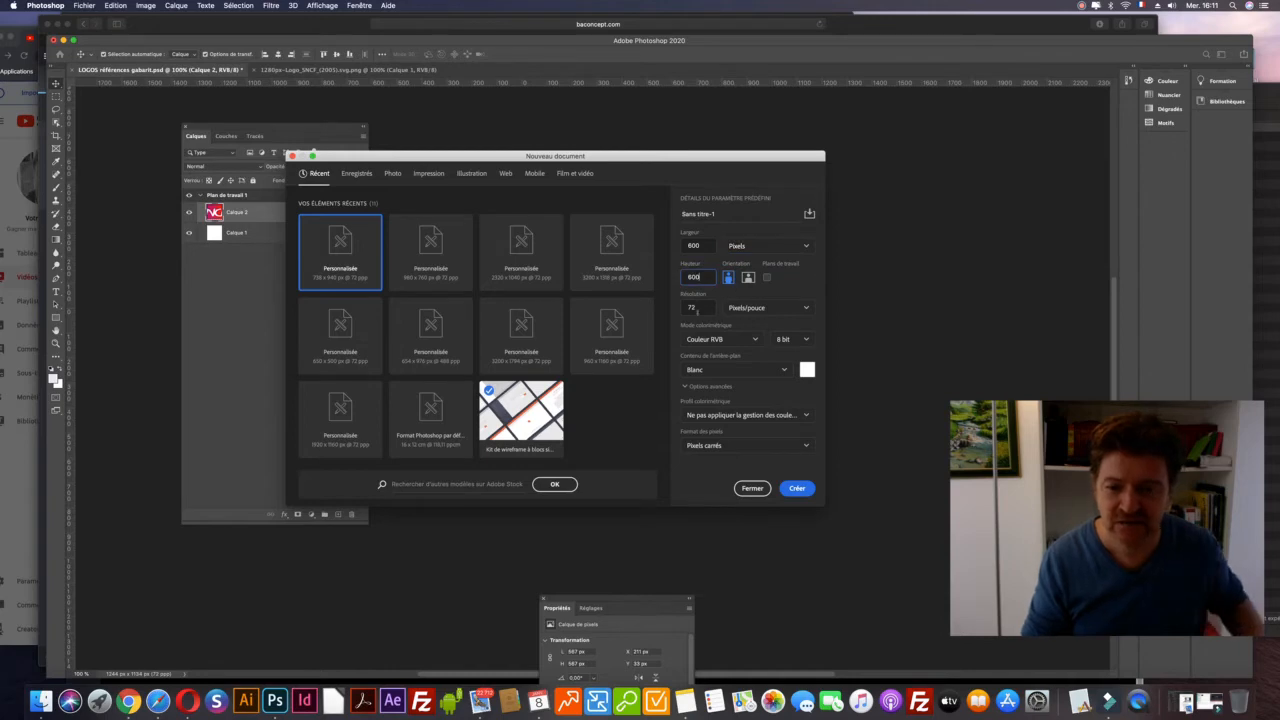
key("Tab")
type("300")
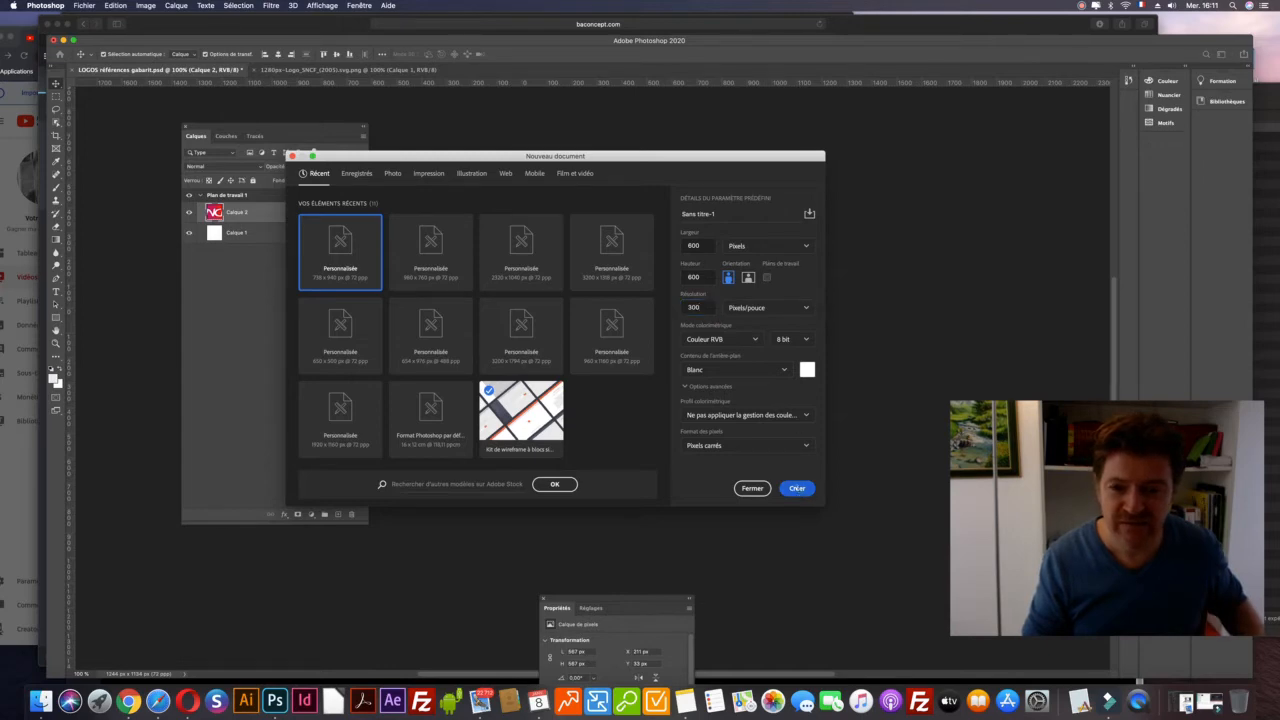
left_click(797, 488)
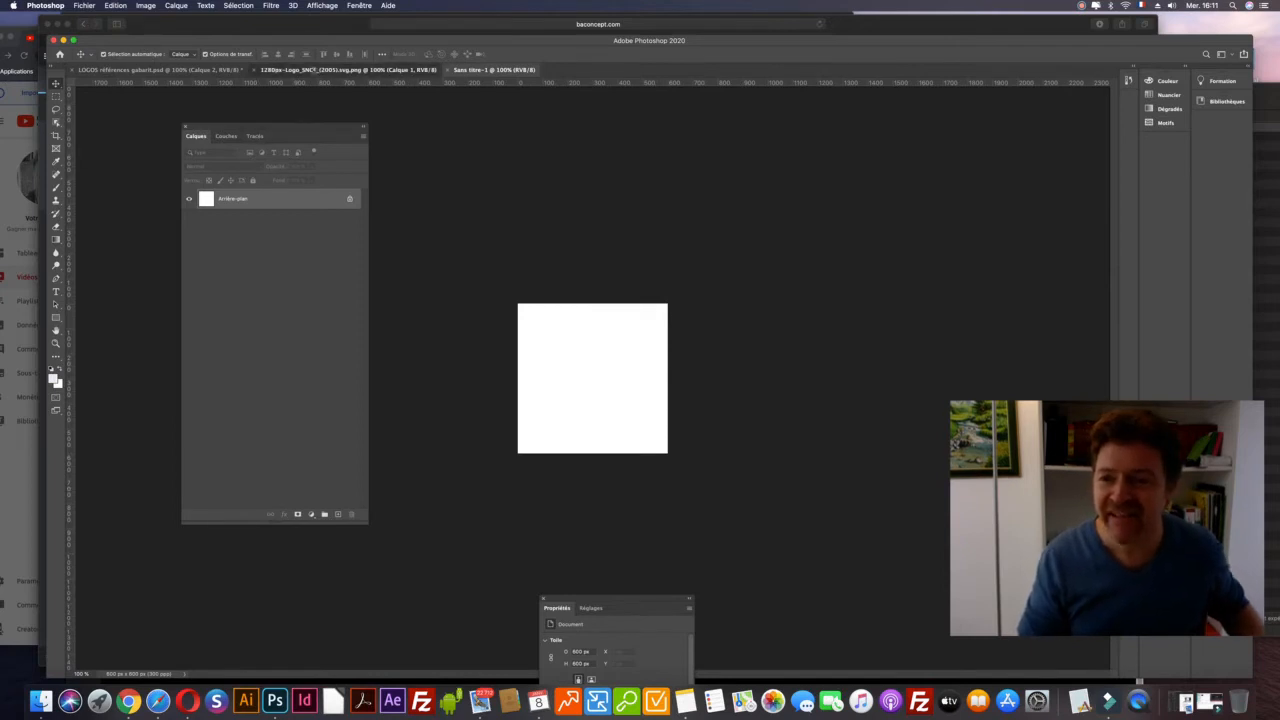
Step: Copy the SNCF logo into the new blank document and scale it down proportionally to about 41.7%
left_click(314, 70)
left_click_drag(486, 320, 581, 413)
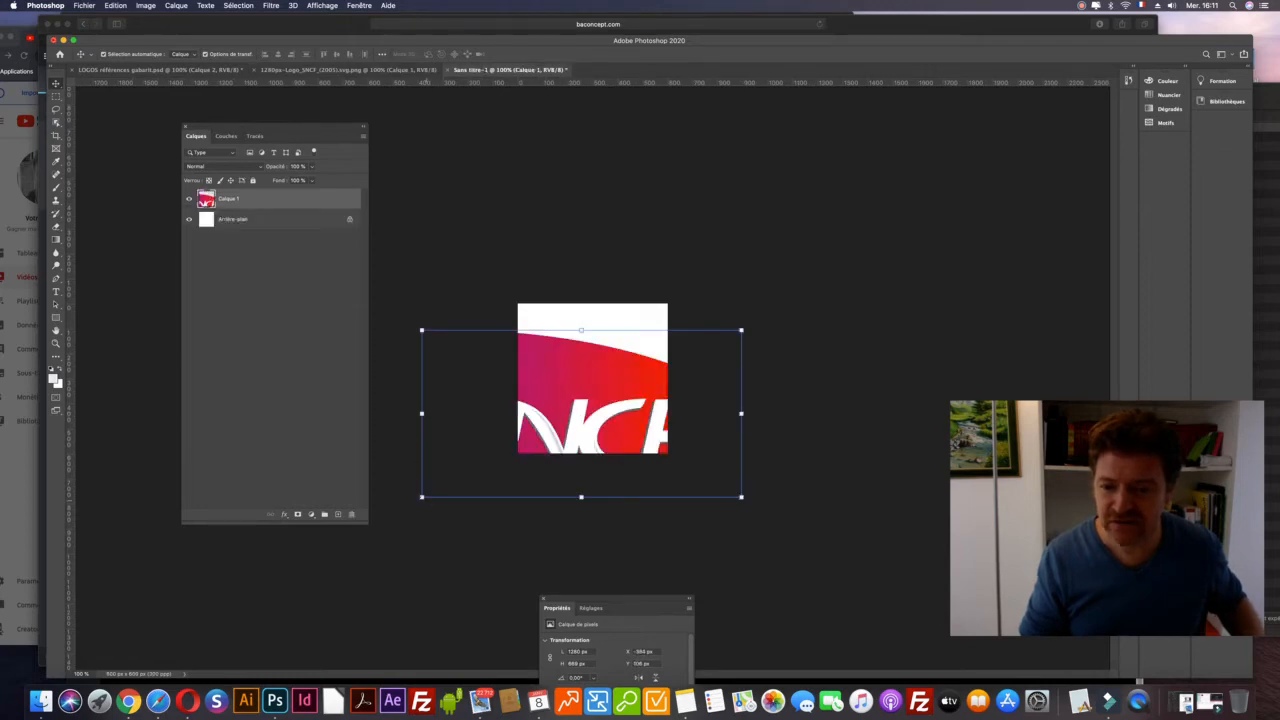
left_click_drag(421, 497, 529, 439)
left_click_drag(742, 441, 660, 402)
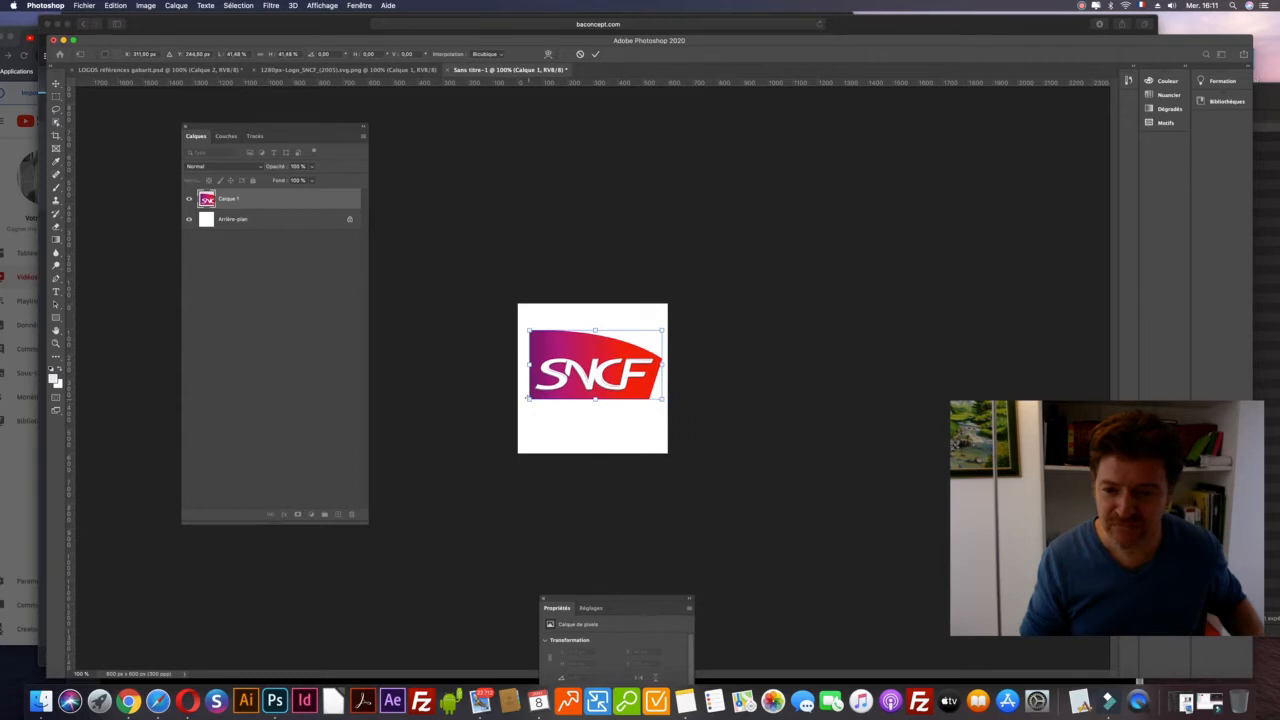
Step: Enlarge the SNCF logo slightly to about 539 px wide and centre it on the white square
left_click_drag(527, 400, 524, 402)
left_click_drag(602, 368, 601, 379)
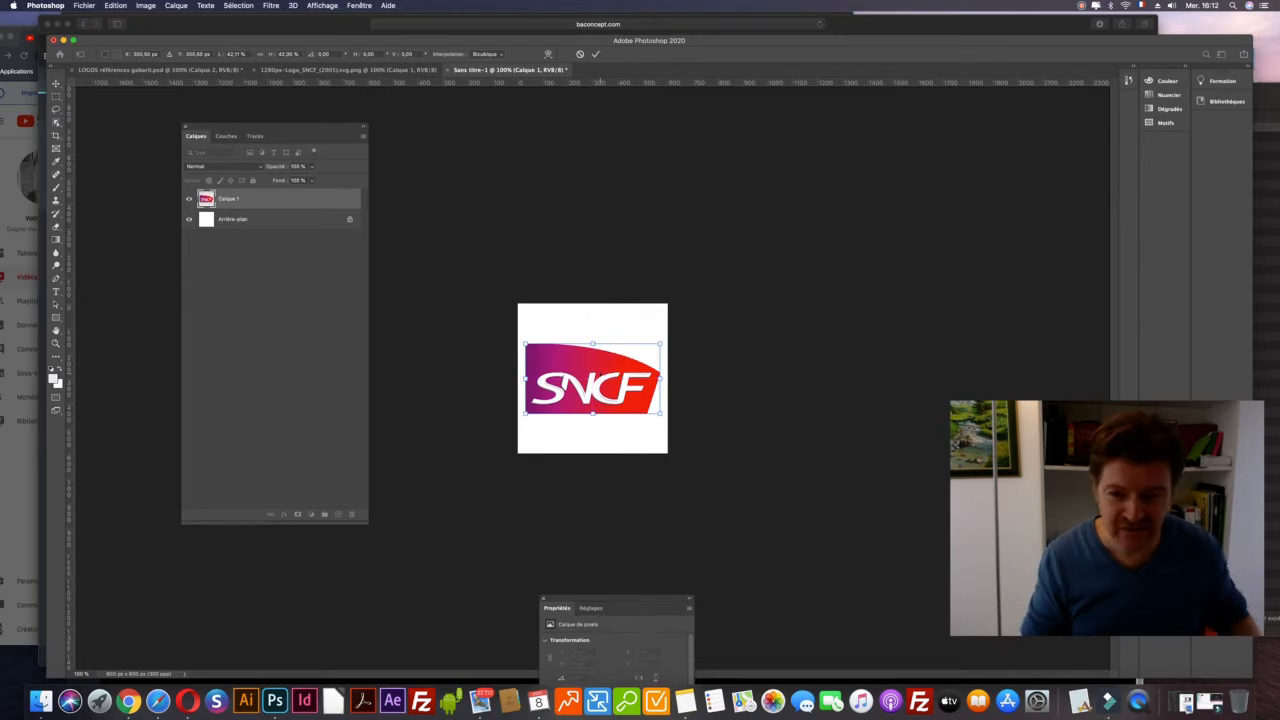
key("super+plus")
left_click_drag(609, 363, 612, 348)
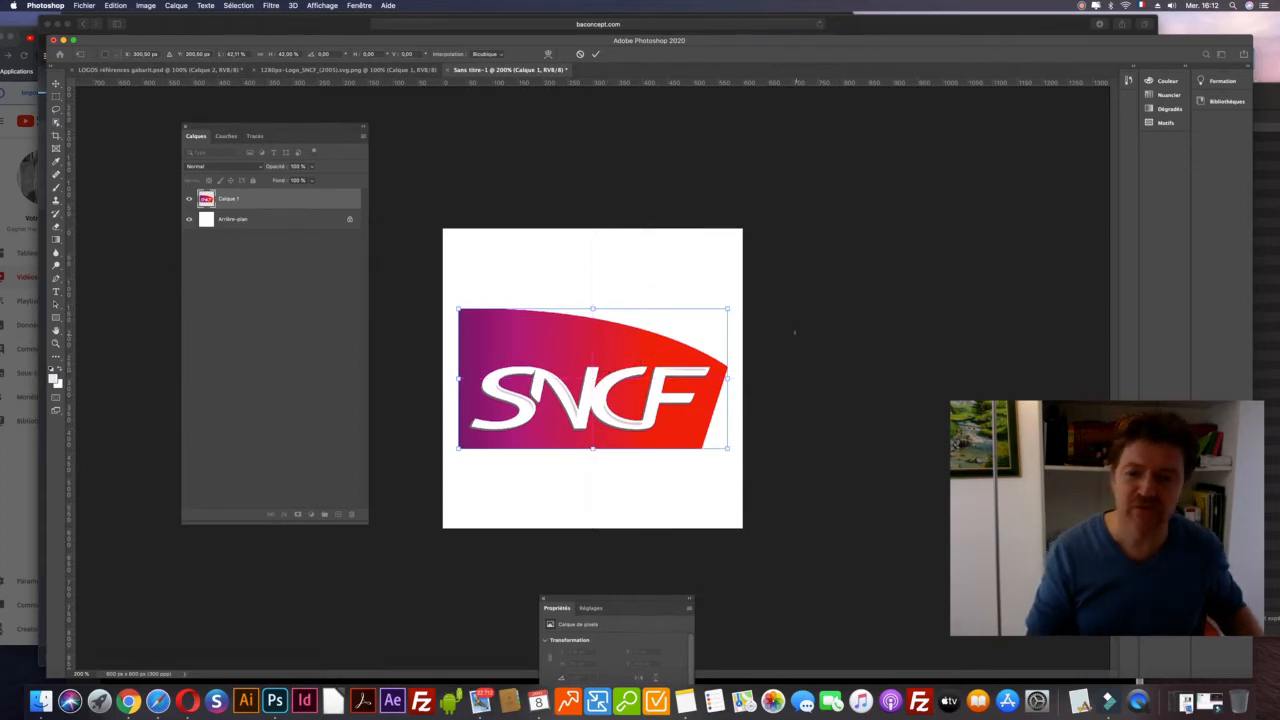
key("Return")
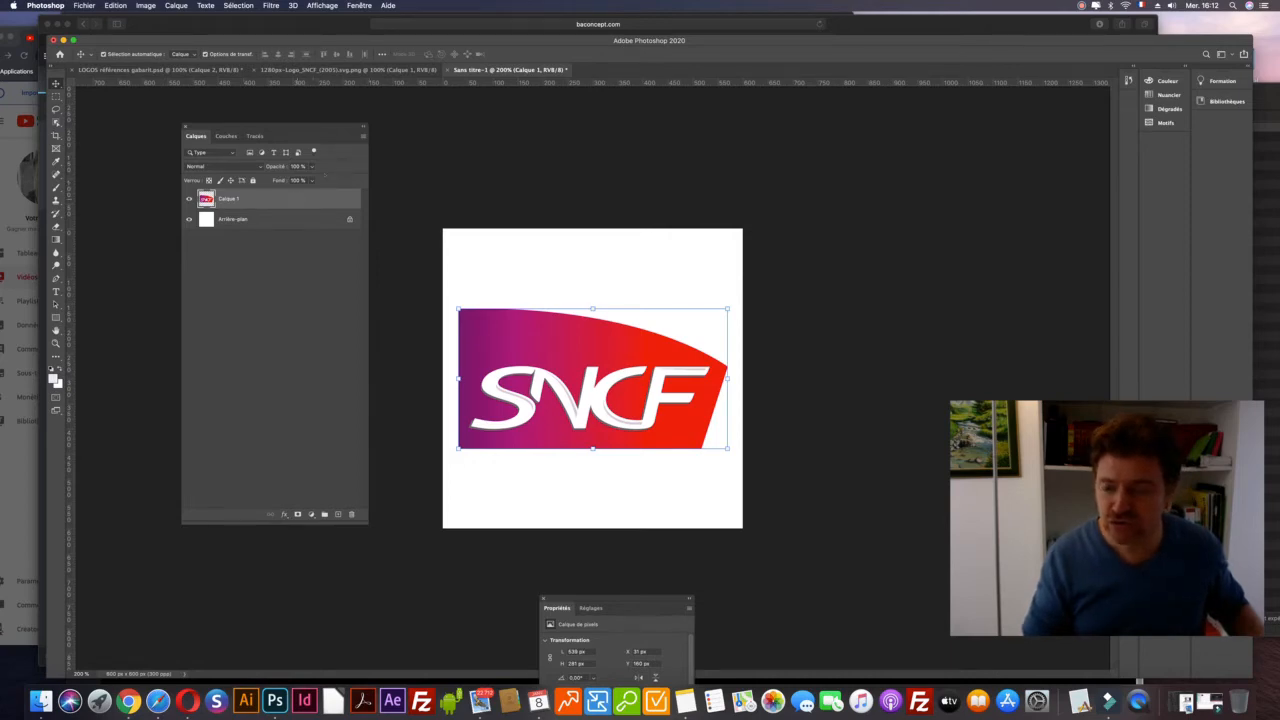
Step: Rename the SNCF logo's layer to "SNCF"
double_click(222, 199)
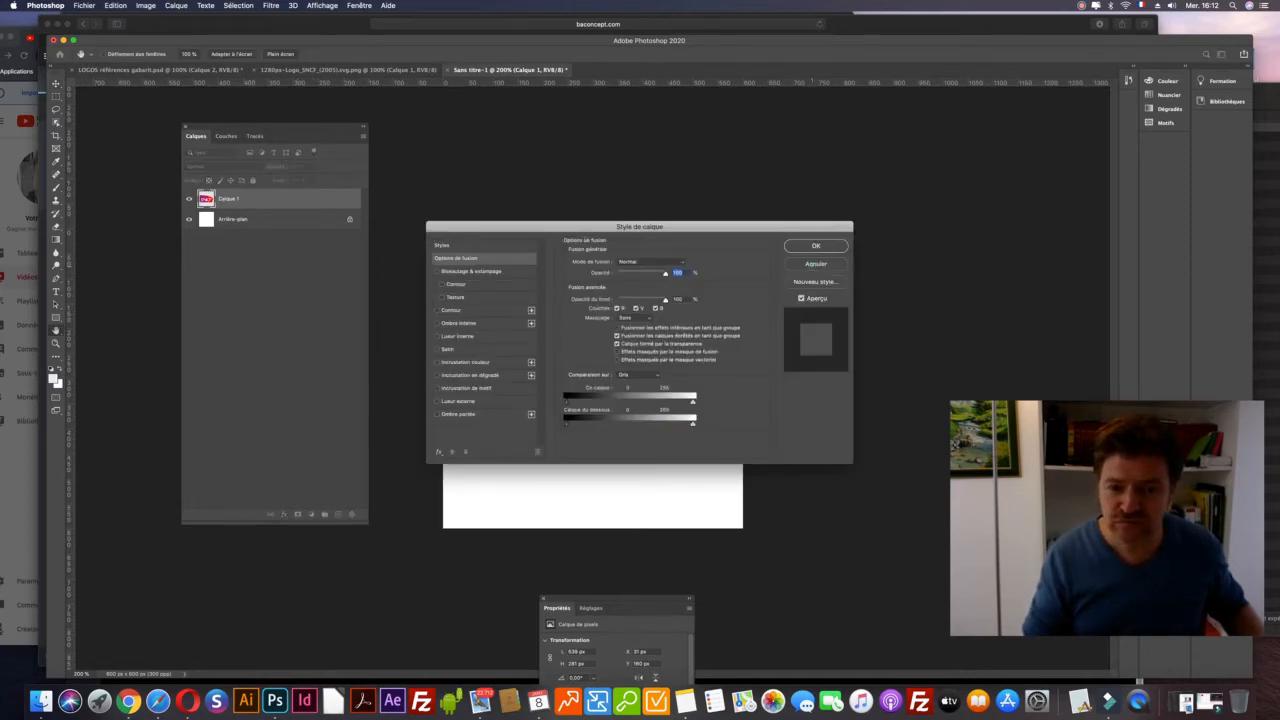
key("Return")
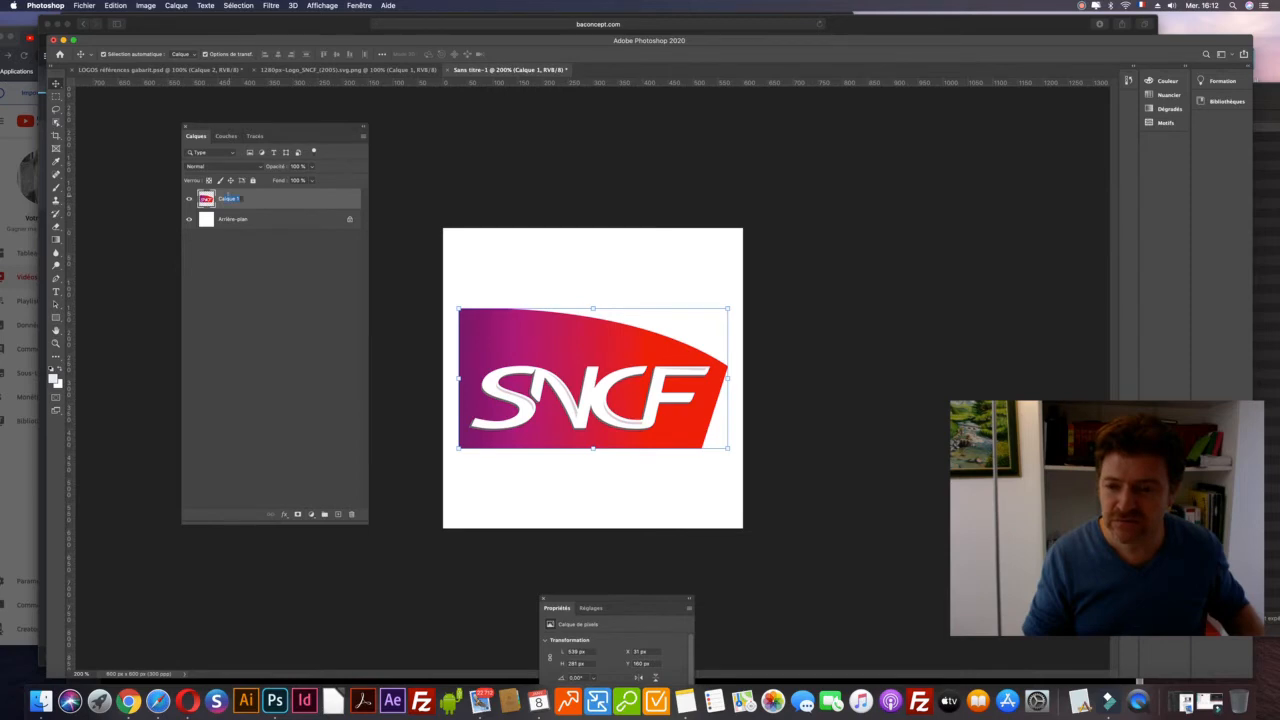
type("SNCF")
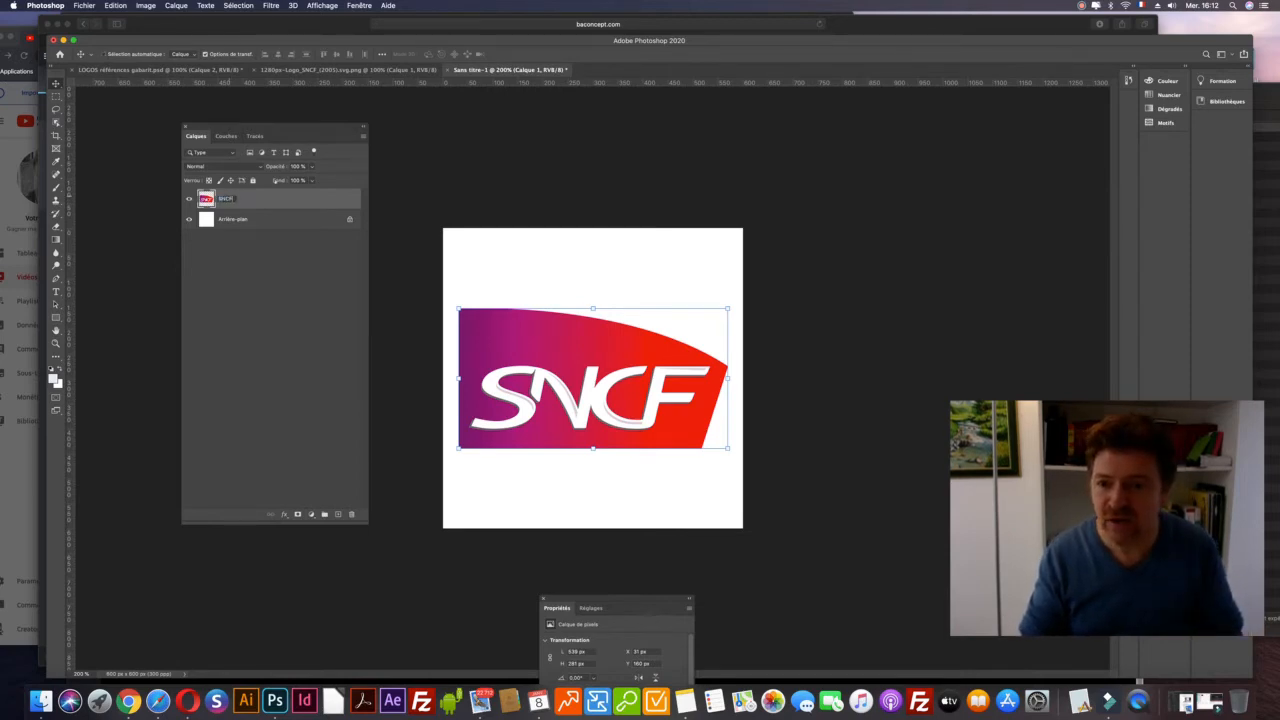
Step: Start saving the new document under the name "Gabarit Logos references clients"
key("super+s")
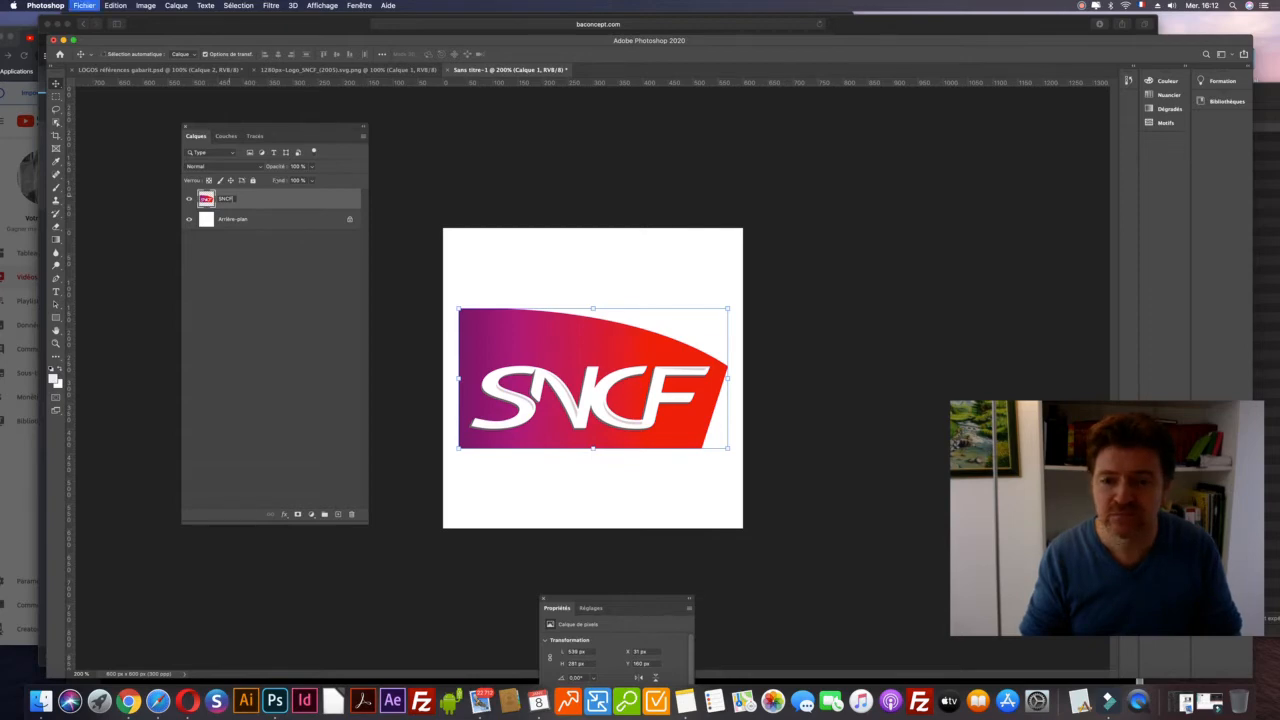
type("SNC")
key("BackSpace")
key("BackSpace")
key("BackSpace")
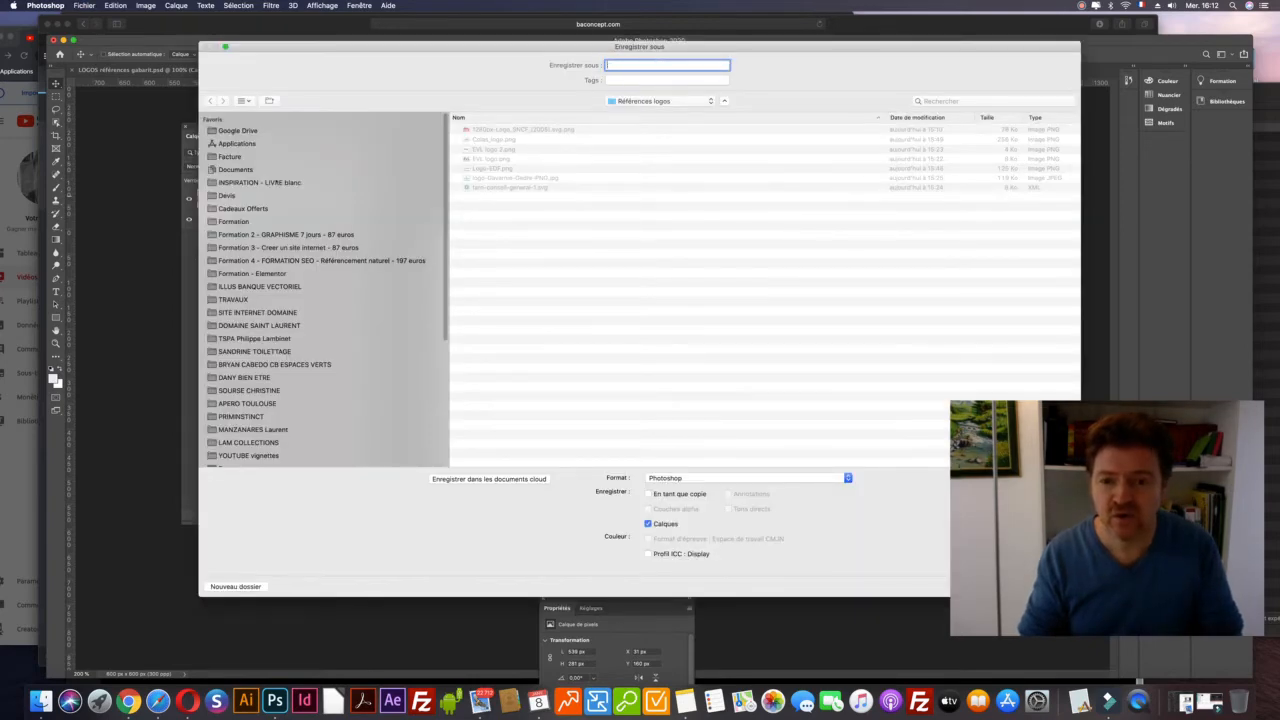
type("Logos ")
type("Gaba")
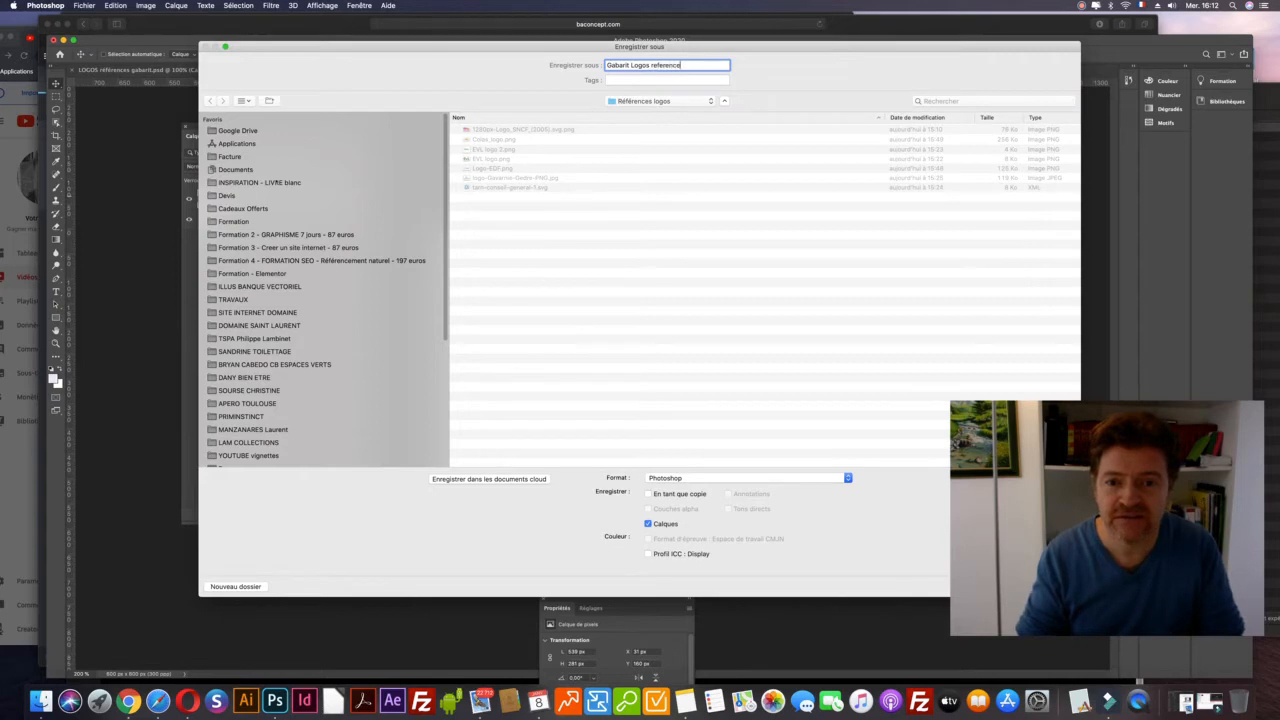
type("lients")
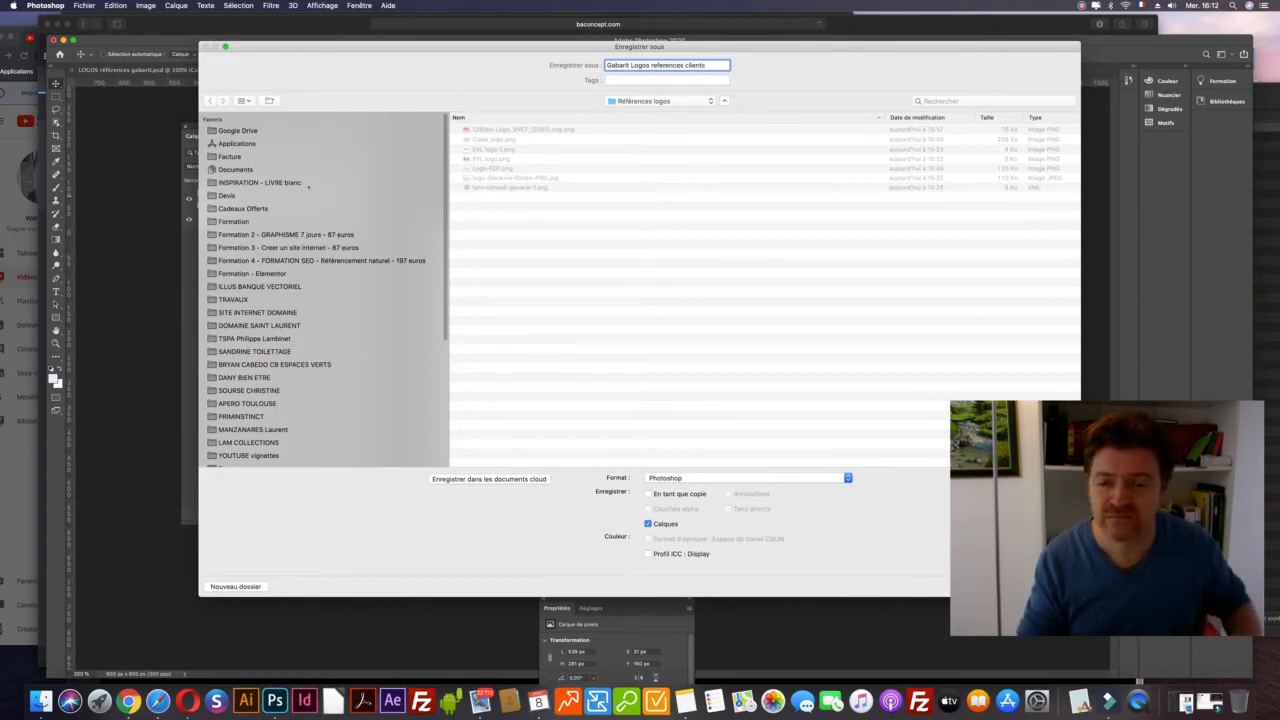
Step: Choose the parent client folder, extend the file name with "600x60px" and save it in Photoshop format with maximised compatibility
left_click(644, 100)
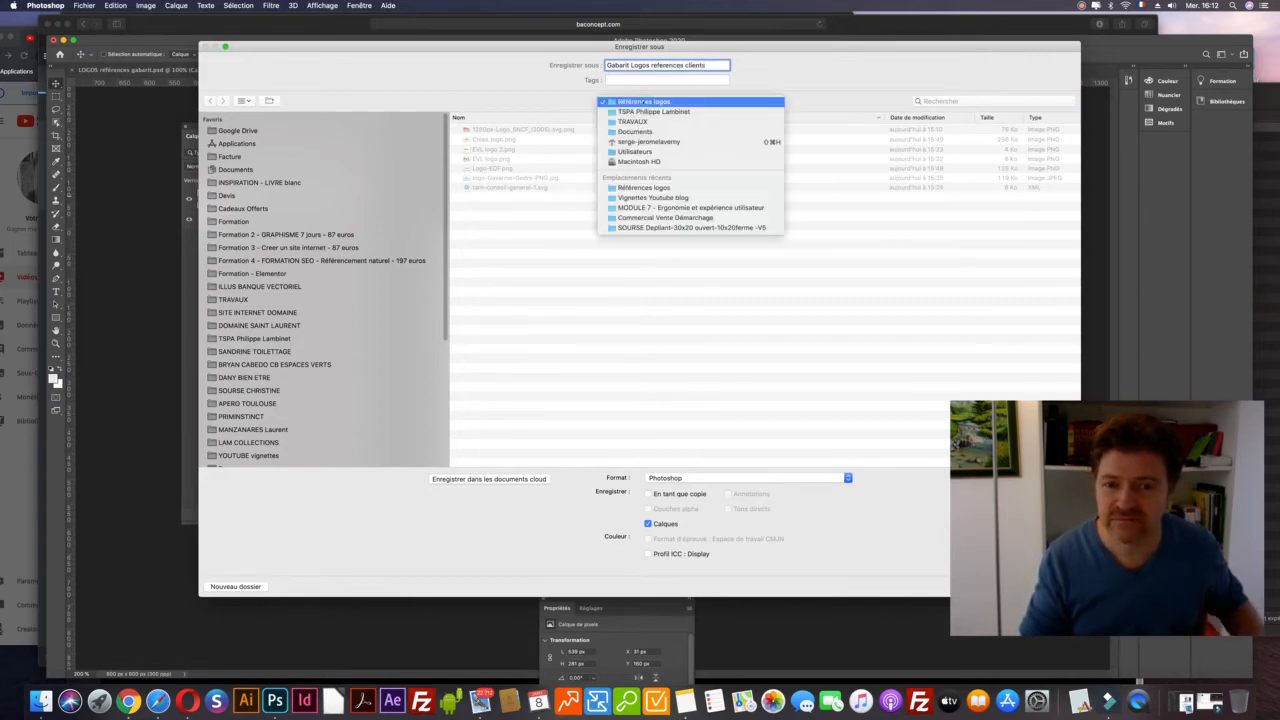
left_click(650, 110)
left_click_drag(660, 46, 566, 55)
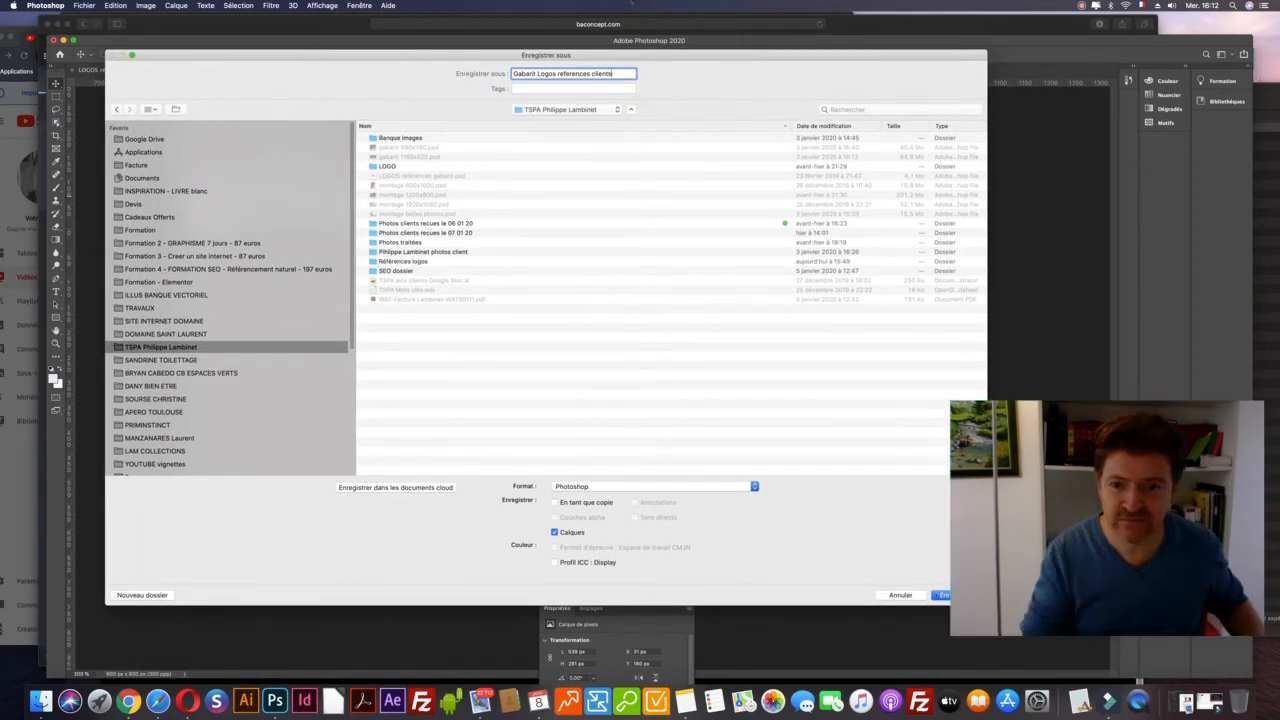
type("800x600px")
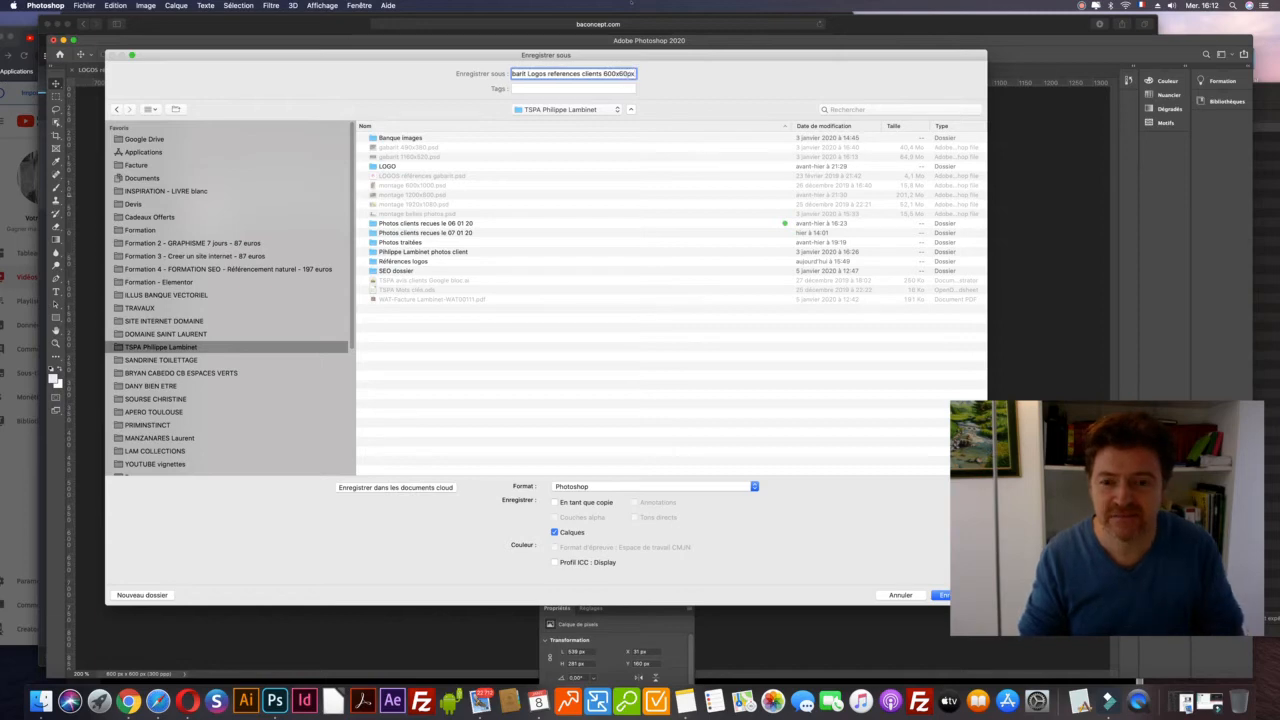
key("Return")
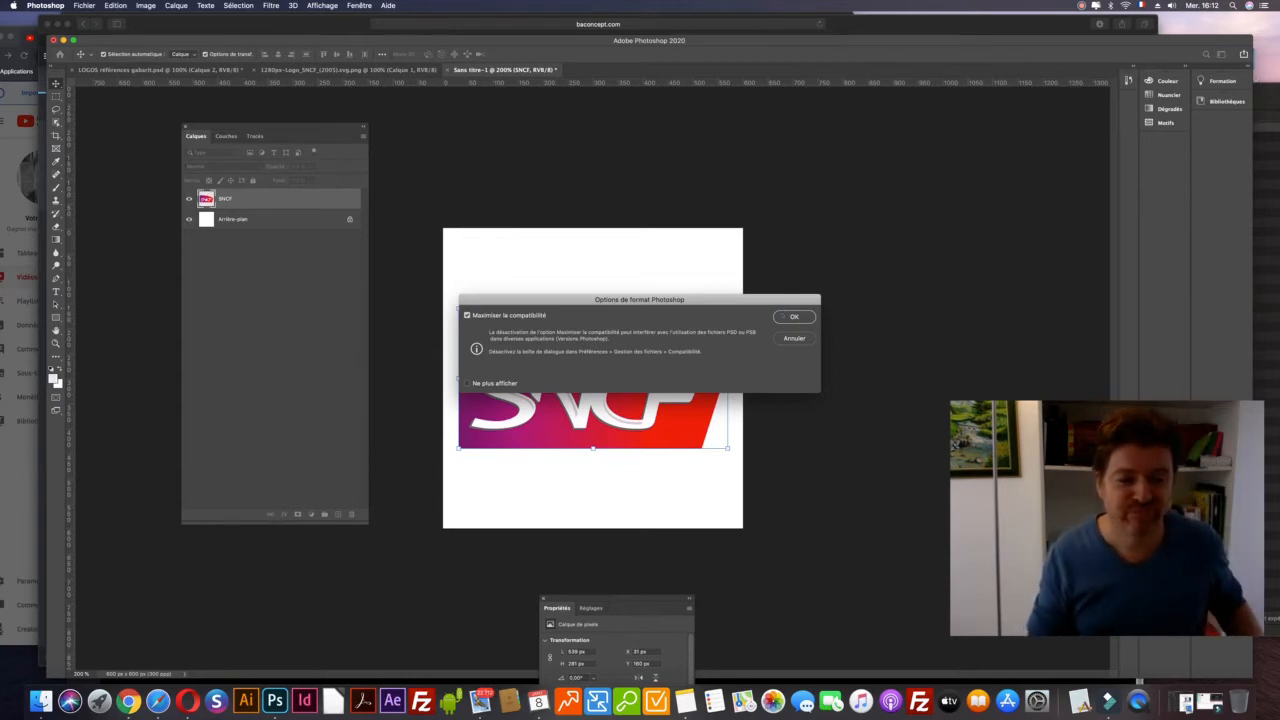
left_click(792, 316)
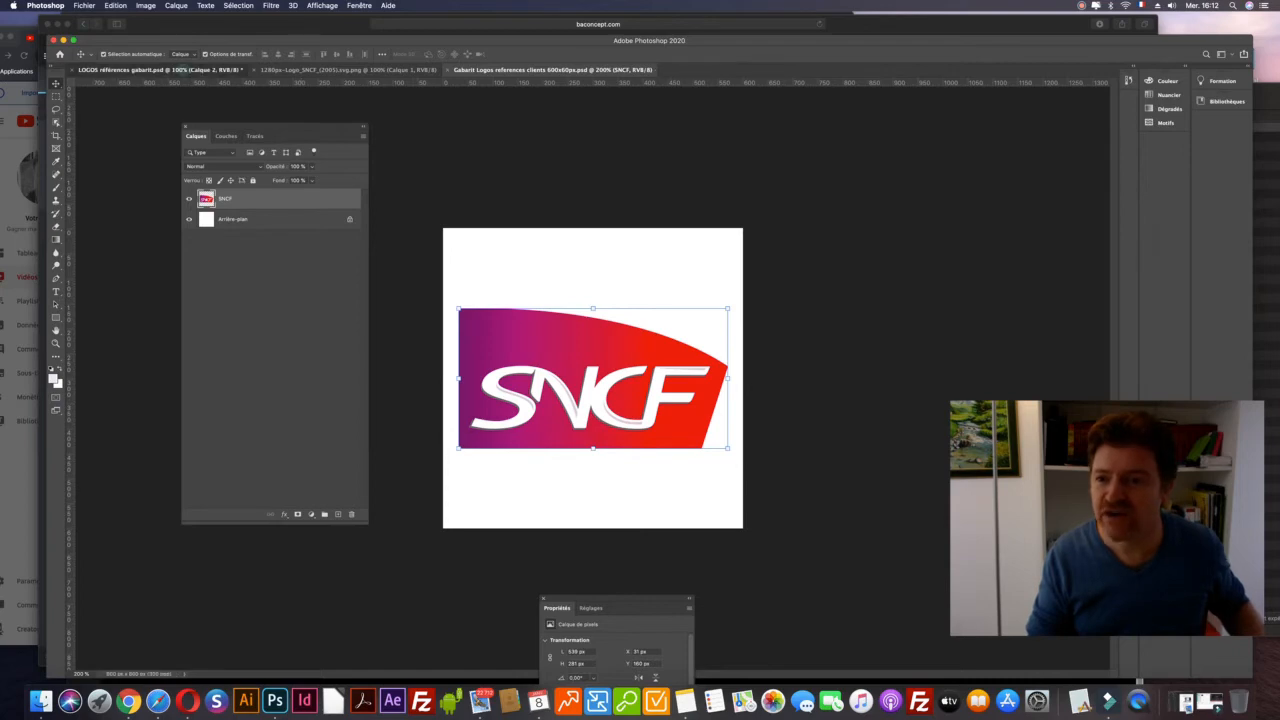
Step: Close the old template "LOGOS références gabarit.psd" without saving its changes
left_click(174, 70)
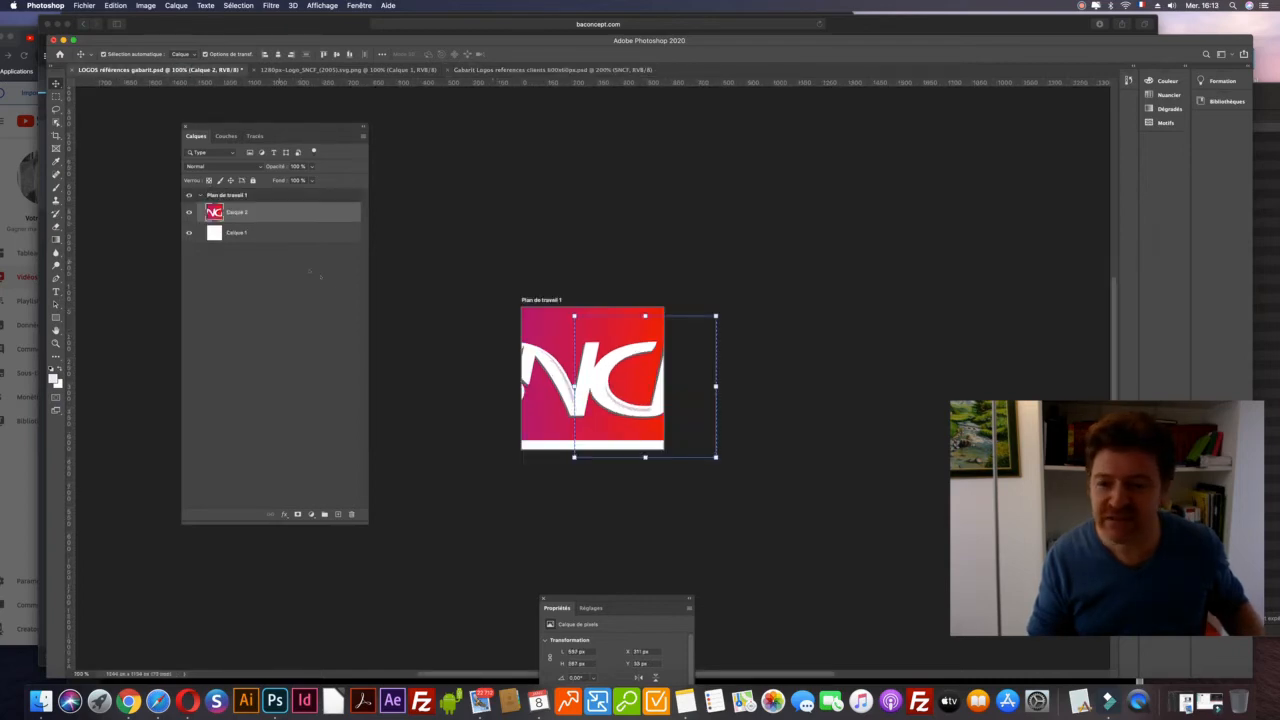
key("super+q")
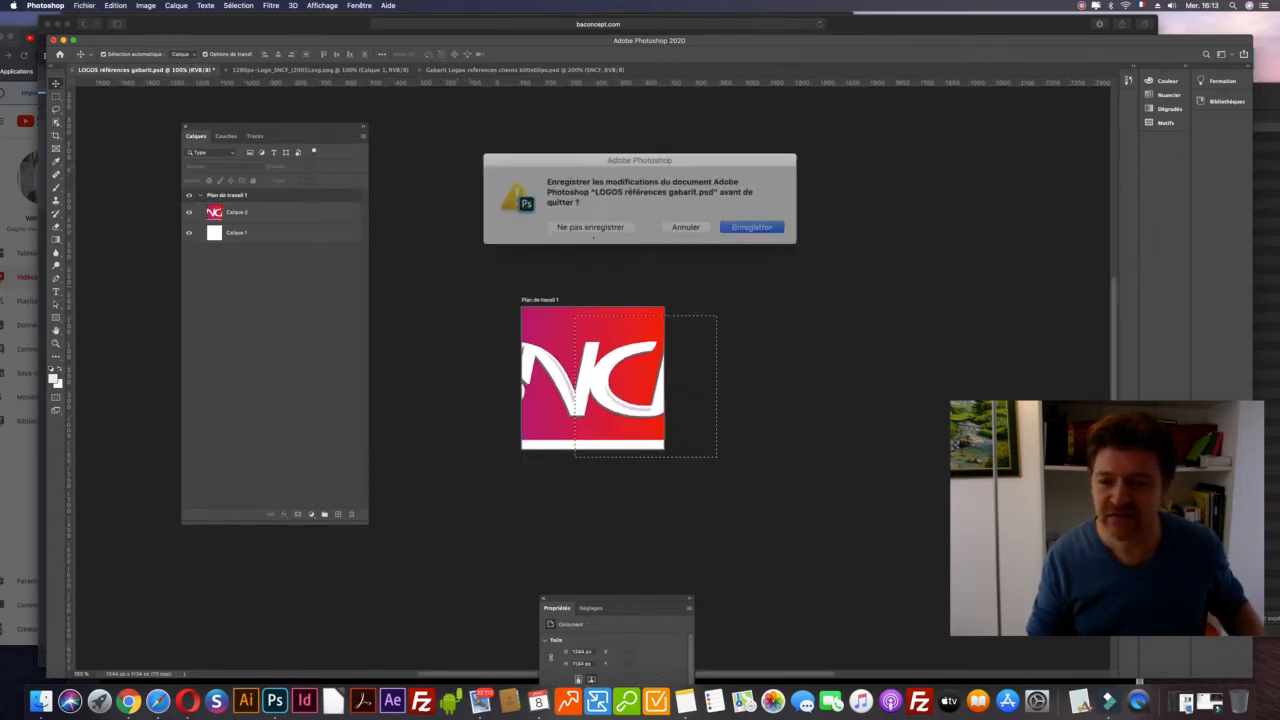
left_click(597, 222)
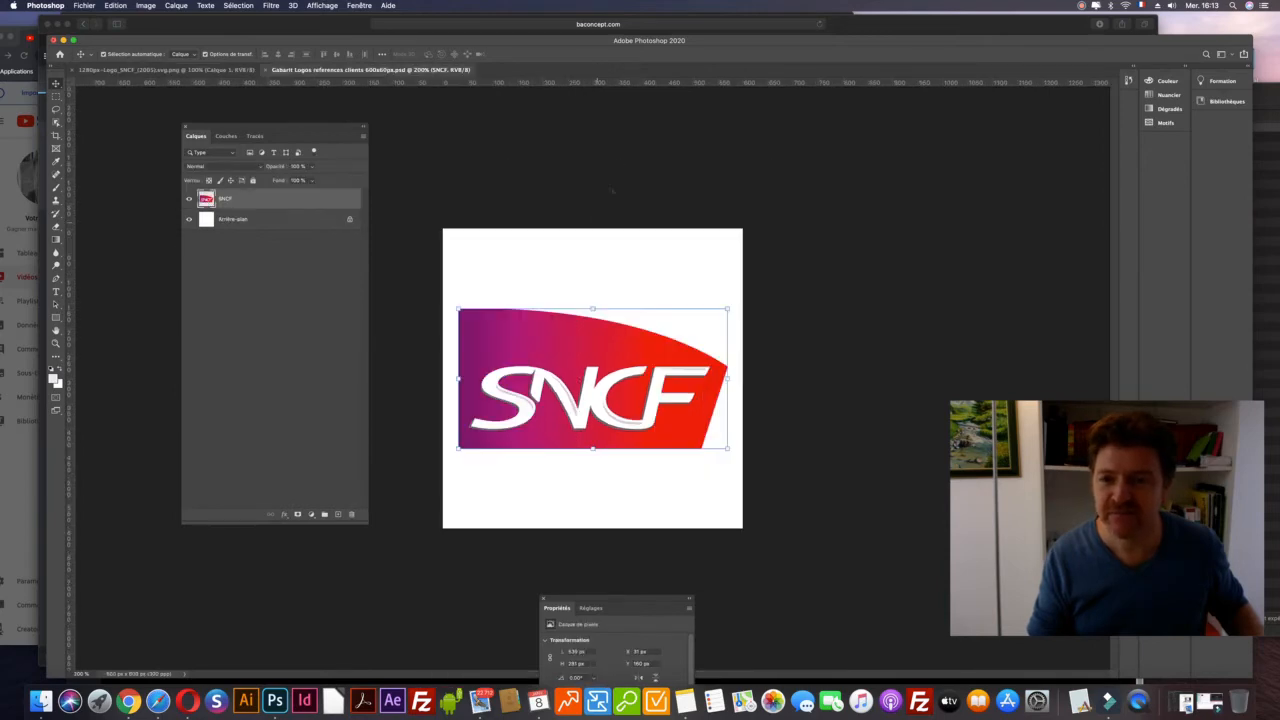
Step: Open Colas_logo.png from the "Références logos" folder and copy its logo into the 600 px template document
left_click(618, 161)
key("alt+shift+super+s")
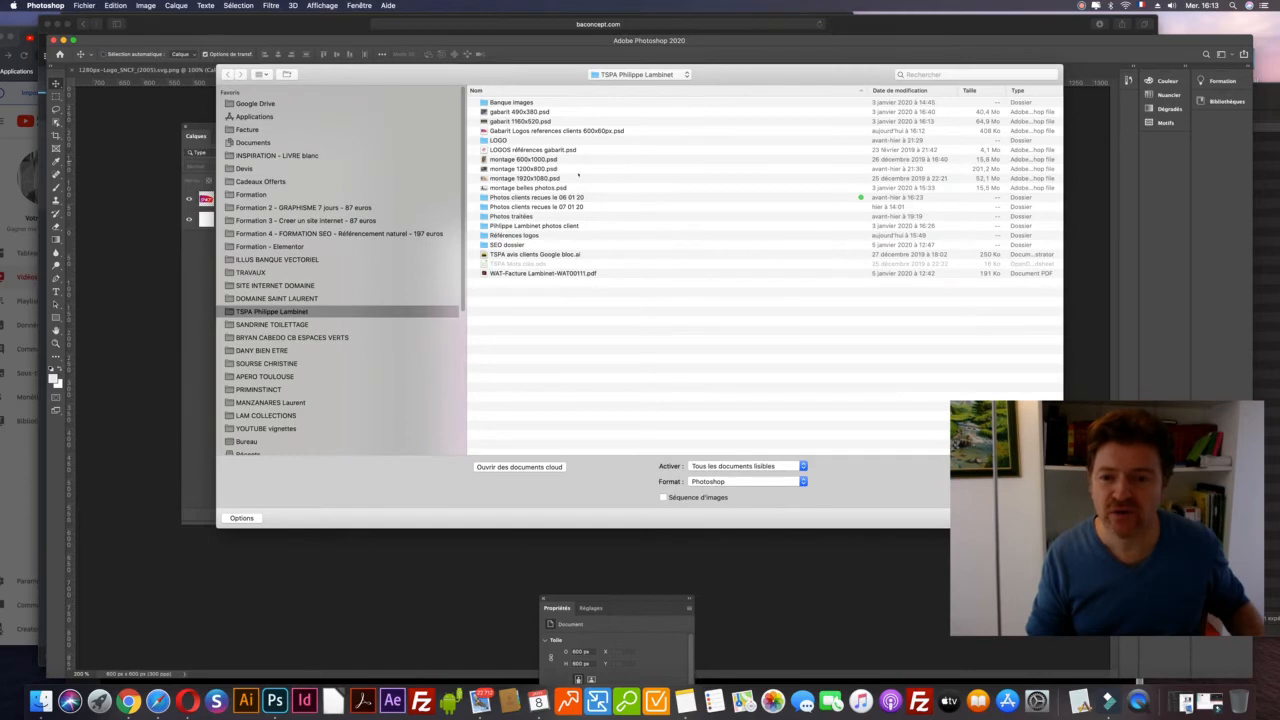
double_click(524, 234)
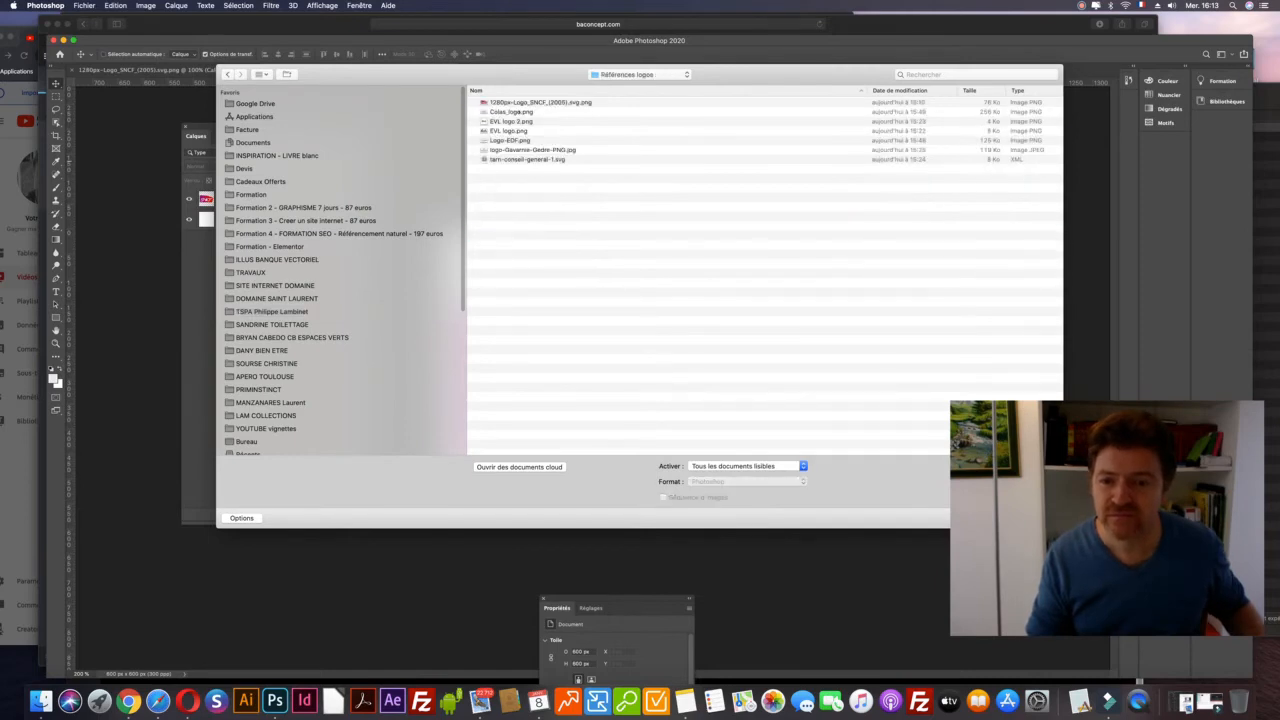
double_click(517, 113)
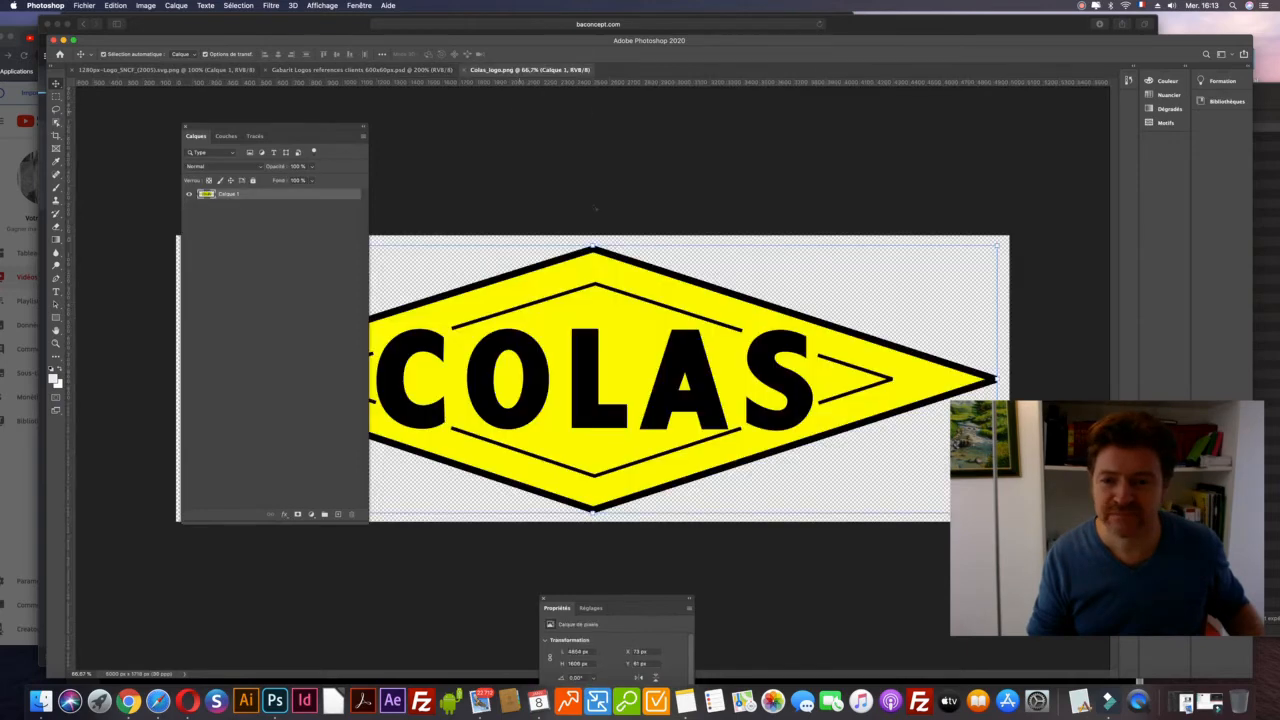
left_click_drag(614, 281, 300, 72)
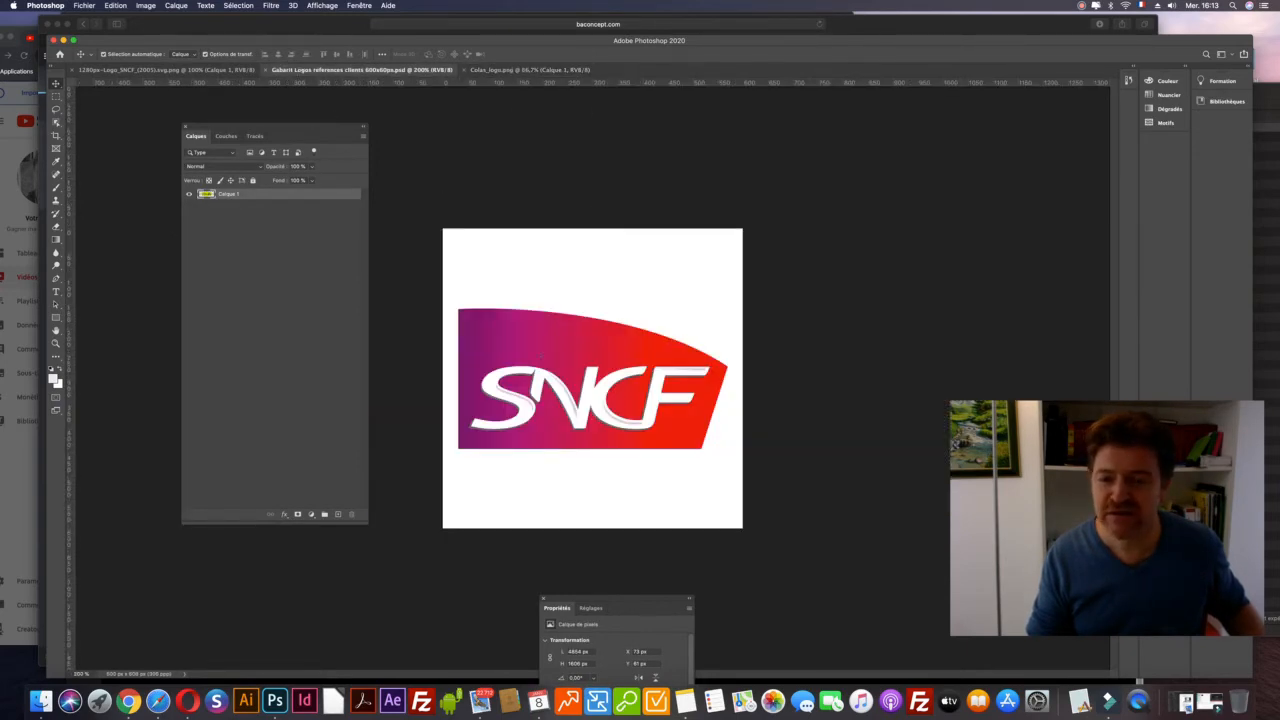
left_click_drag(541, 356, 541, 355)
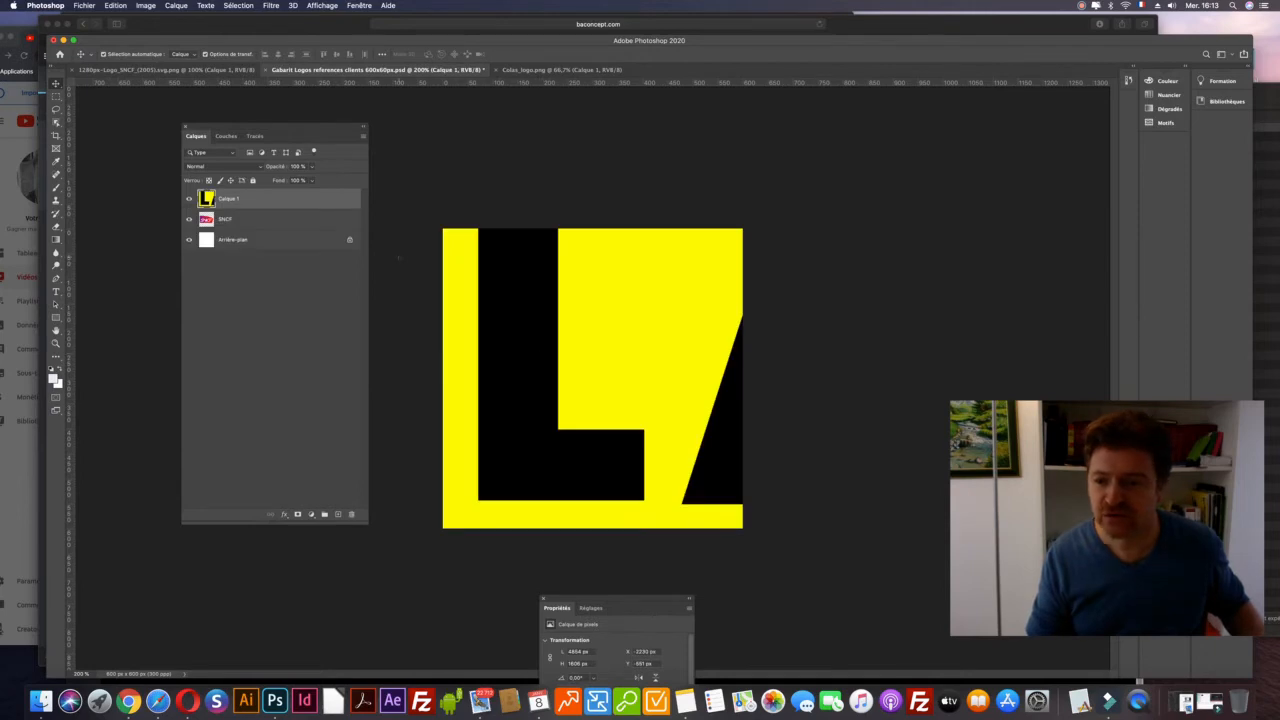
Step: Scale the oversized Colas logo down until it fits inside the white square
key("super+minus")
key("super+minus")
key("super+minus")
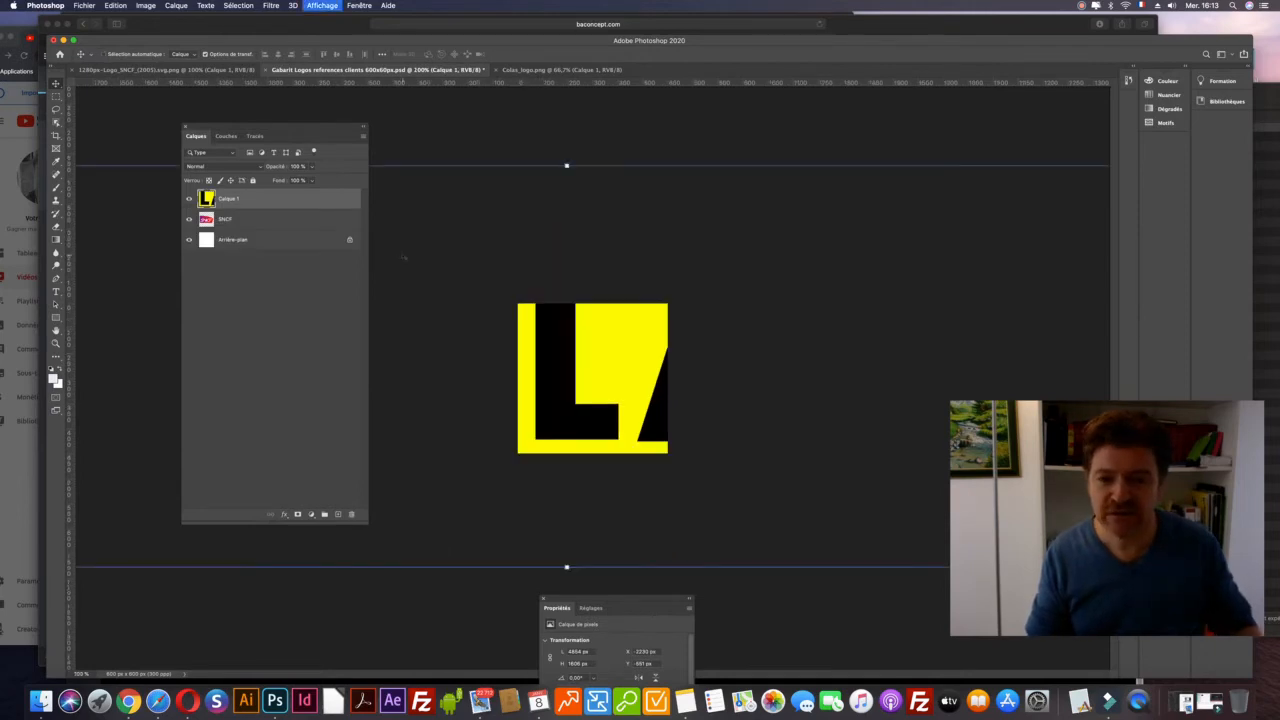
key("super+minus")
key("super+t")
left_click_drag(738, 425, 612, 397)
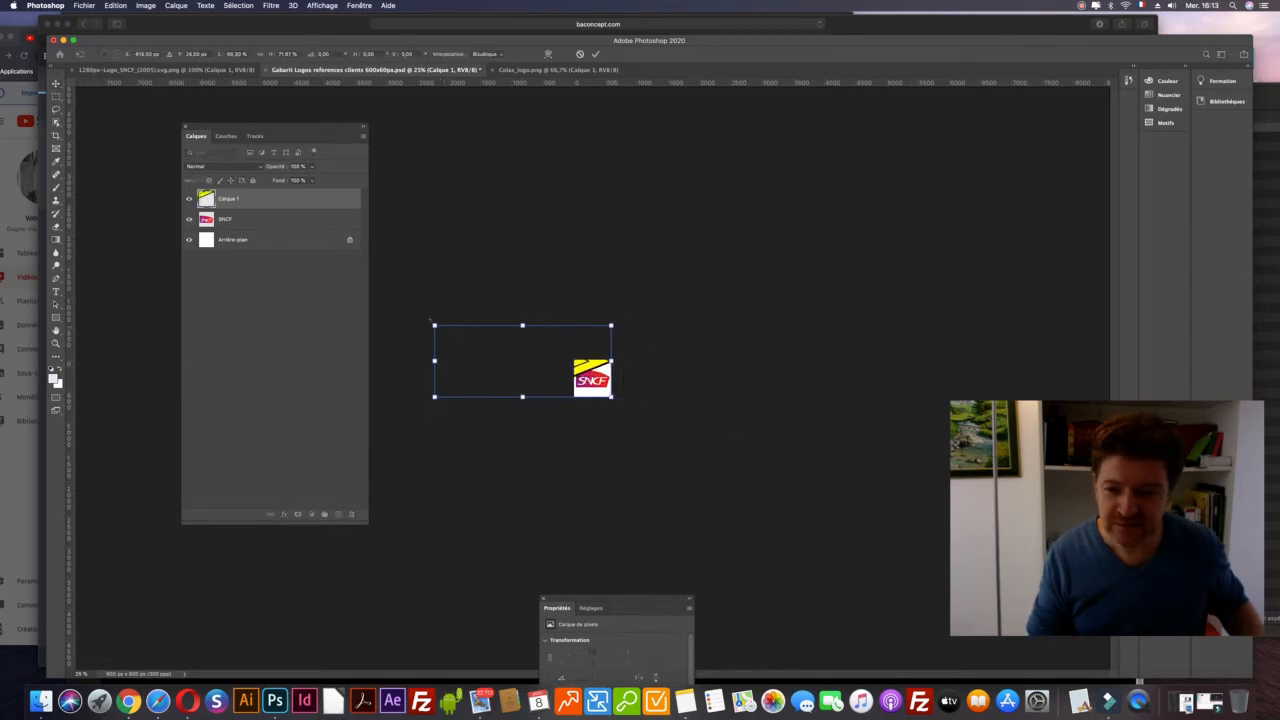
left_click_drag(431, 322, 578, 365)
Step: Place the Colas logo in the middle of the square and resize it to about 552 × 224 px
key("super+plus")
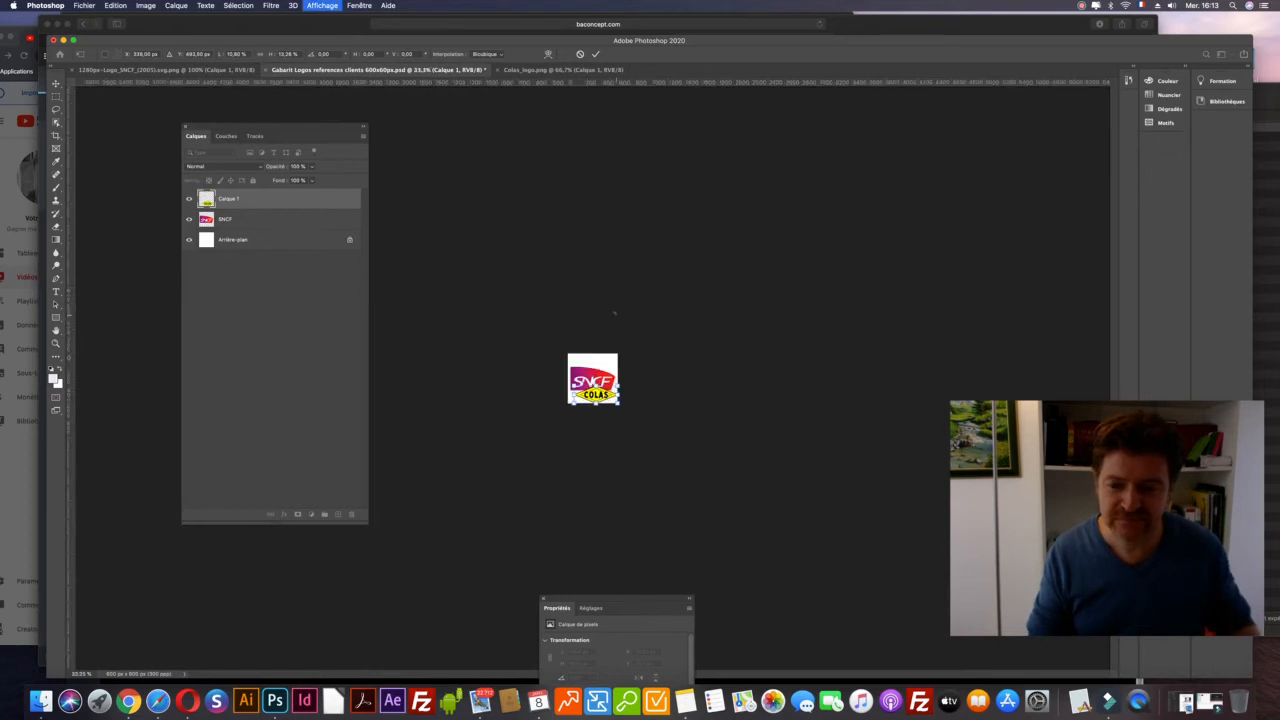
key("super+plus")
key("super+plus")
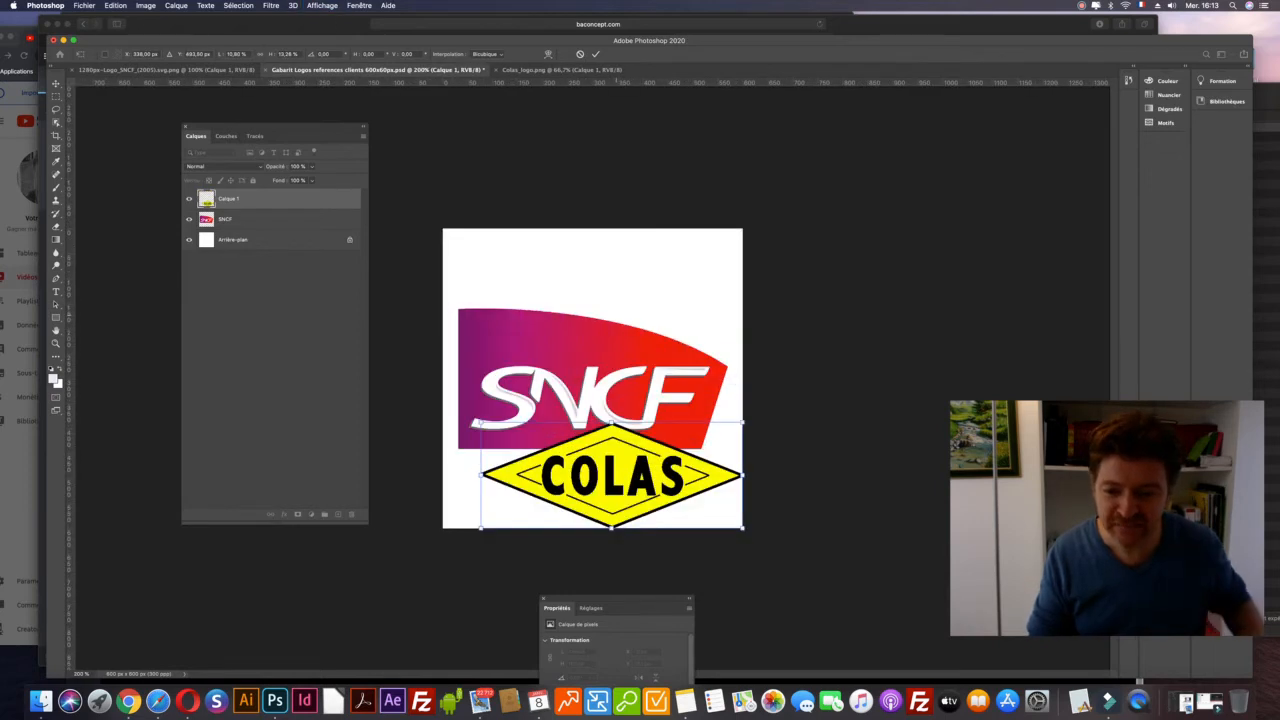
left_click_drag(627, 467, 617, 362)
left_click_drag(470, 422, 459, 425)
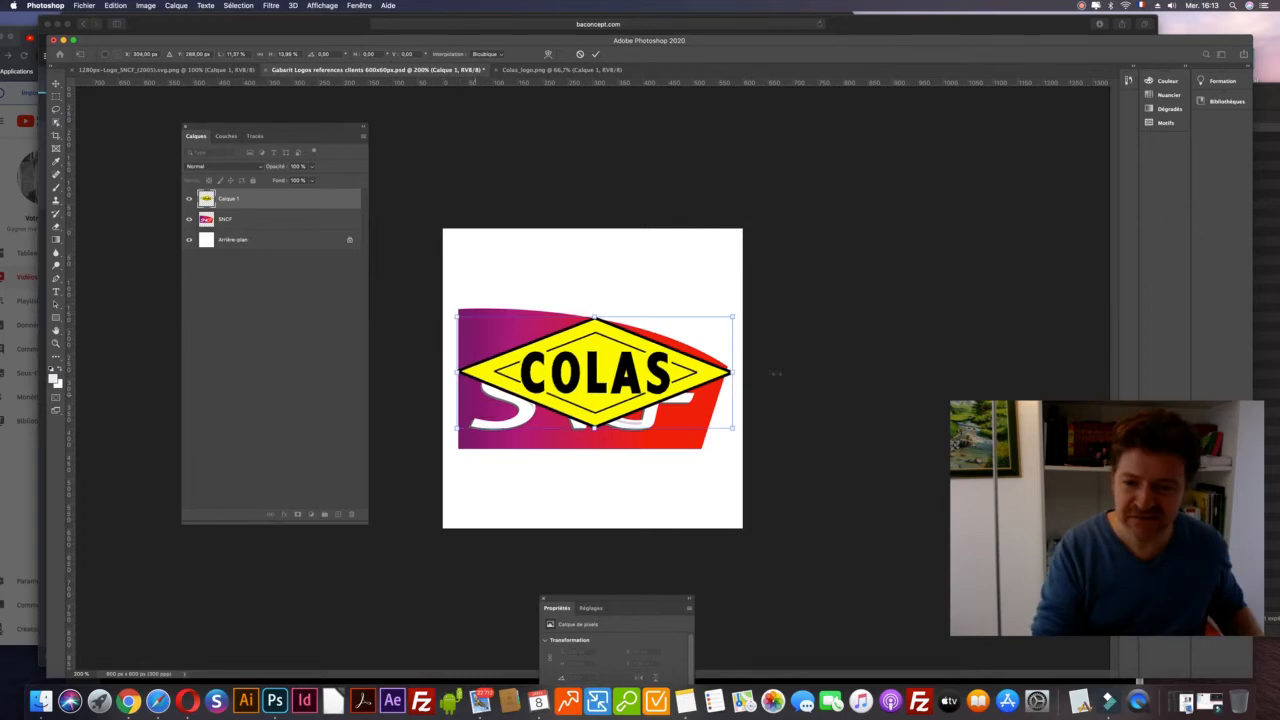
key("Return")
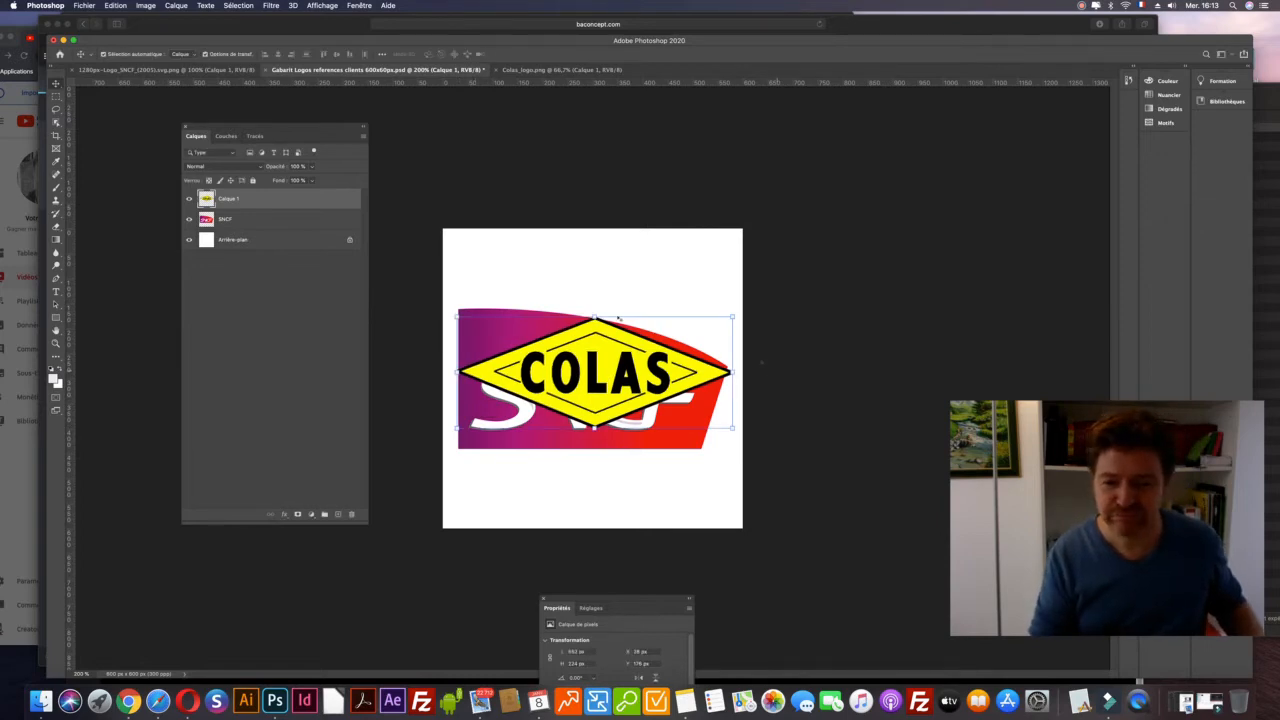
Step: Hide the Colas layer and shrink the SNCF logo to about 457 × 238 px, centred in the square
left_click(189, 198)
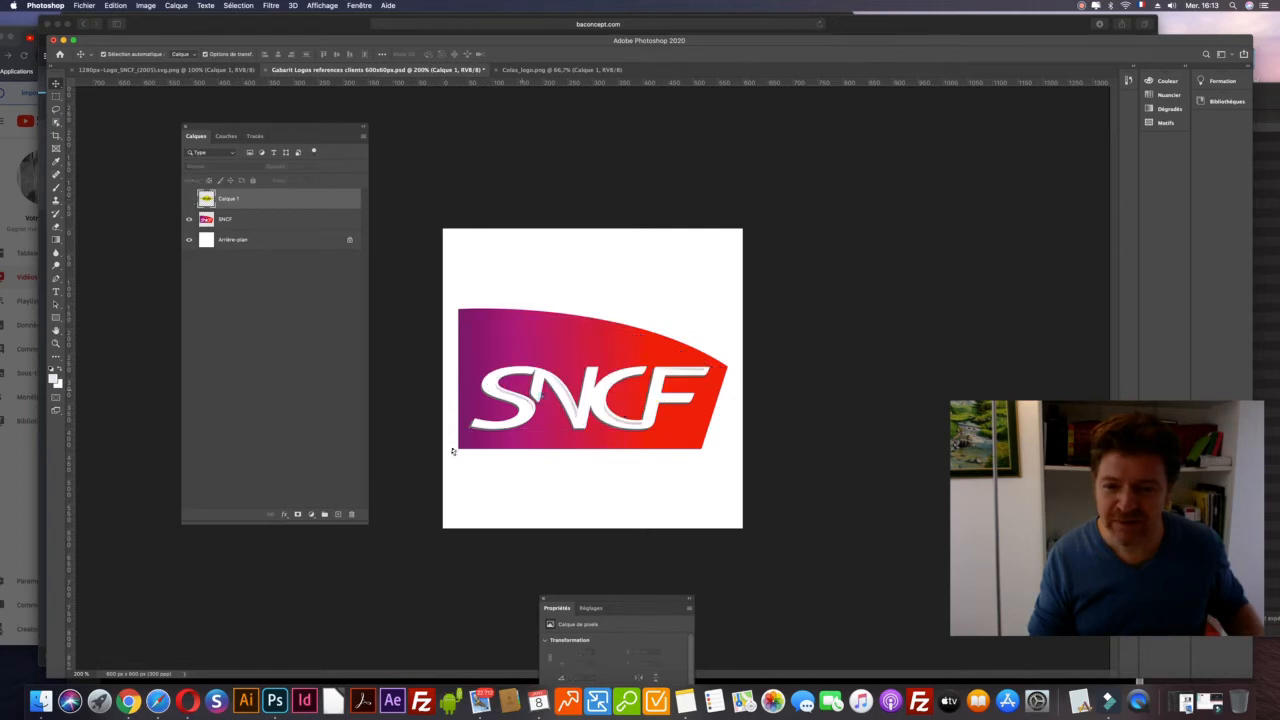
left_click(455, 449)
left_click_drag(458, 449, 500, 402)
left_click_drag(571, 371, 552, 386)
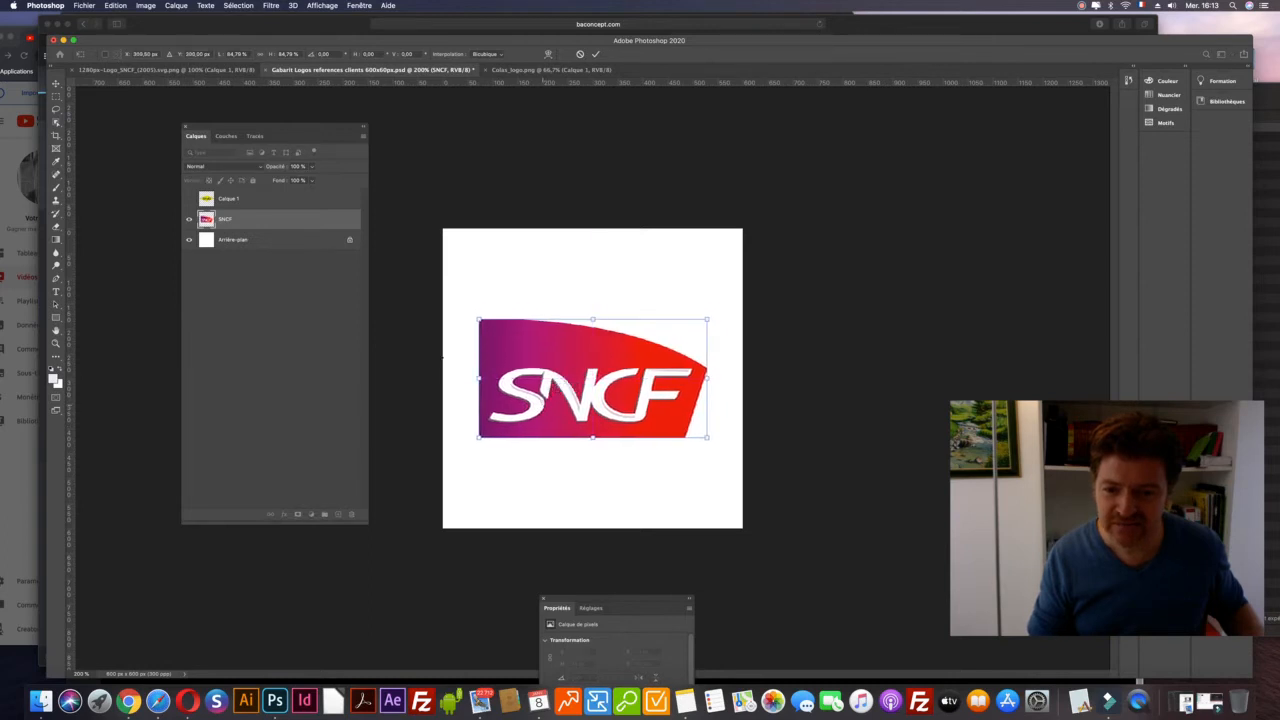
key("Return")
Step: Compare the SNCF logo with the Colas logo, reduce SNCF to about 421 × 219 px and save the template
left_click(189, 199)
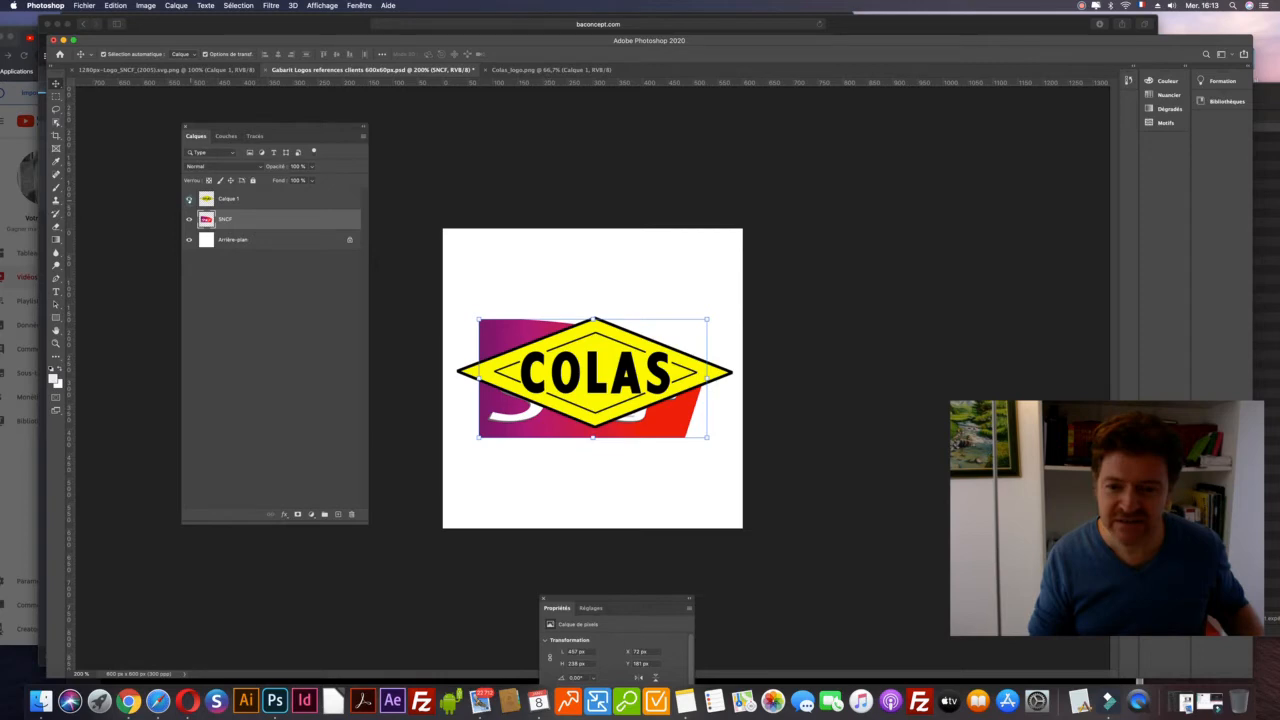
left_click(189, 199)
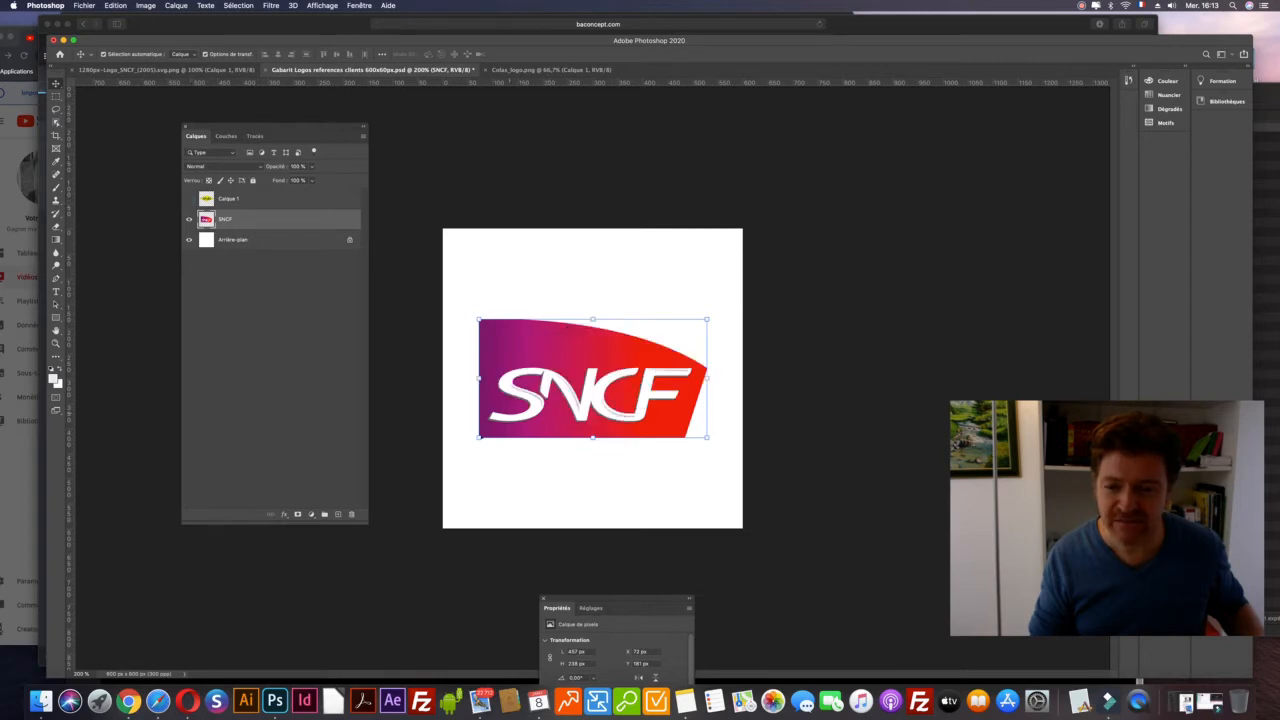
left_click_drag(478, 437, 485, 430)
key("Return")
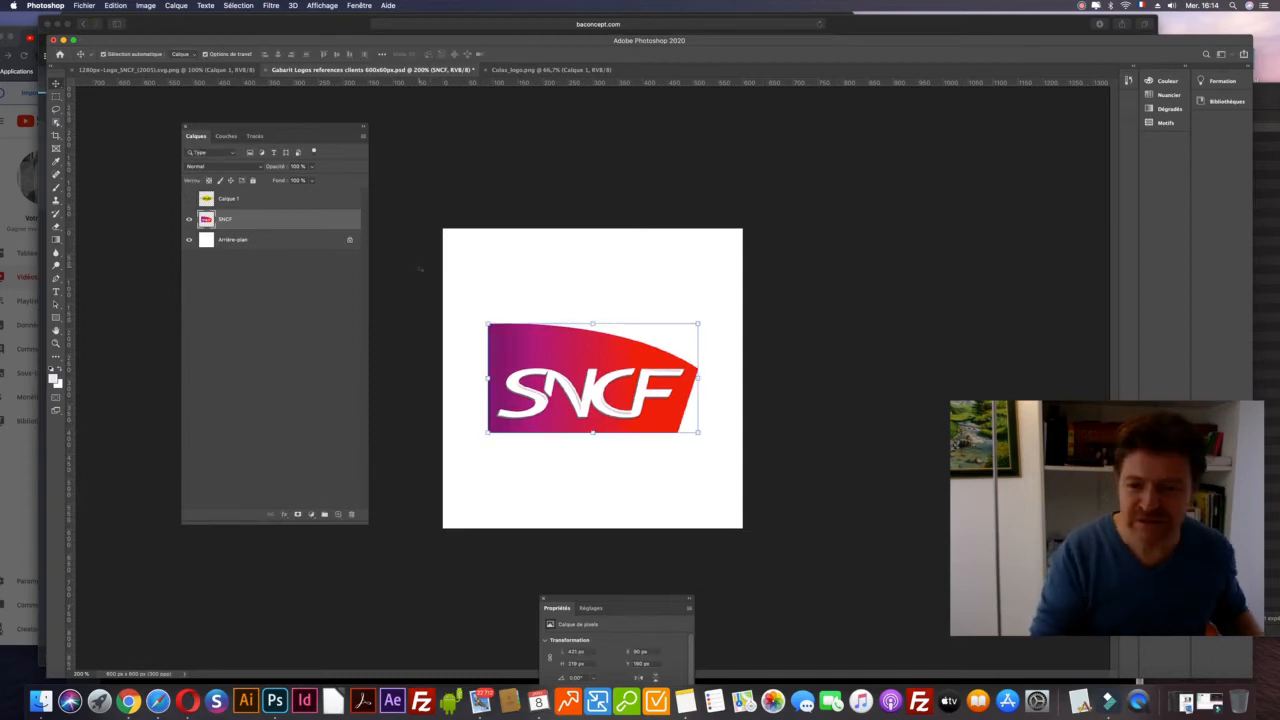
key("super+s")
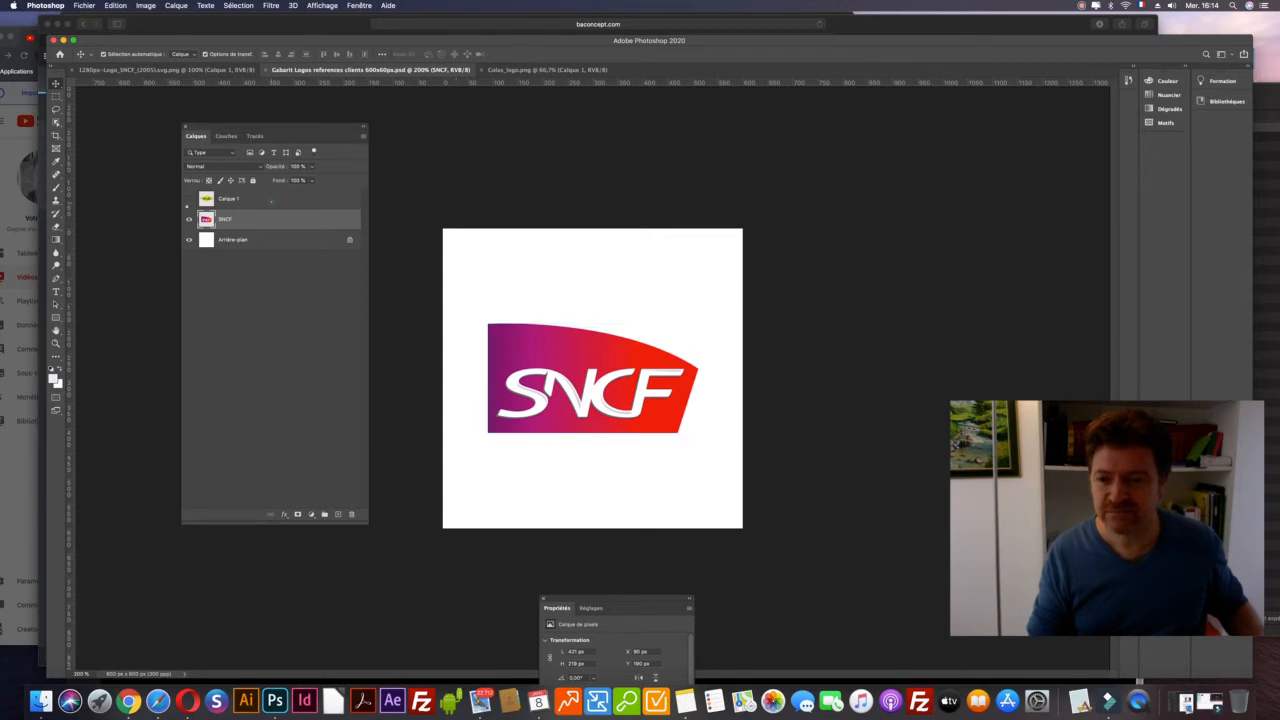
Step: Show the Colas layer, hide the SNCF layer and clear the layer selection
left_click(270, 200)
left_click(188, 198)
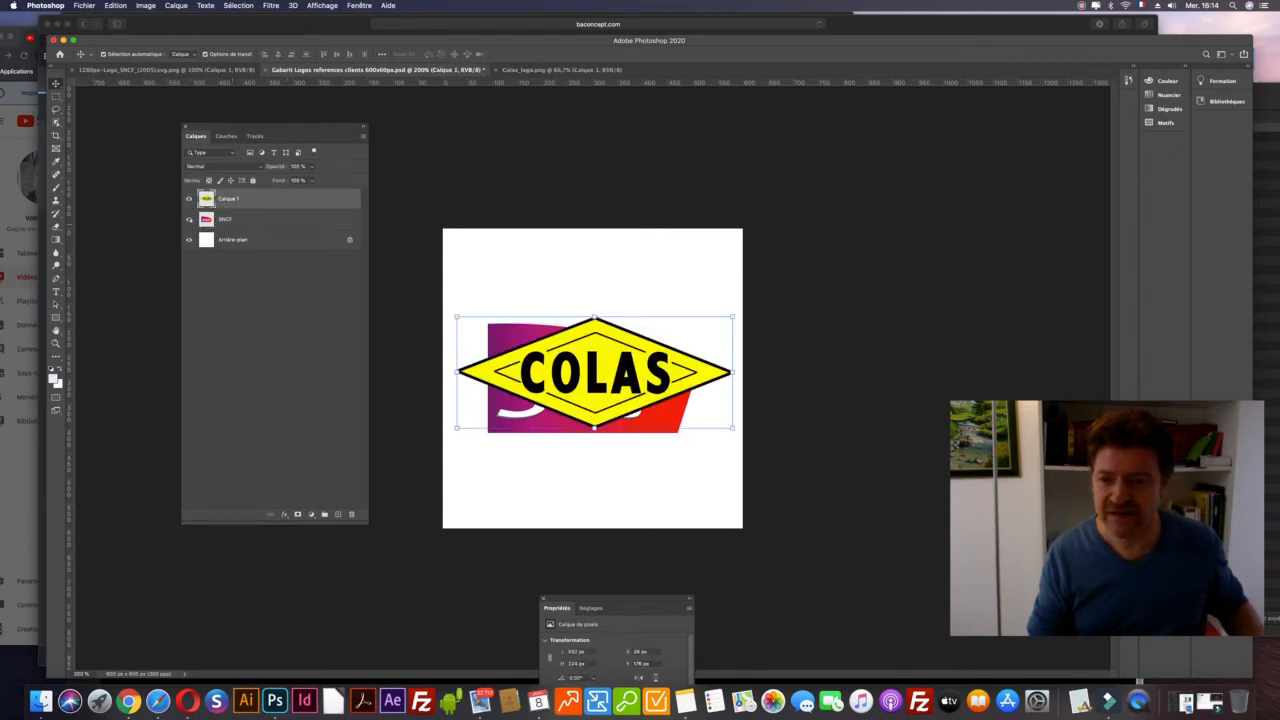
left_click(189, 218)
left_click(278, 298)
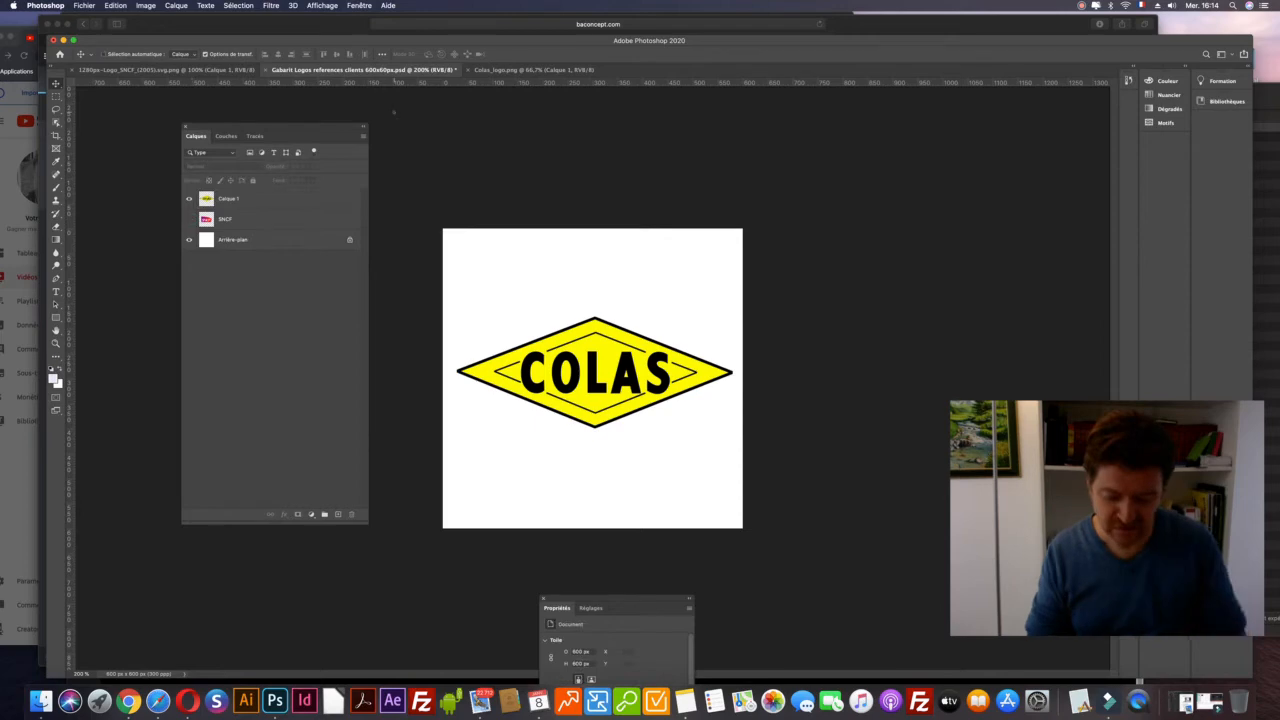
Step: Open Logo-EDF.png from the references folder and copy its logo into the template document
key("super+s")
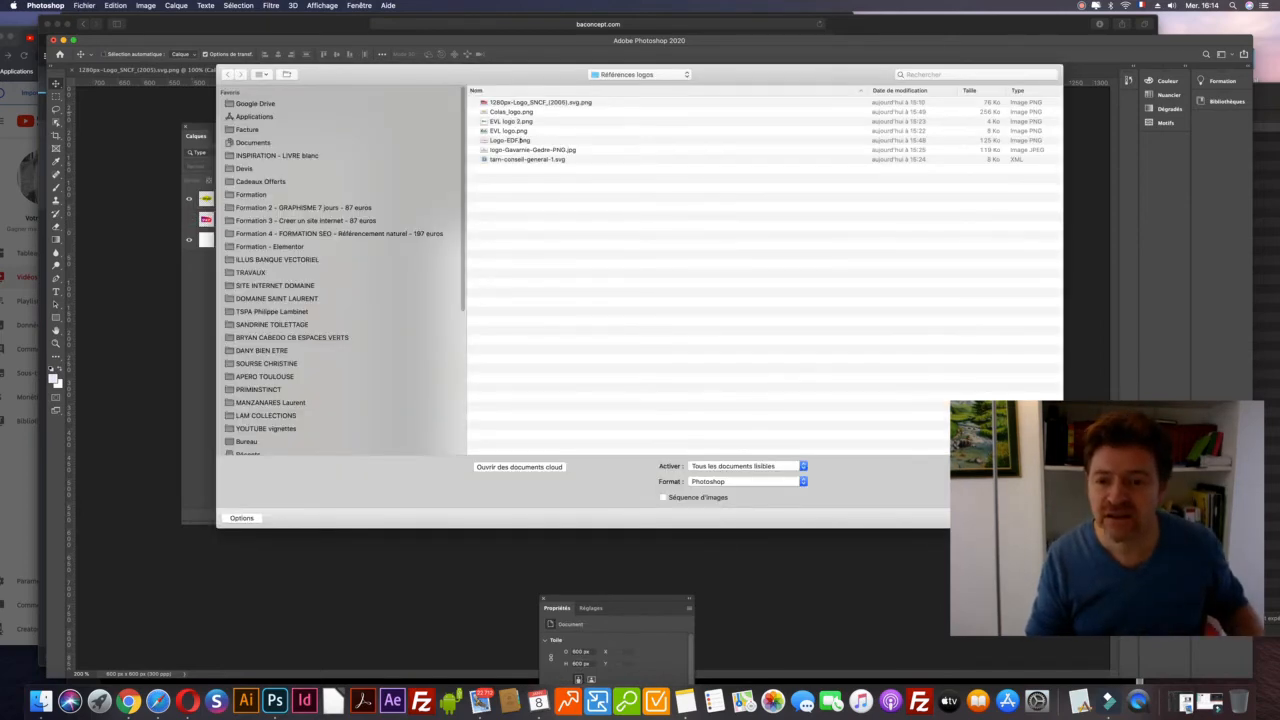
double_click(516, 140)
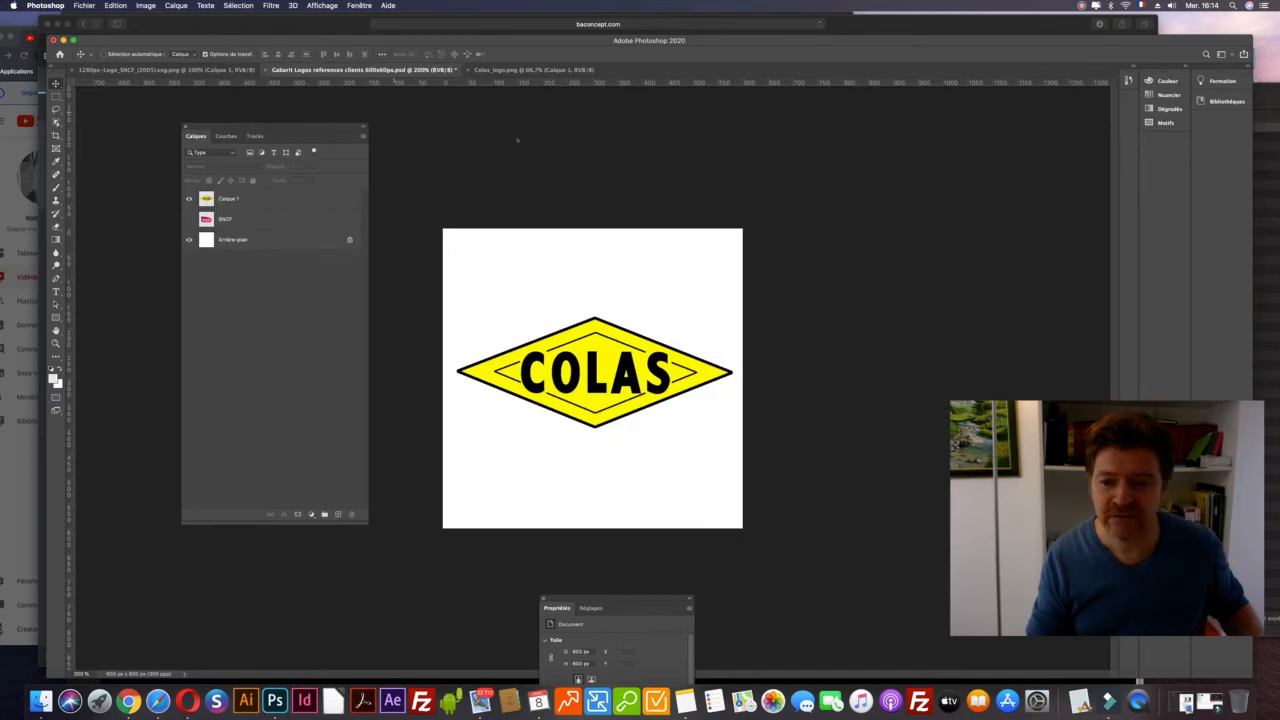
left_click_drag(449, 301, 339, 119)
left_click_drag(339, 71, 445, 121)
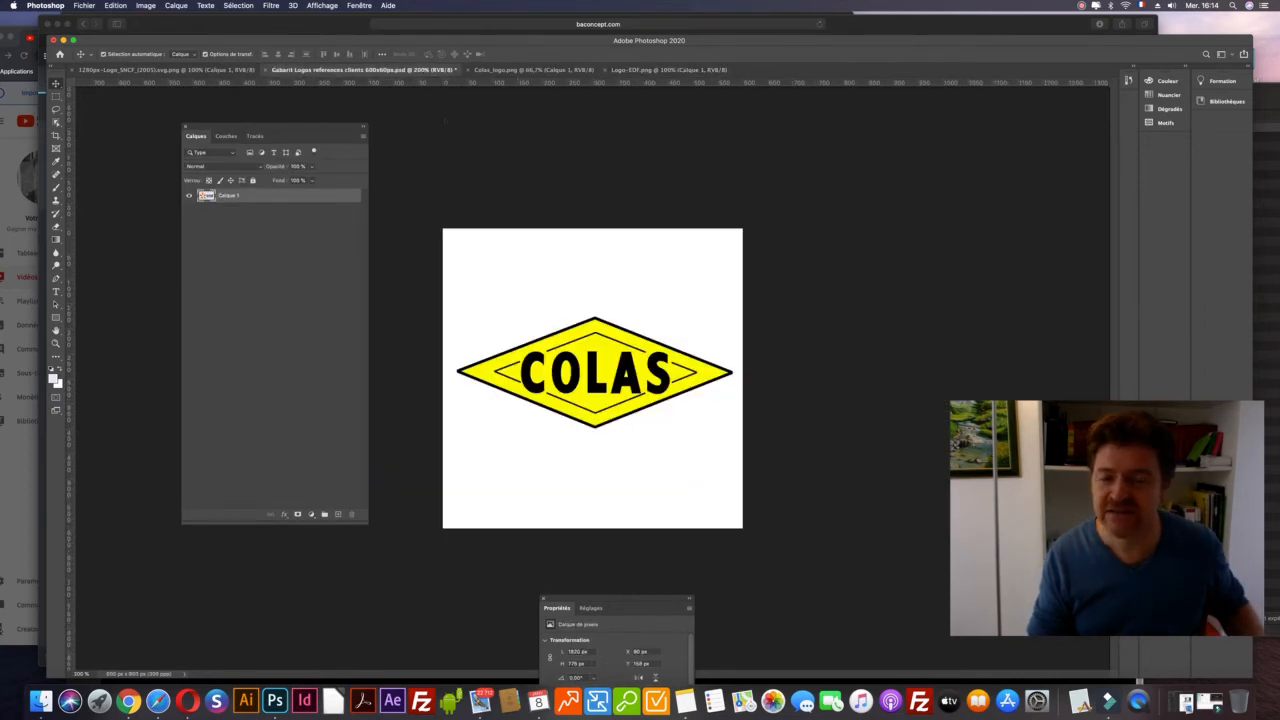
left_click_drag(538, 303, 538, 303)
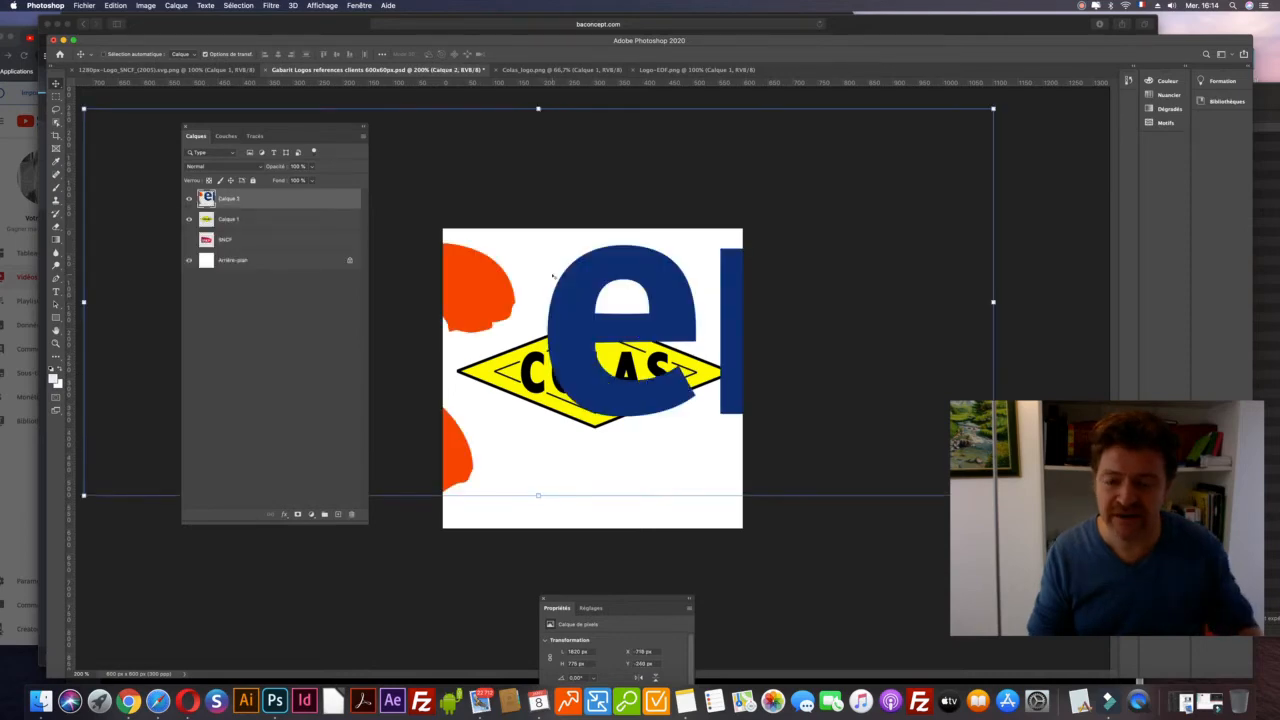
Step: Scale the oversized EDF logo down to about 20% of its size
key("super+minus")
key("super+minus")
key("super+minus")
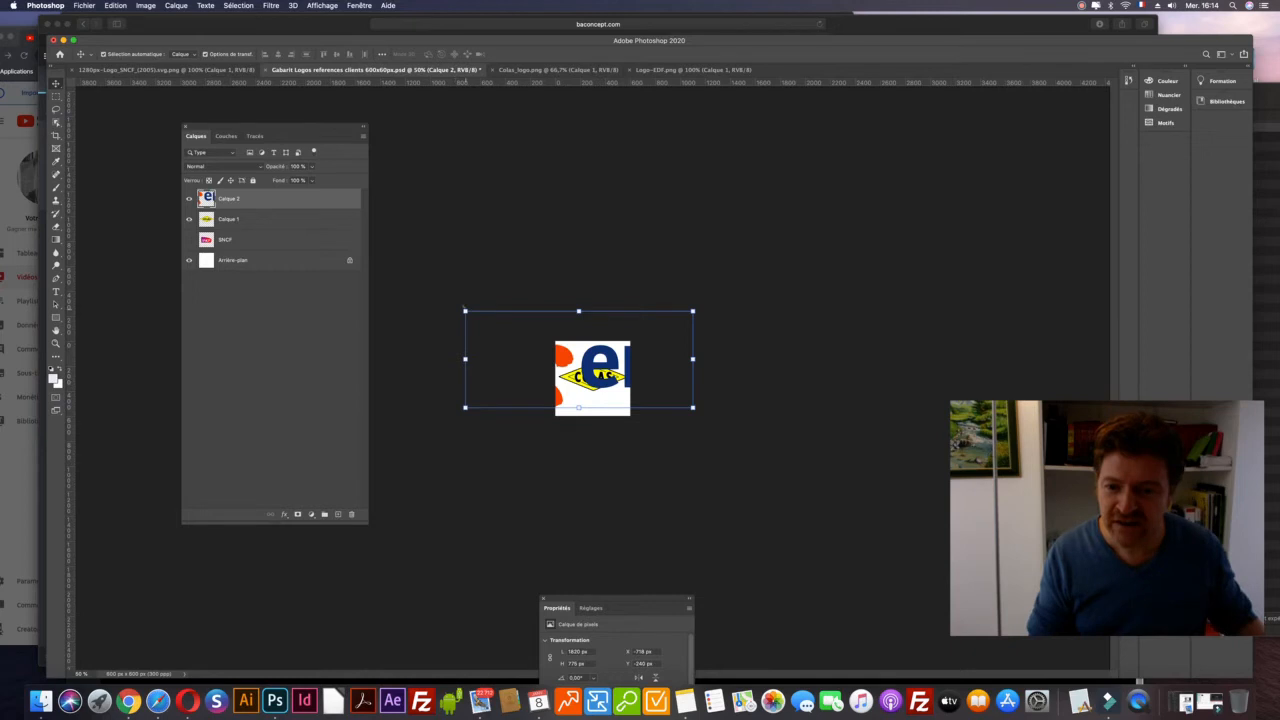
left_click_drag(464, 310, 588, 364)
left_click_drag(693, 407, 634, 382)
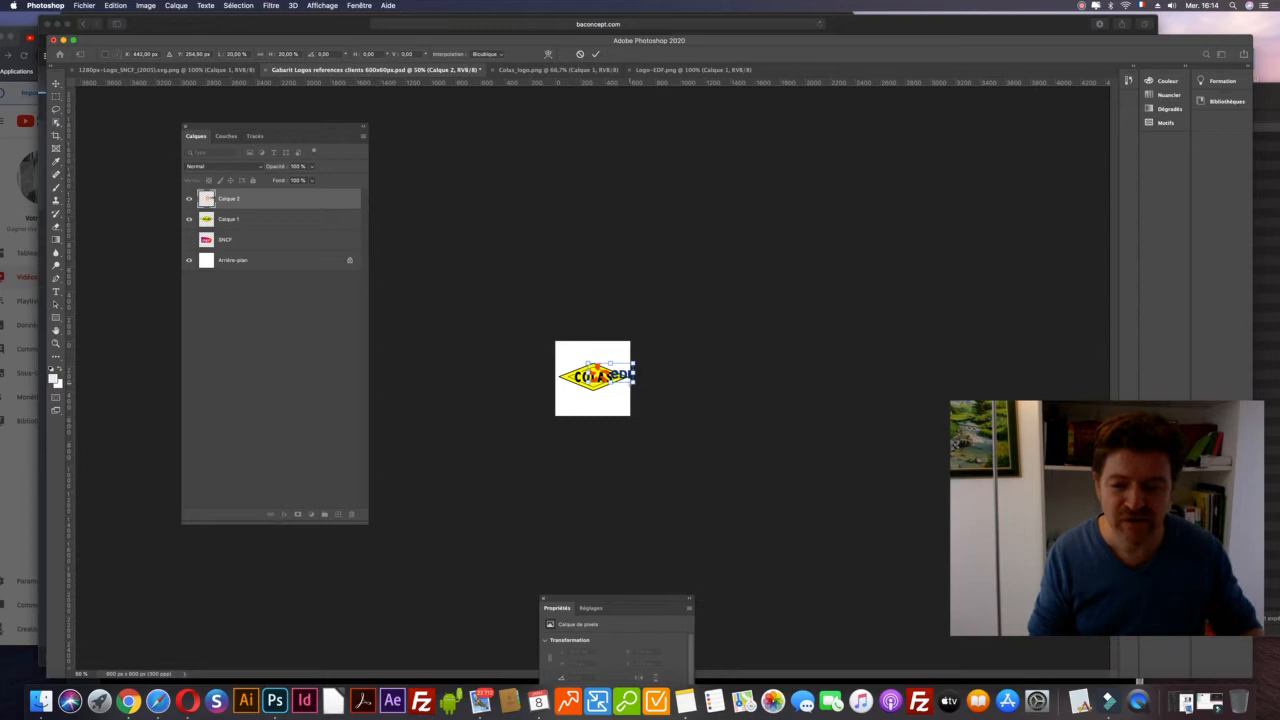
Step: Move the EDF logo over the Colas logo and enlarge it to about 472 × 201 px
key("super+plus")
key("super+plus")
key("super+plus")
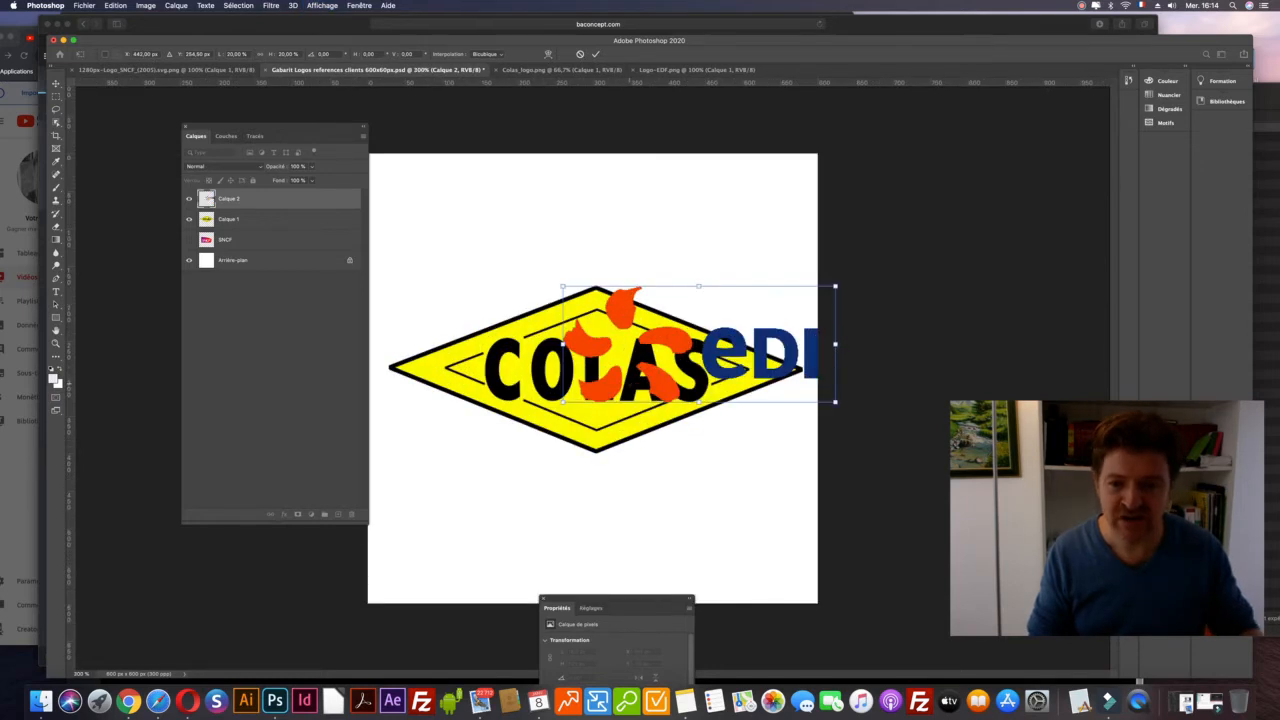
left_click_drag(769, 325, 664, 344)
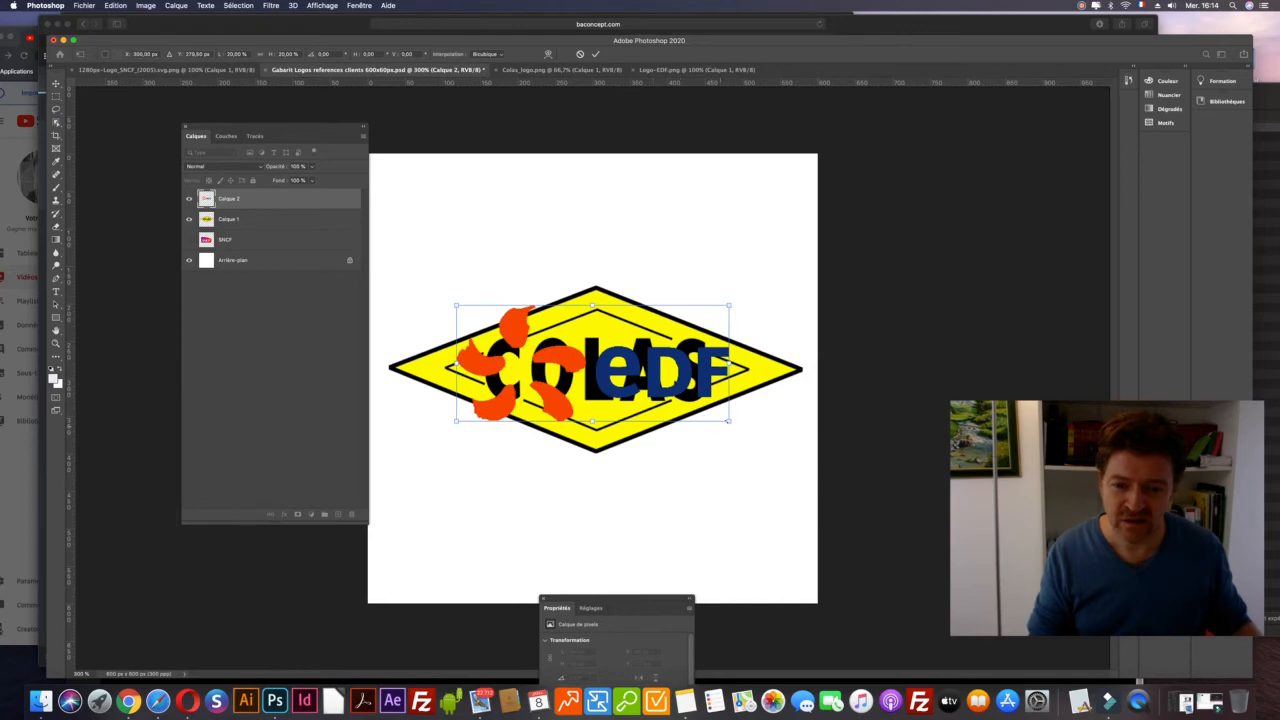
left_click_drag(731, 424, 777, 452)
left_click_drag(446, 299, 420, 295)
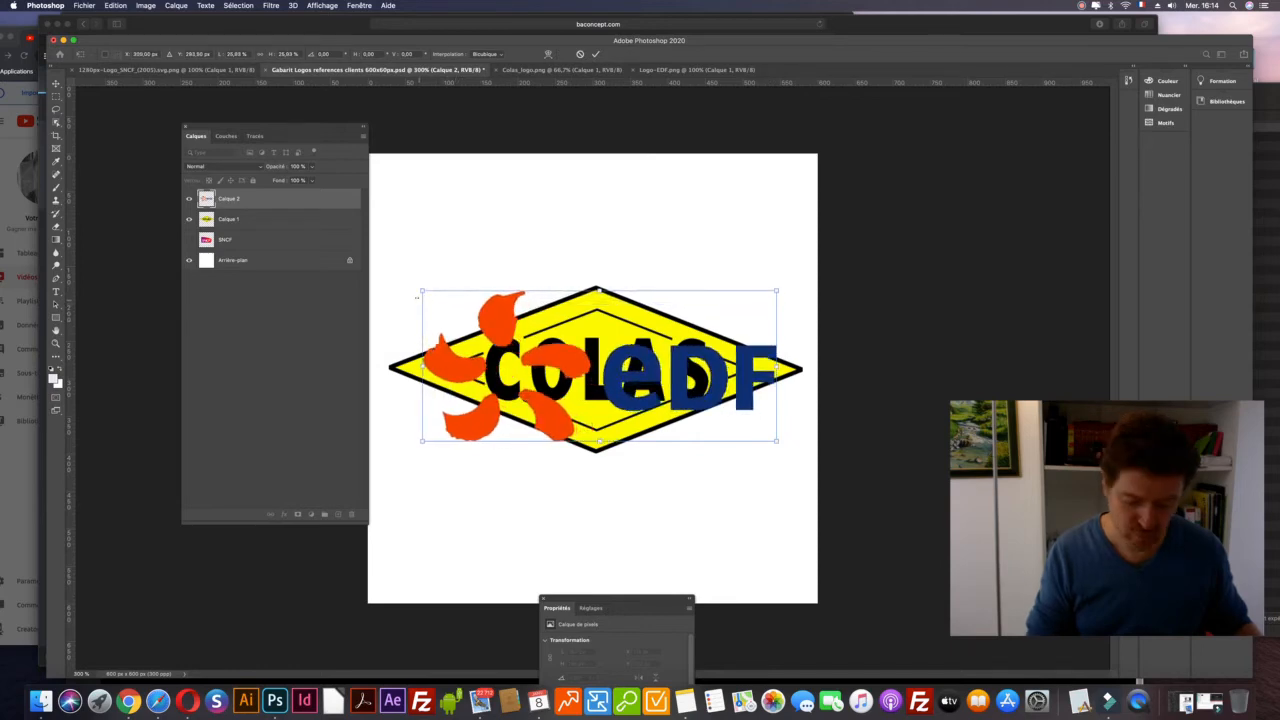
key("Return")
Step: Centre the EDF logo in the square, hide the Colas layer and clear the layer selection
left_click_drag(630, 374, 618, 367)
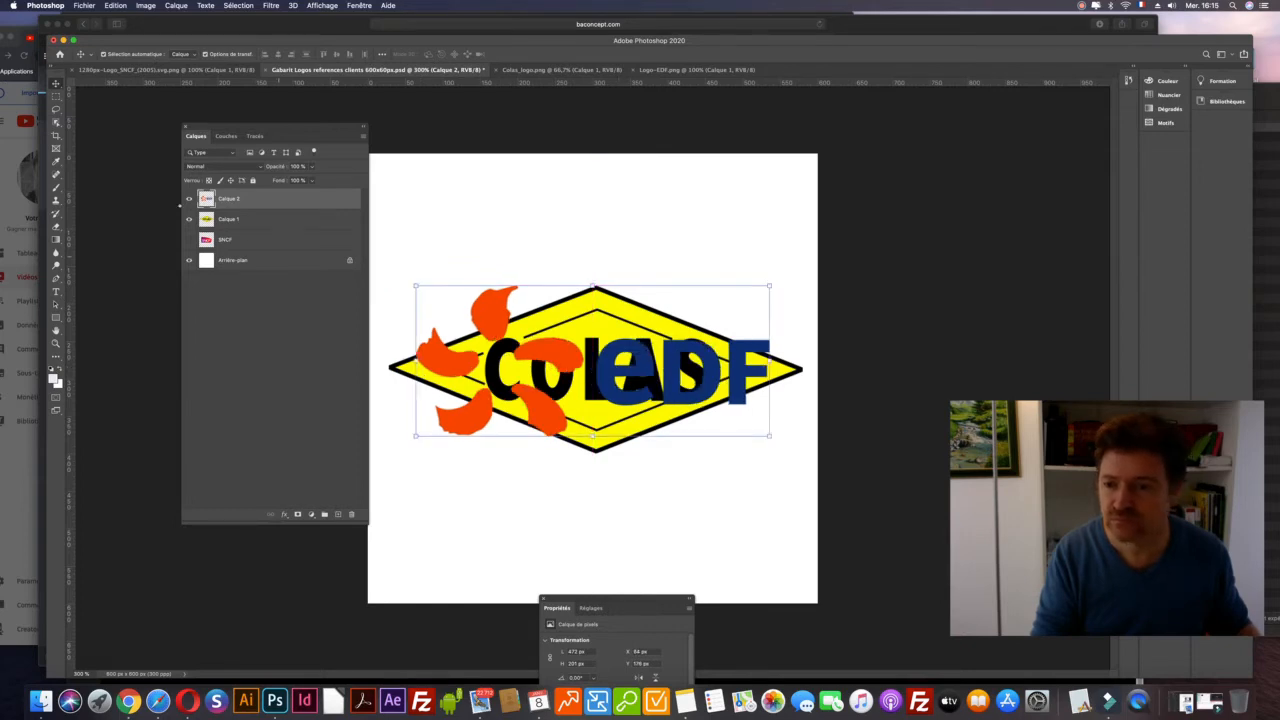
left_click(189, 219)
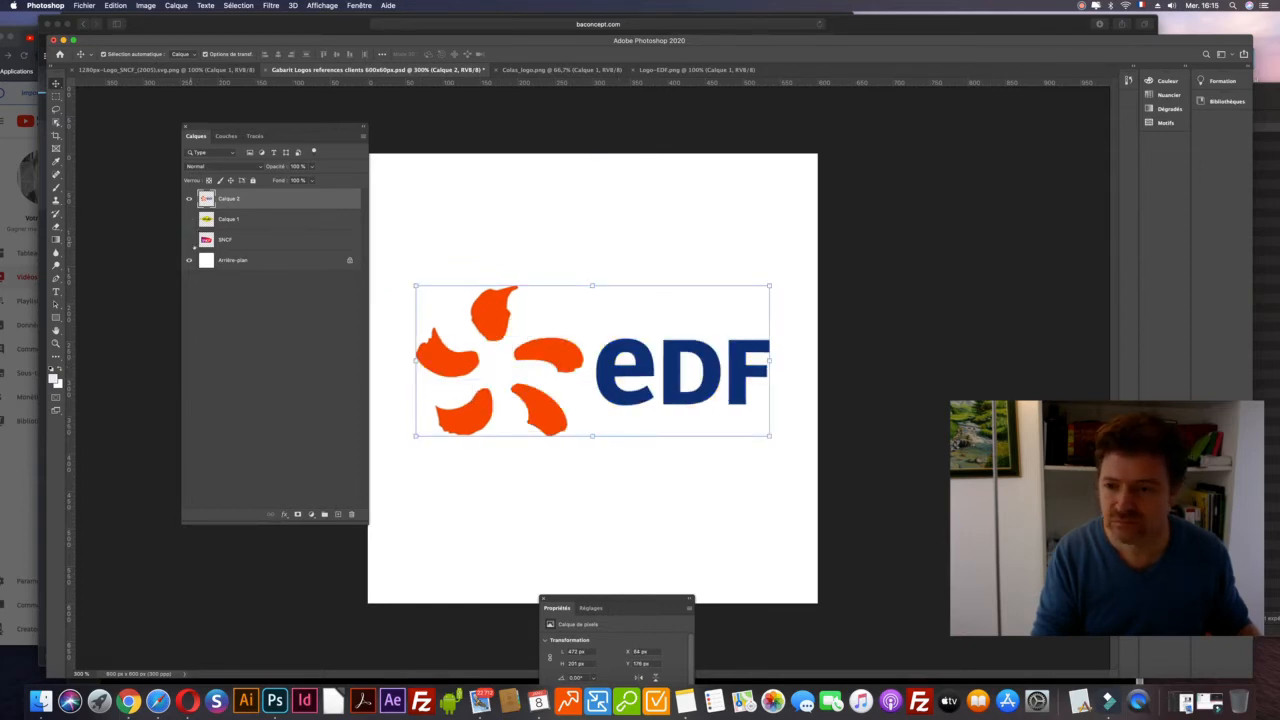
left_click(432, 180)
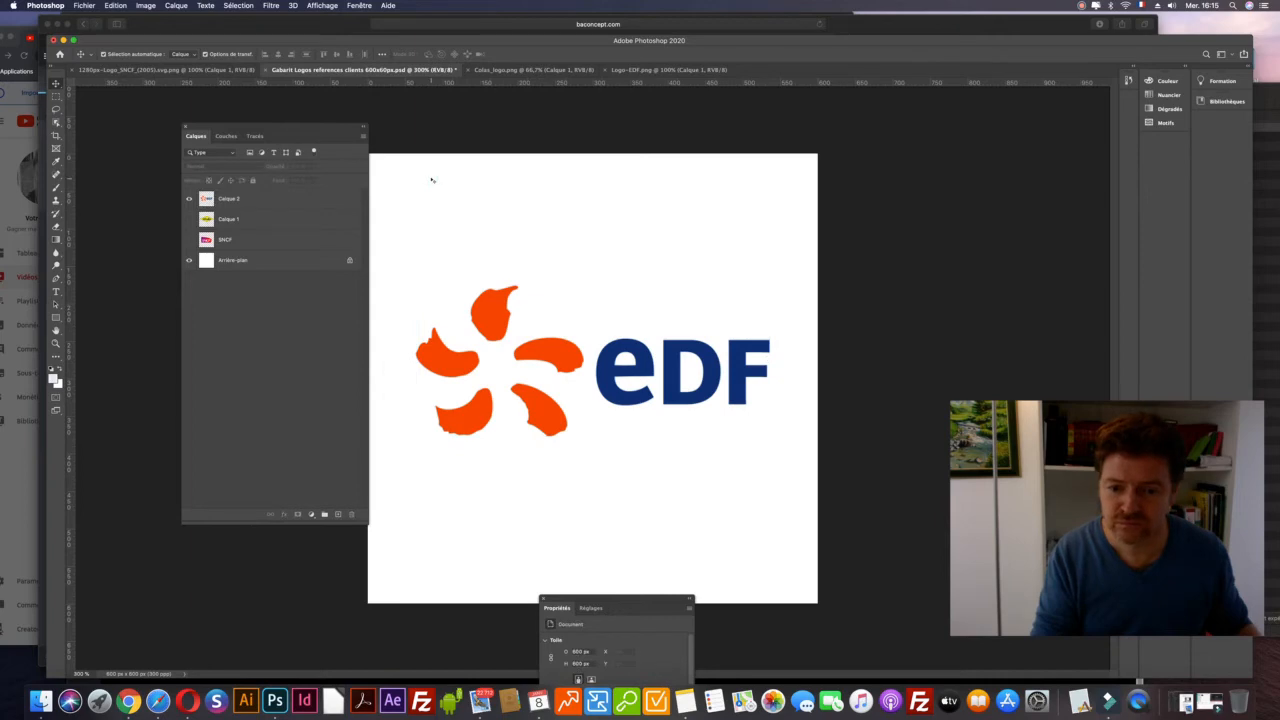
Step: Switch to Opera and look at the EDF logo image and its search page
left_click(187, 700)
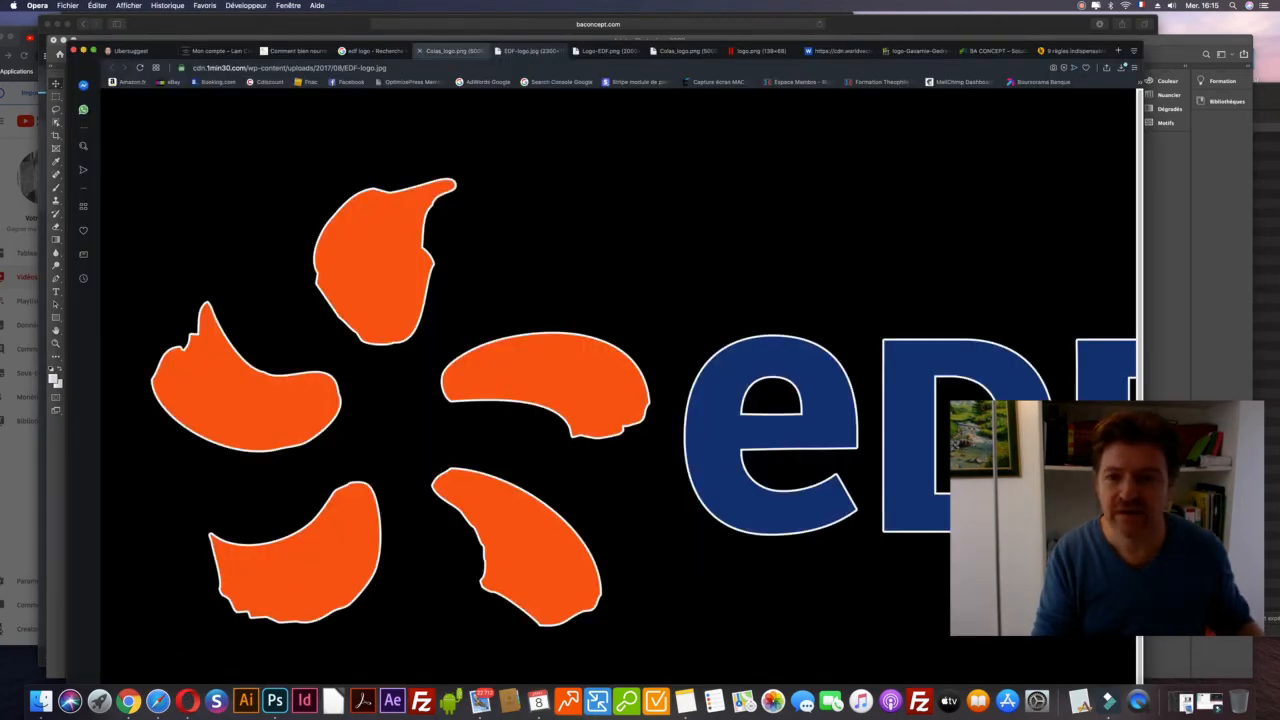
left_click(375, 50)
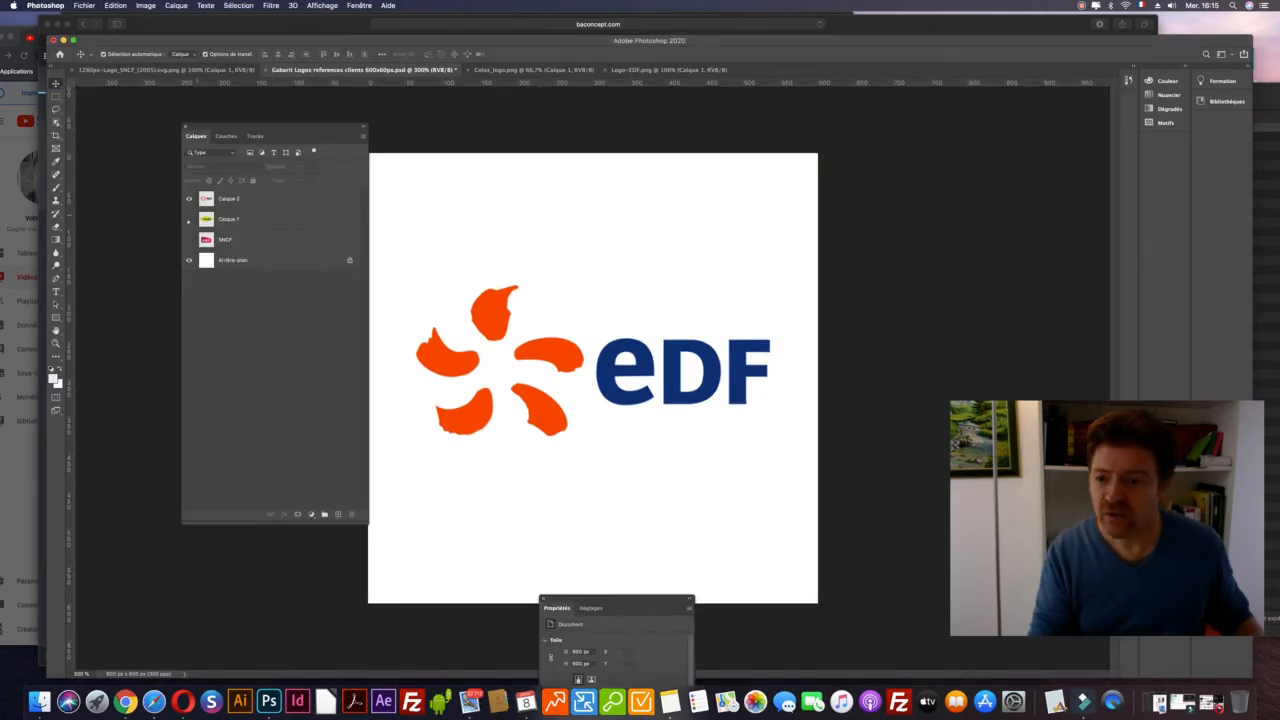
Step: Check the Colas and SNCF layers by toggling their visibility, leave both hidden and save the template
left_click(189, 219)
left_click(189, 239)
left_click(189, 239)
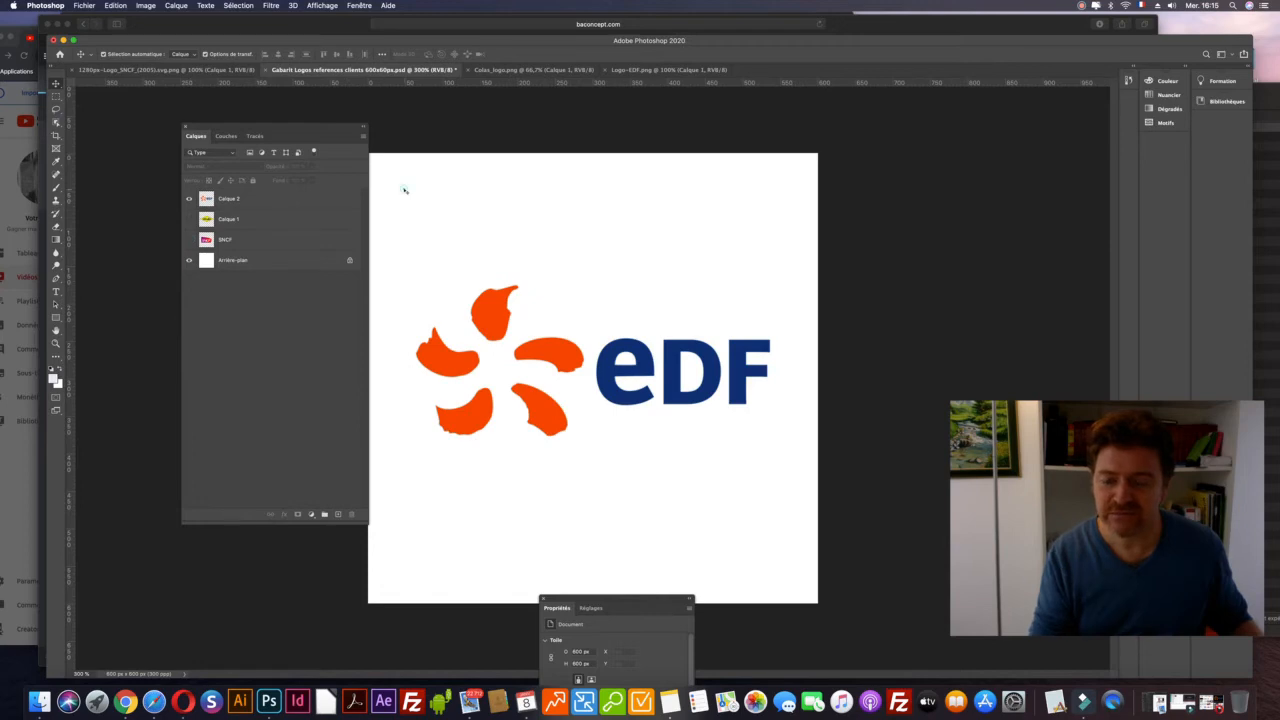
key("super+s")
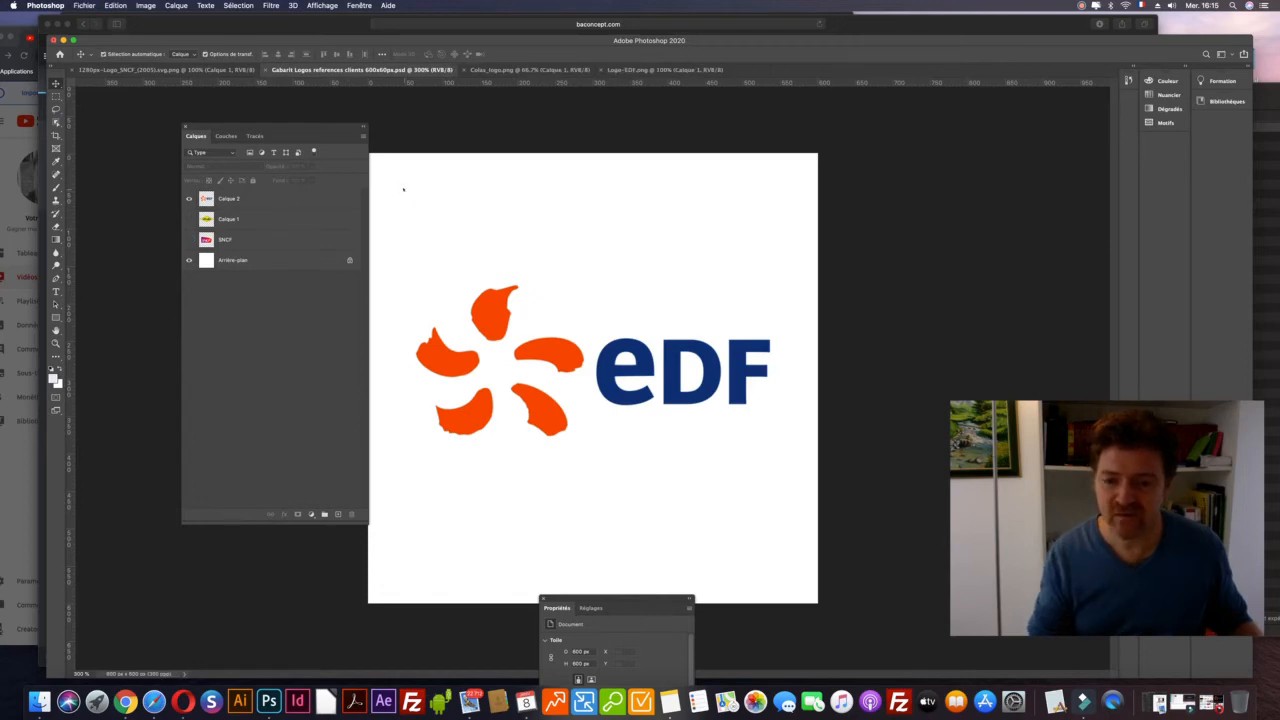
Step: Open logo-Gavarnie-Gedre-PNG.jpg and copy its logo into the 600 × 600 px template as a new layer
key("alt+shift+super+s")
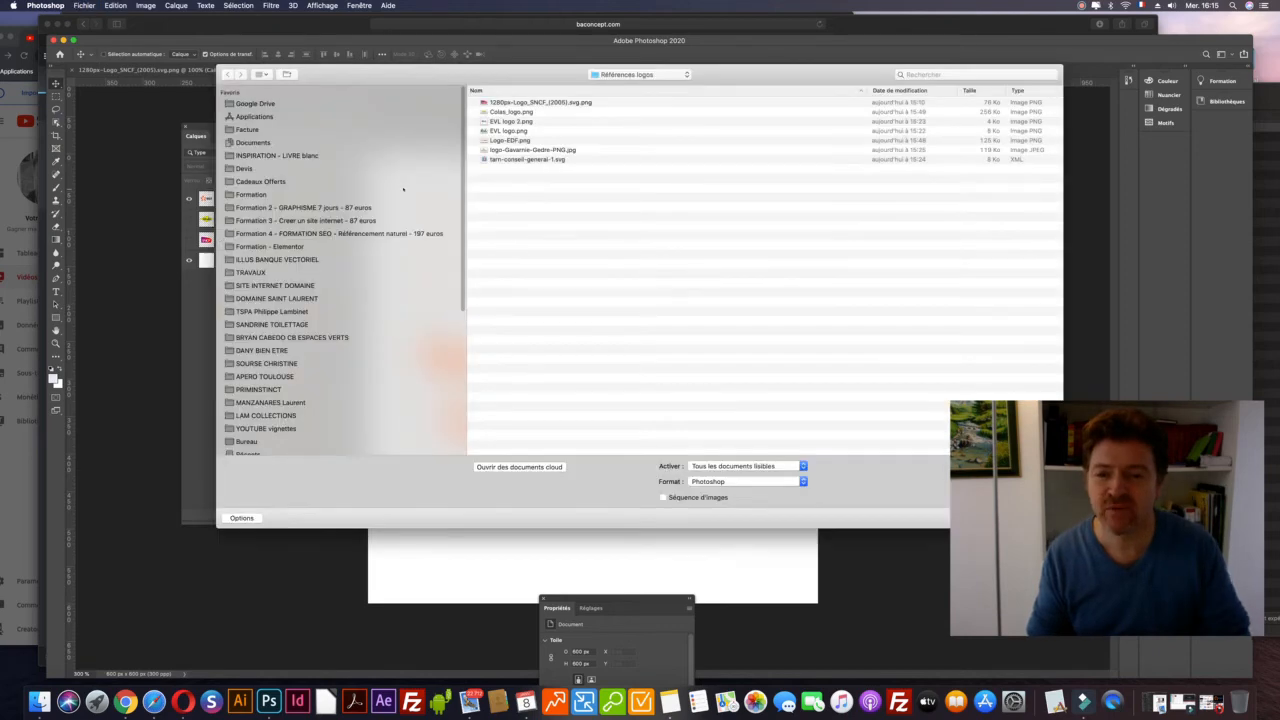
double_click(507, 150)
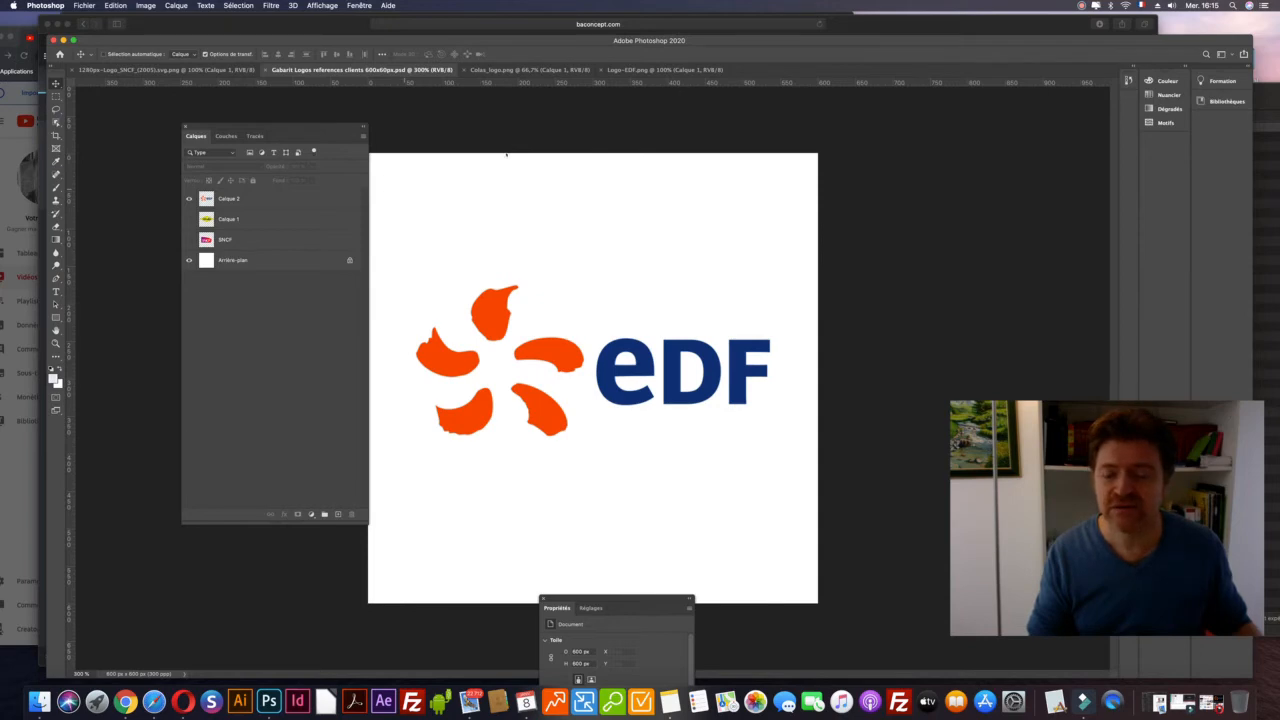
left_click(728, 406)
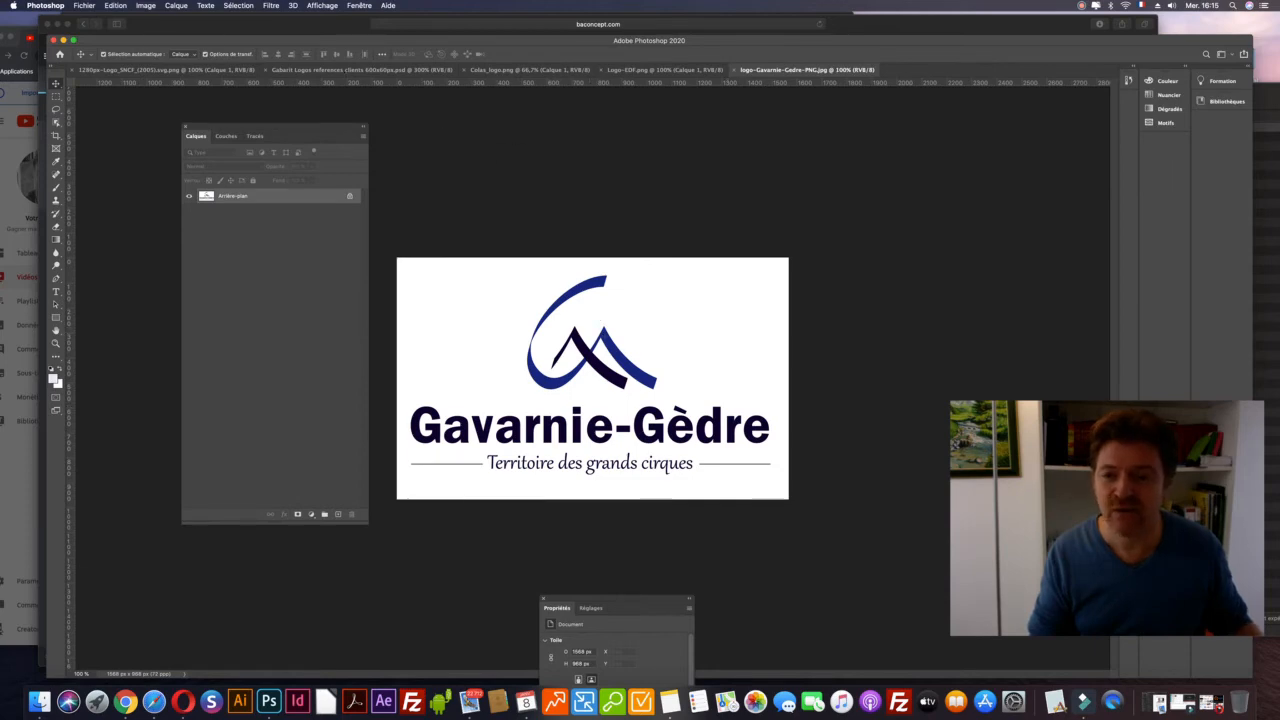
left_click(362, 69)
key("super+v")
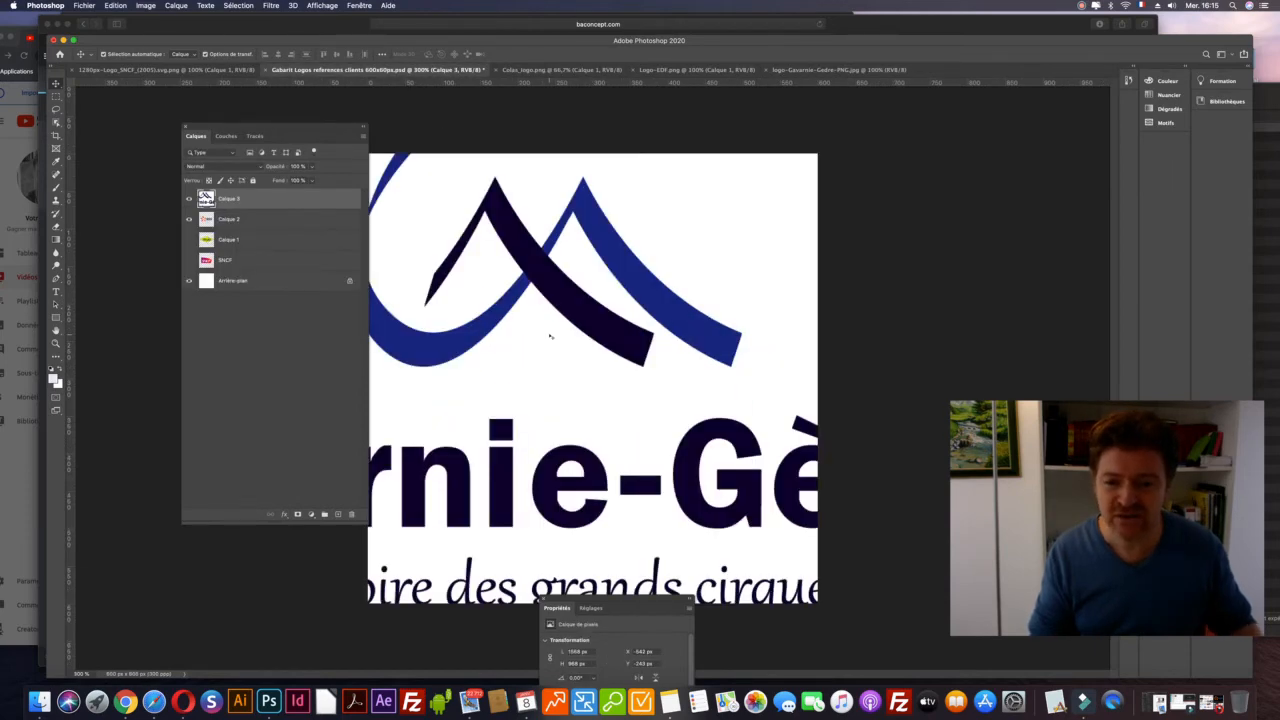
Step: Shrink the Gavarnie-Gèdre logo proportionally to about 524 × 323 px so it fits inside the square
key("super+minus")
key("super+minus")
key("super+minus")
key("super+minus")
key("super+minus")
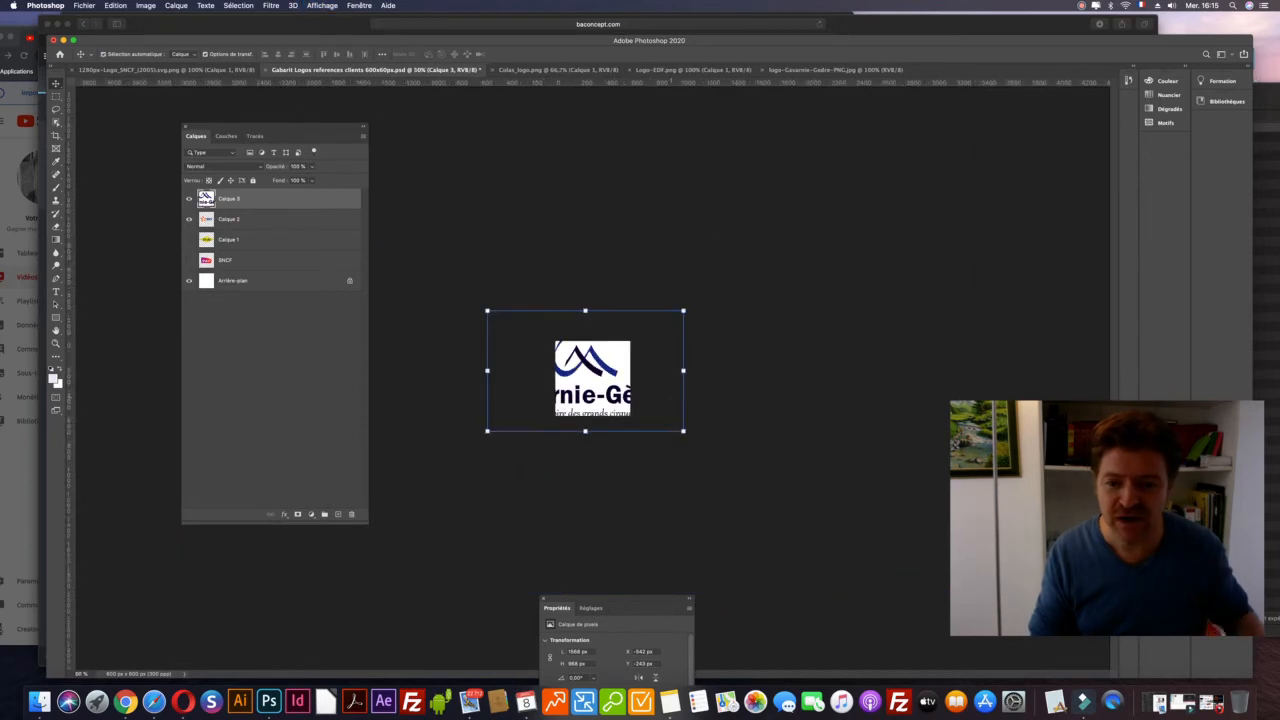
left_click_drag(659, 418, 637, 381)
left_click_drag(487, 311, 558, 357)
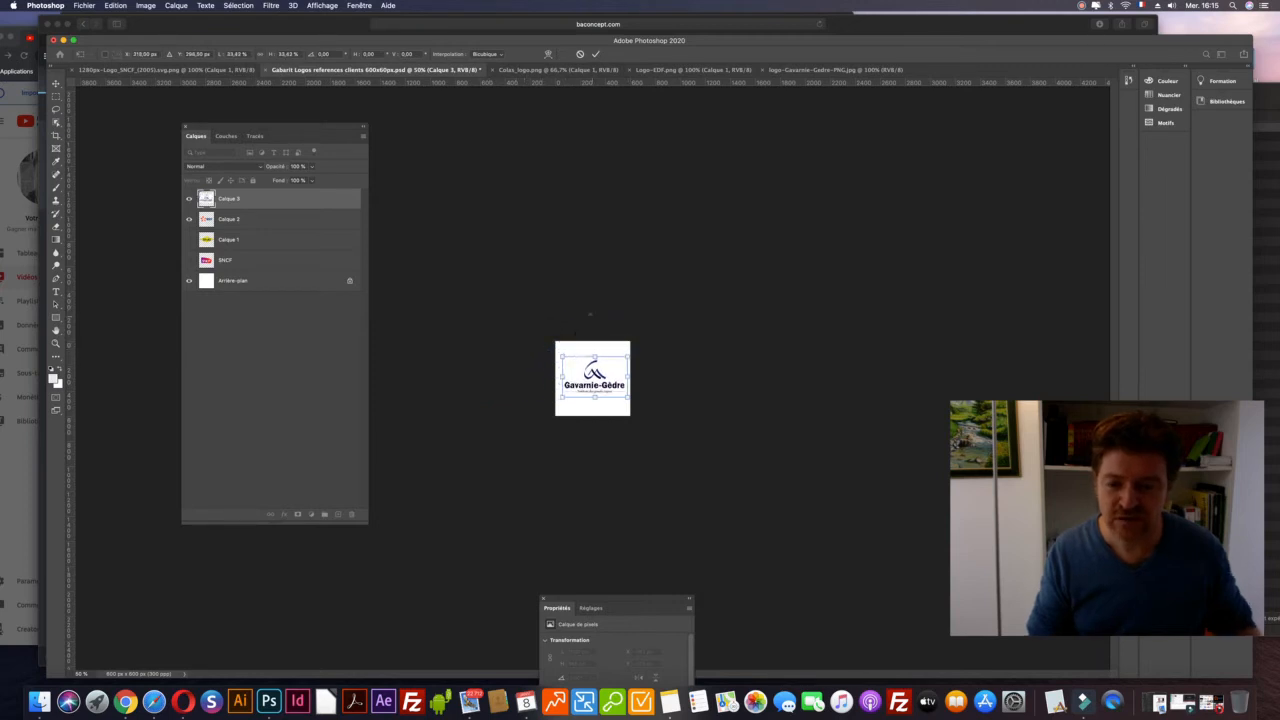
key("super+plus")
key("super+plus")
key("super+plus")
key("super+plus")
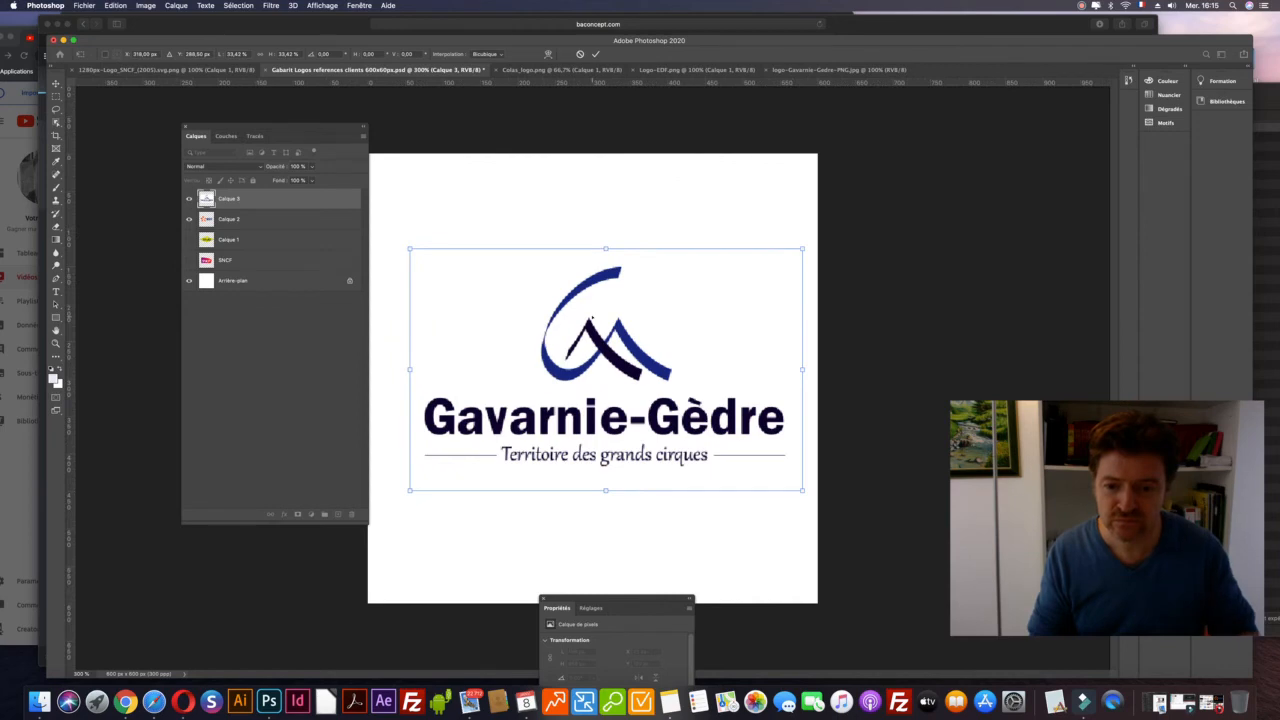
key("Return")
Step: Shift the Gavarnie-Gèdre logo sideways until it is horizontally centred in the square, and clear the layer selection
key("Left")
key("Left")
key("Left")
key("Left")
key("Left")
key("Left")
key("Left")
key("Left")
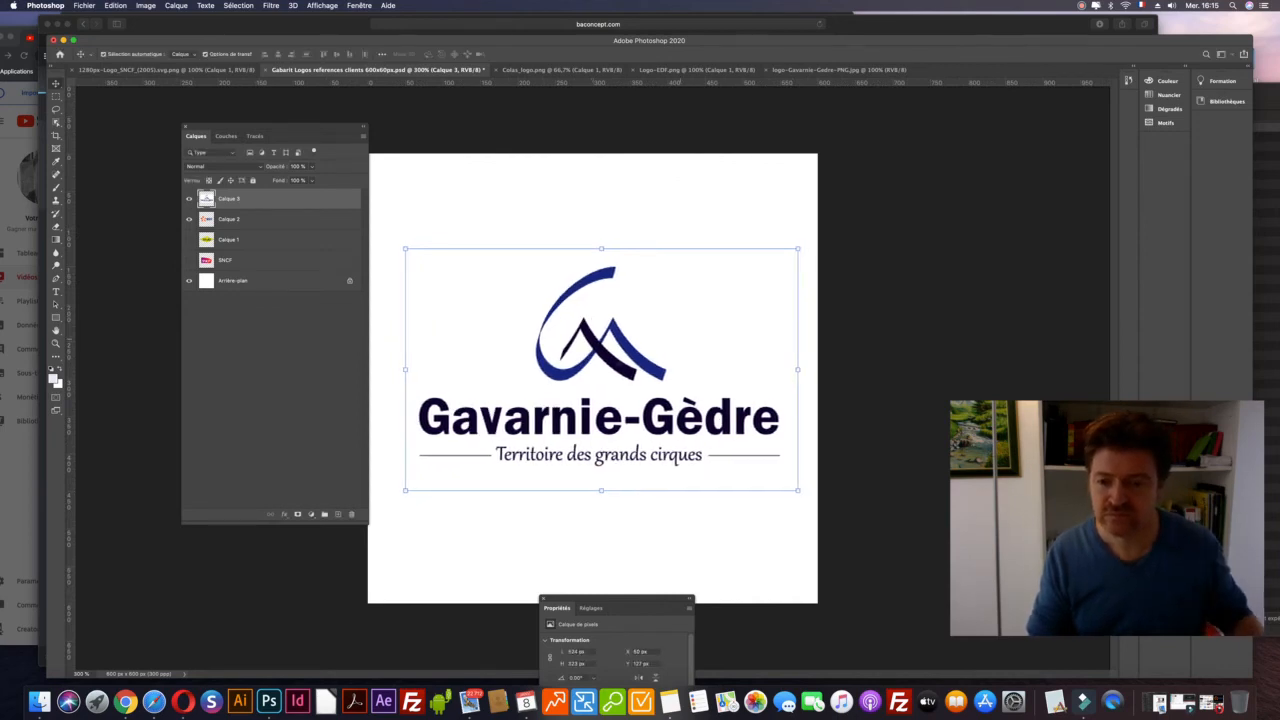
mouse_move(625, 347)
left_mouse_down()
mouse_move(604, 353)
mouse_move(610, 367)
mouse_move(621, 368)
mouse_move(620, 347)
left_mouse_up()
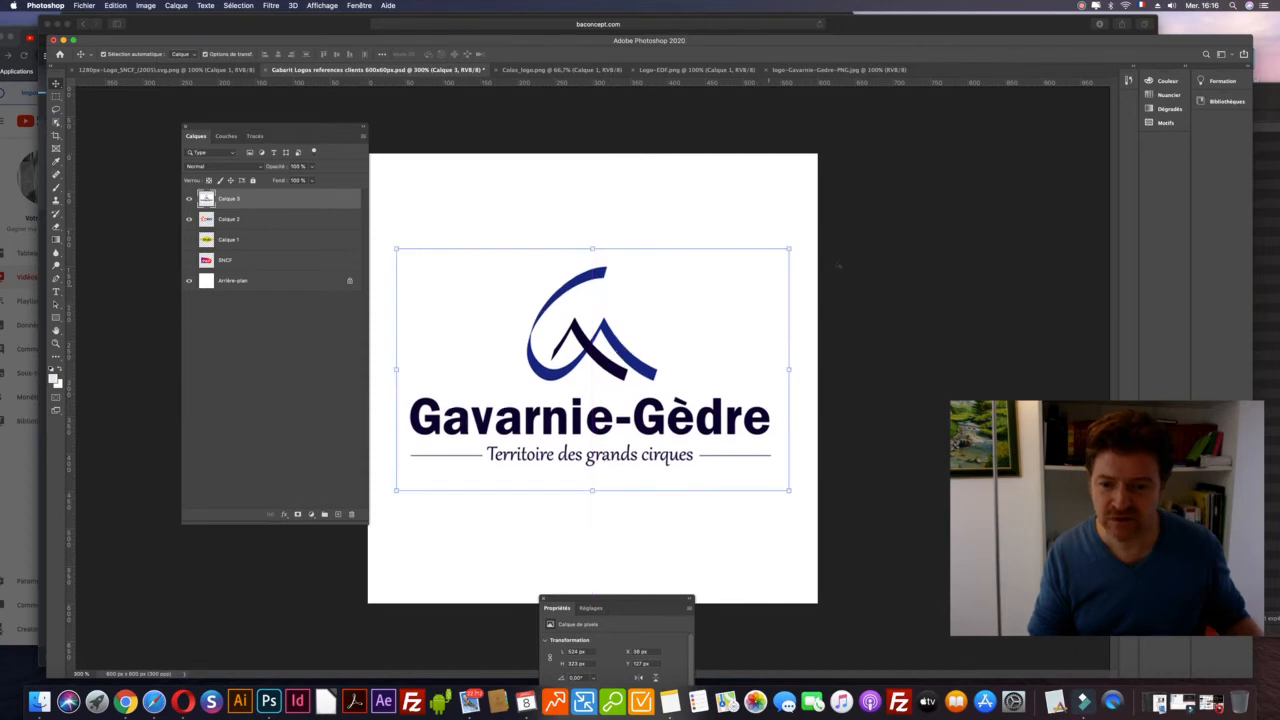
left_click(837, 262)
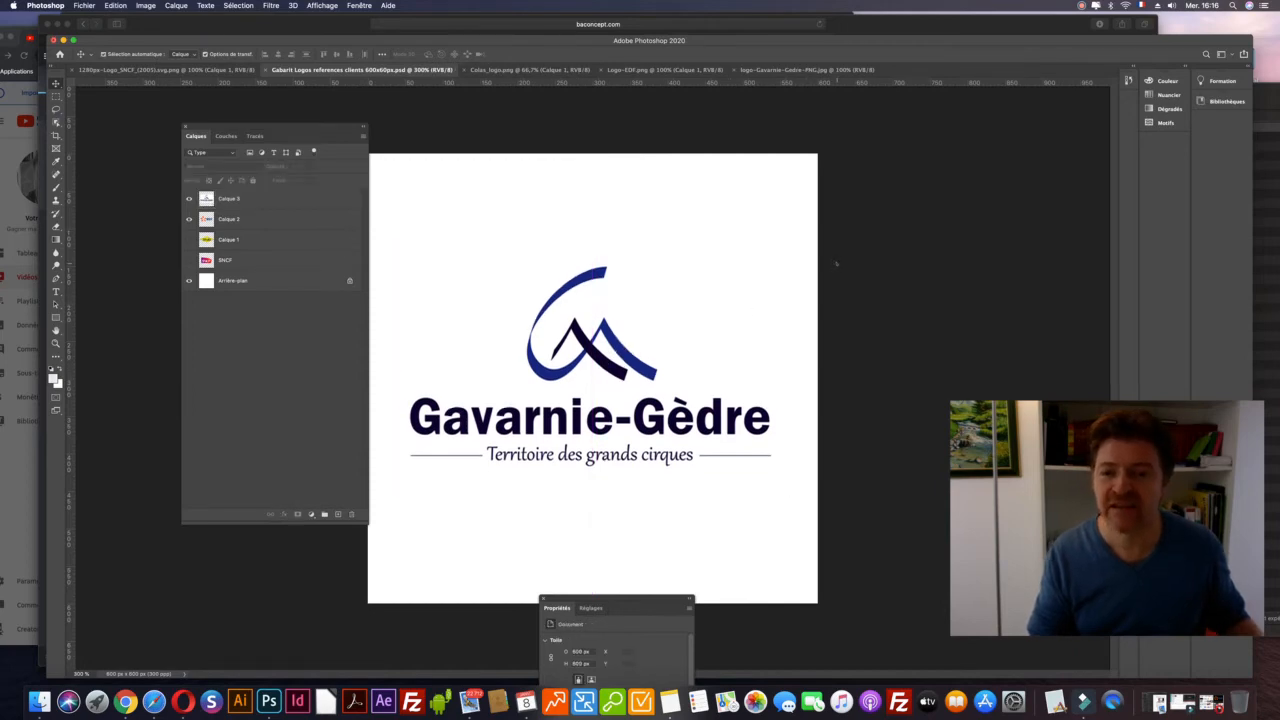
Step: Open tarn-conseil-general-1.svg rasterised at 10417 × 10417 px, 300 pixels/inch in RGB, and copy its logo into the template
key("alt+shift+super+s")
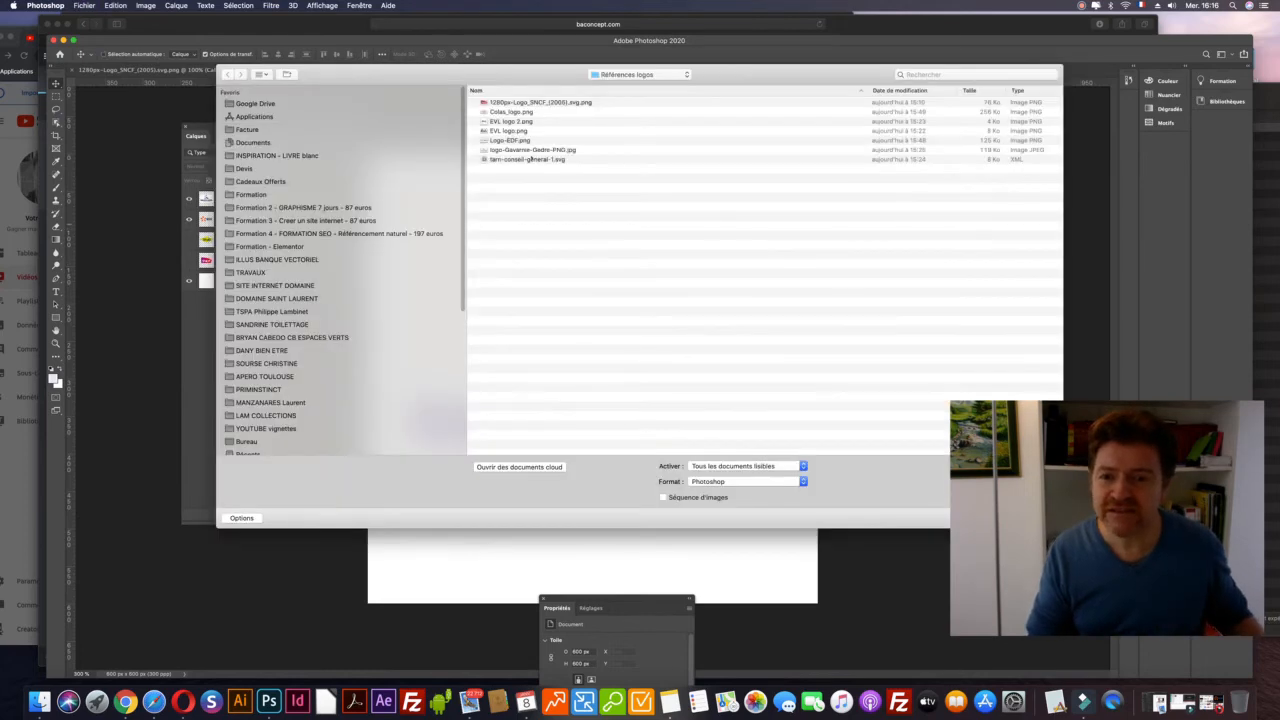
key("Return")
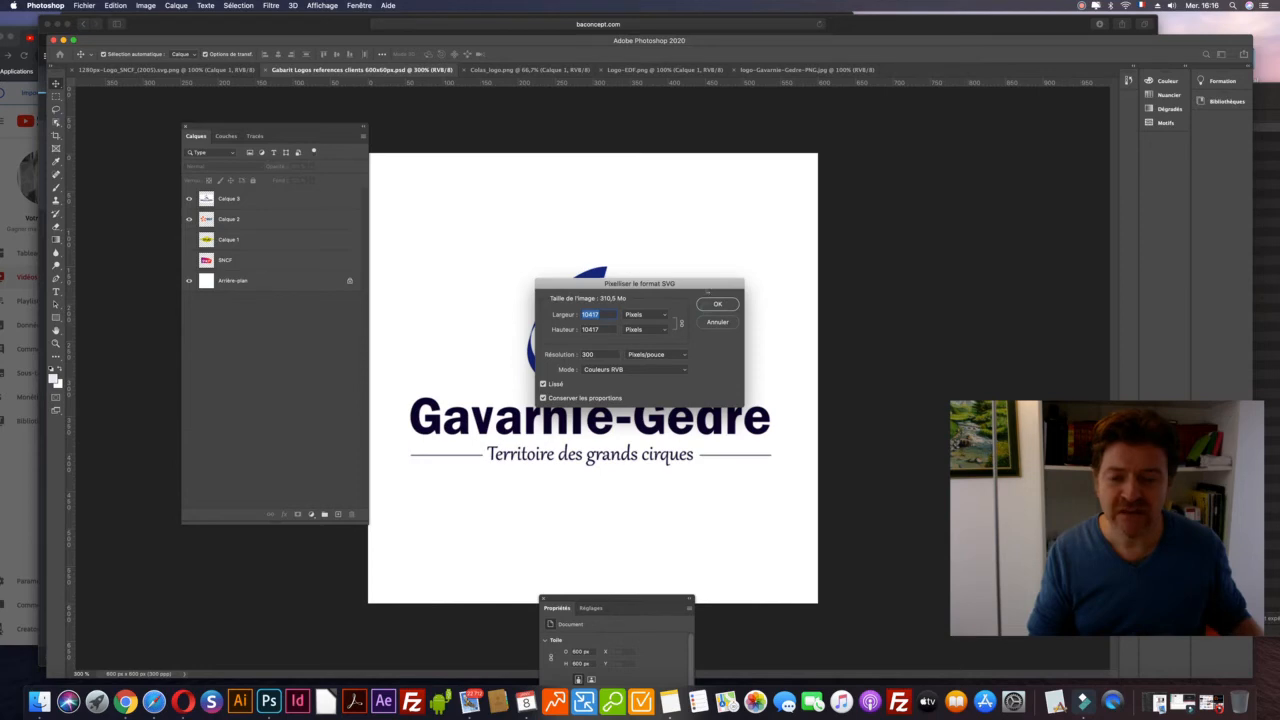
left_click(709, 294)
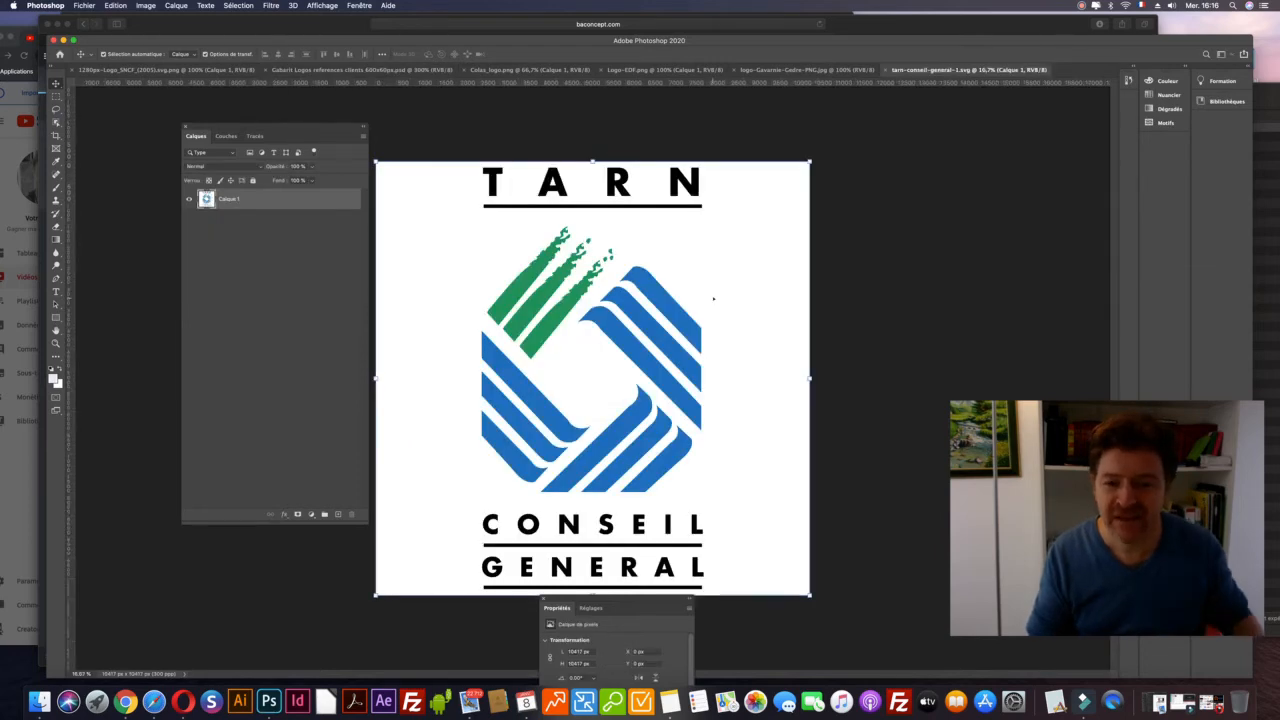
left_click_drag(712, 298, 362, 70)
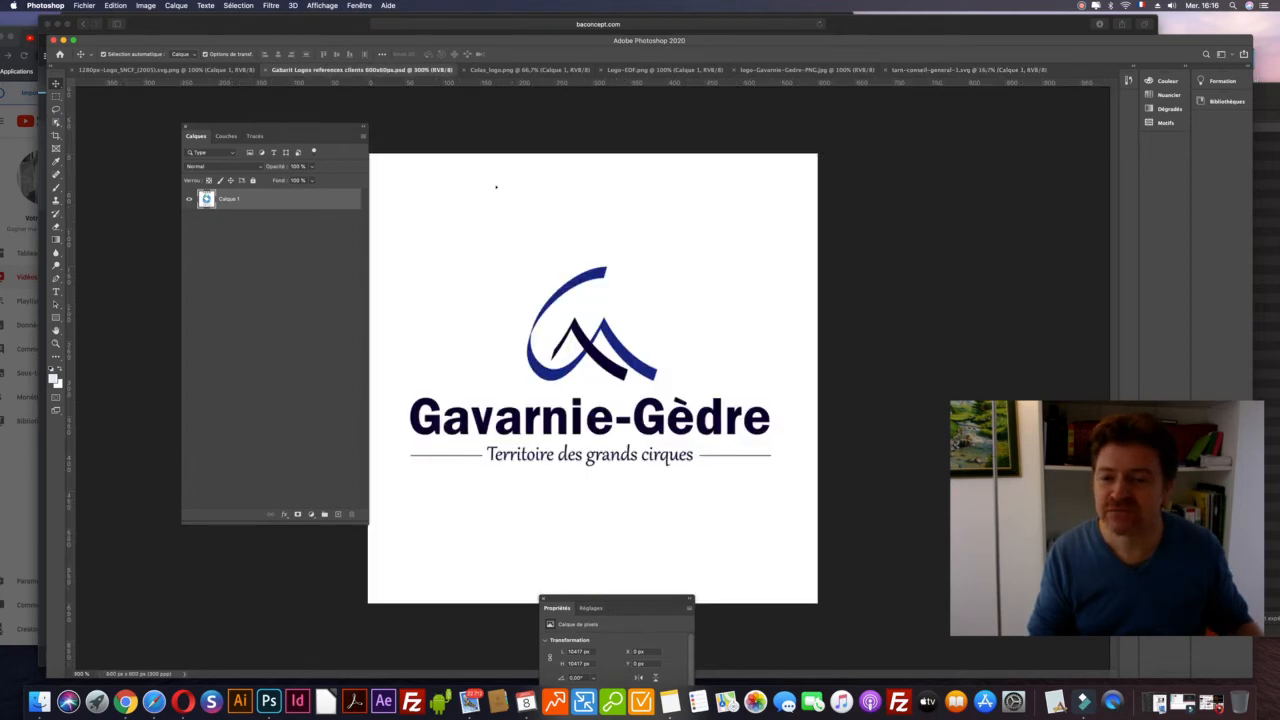
left_click_drag(552, 255, 552, 255)
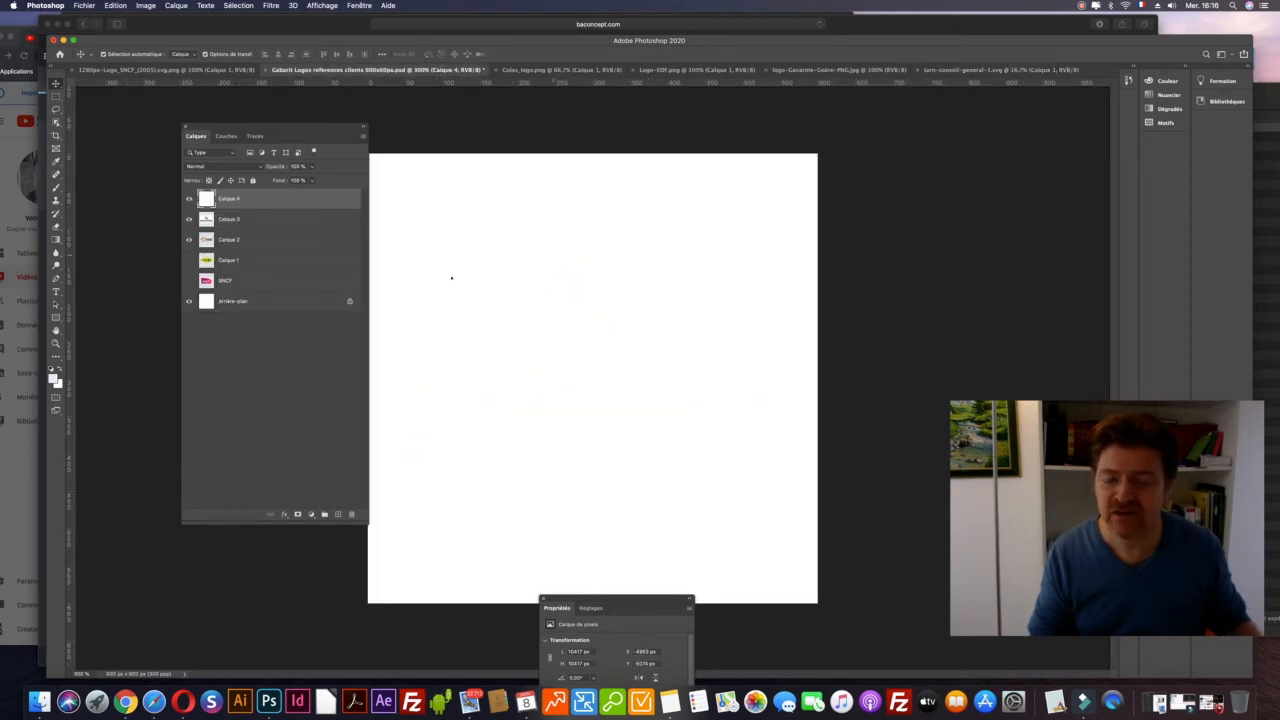
Step: Shrink the oversized Tarn Conseil Général logo proportionally to about 4.2% so it roughly fits the square
key("super+minus")
key("super+minus")
key("super+minus")
key("super+minus")
key("super+minus")
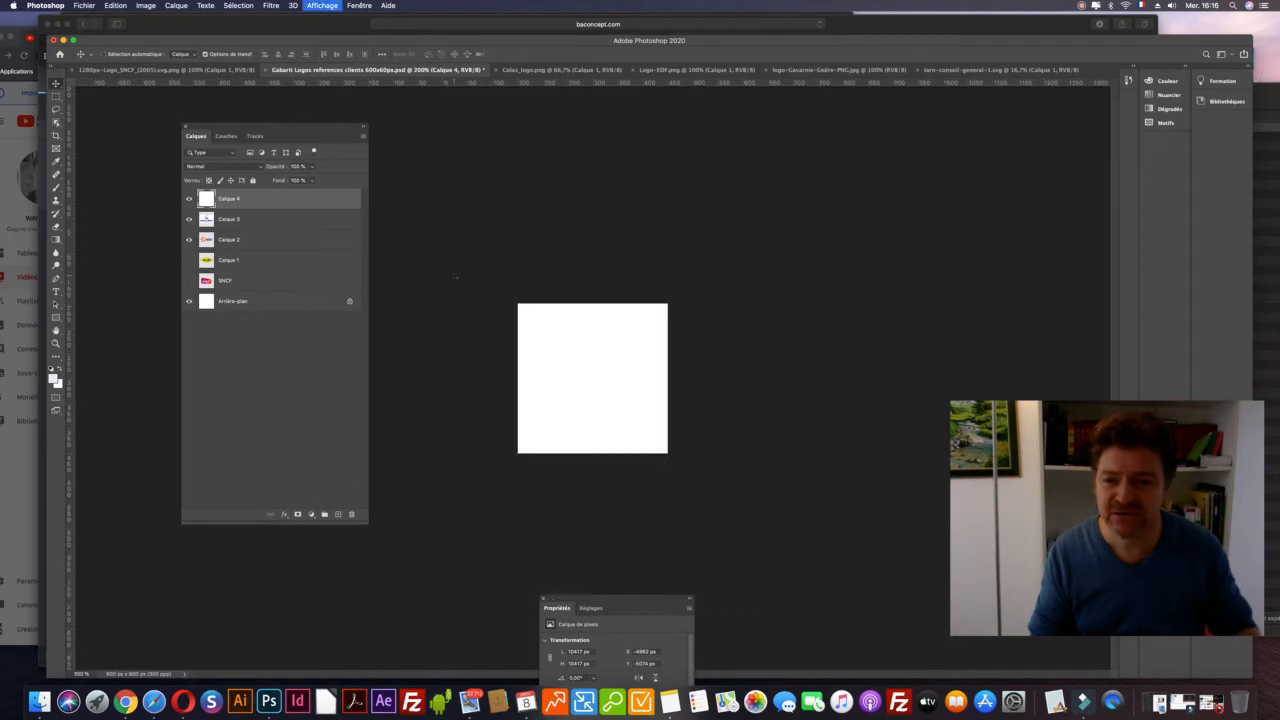
key("super+minus")
key("super+minus")
key("super+minus")
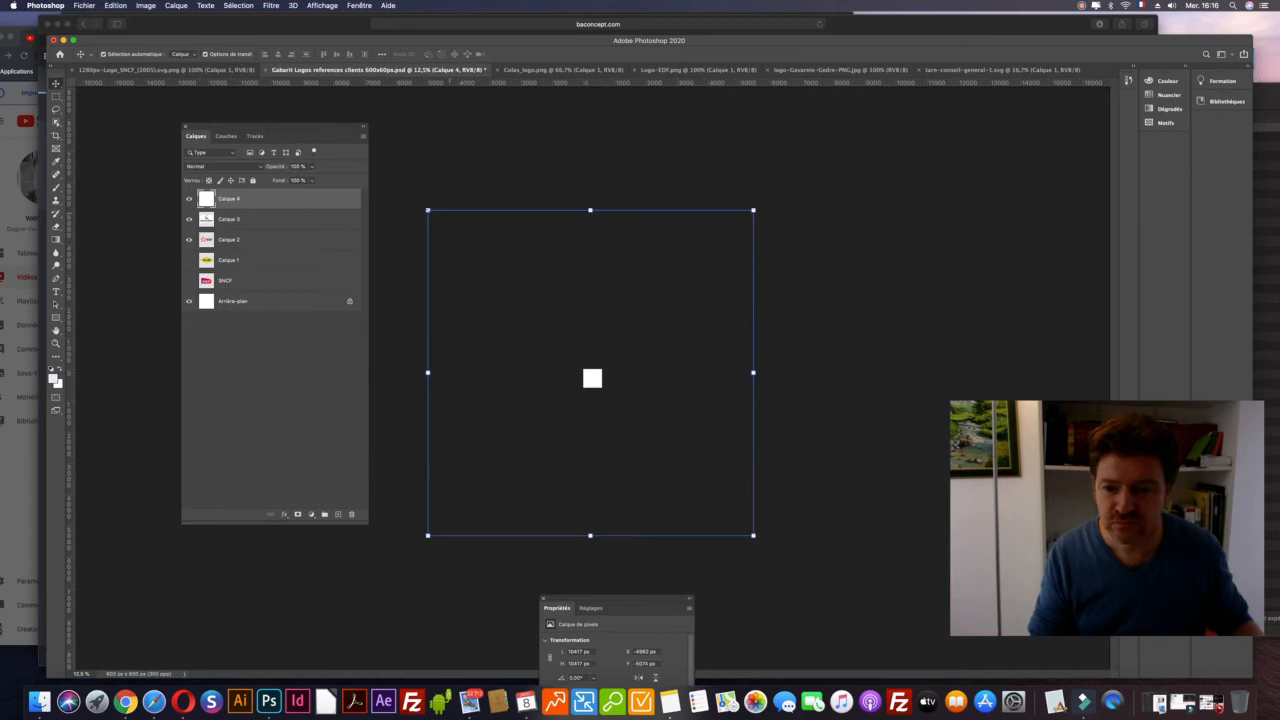
left_click_drag(427, 210, 589, 372)
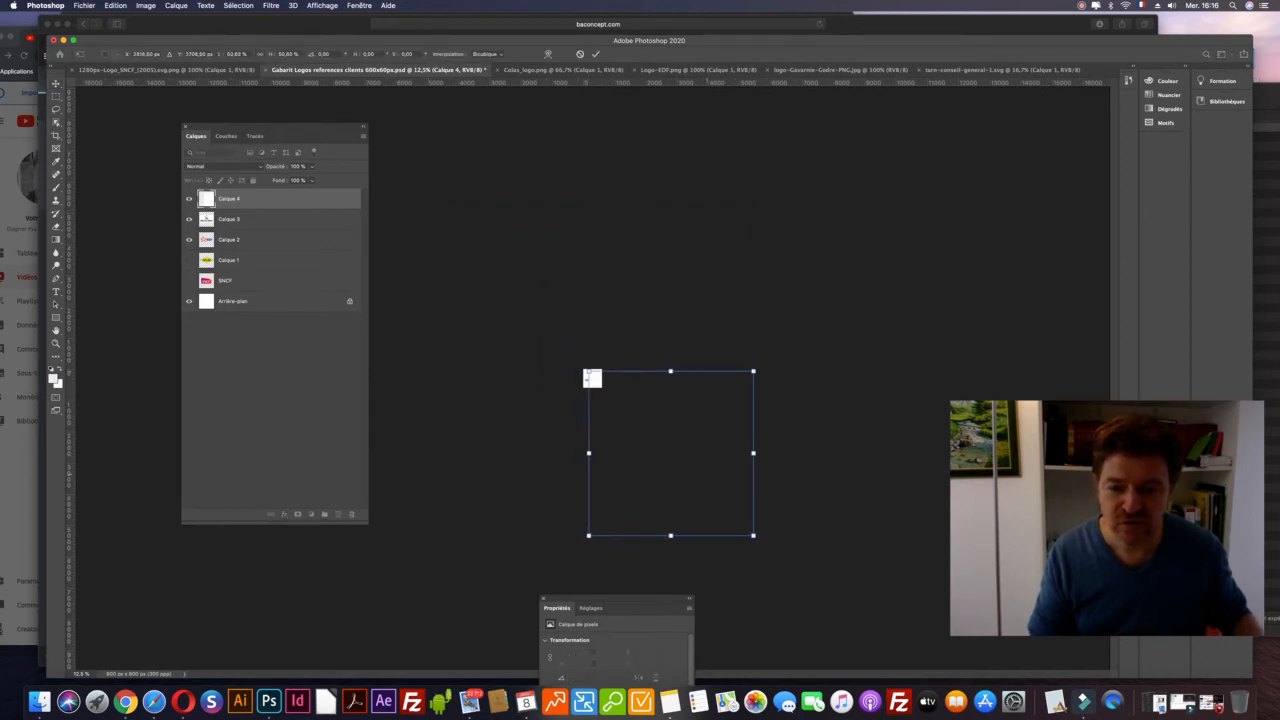
left_click_drag(753, 535, 603, 387)
key("super+plus")
key("super+plus")
key("super+plus")
key("super+plus")
key("super+plus")
key("super+plus")
key("super+plus")
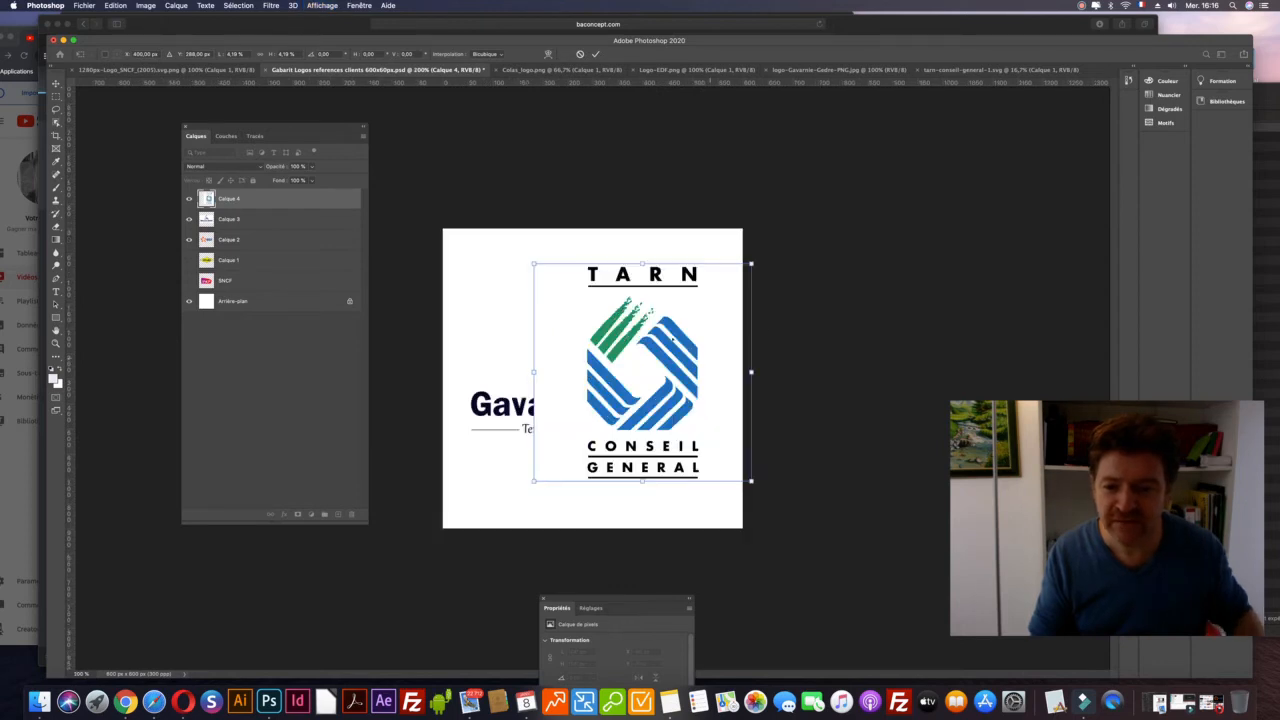
Step: Enlarge the Tarn logo to about 461 × 461 px and centre it in the square, with the Gavarnie-Gèdre and EDF layers hidden
left_click_drag(533, 481, 521, 493)
left_click_drag(662, 407, 627, 405)
key("Return")
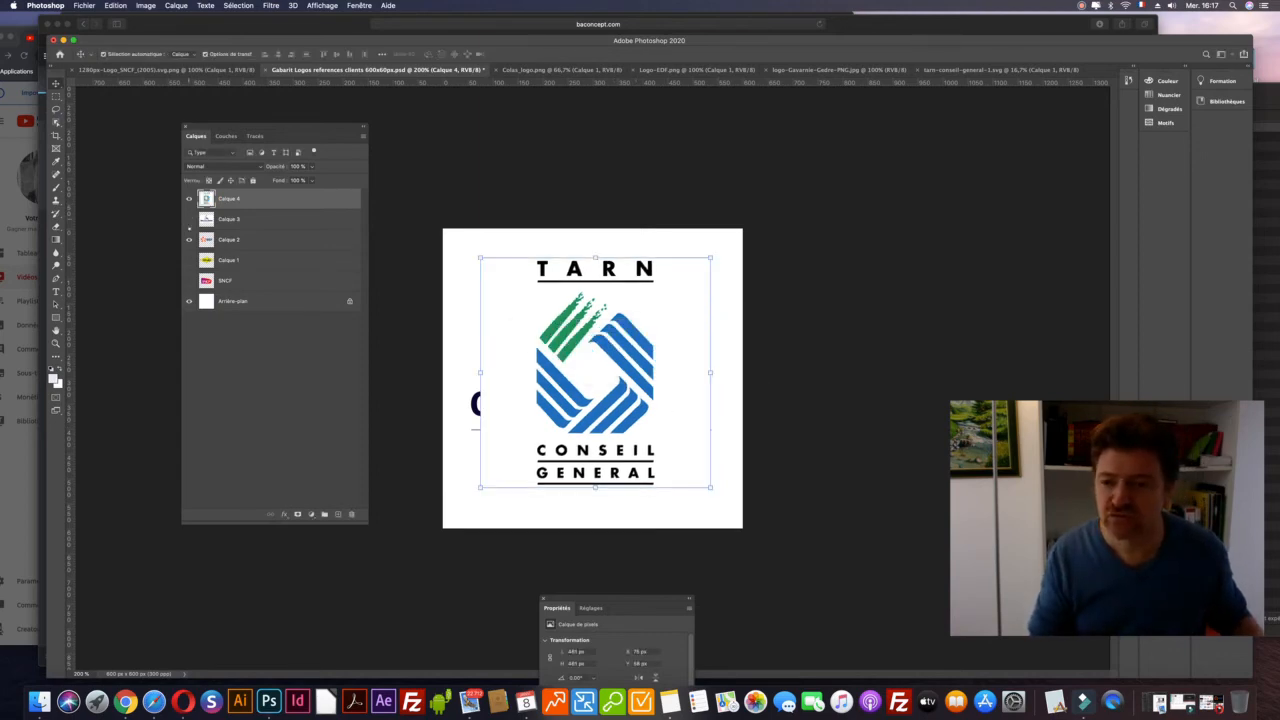
left_click_drag(624, 297, 632, 297)
left_click(604, 199)
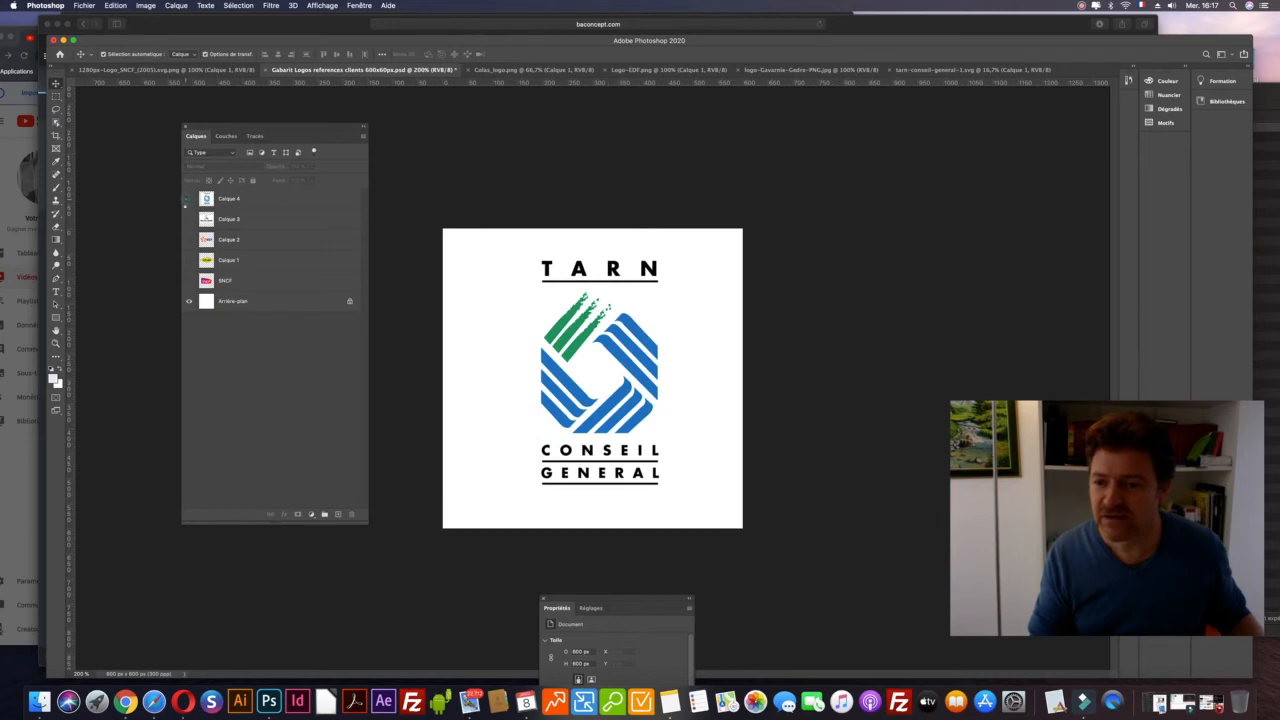
Step: Check the logo layers by toggling their visibility, leave only the Tarn logo and background shown, and save the template
left_click(189, 198)
left_click(189, 218)
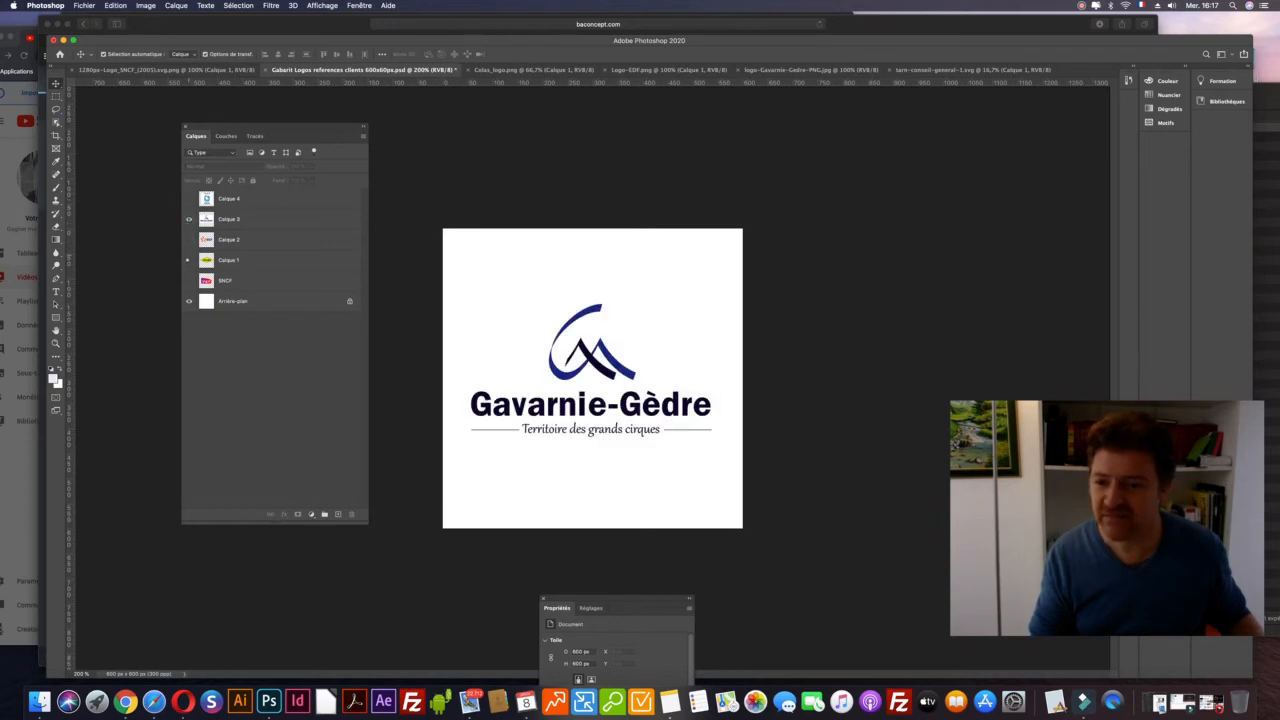
left_click(189, 218)
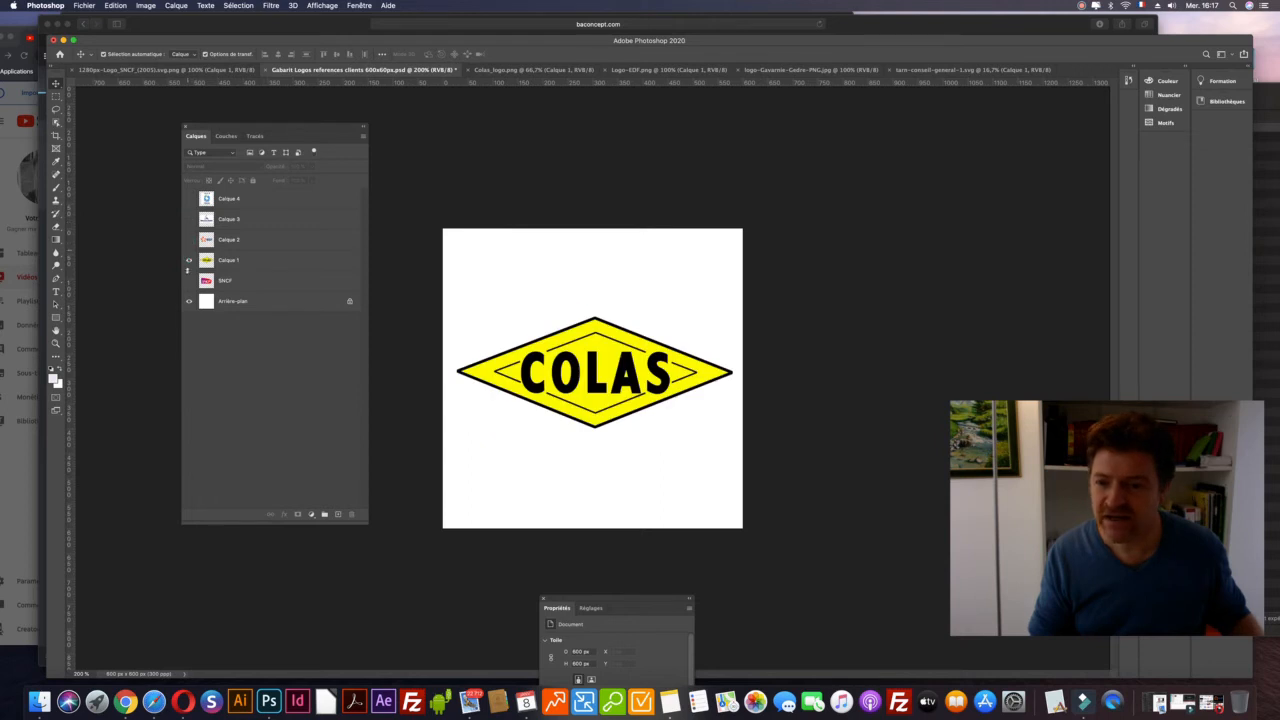
left_click(189, 260)
left_click(189, 280)
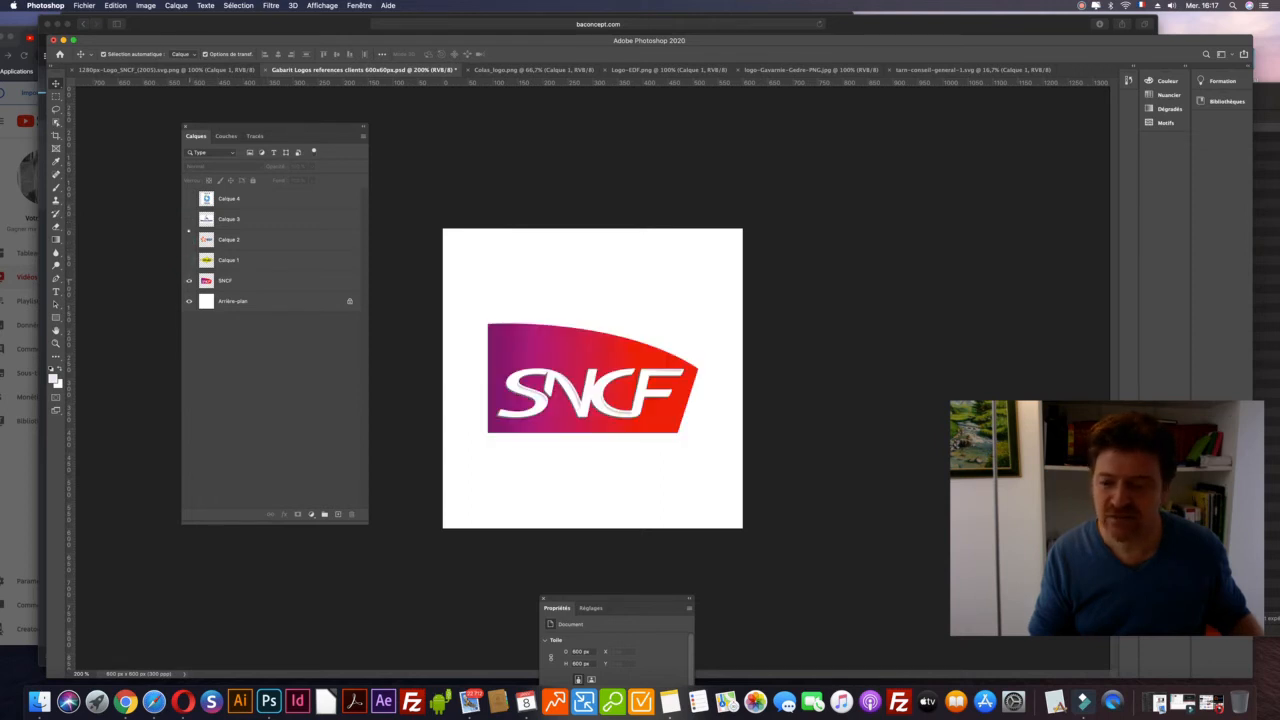
left_click(189, 198)
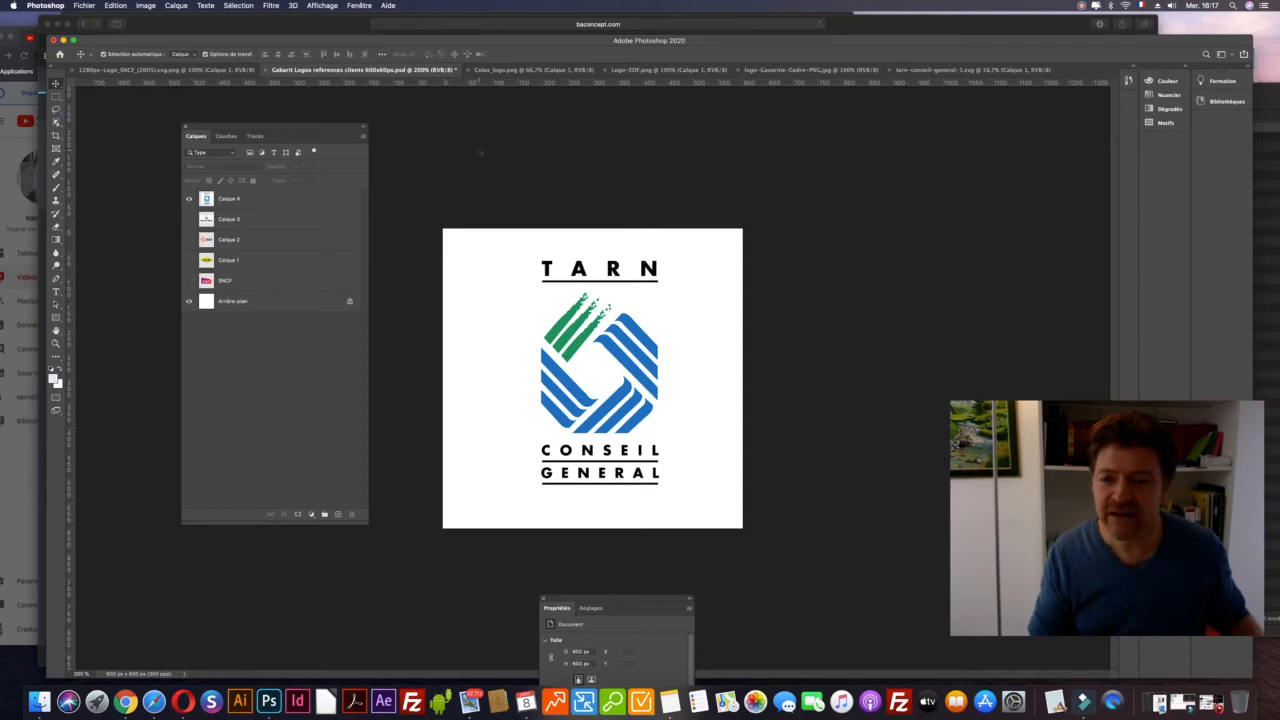
key("super+s")
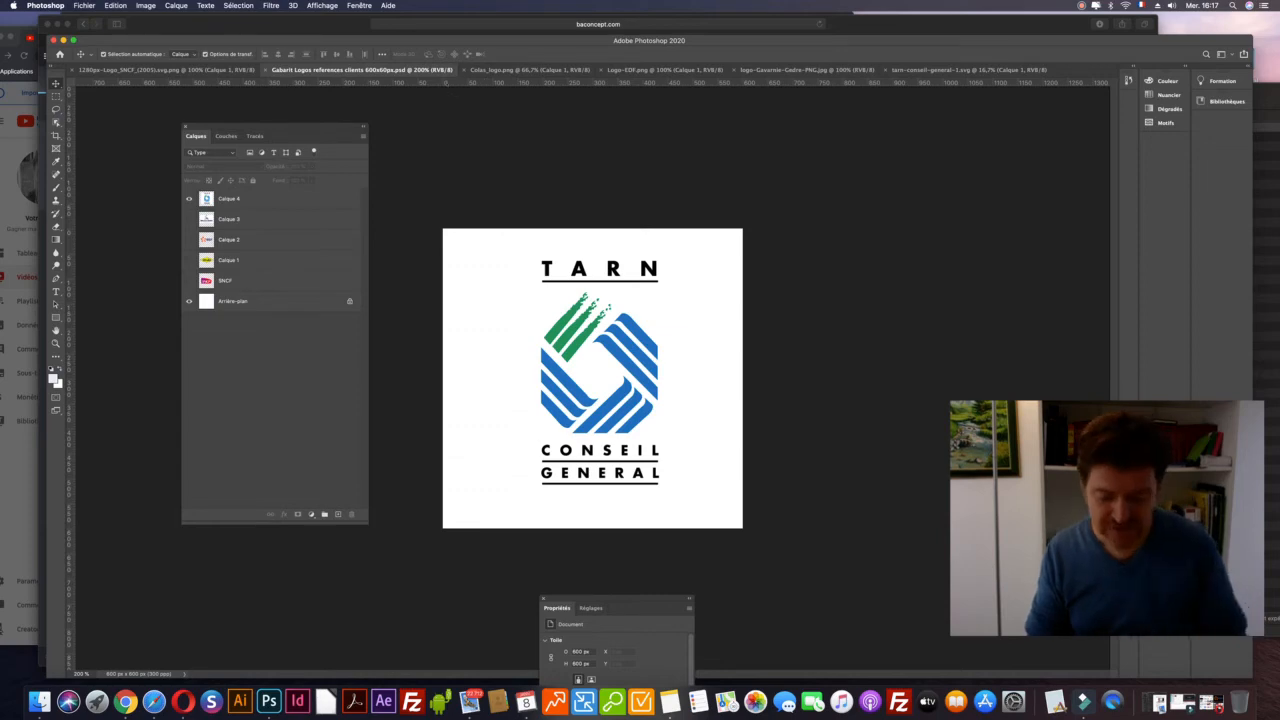
Step: Preview EVL logo 2.png in the Références logos folder and open it
key("super+o")
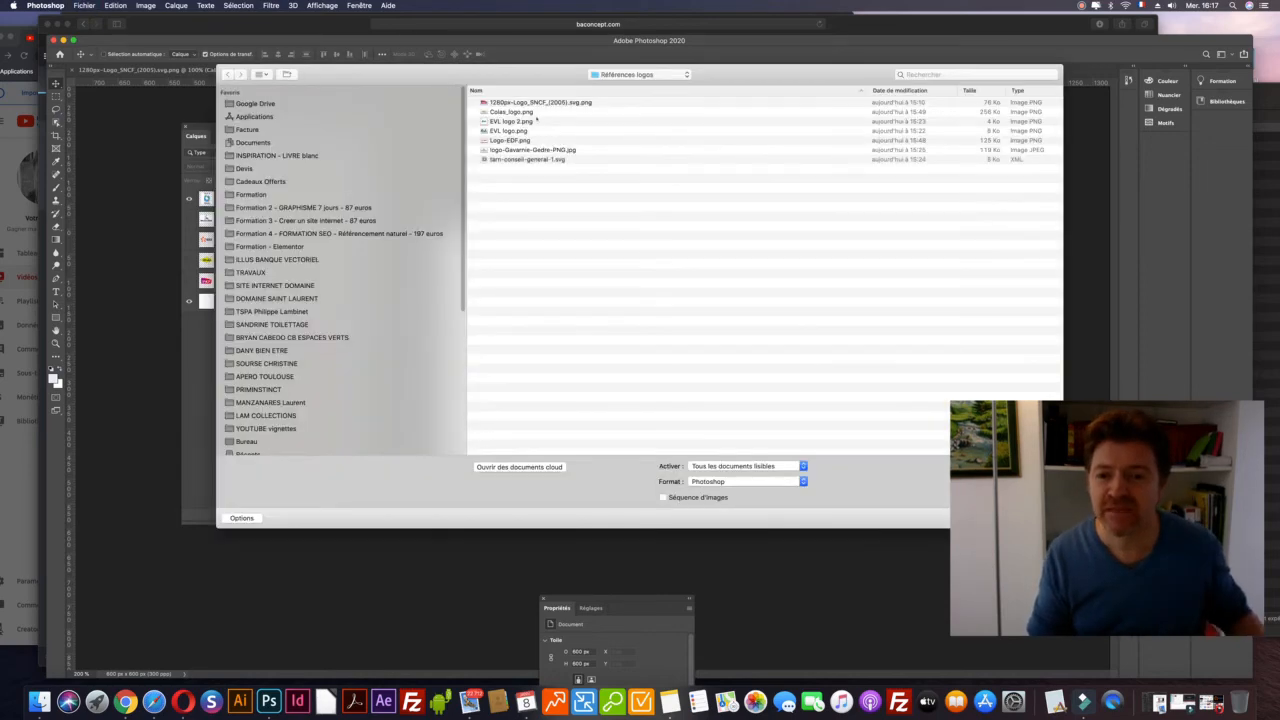
left_click(527, 121)
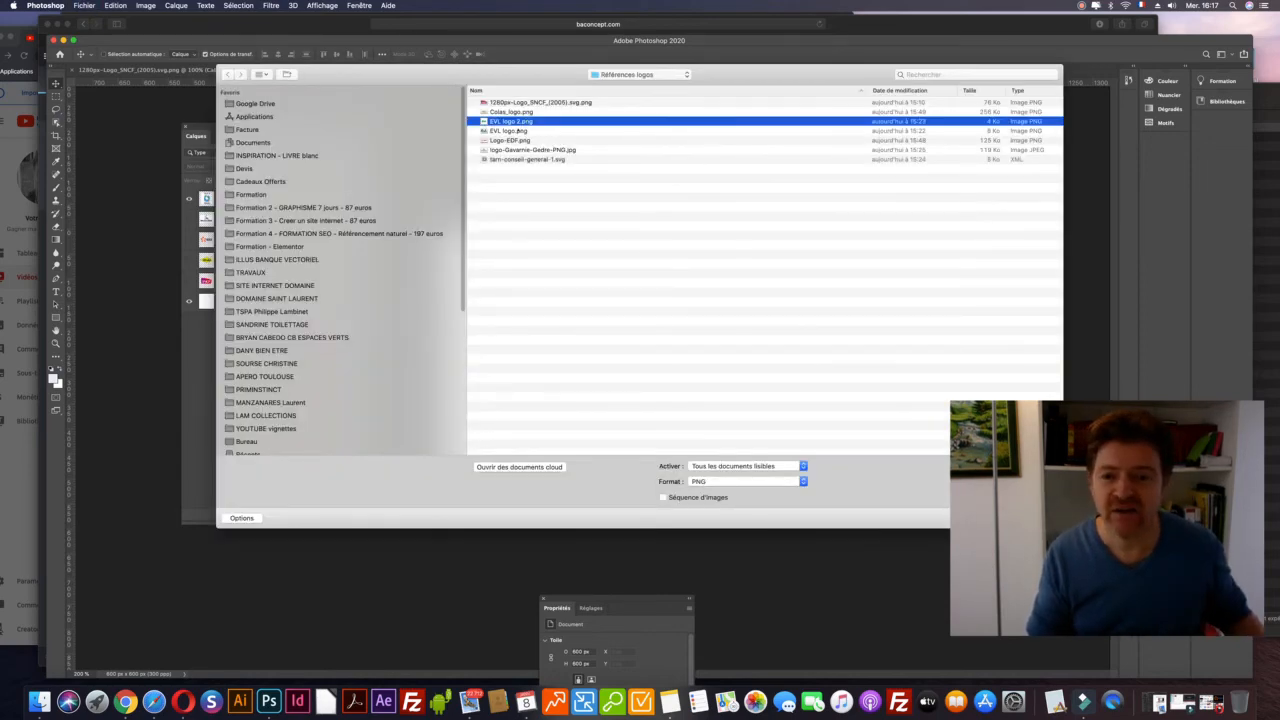
key("space")
key("space")
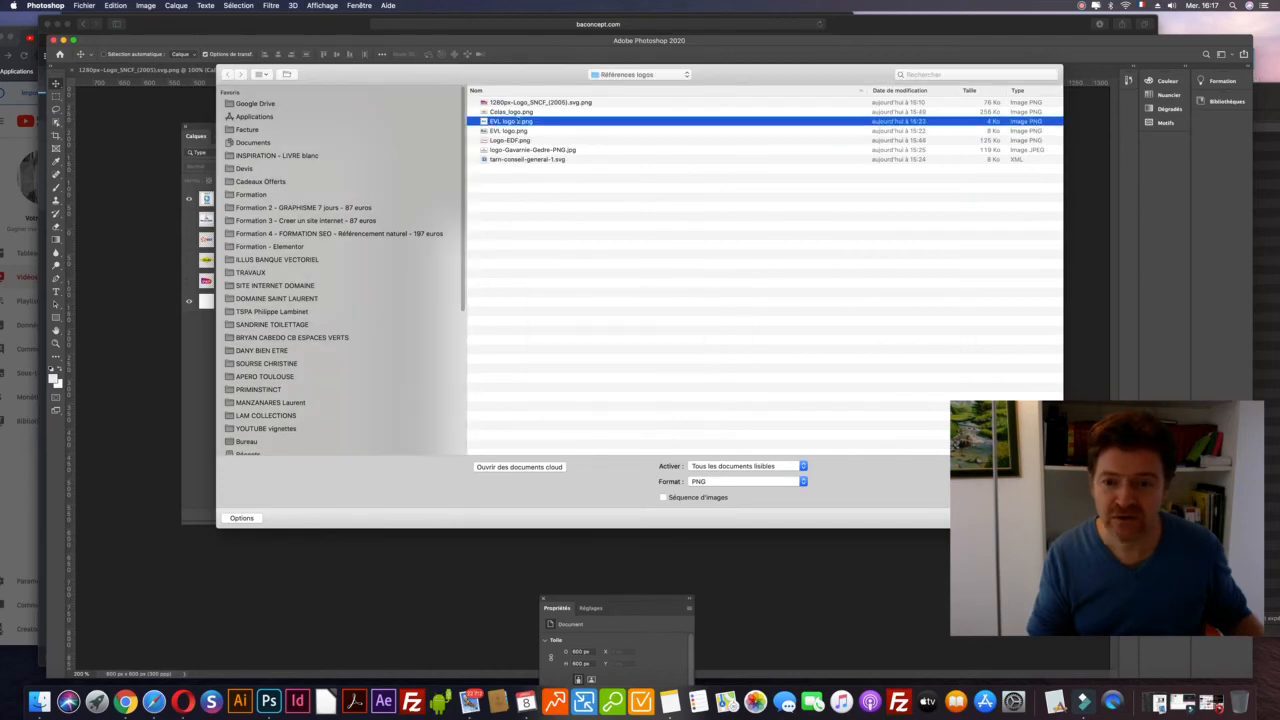
key("space")
key("space")
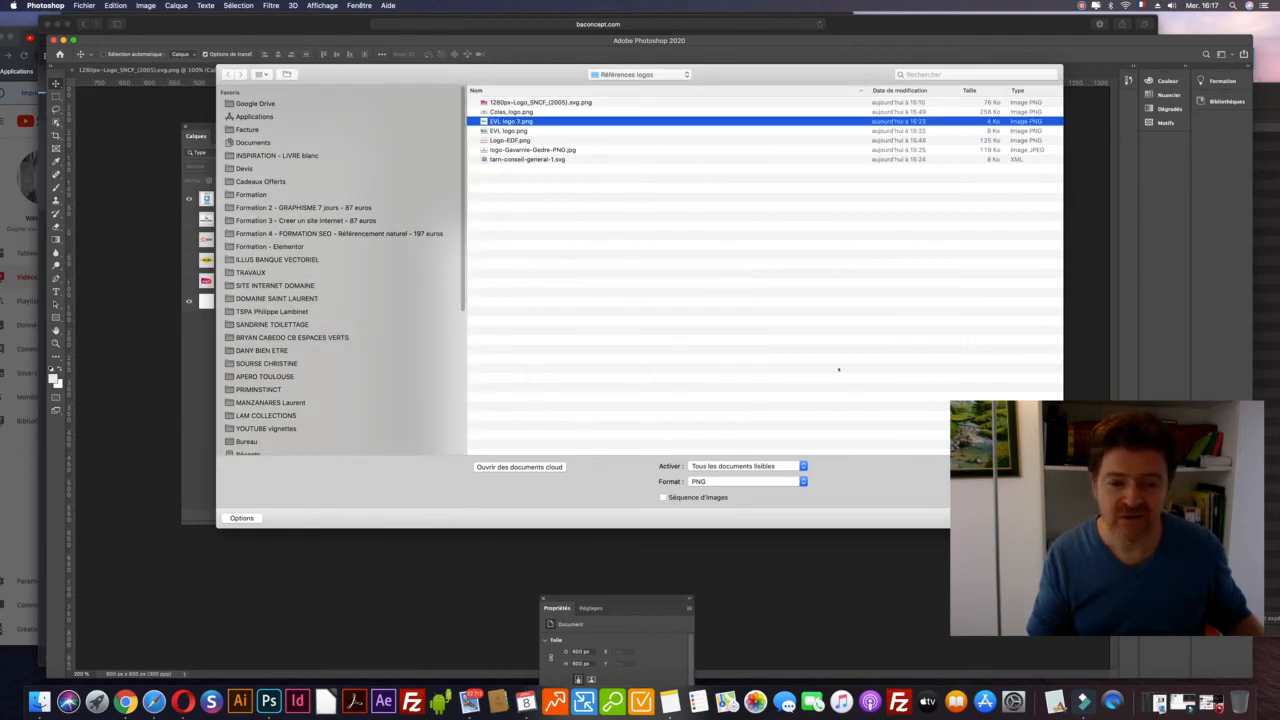
left_click_drag(813, 84, 698, 84)
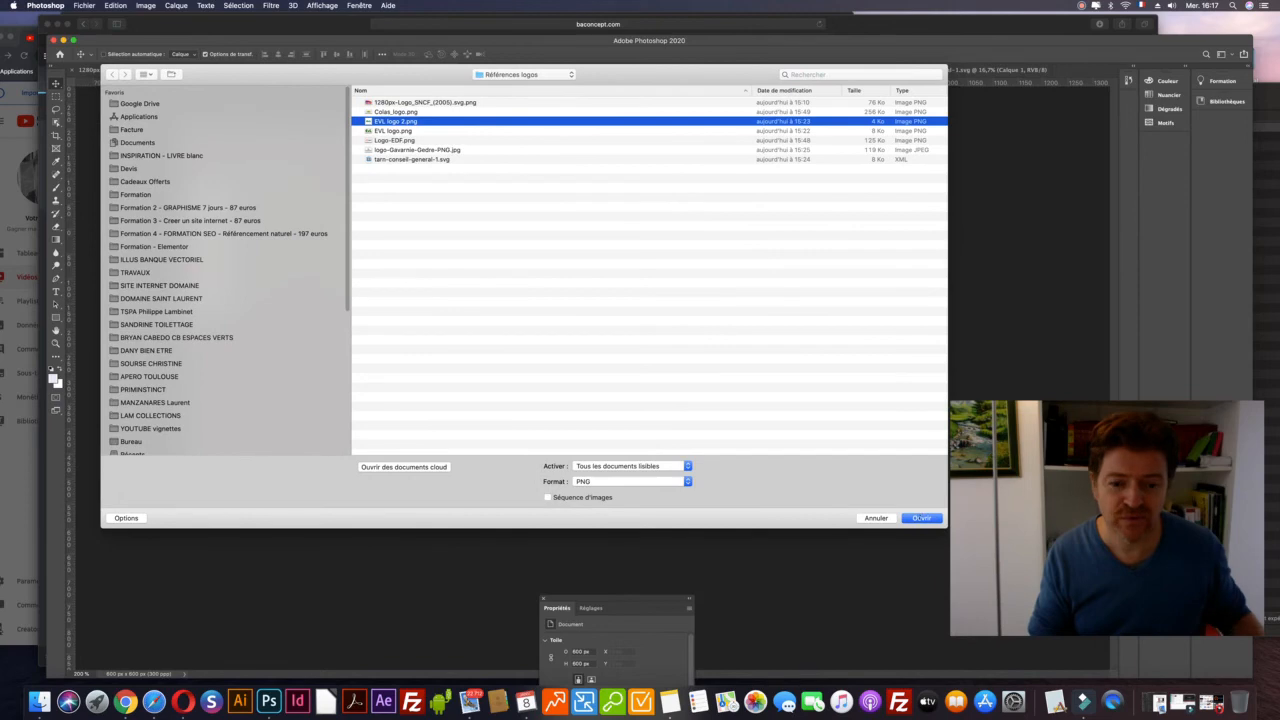
left_click(918, 517)
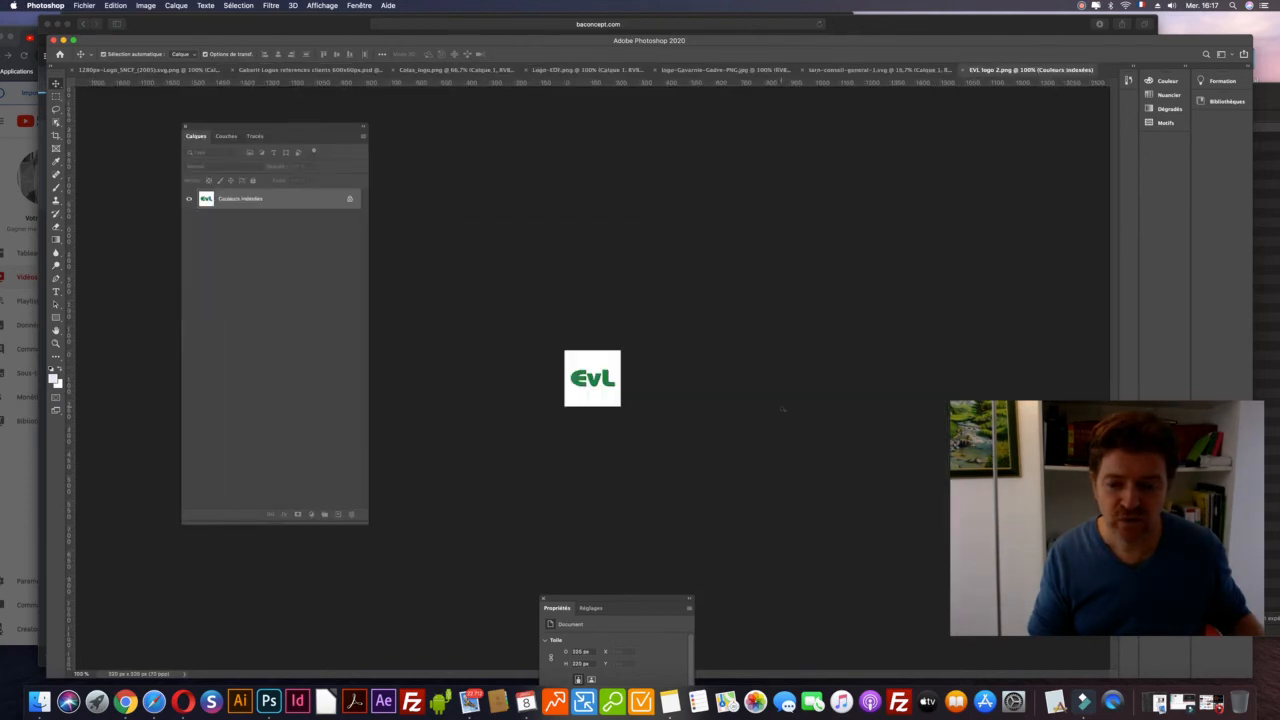
Step: Try to bring the EVL logo, still in indexed colours, into the square template document
left_click_drag(592, 379, 514, 283)
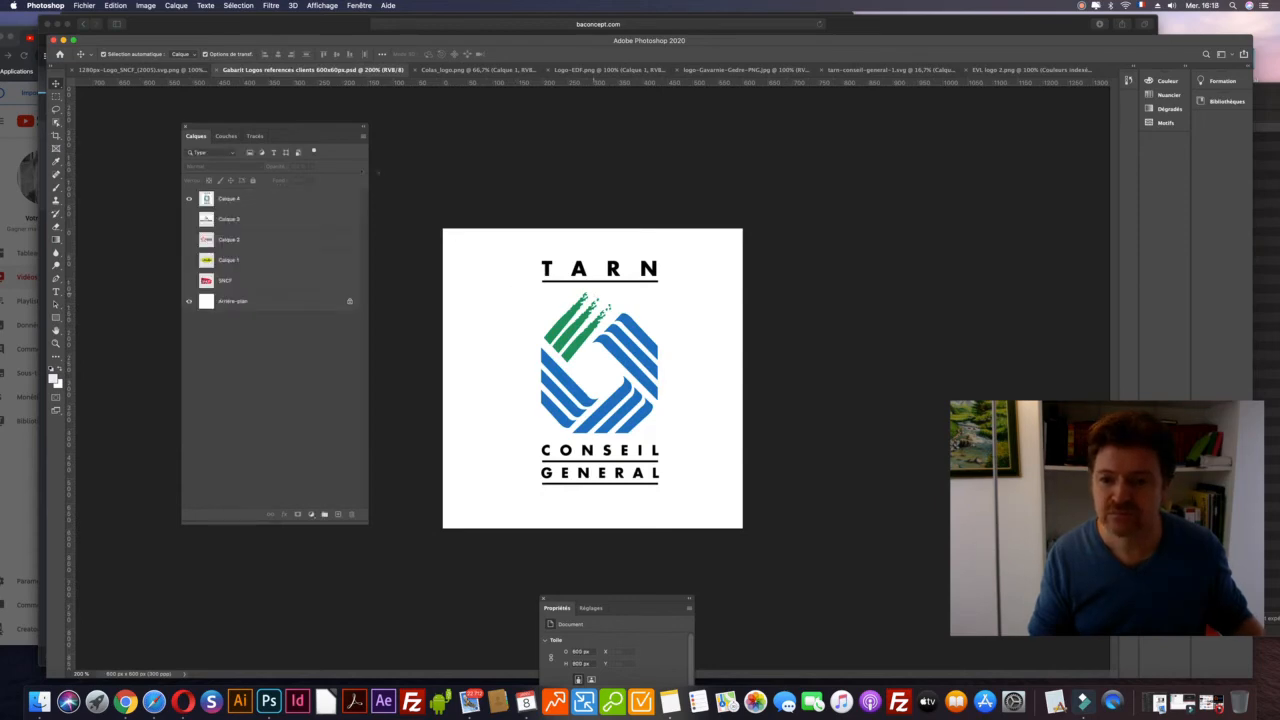
left_click_drag(331, 124, 293, 391)
left_click(988, 71)
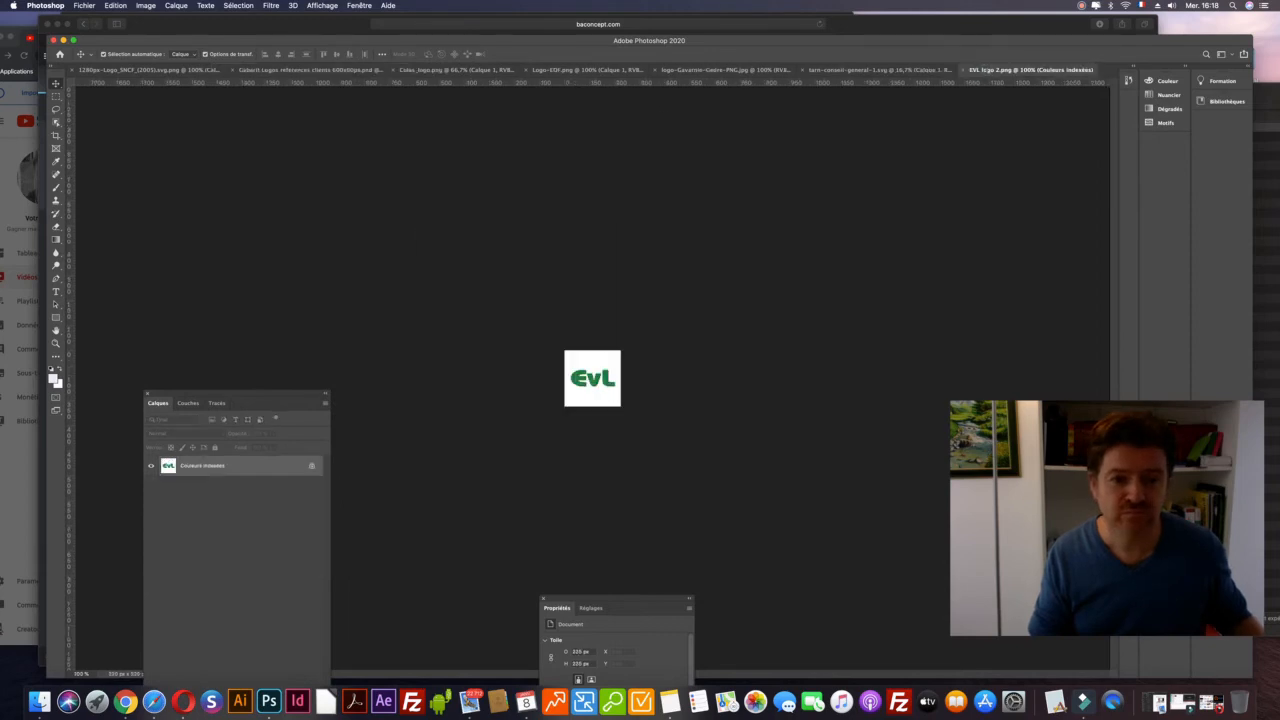
left_click_drag(603, 382, 312, 74)
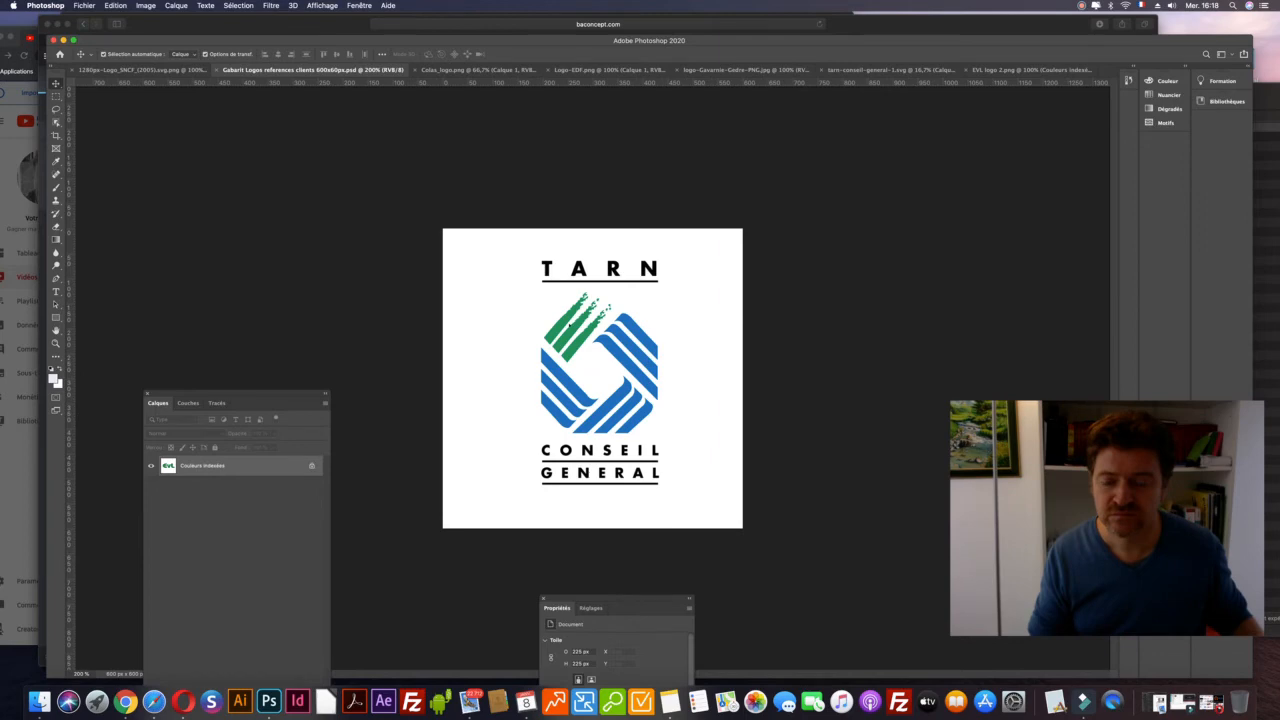
left_click_drag(595, 382, 596, 384)
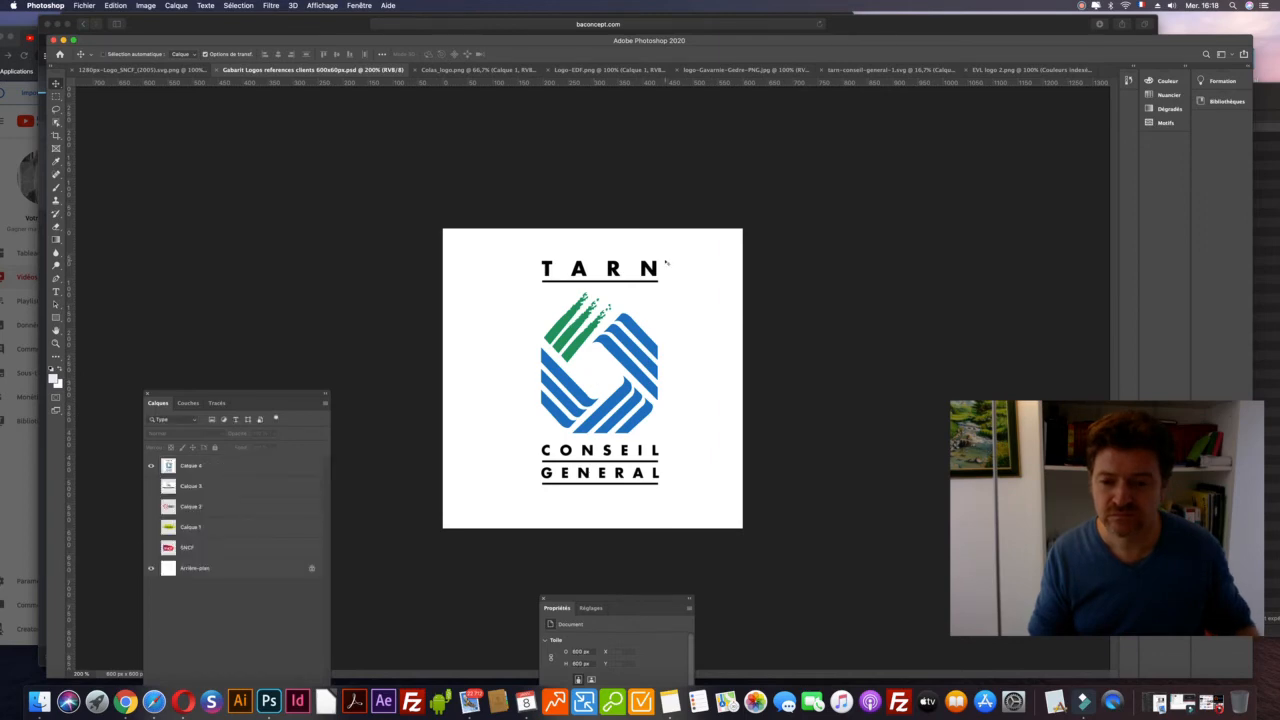
key("super+minus")
key("super+minus")
key("super+minus")
key("super+plus")
key("super+plus")
key("super+plus")
key("super+plus")
key("super+plus")
key("super+plus")
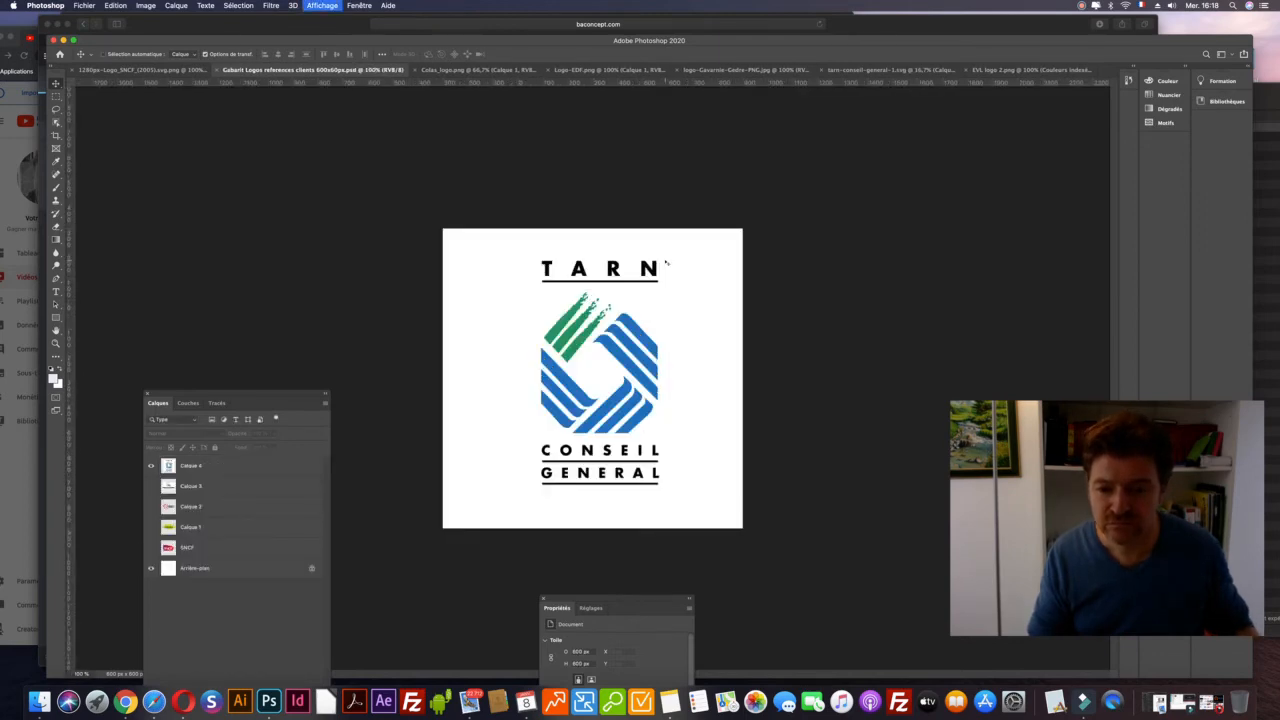
key("super+0")
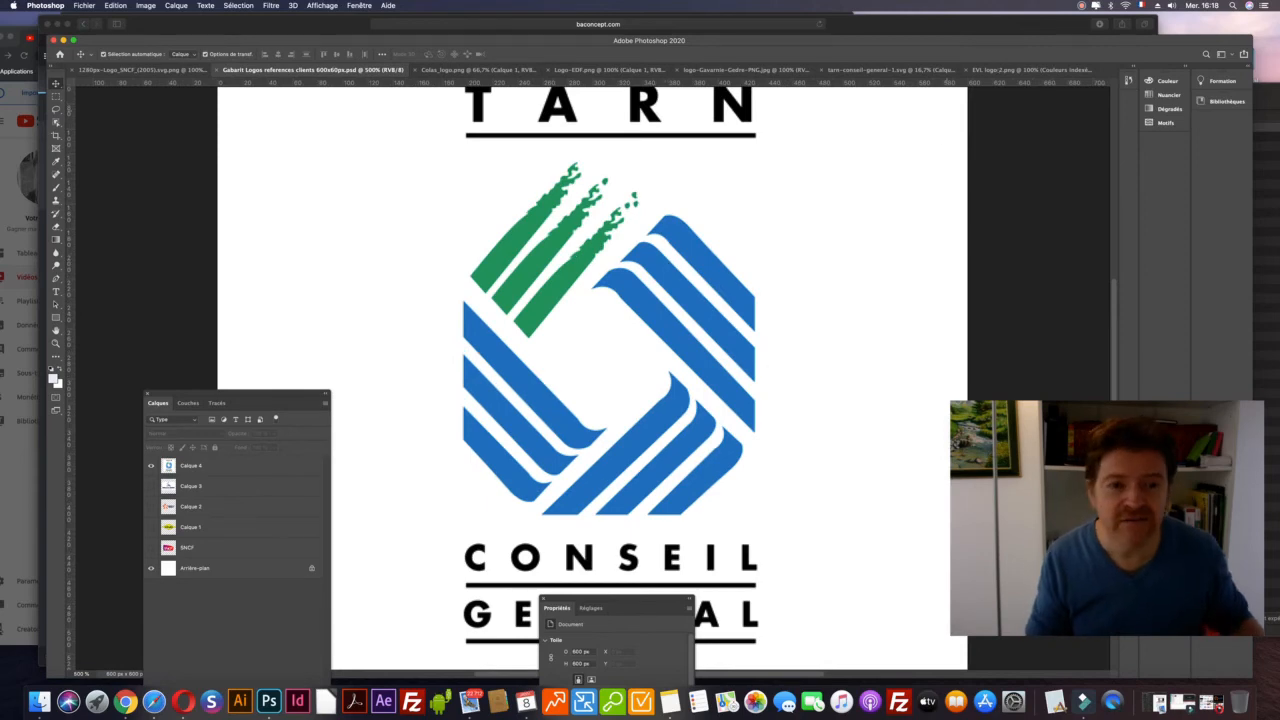
Step: Convert the EVL logo 2.png image from indexed colours to RGB colour mode (Couleurs RVB)
left_click(1000, 70)
left_click(152, 5)
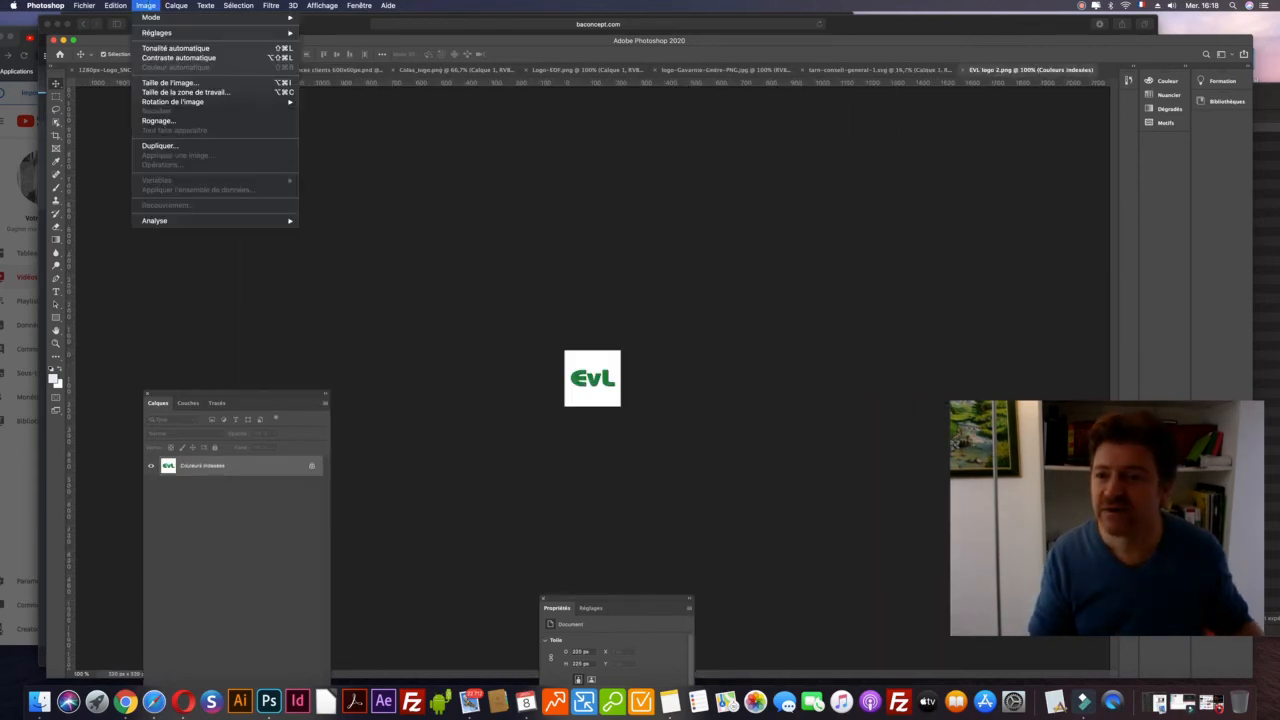
mouse_move(152, 17)
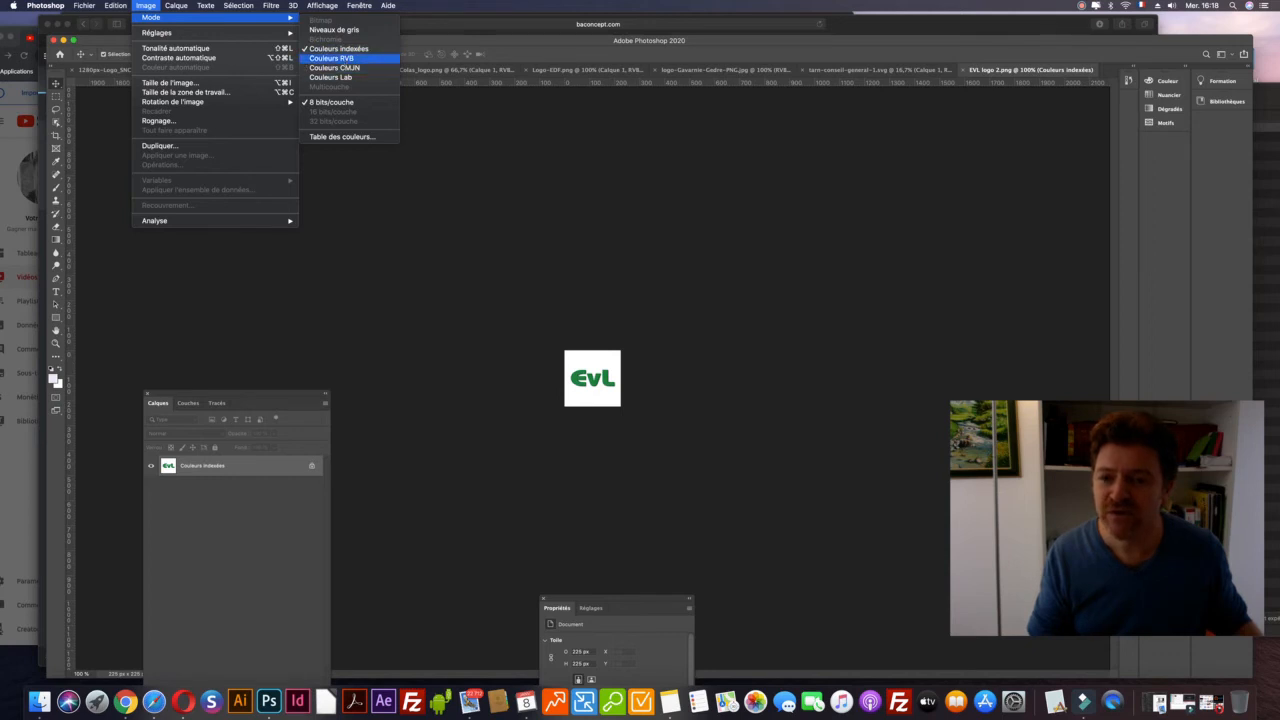
left_click(331, 58)
Step: Copy the EVL logo image into the square template as a new layer above the Tarn logo
key("super+plus")
key("super+plus")
key("super+plus")
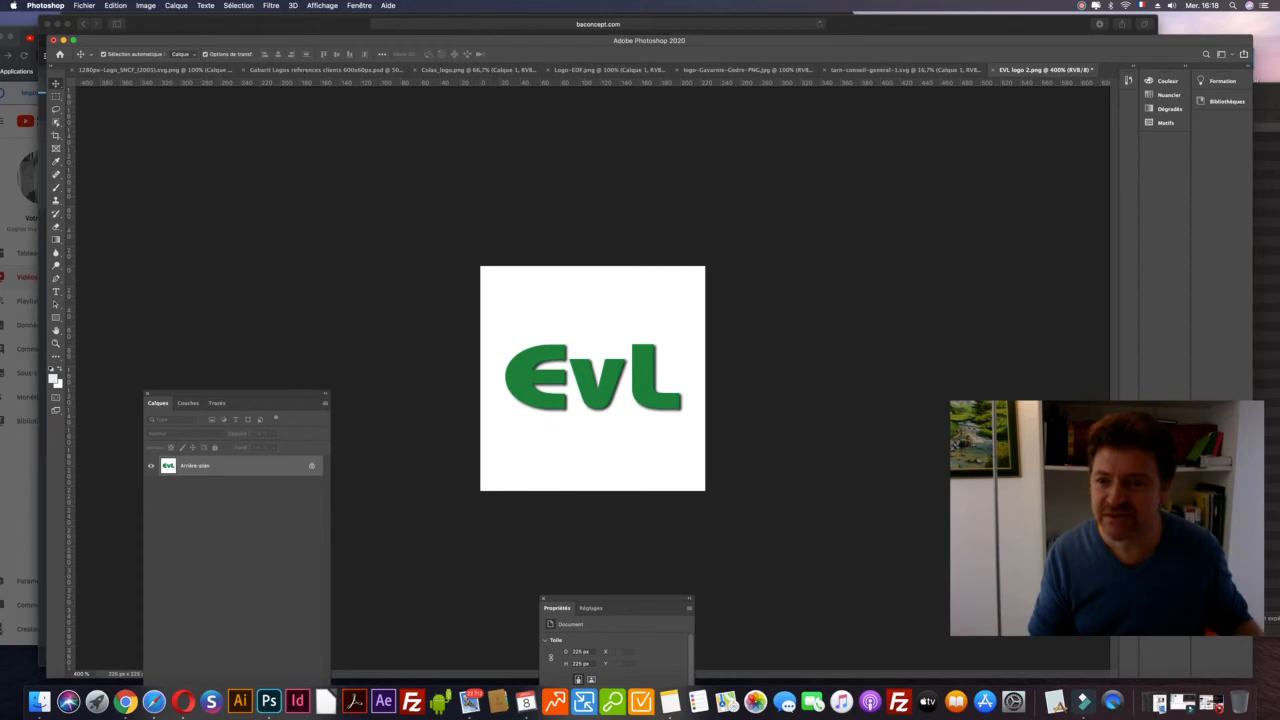
left_click_drag(595, 382, 511, 257)
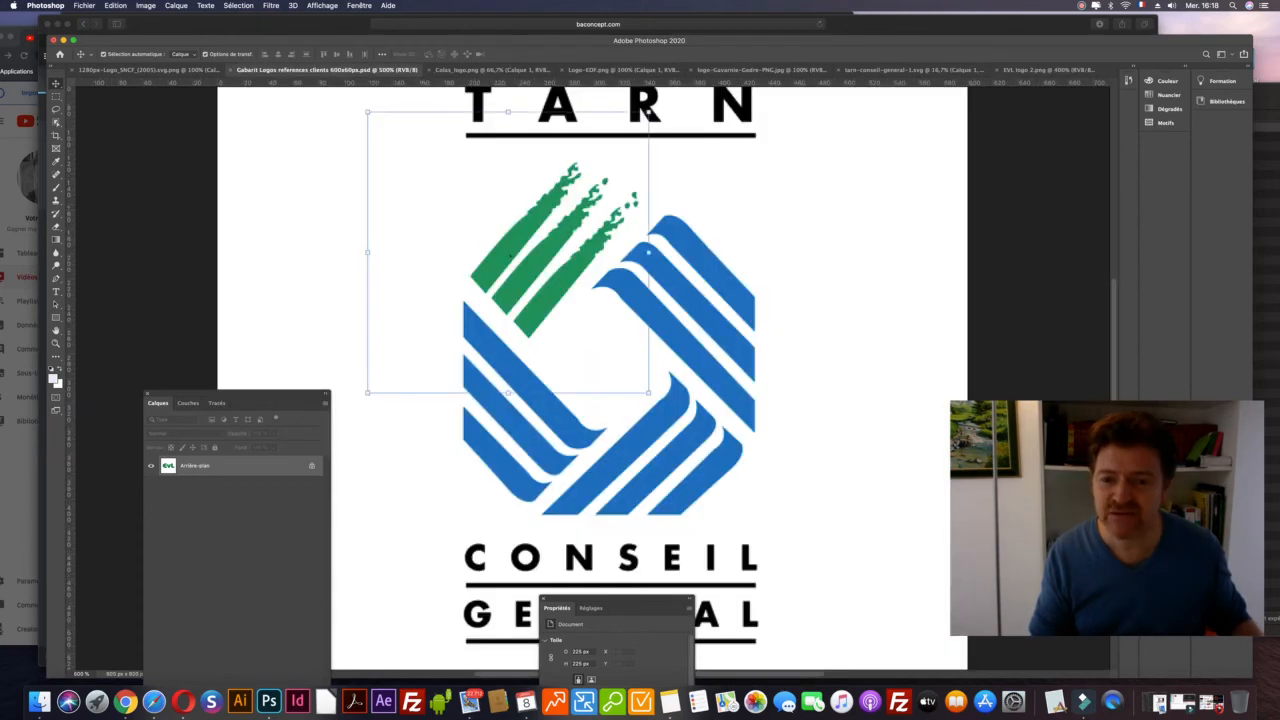
key("super+minus")
key("super+minus")
key("super+minus")
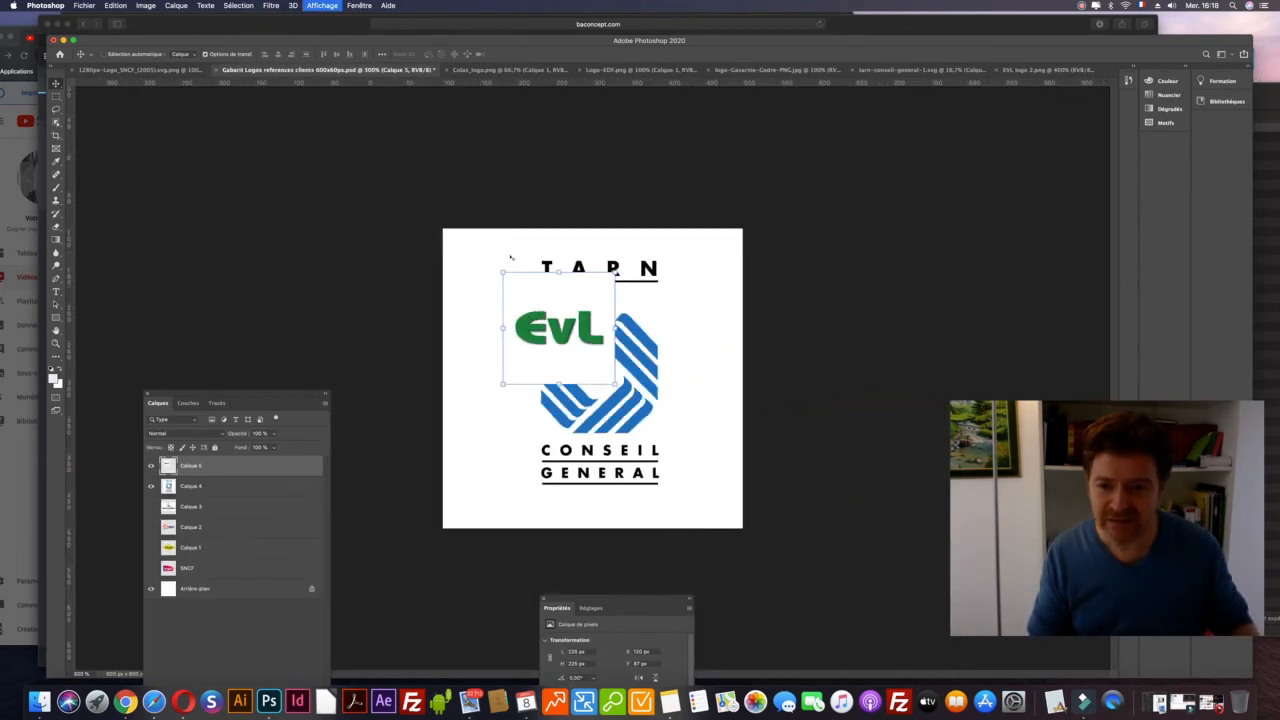
Step: Enlarge the EVL logo layer to about 520 × 520 px, centre it in the square, and deselect it
left_click_drag(615, 383, 720, 522)
left_click_drag(470, 501, 446, 516)
left_click_drag(592, 422, 603, 393)
key("Return")
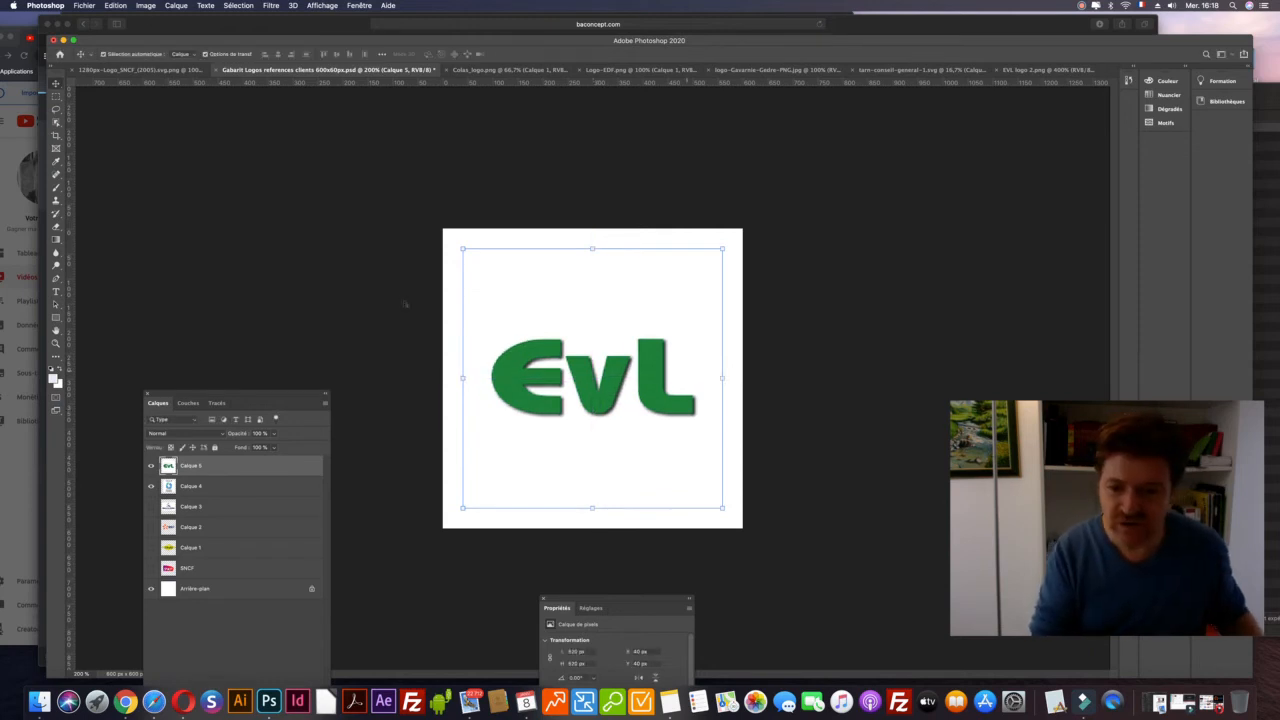
left_click(395, 296)
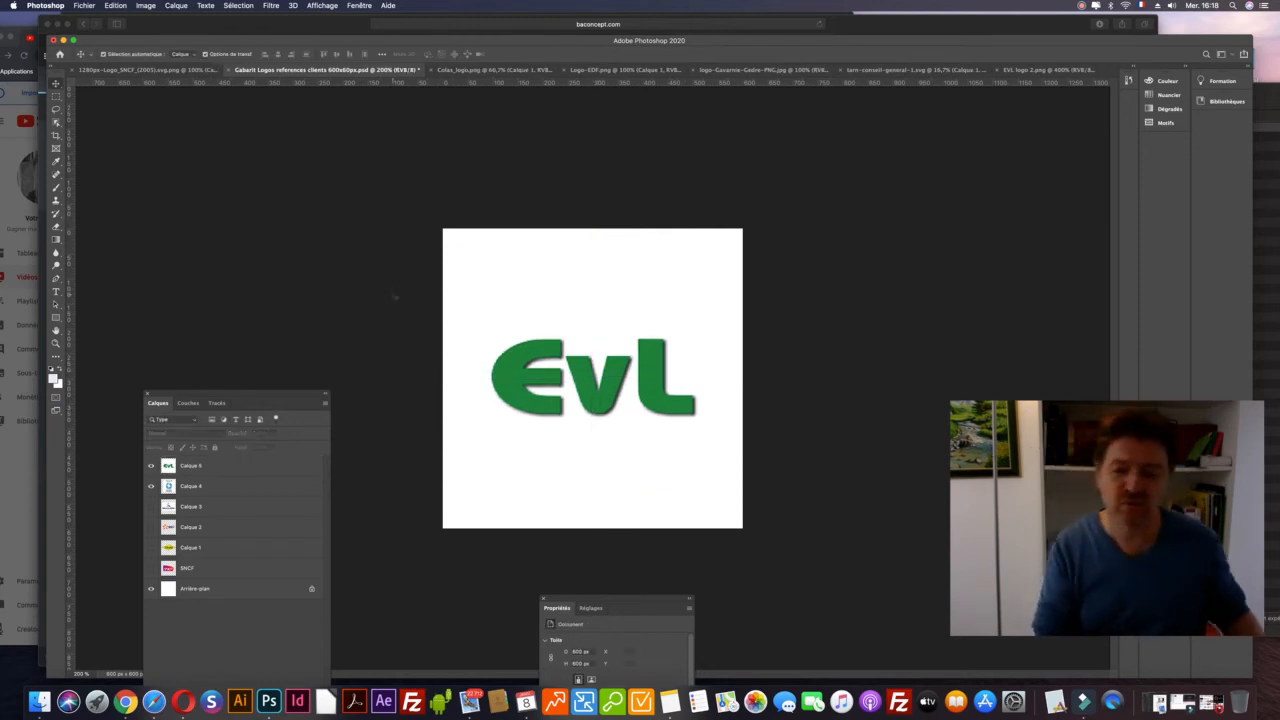
Step: Sharpen the EVL logo layer with the Contours plus nets filter
key("super+plus")
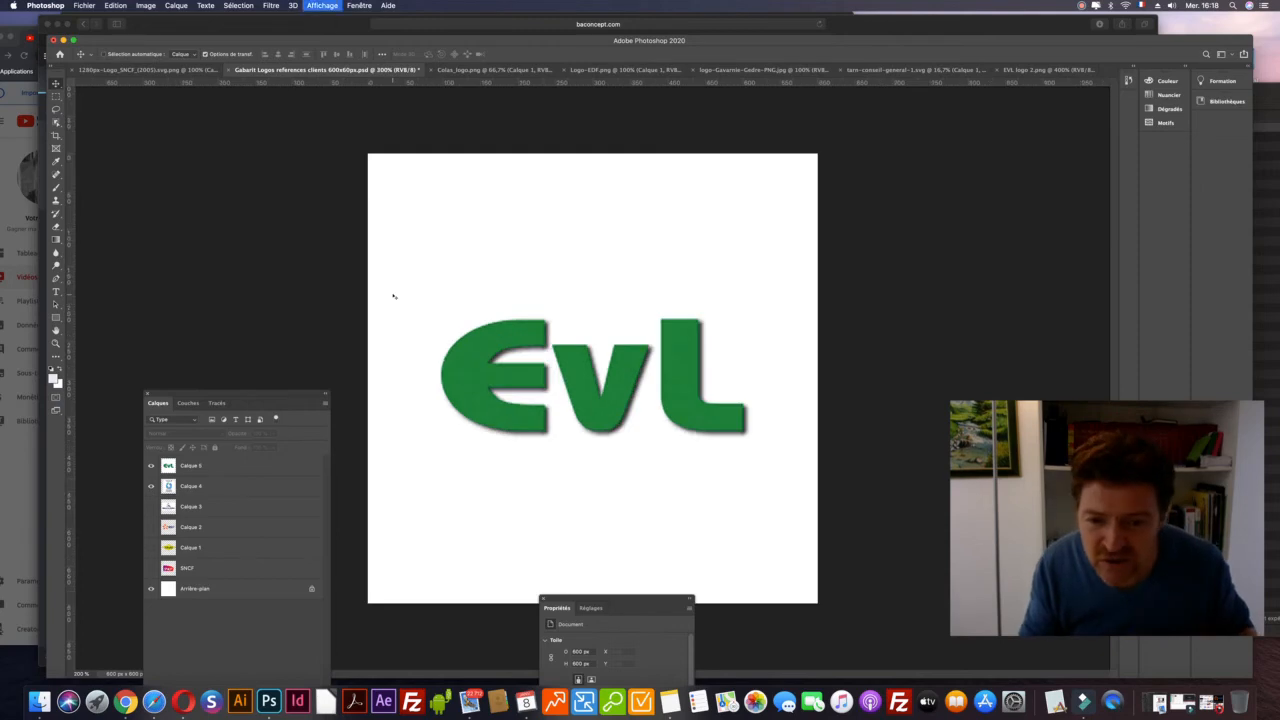
key("super+minus")
key("super+minus")
key("super+plus")
key("super+plus")
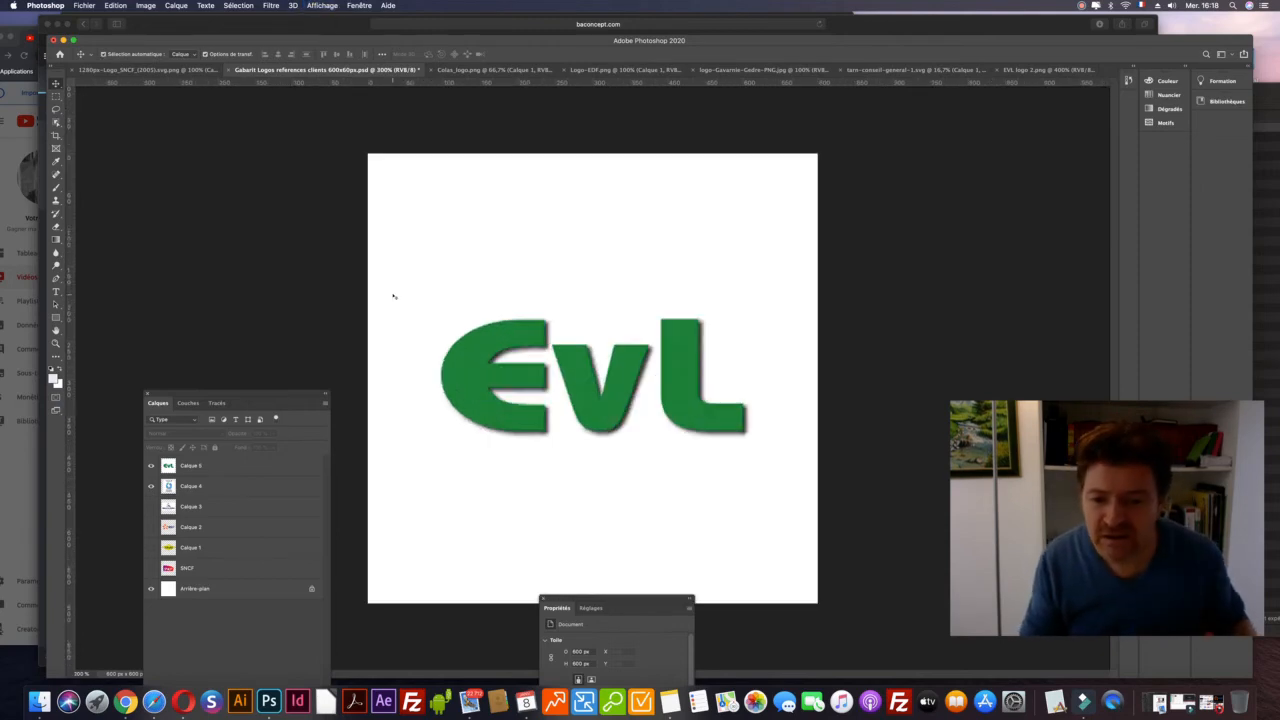
left_click(205, 6)
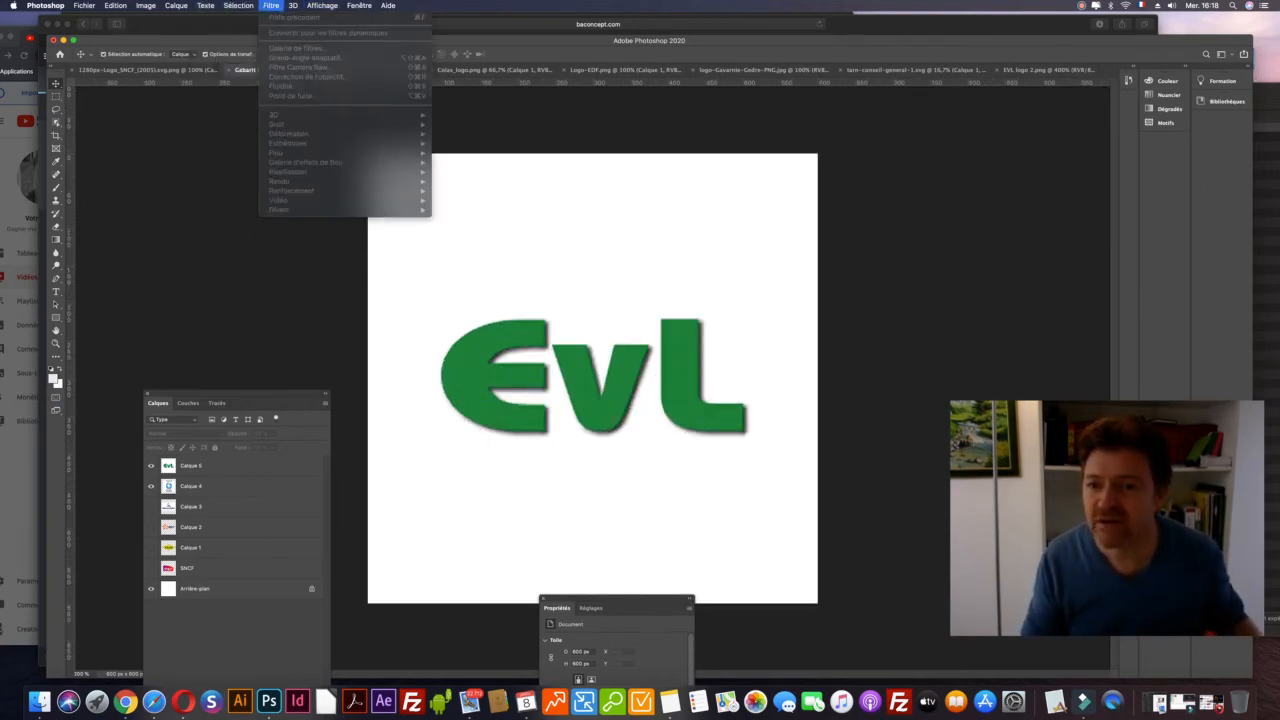
left_click(406, 355)
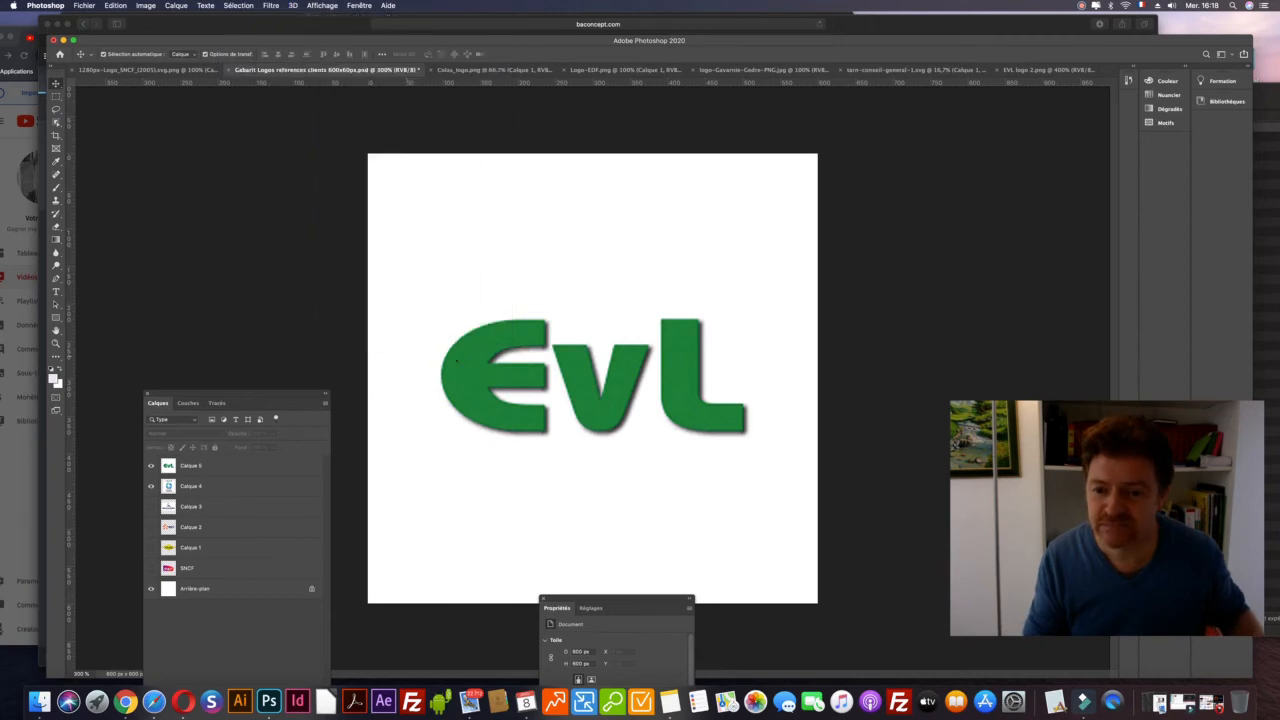
left_click(407, 367)
left_click(270, 5)
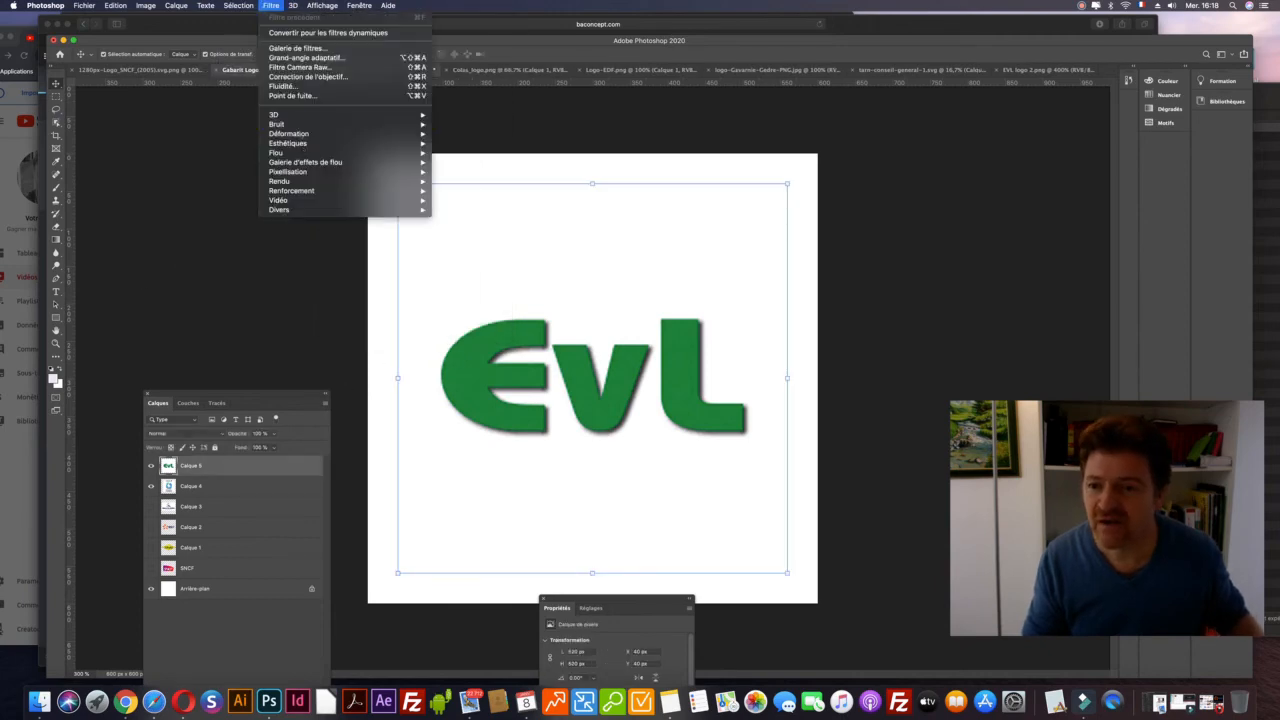
mouse_move(400, 190)
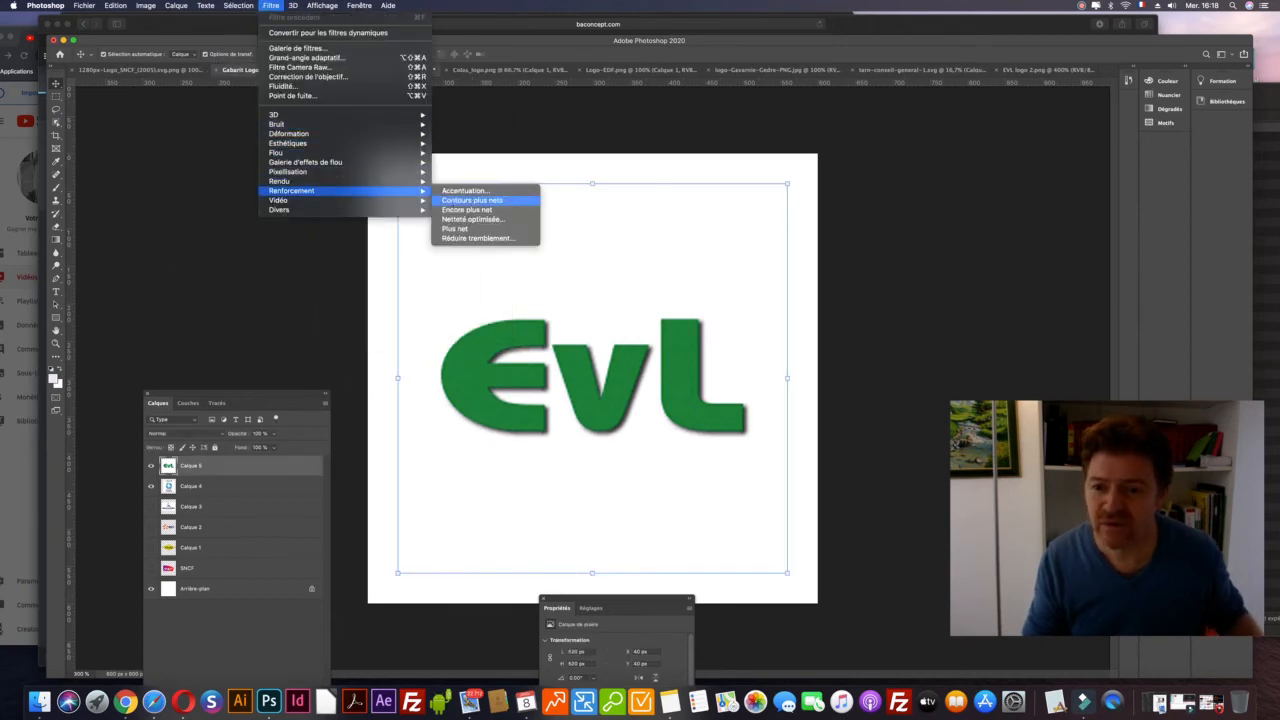
left_click(450, 209)
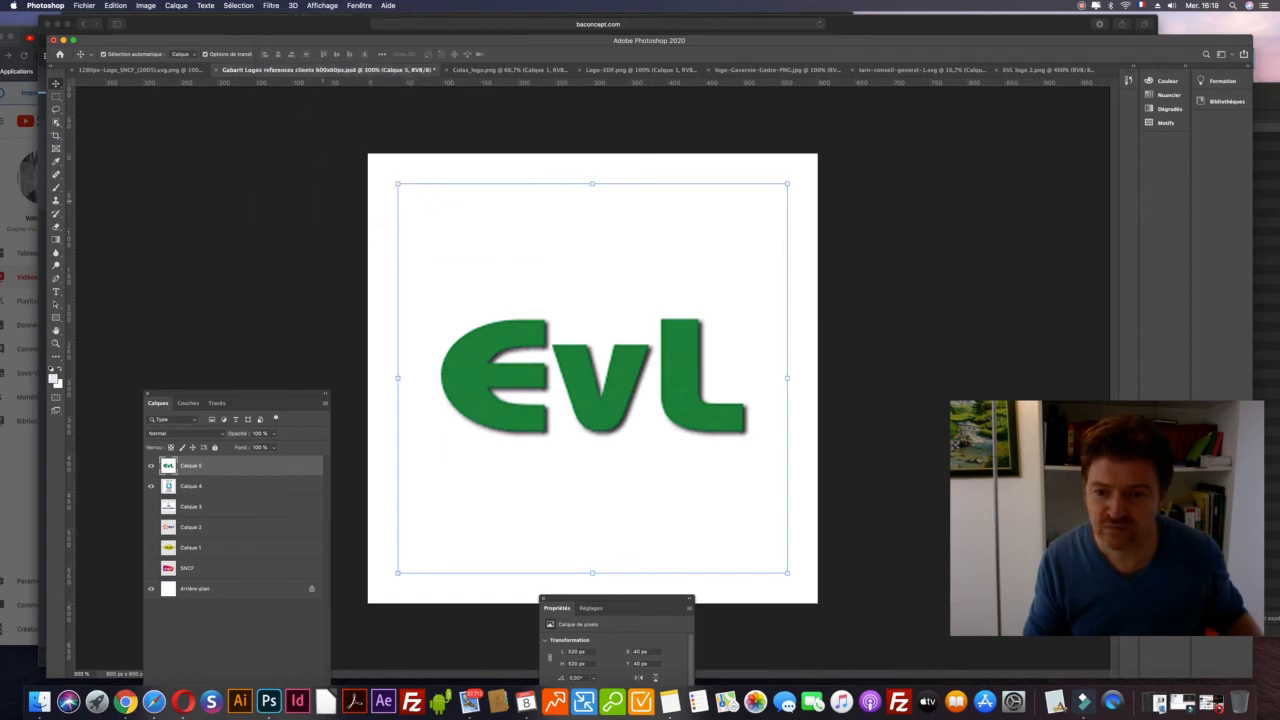
Step: Apply the Contours plus nets filter to the EVL logo a second time and save the template
left_click(272, 6)
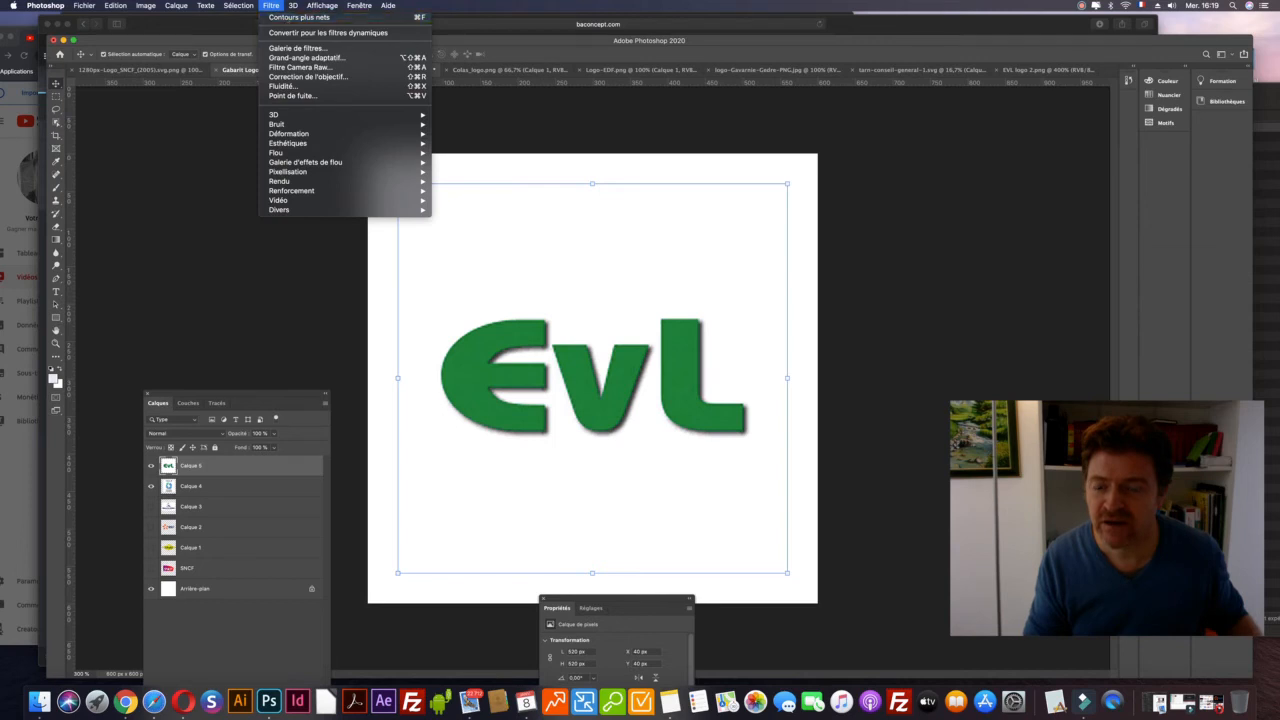
left_click(285, 18)
left_click(305, 203)
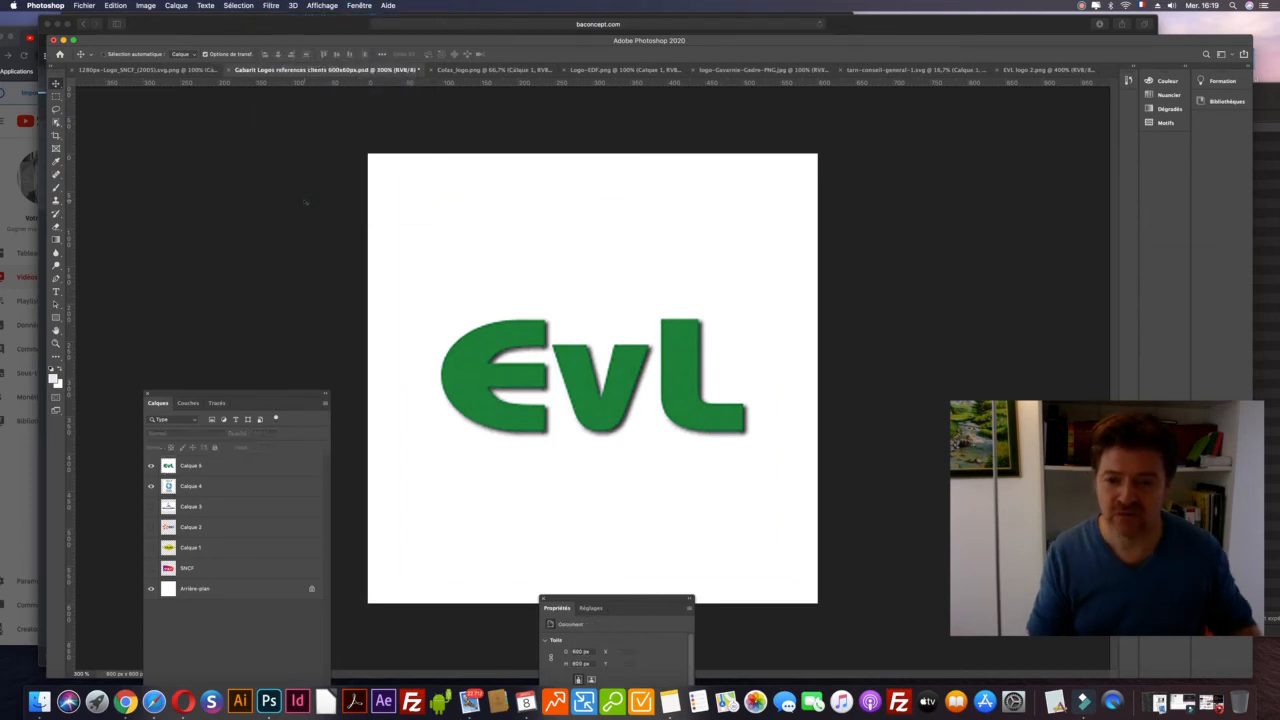
key("super+minus")
key("super+minus")
key("super+plus")
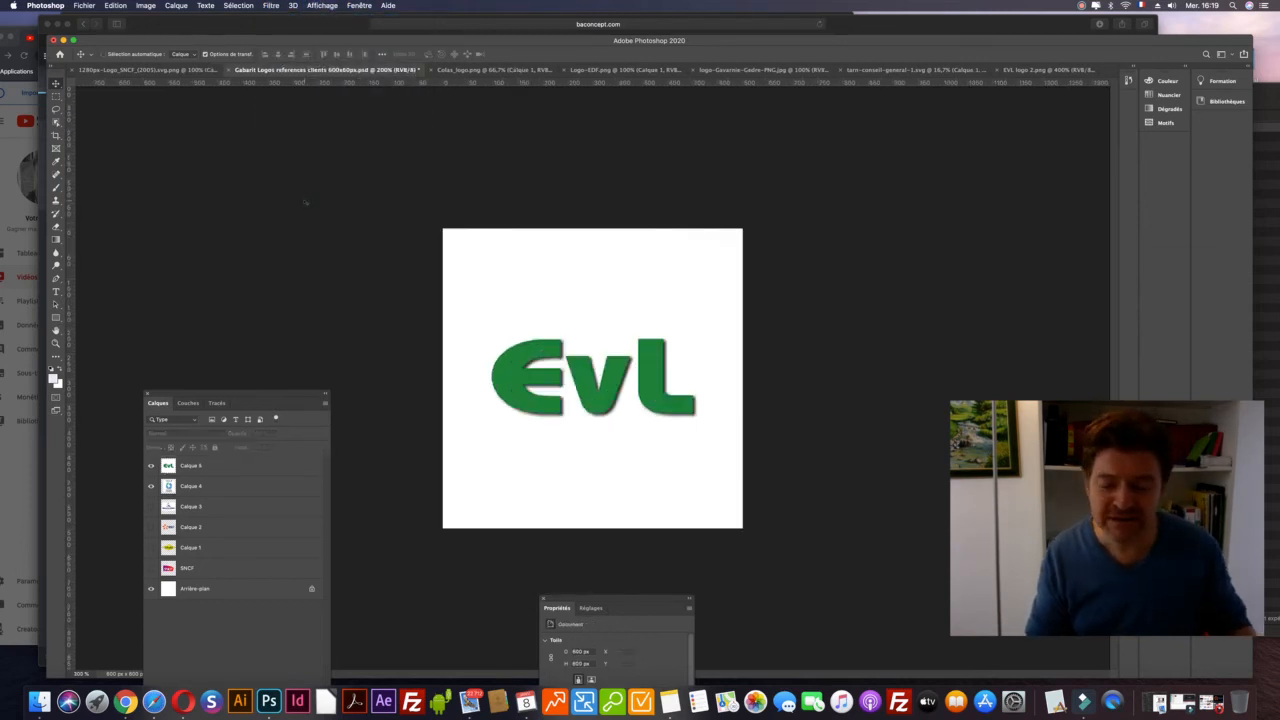
key("super+plus")
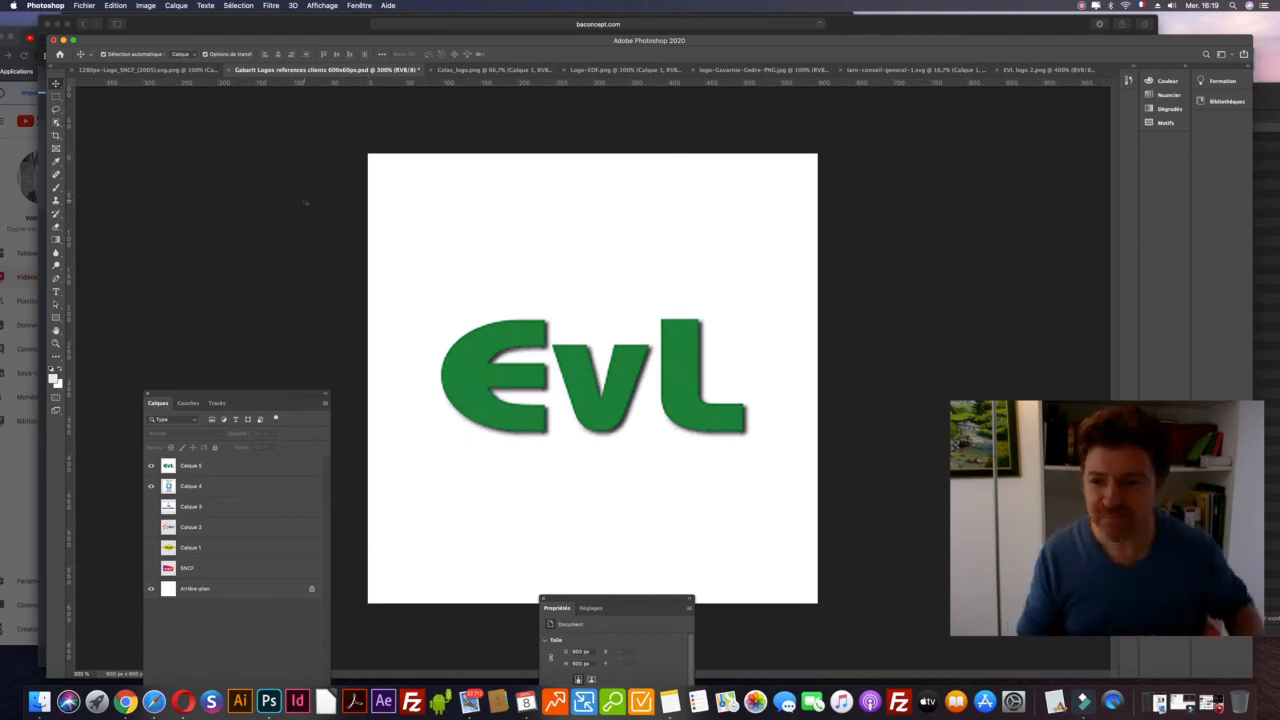
key("super+s")
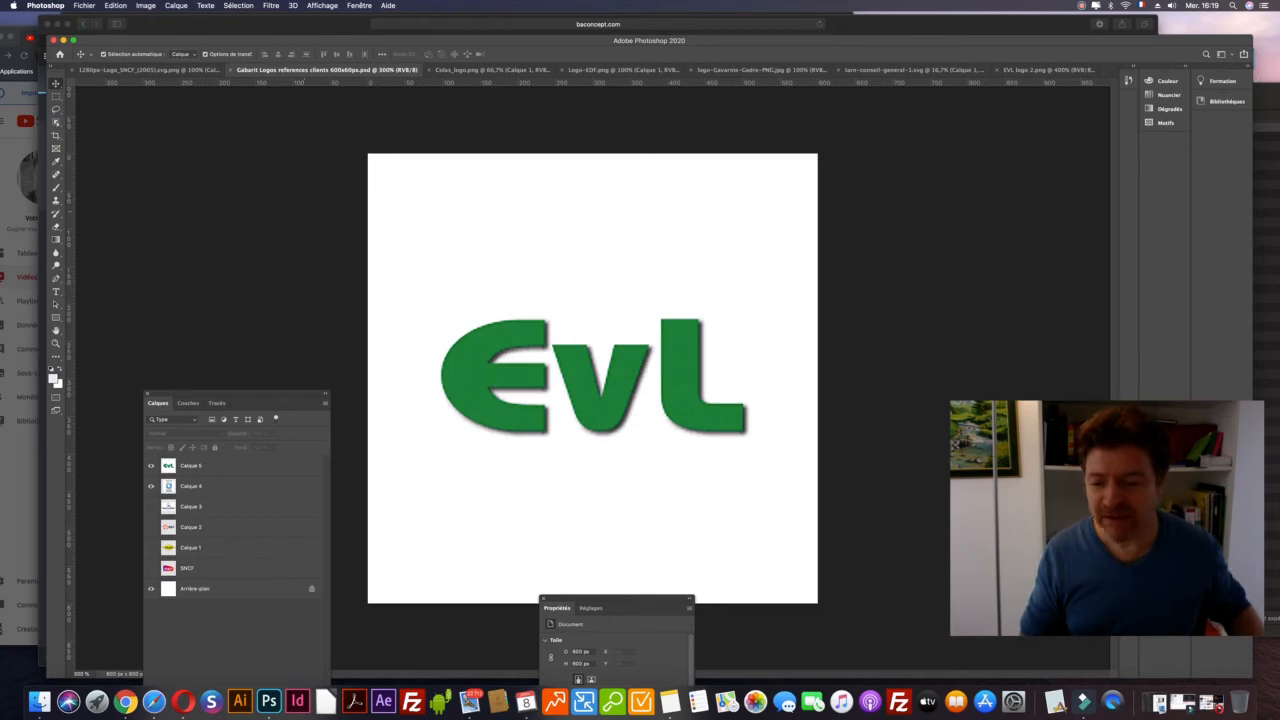
Step: Switch to Opera to examine the client logo carousel on the BA Concept website, and return to Photoshop
left_click(183, 700)
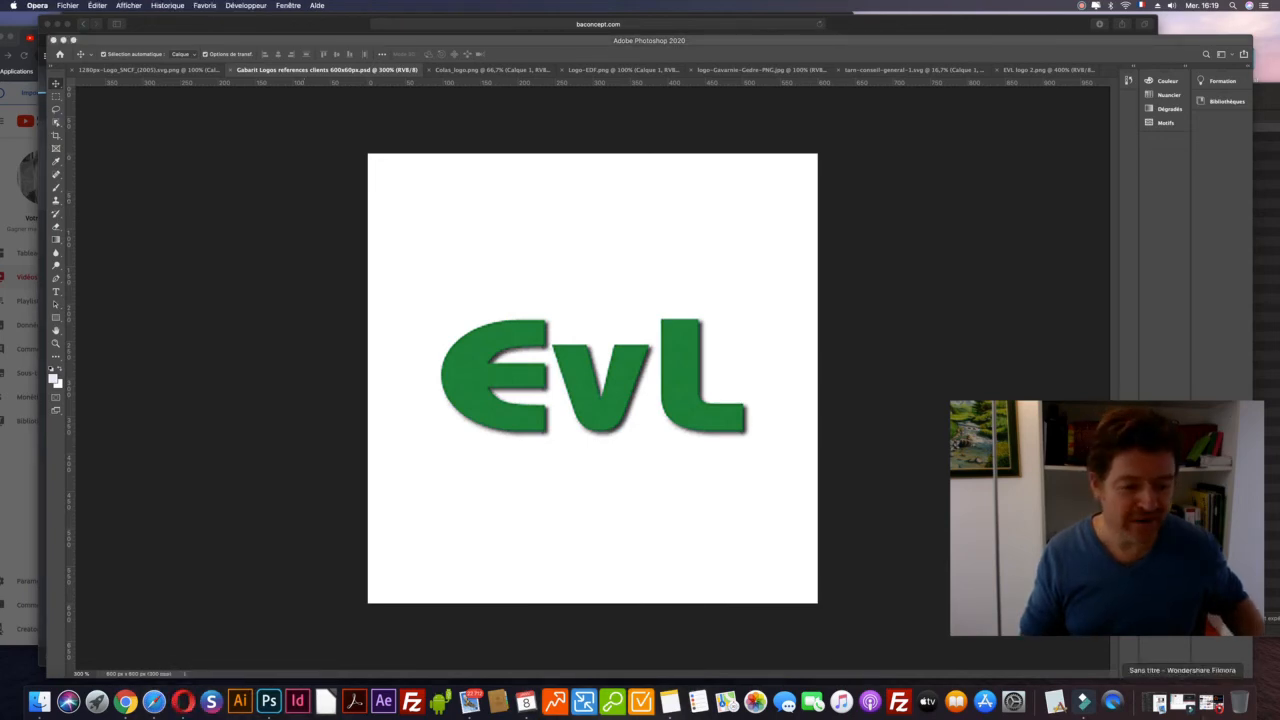
left_click(1190, 703)
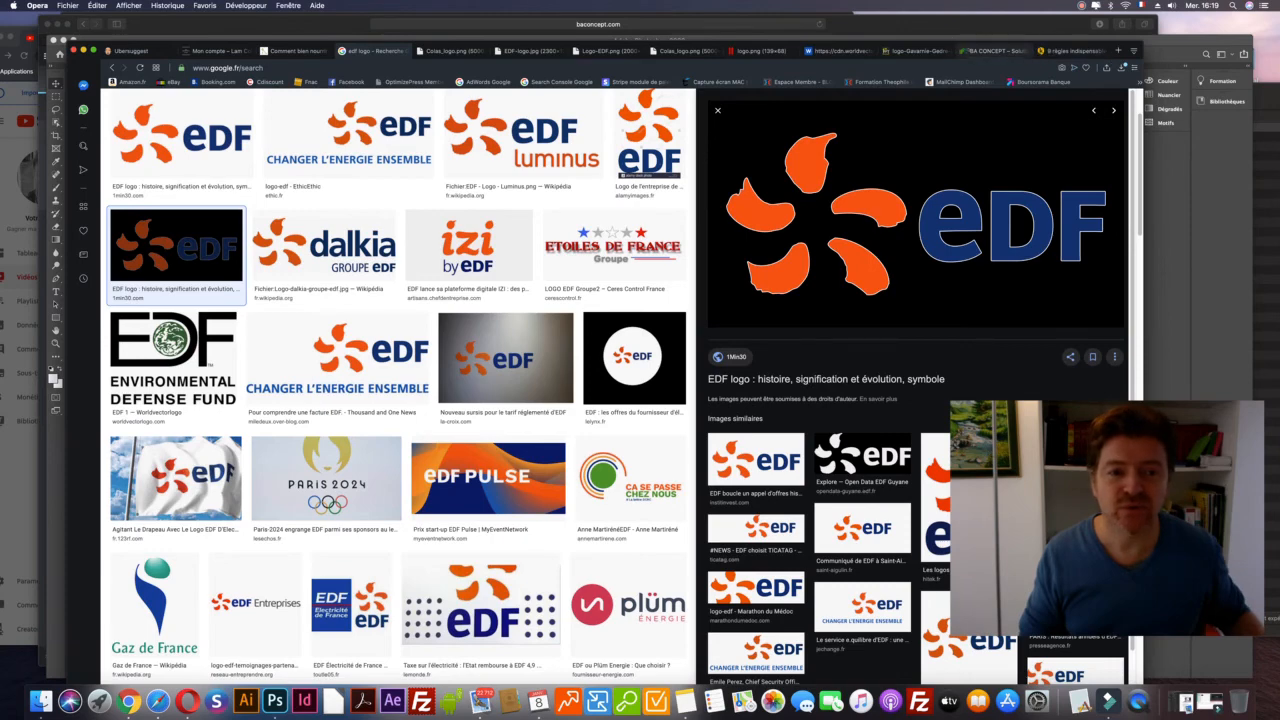
left_click(992, 50)
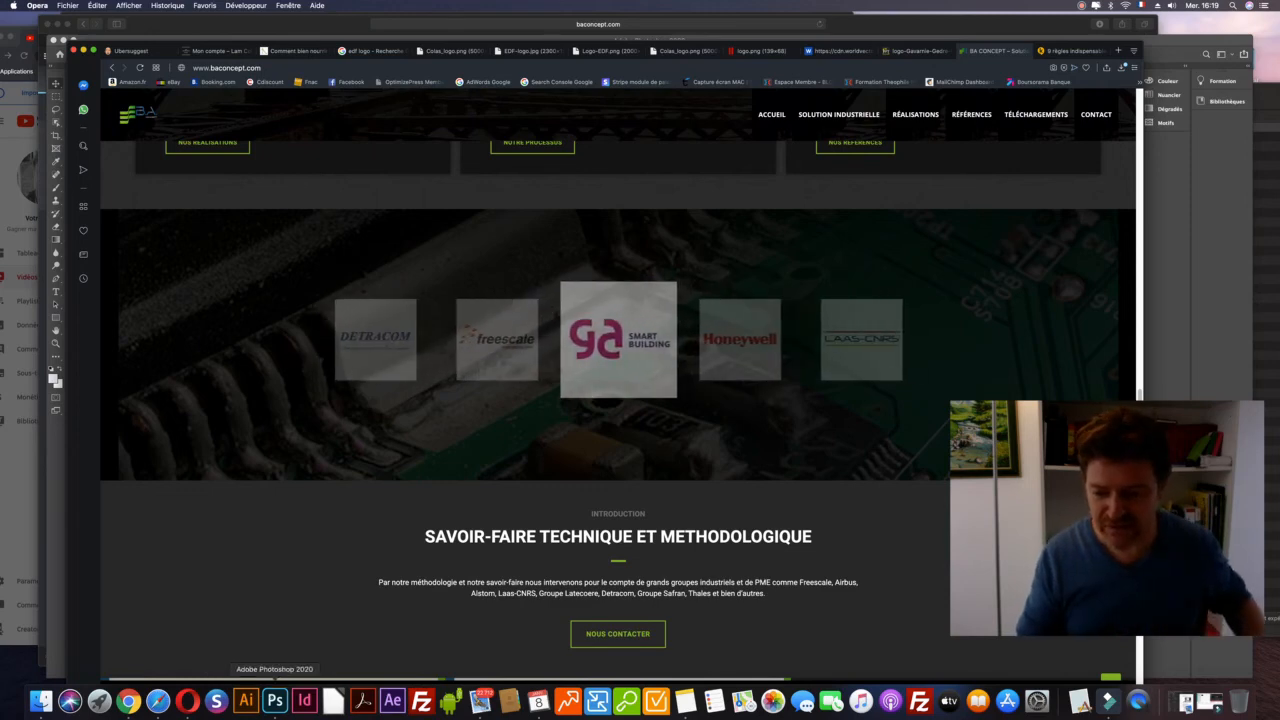
left_click(274, 700)
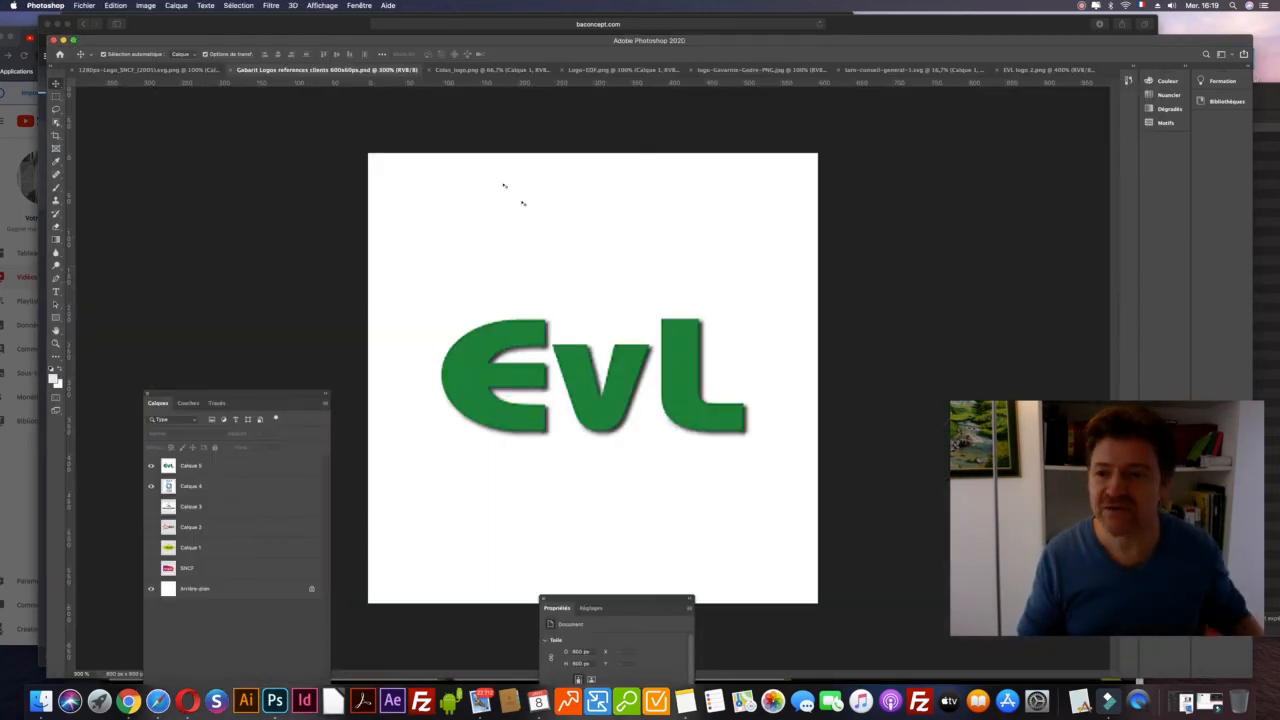
Step: Hide the Tarn layer, select the EVL logo layer, and set up a Save for Web JPEG export at 300 × 300 px
left_click(199, 466)
left_click(84, 5)
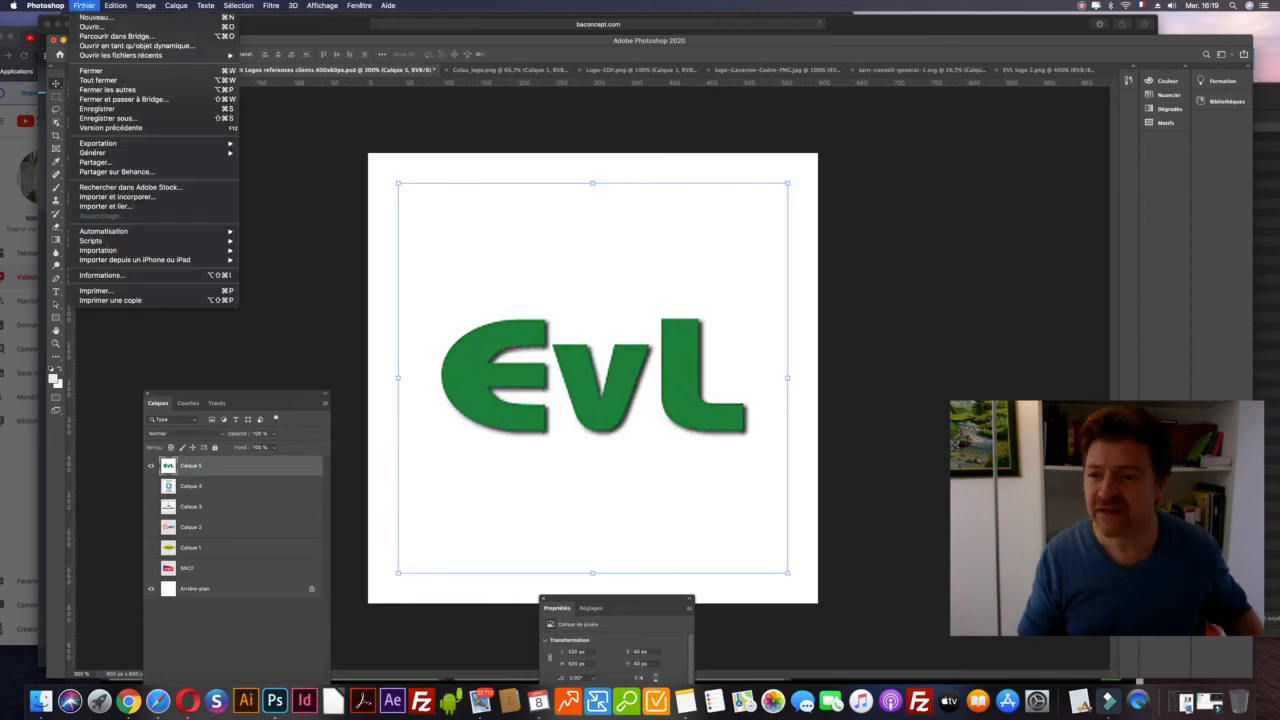
mouse_move(200, 143)
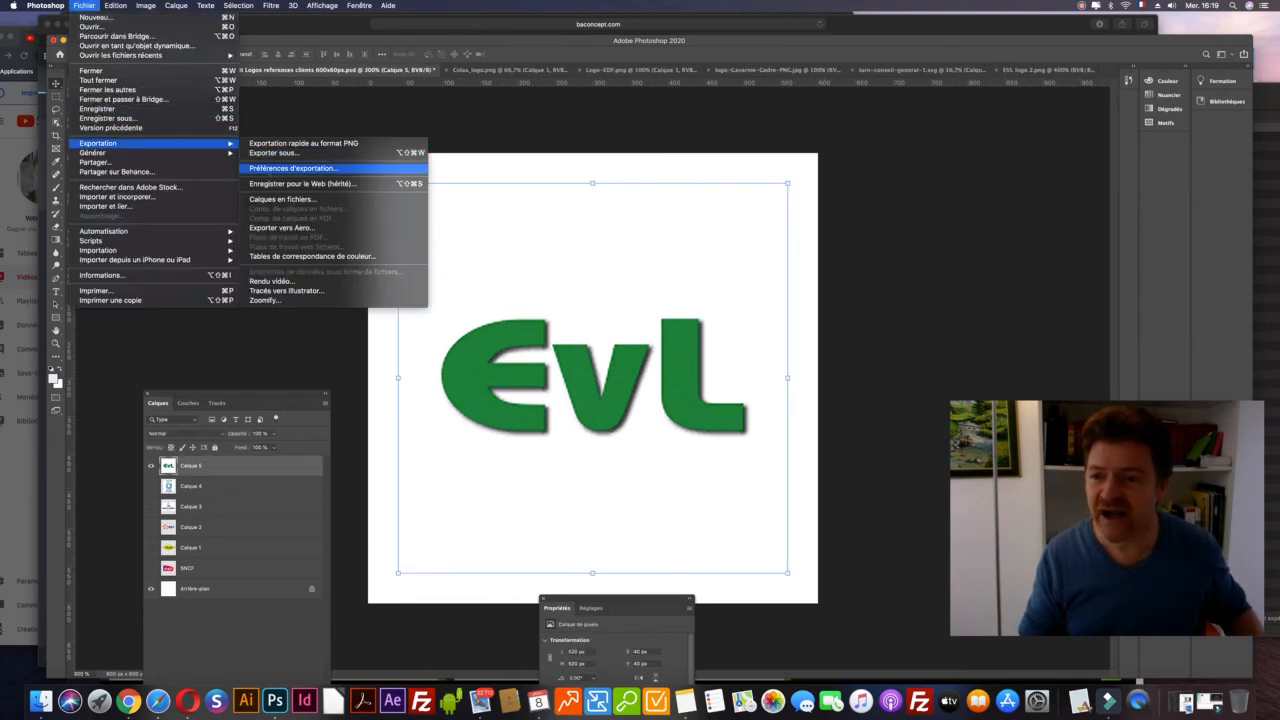
left_click(270, 184)
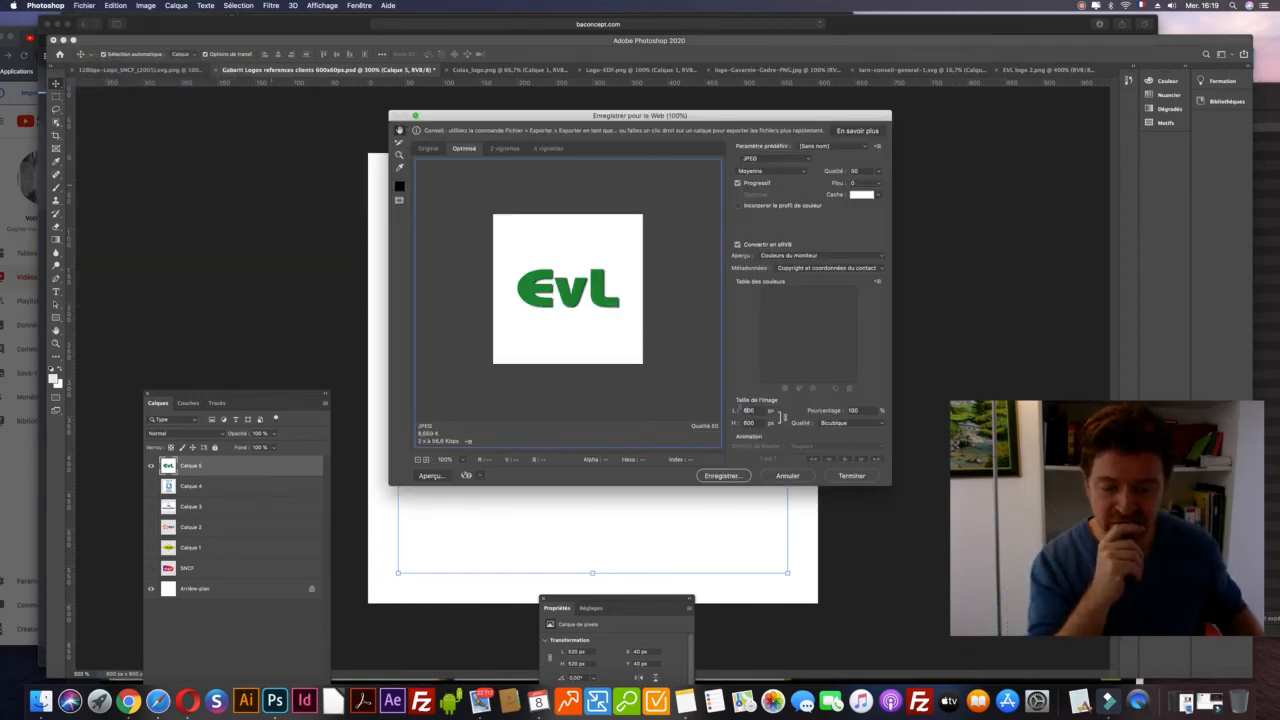
type("300")
key("Return")
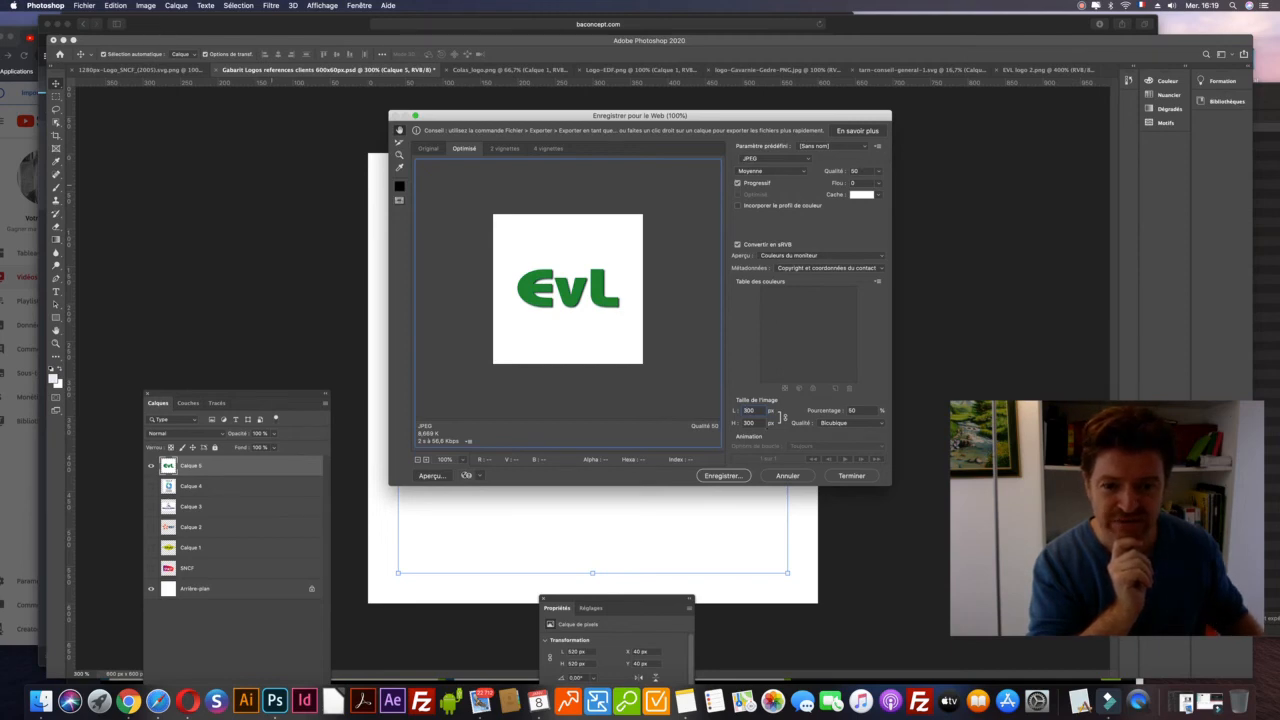
Step: Proceed to saving the EVL logo export and create a folder named "logos references traitees pour site web" inside the TSPA client folder
left_click(721, 476)
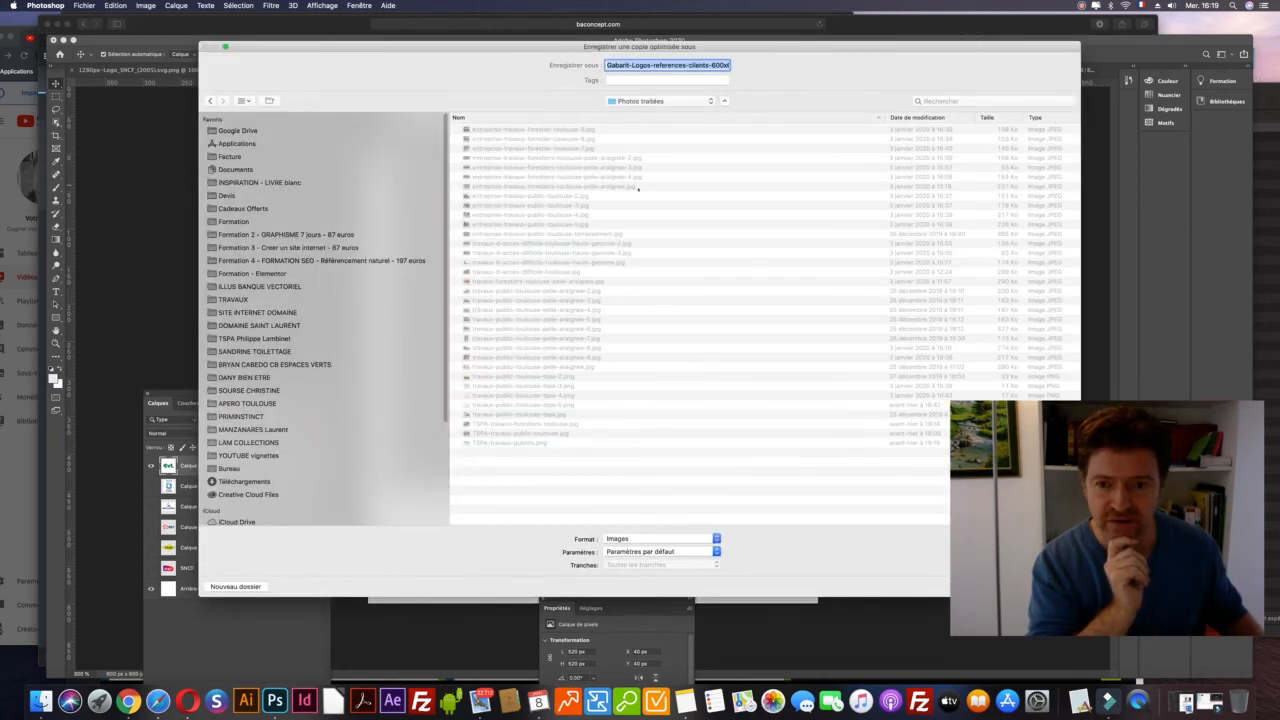
left_click(646, 101)
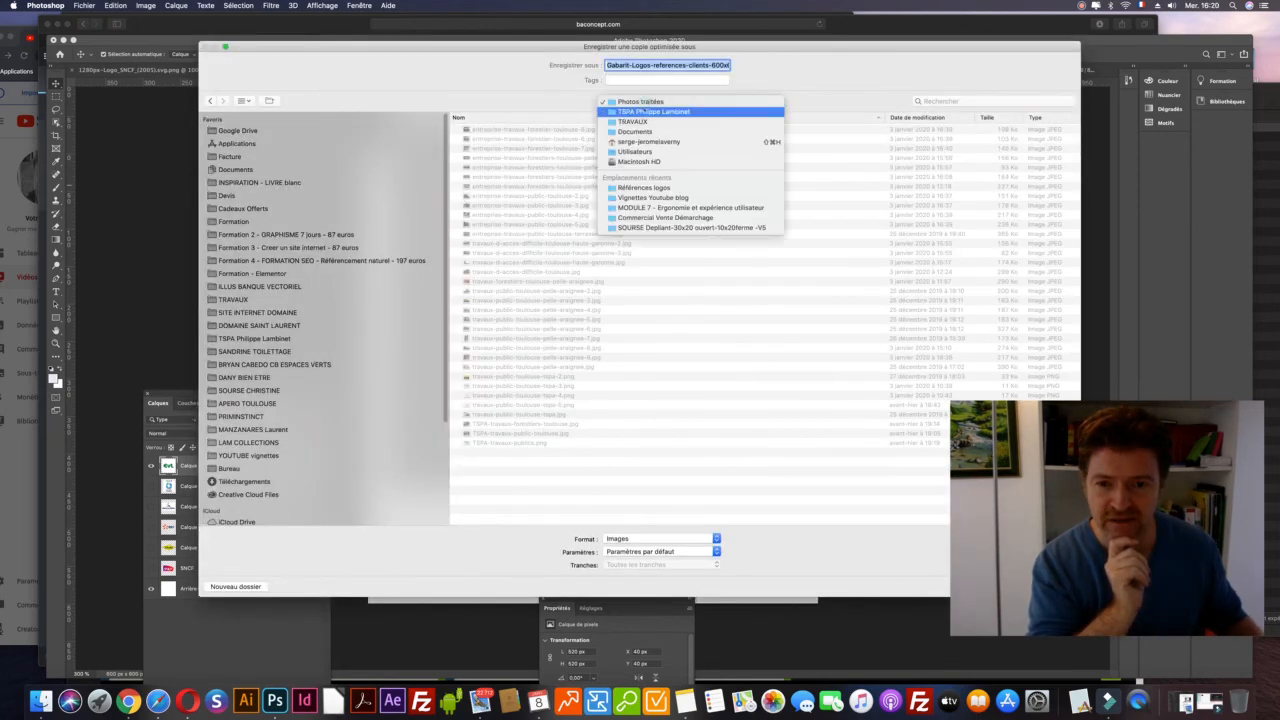
left_click(654, 111)
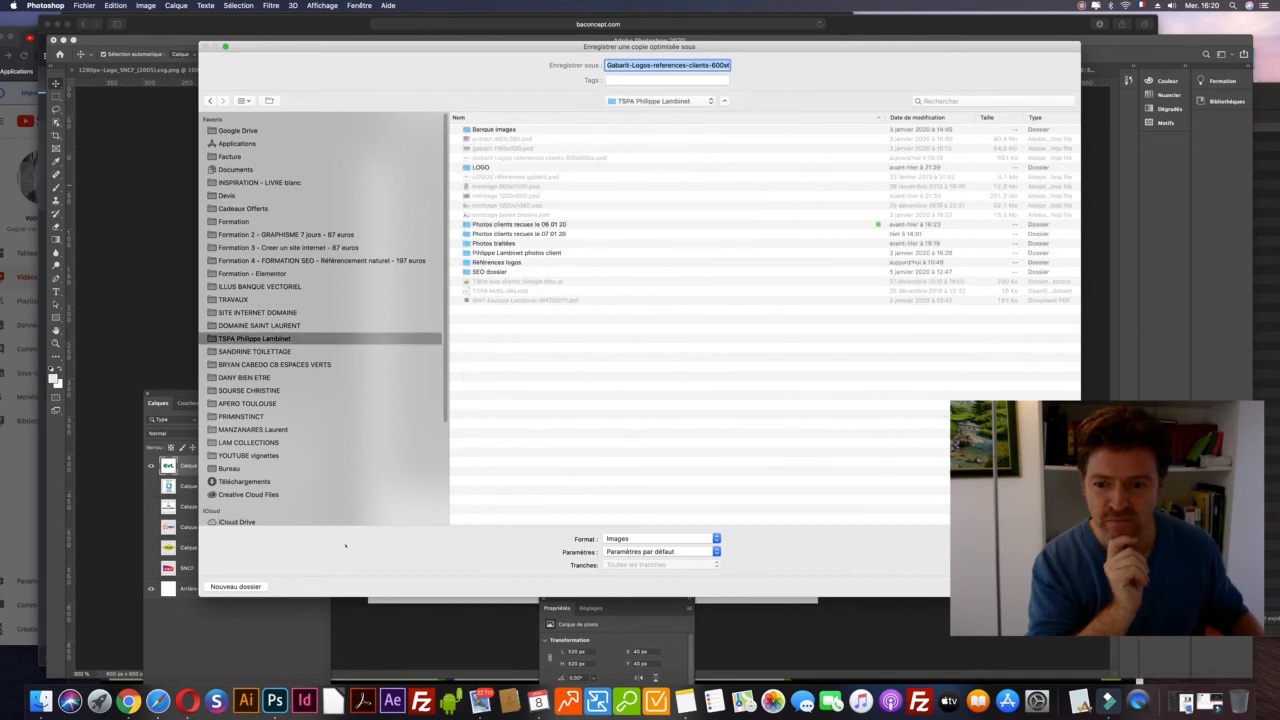
left_click(236, 586)
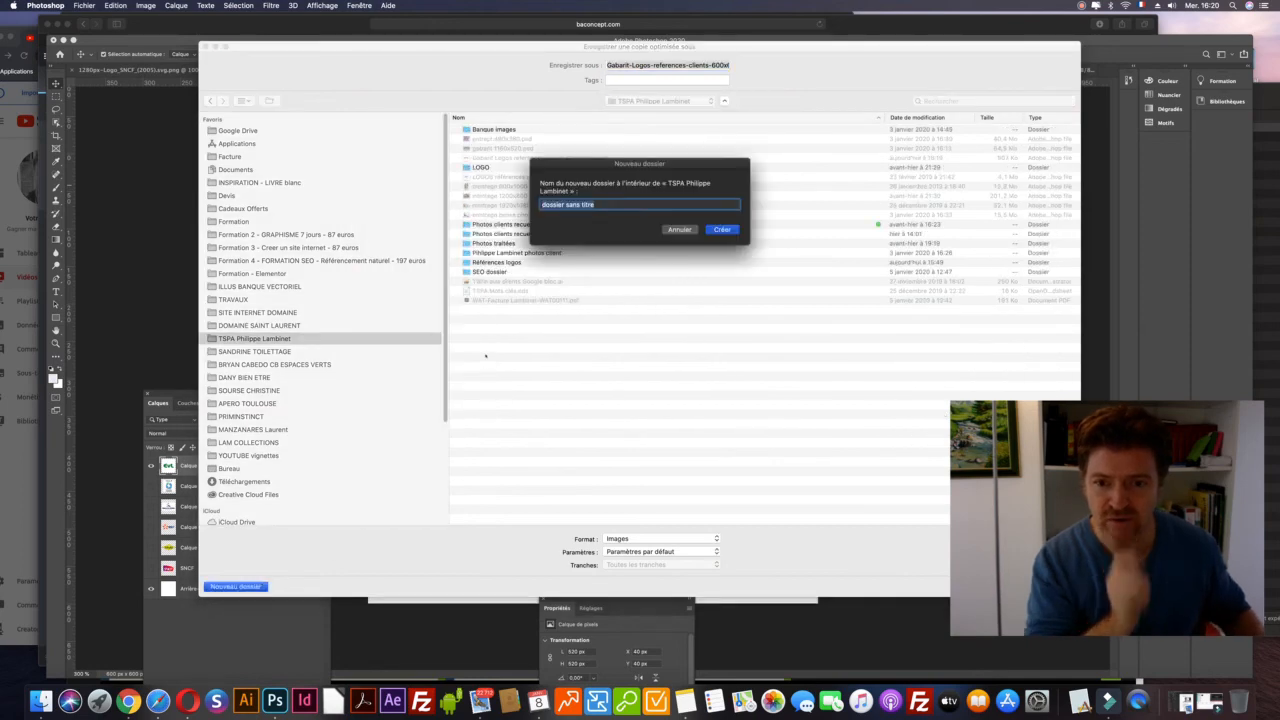
type("logo")
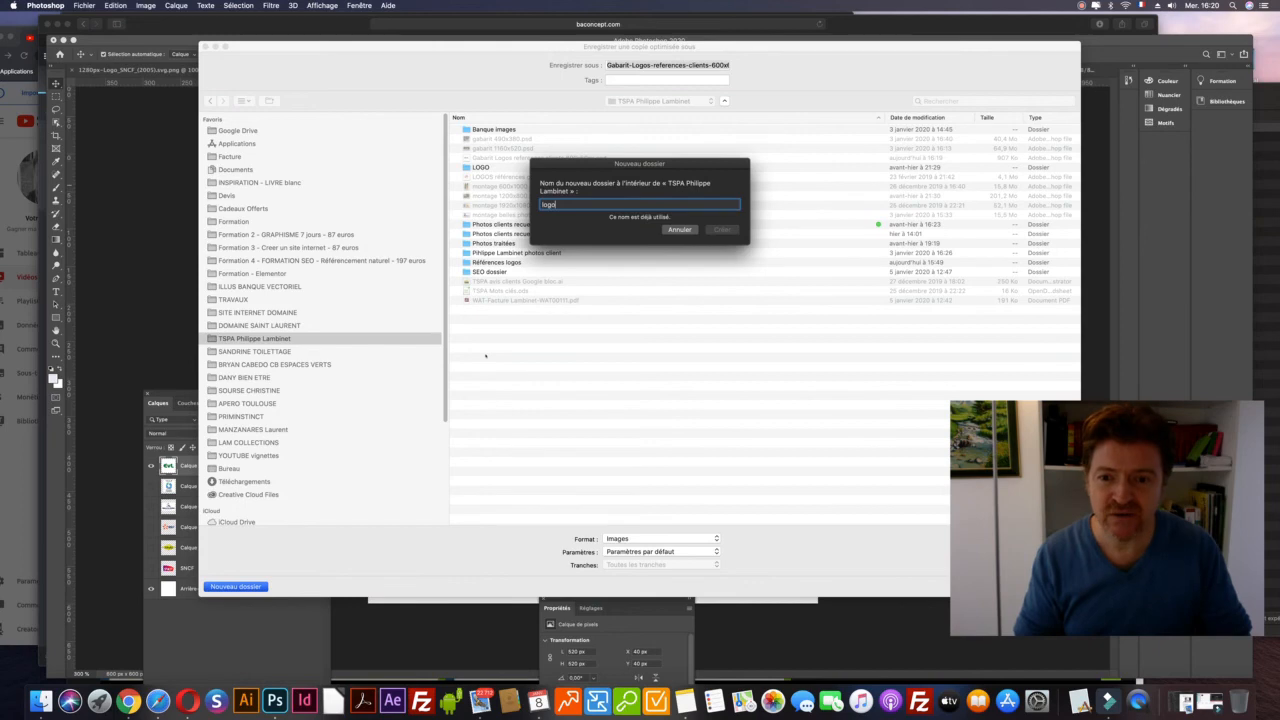
type("s traitees pour ")
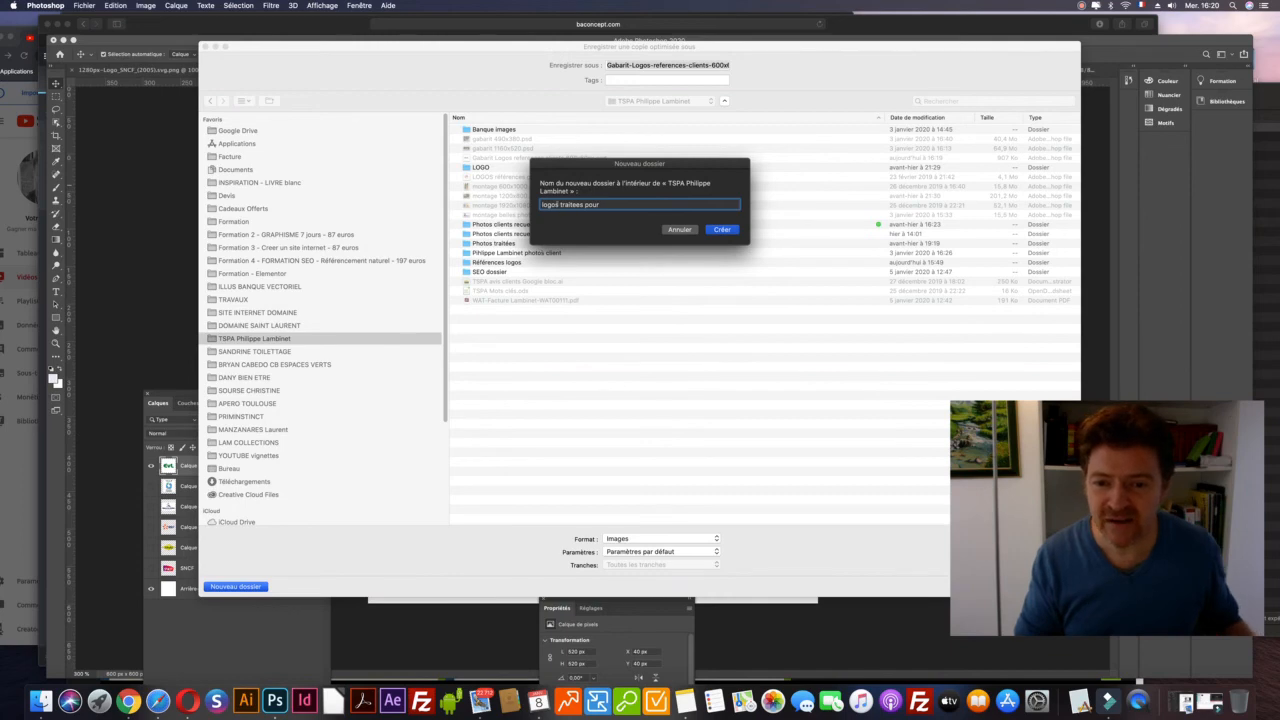
type(" referenc")
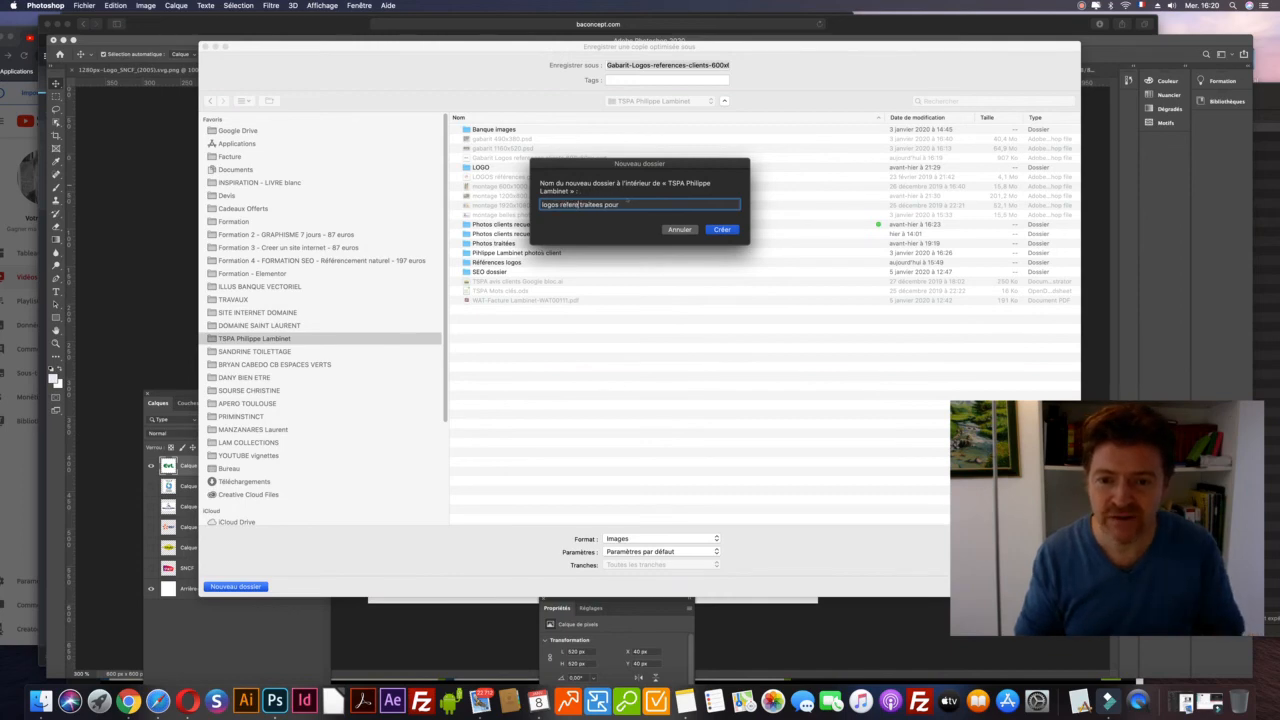
type("es")
type("site web")
key("Return")
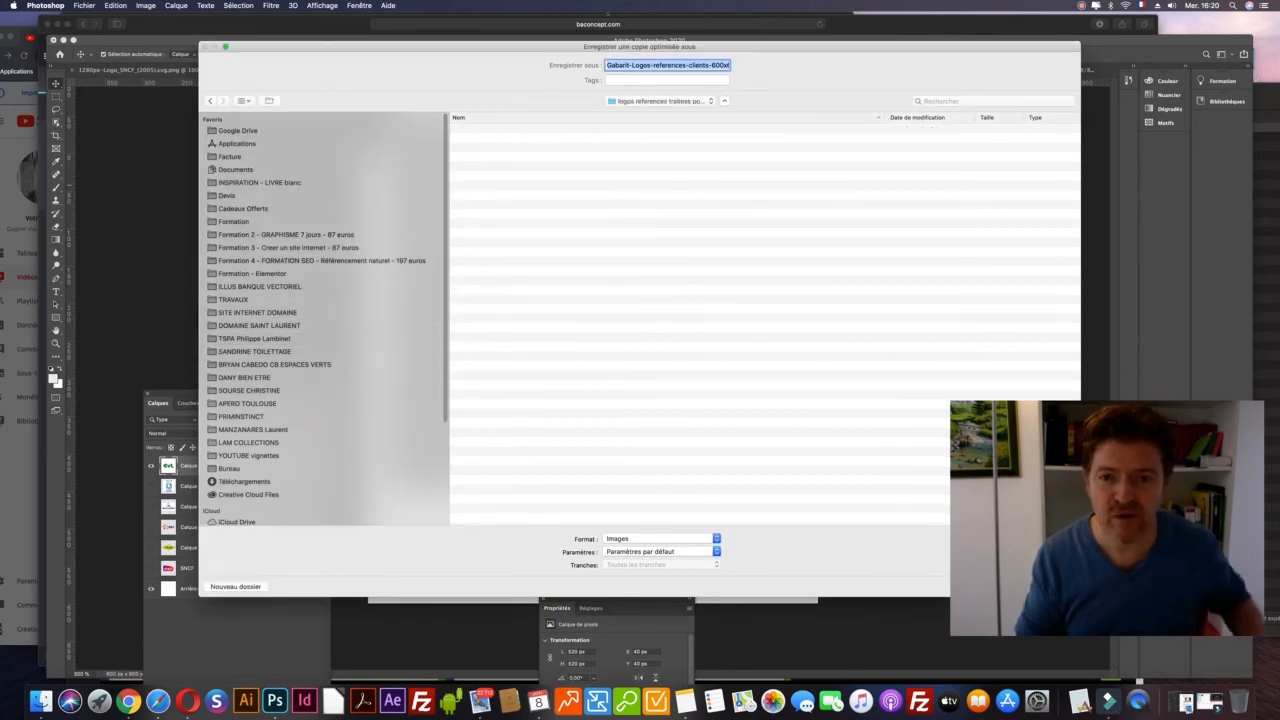
Step: Name the EVL logo export "tspa travaux publics avis client 1"
left_click_drag(645, 47, 609, 213)
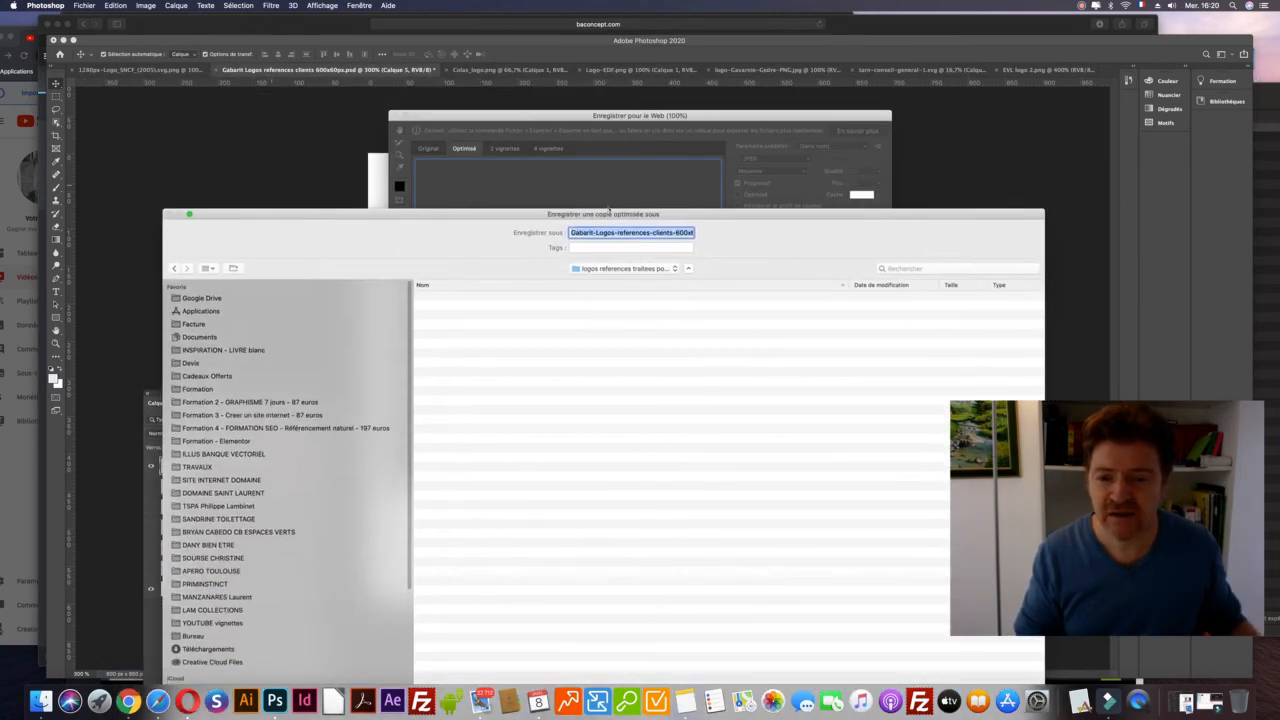
type("b")
type("ravaux")
type(" publics")
type(" t")
key("BackSpace")
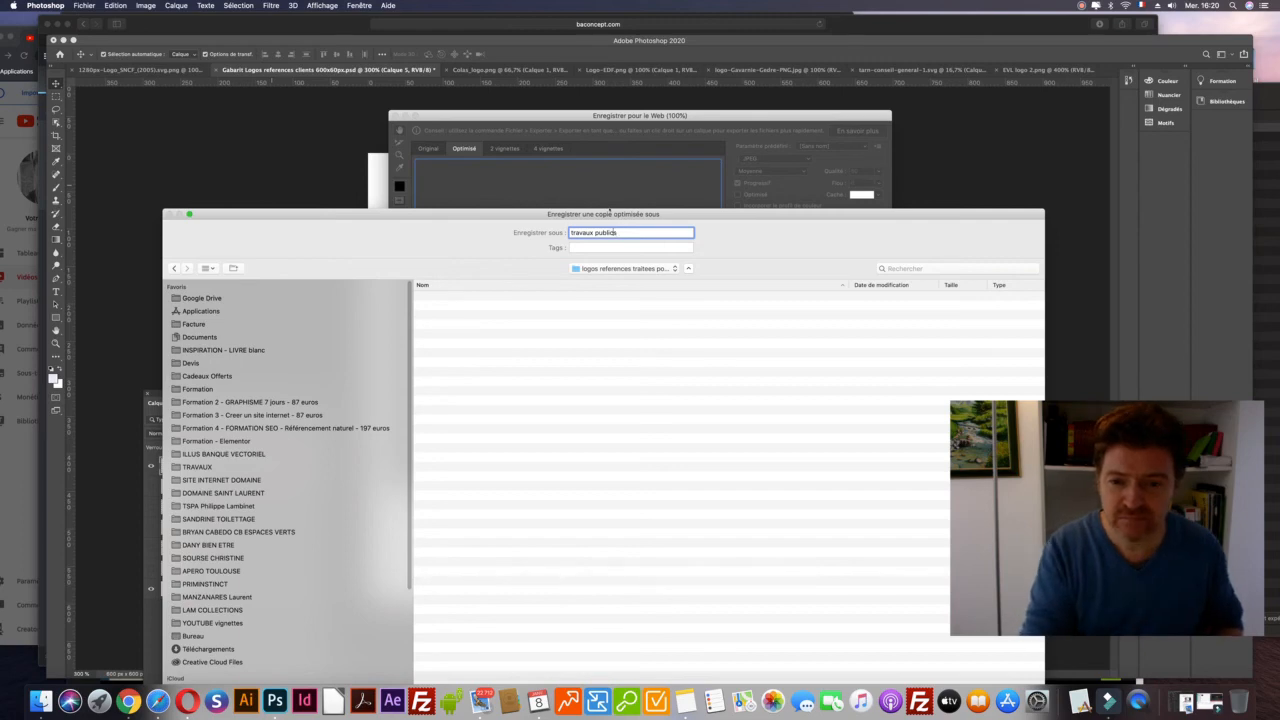
key("Left")
key("Left")
key("Left")
key("Left")
key("Left")
key("Left")
key("Left")
key("Left")
key("Left")
key("Left")
key("Left")
key("Left")
key("Left")
key("Left")
key("Left")
type("to")
type("pa")
key("Right")
key("Right")
key("Right")
key("Right")
key("Right")
key("Right")
key("Right")
key("Right")
key("Right")
key("Right")
key("Right")
key("Right")
key("Right")
key("Right")
key("Right")
key("Right")
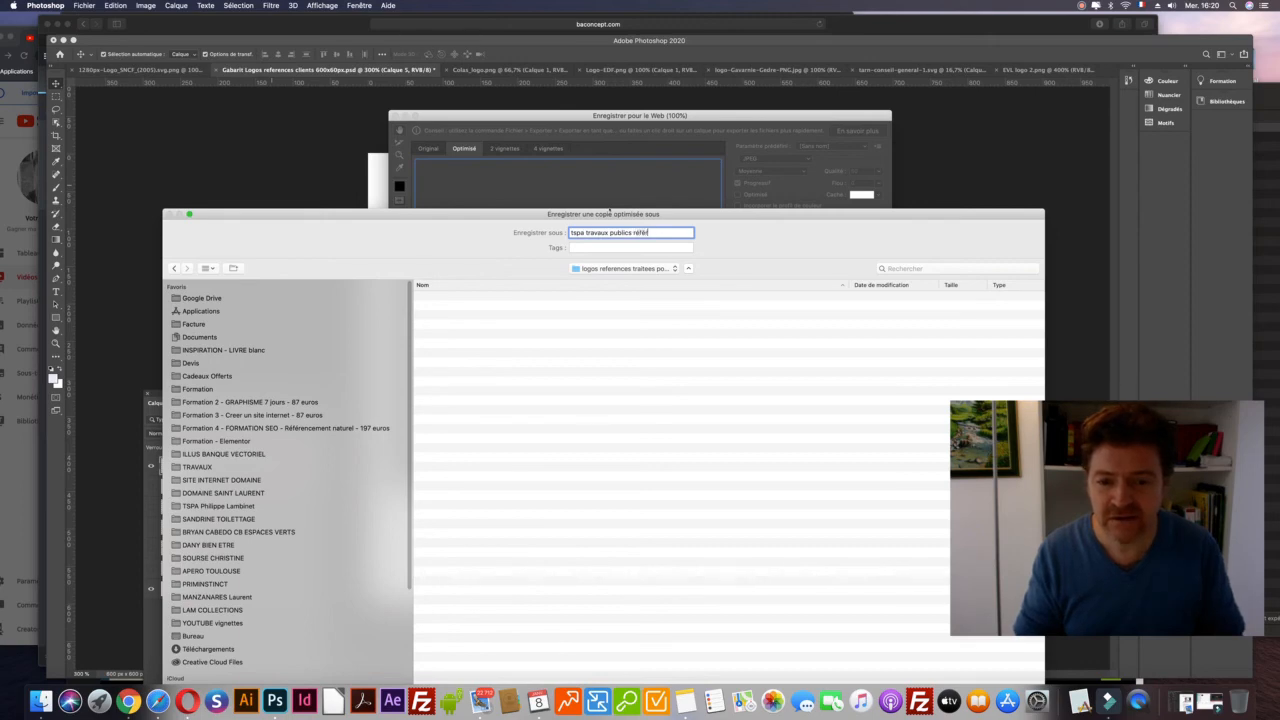
type("re")
key("BackSpace")
key("BackSpace")
type("avis client 1")
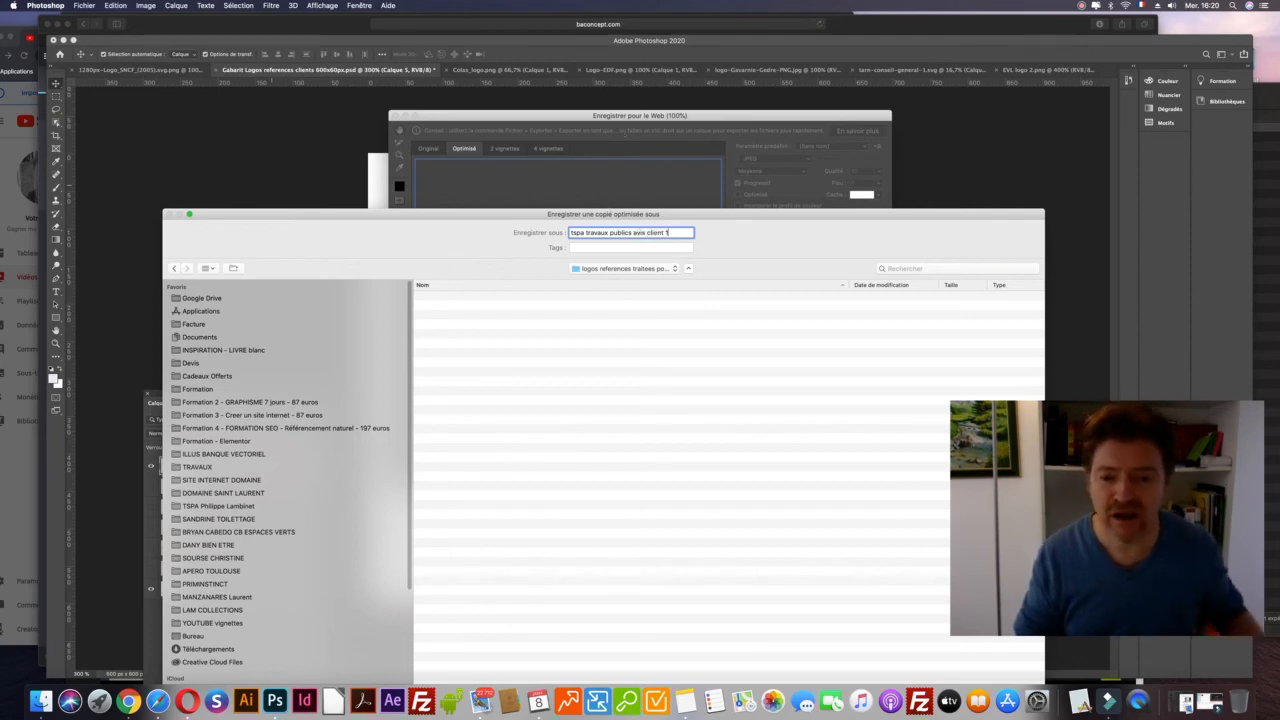
Step: Insert "toulouse" after "publics" in the export's file name and save the EVL logo image
left_click_drag(692, 214, 594, 77)
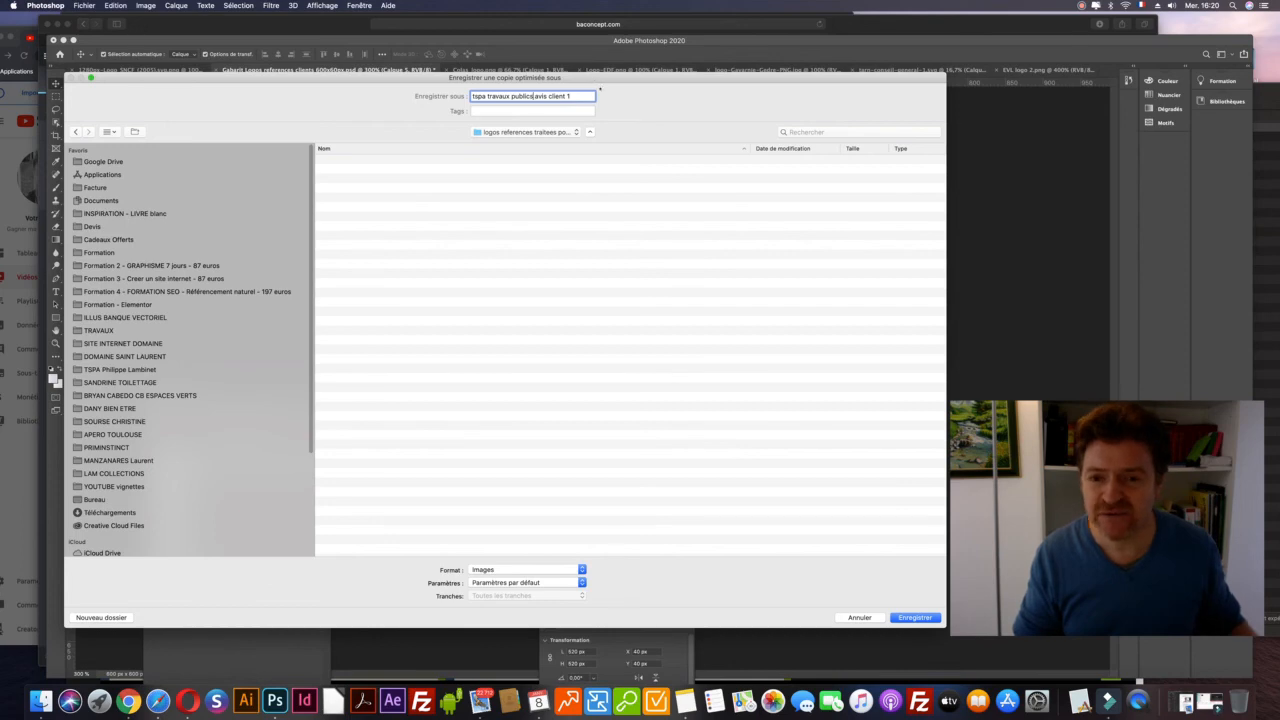
type("toulouse")
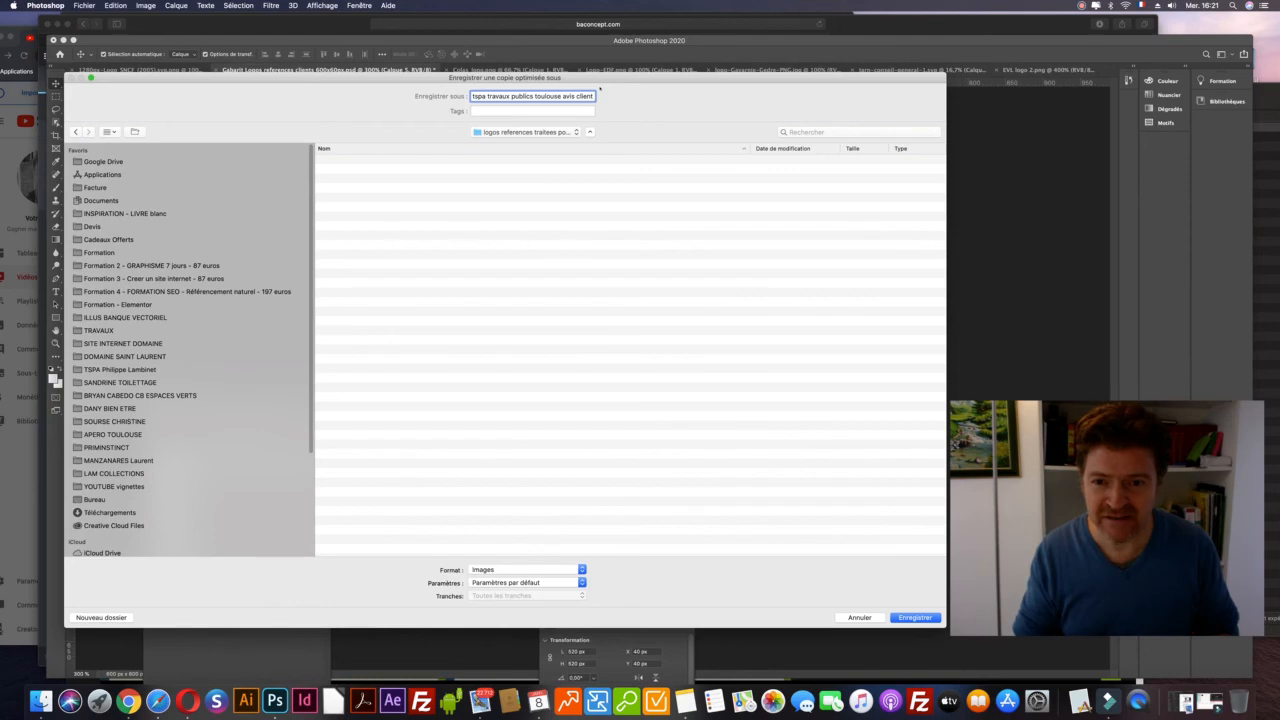
key("Return")
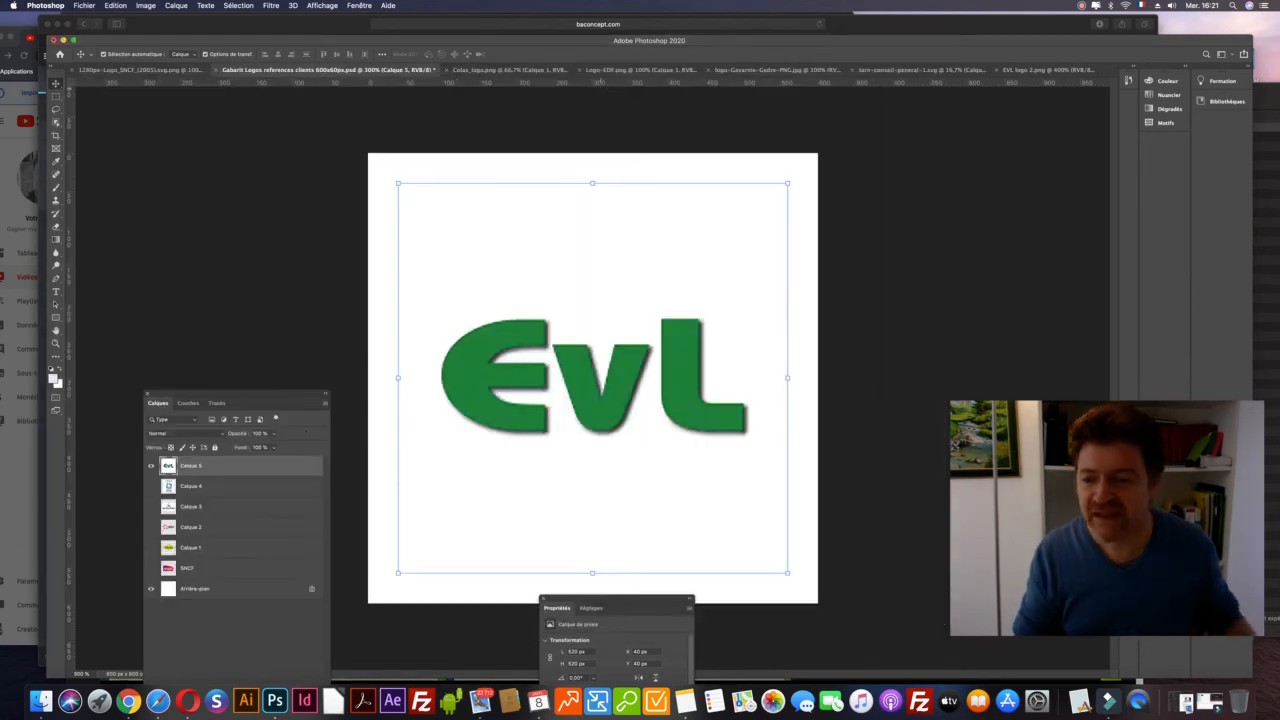
Step: Hide the EVL layer, show the Tarn logo layer, and set up a Save for Web JPEG at the EVL export's image size
left_click(151, 465)
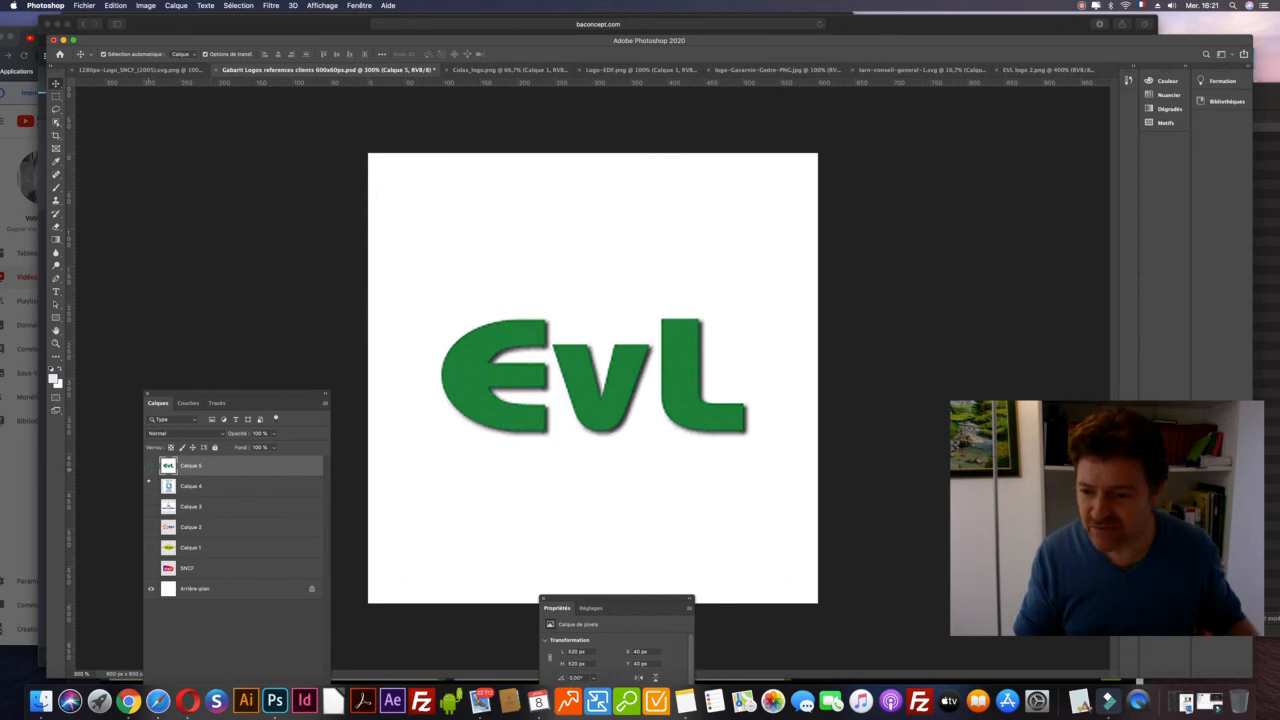
left_click(151, 486)
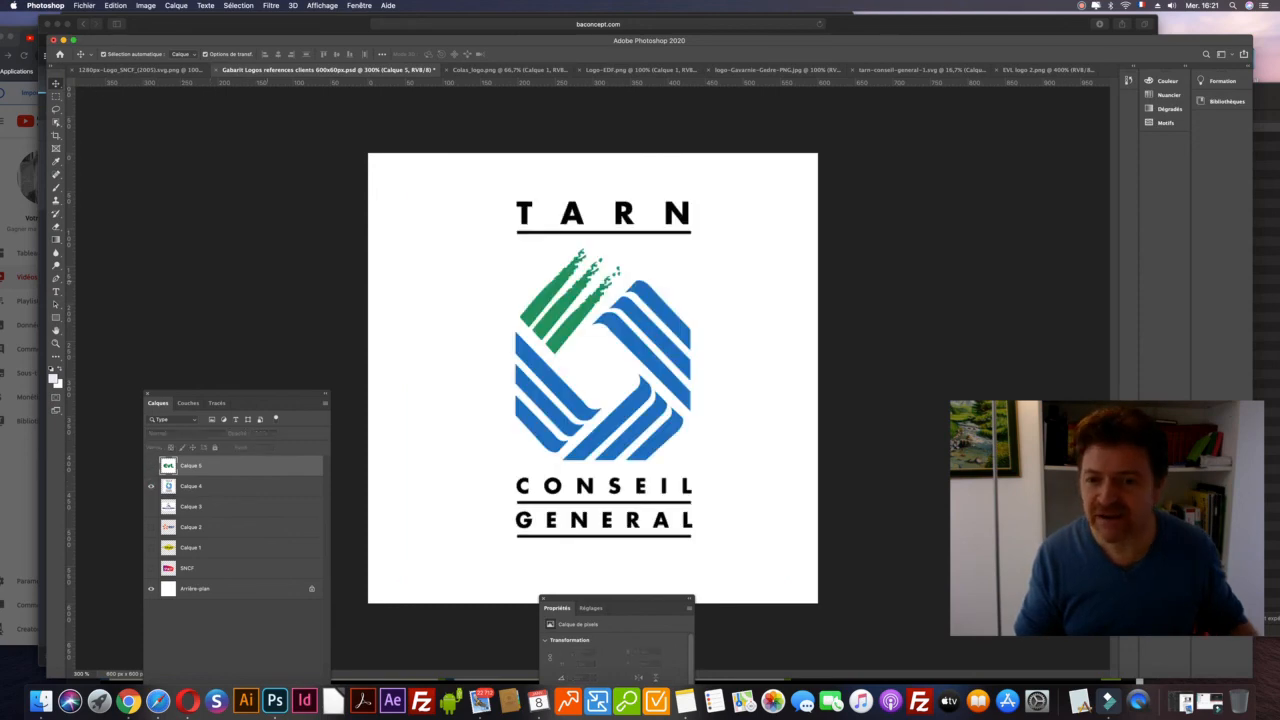
left_click(84, 5)
mouse_move(150, 143)
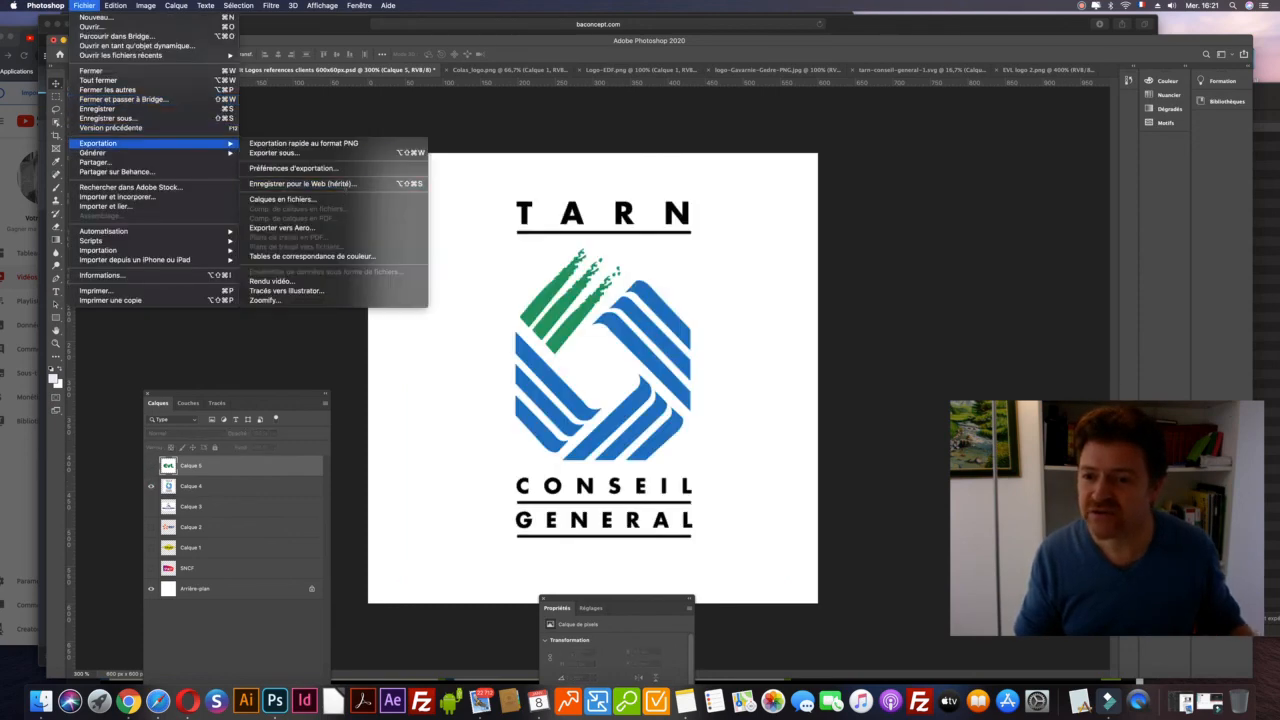
left_click(340, 183)
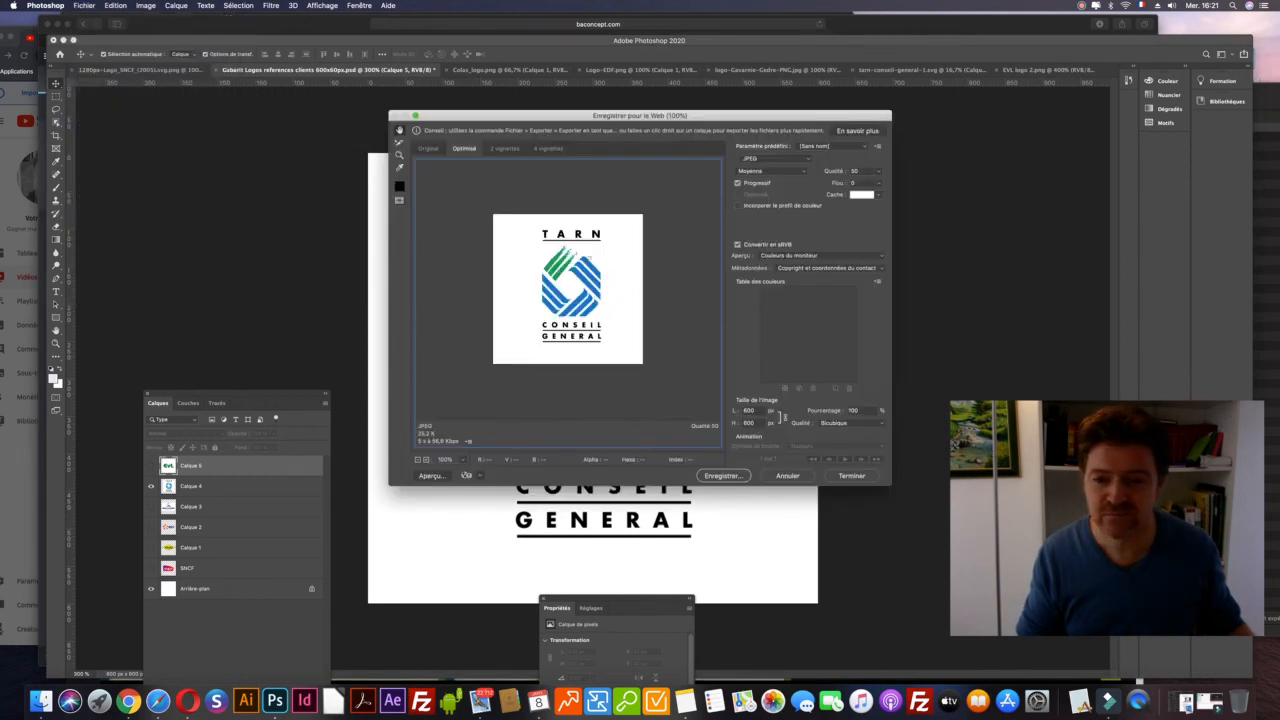
type("3")
Step: Save the Tarn logo export as "tspa-travaux-publics-toulouse-avis-client-2", reusing the first exported file's name
left_click(722, 476)
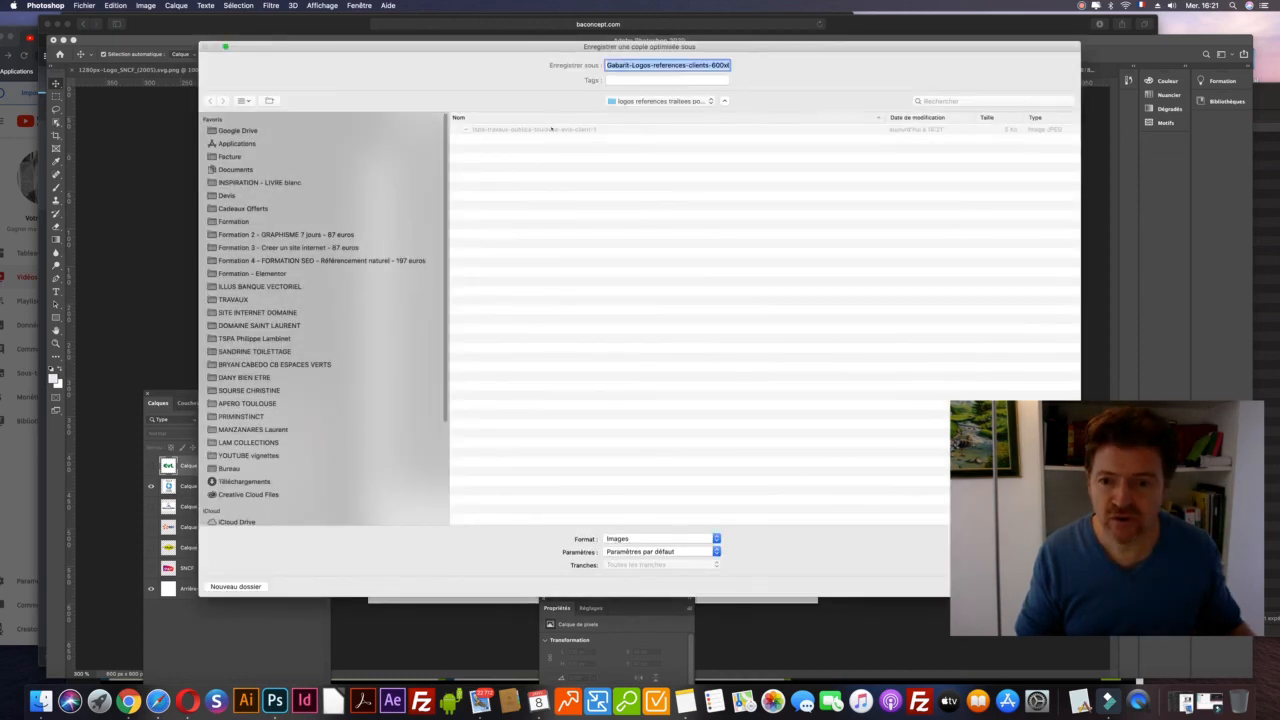
left_click(551, 129)
left_click_drag(710, 65, 750, 65)
key("Right")
key("BackSpace")
type("2")
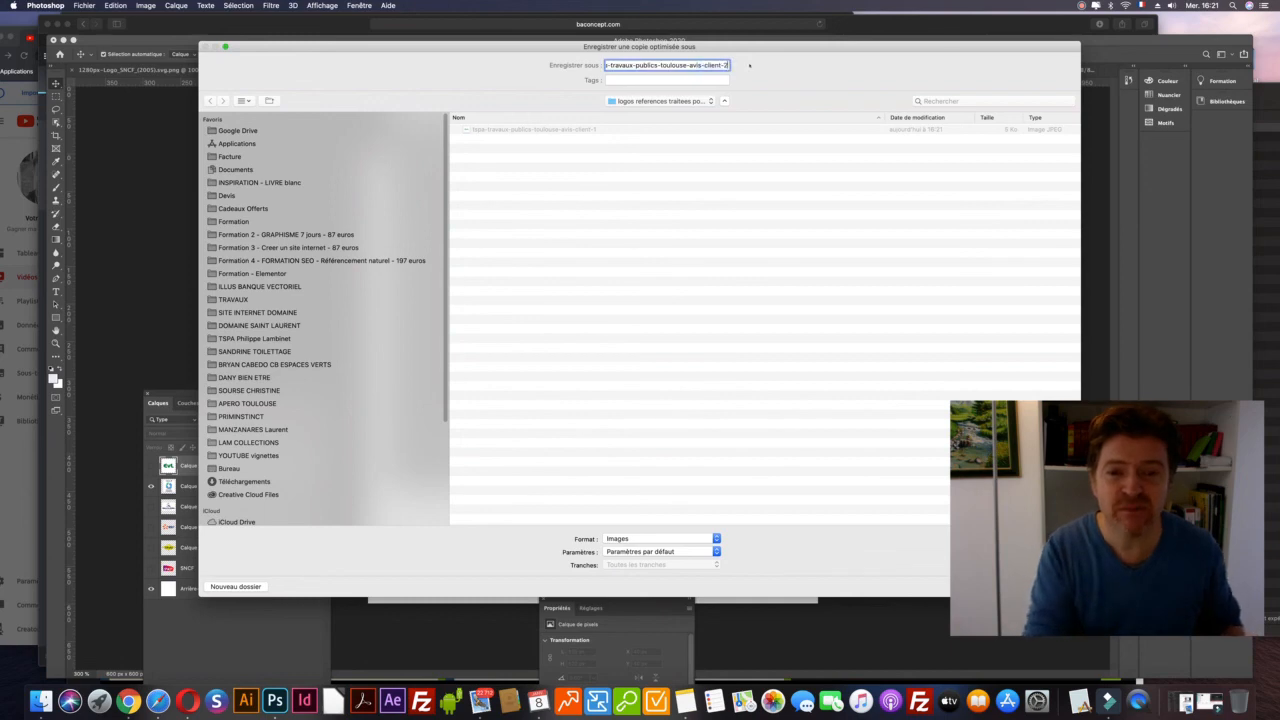
key("Return")
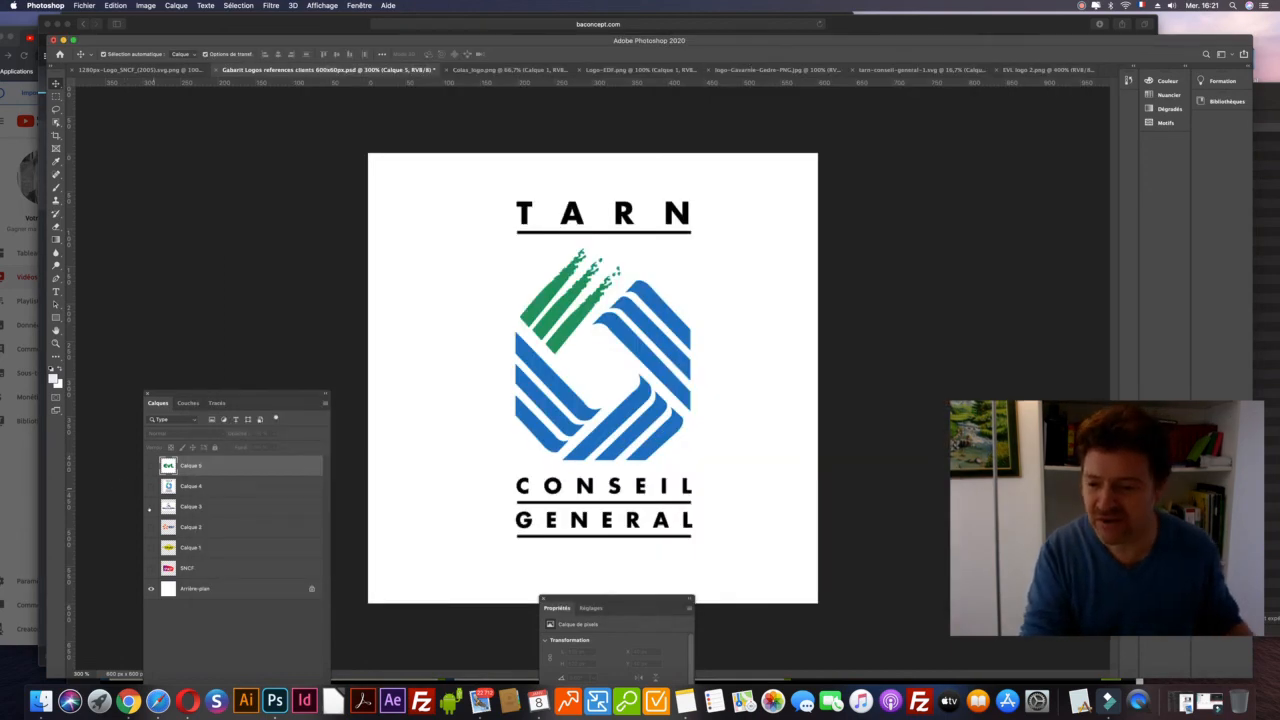
Step: Show the Gavarnie-Gèdre logo layer in place of Tarn, select it, and set up a Save for Web JPEG at 300 × 300 px
left_click(151, 508)
left_click(190, 508)
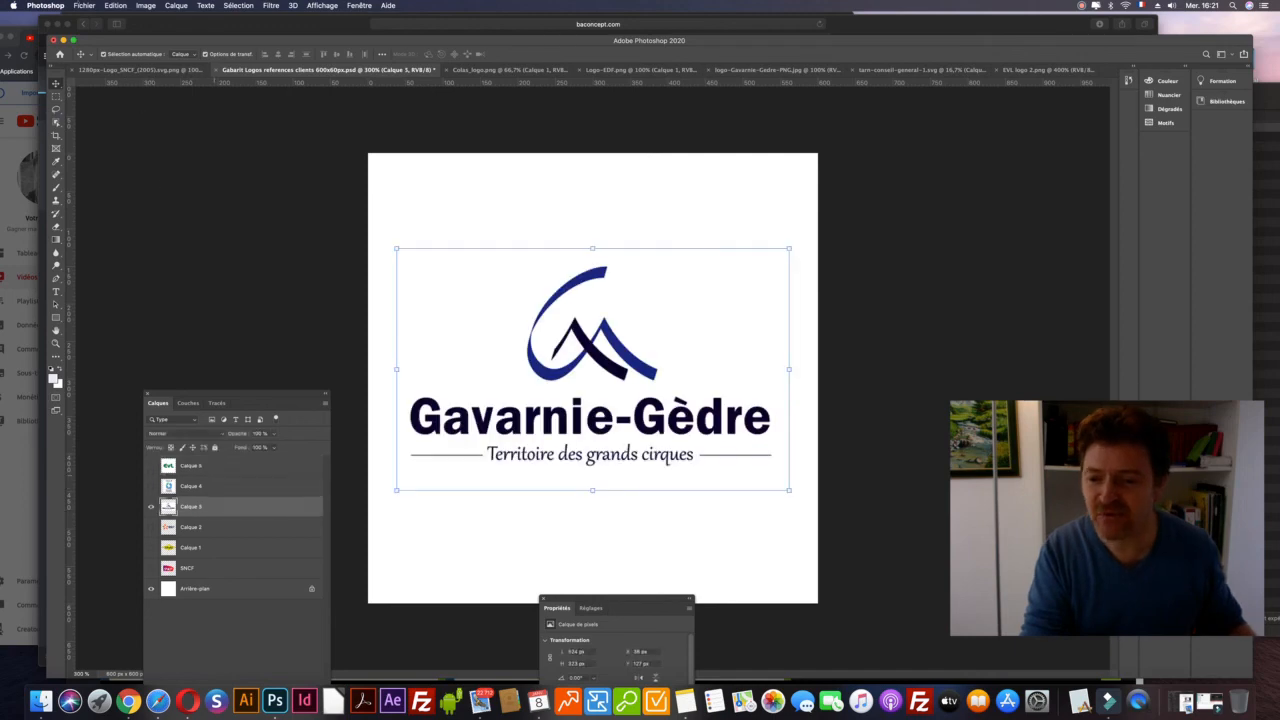
left_click(84, 5)
mouse_move(150, 143)
left_click(311, 183)
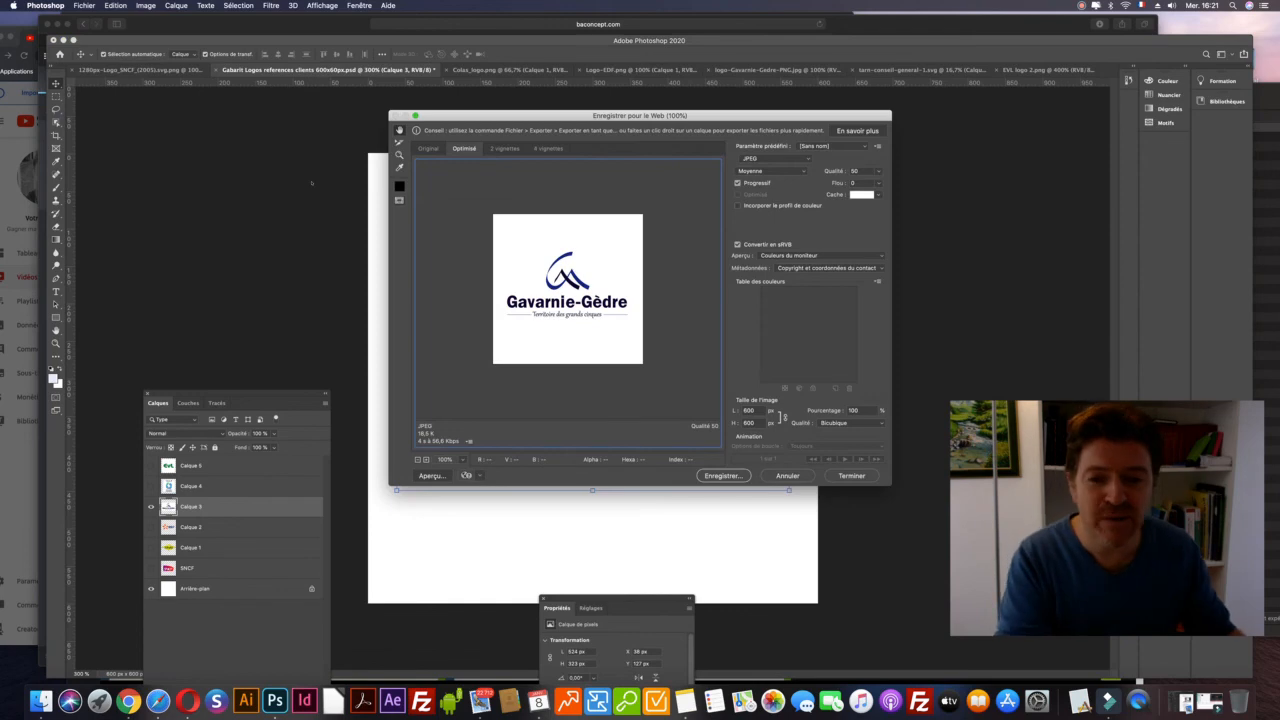
double_click(746, 410)
type("300")
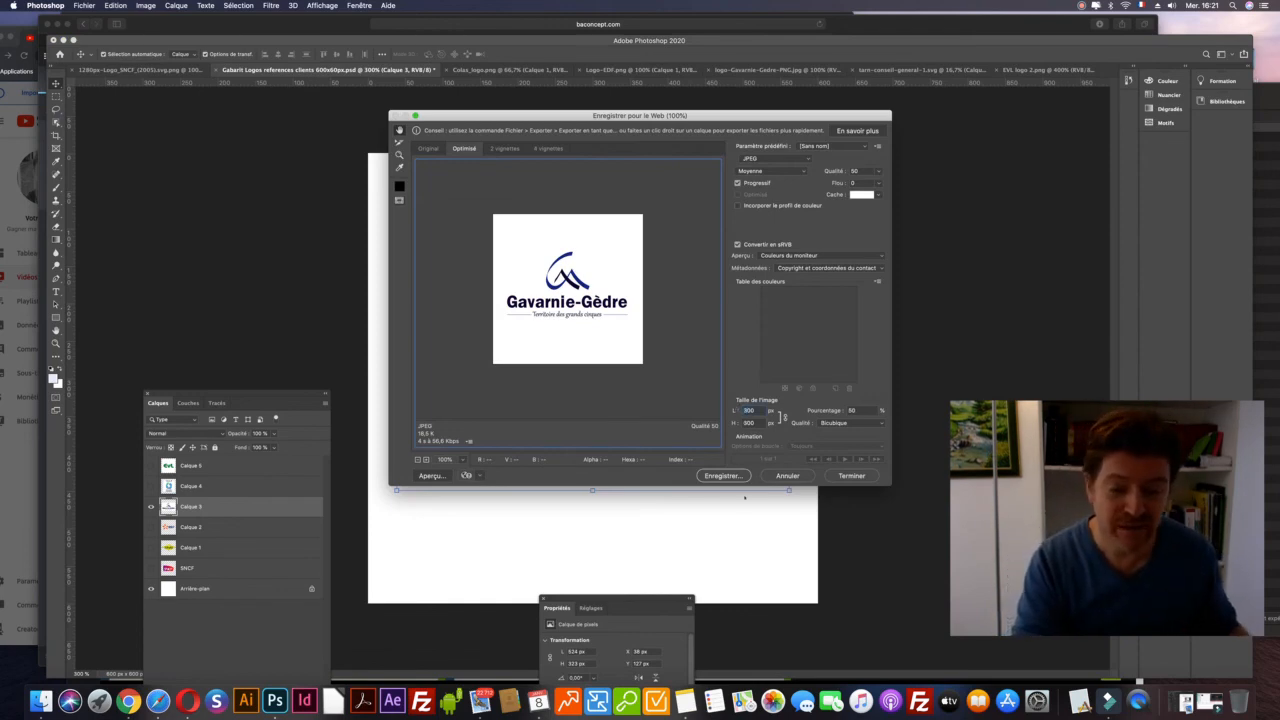
Step: Save the Gavarnie-Gèdre logo export as "tspa-travaux-publics-toulouse-avis-client-3", reusing the second exported file's name
left_click(724, 476)
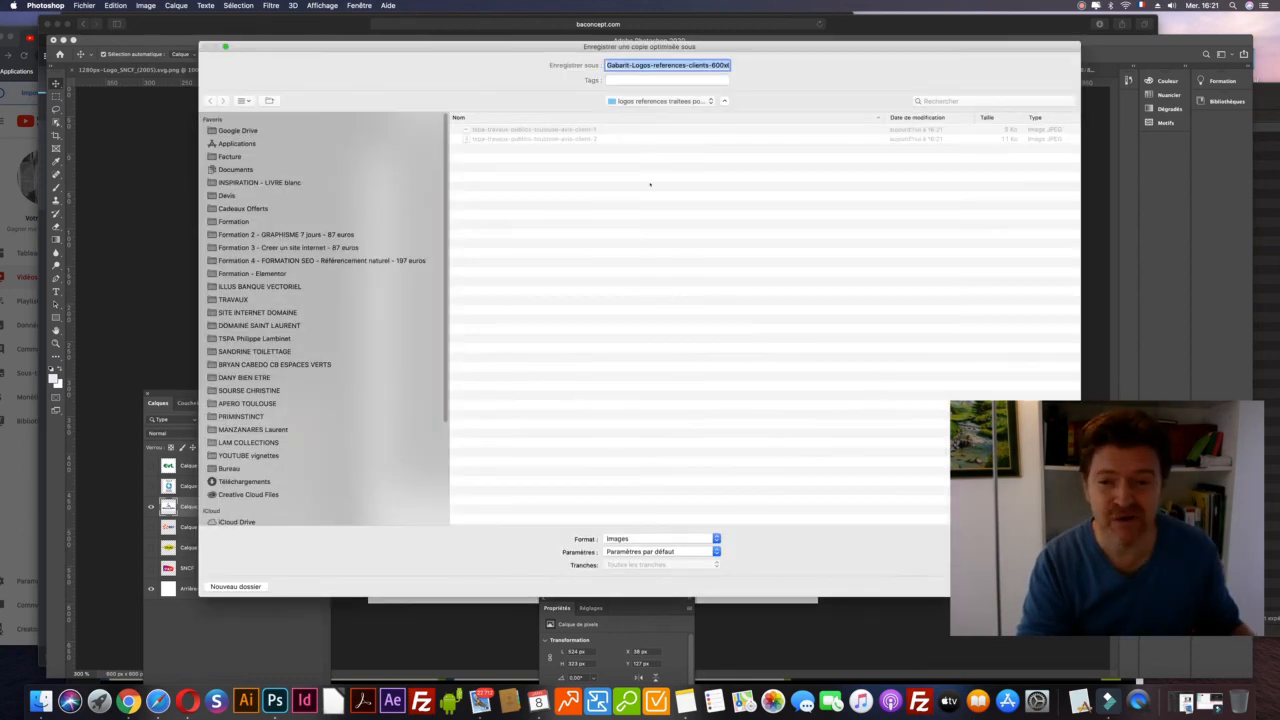
left_click(576, 140)
left_click(720, 64)
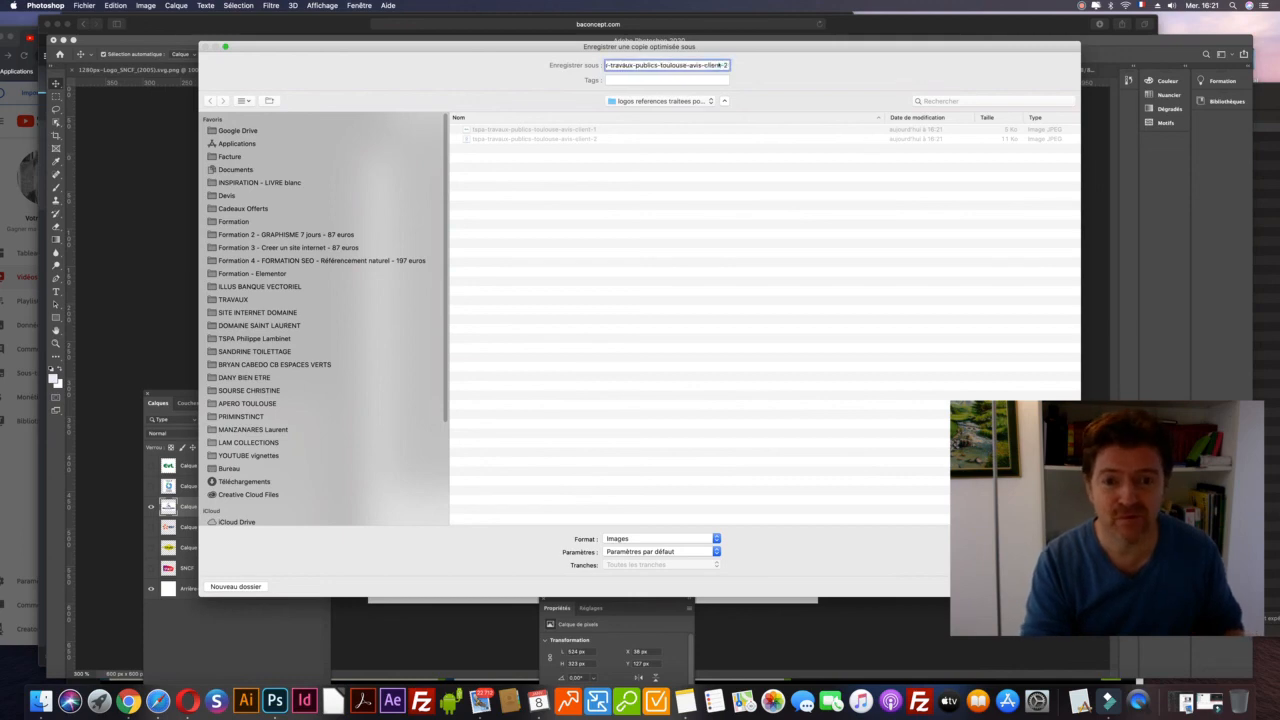
key("BackSpace")
type("3")
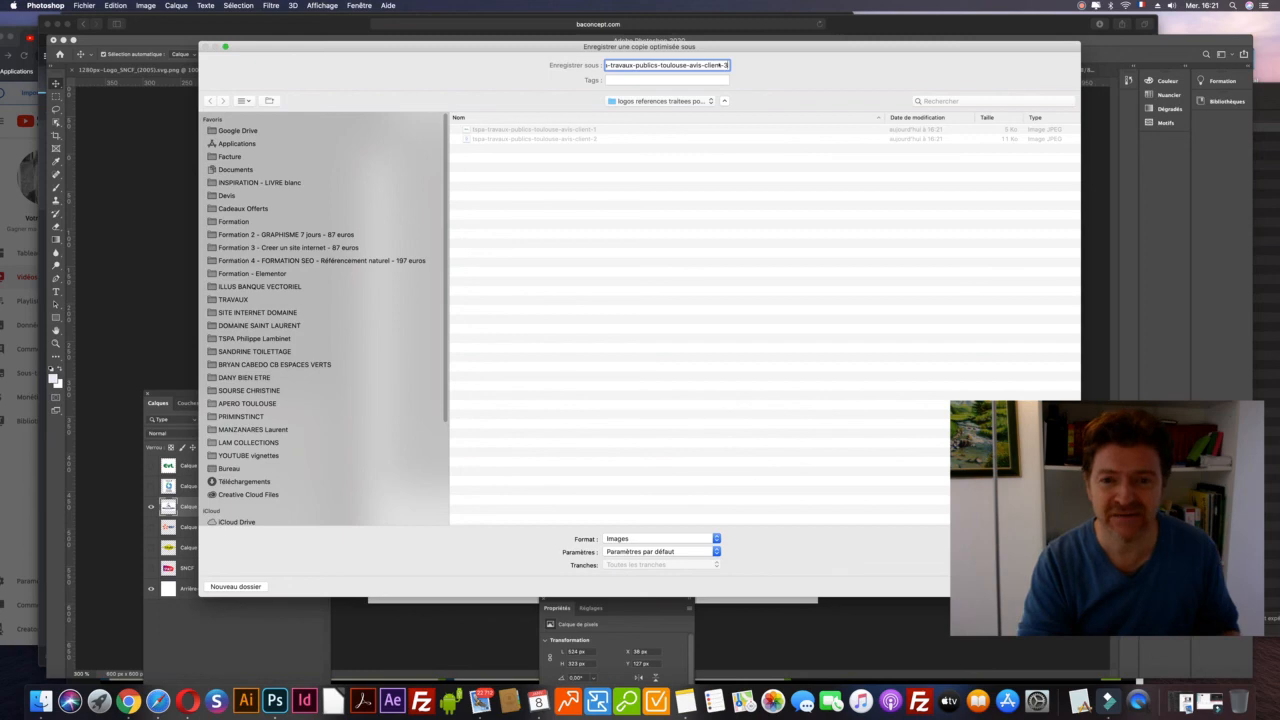
key("Return")
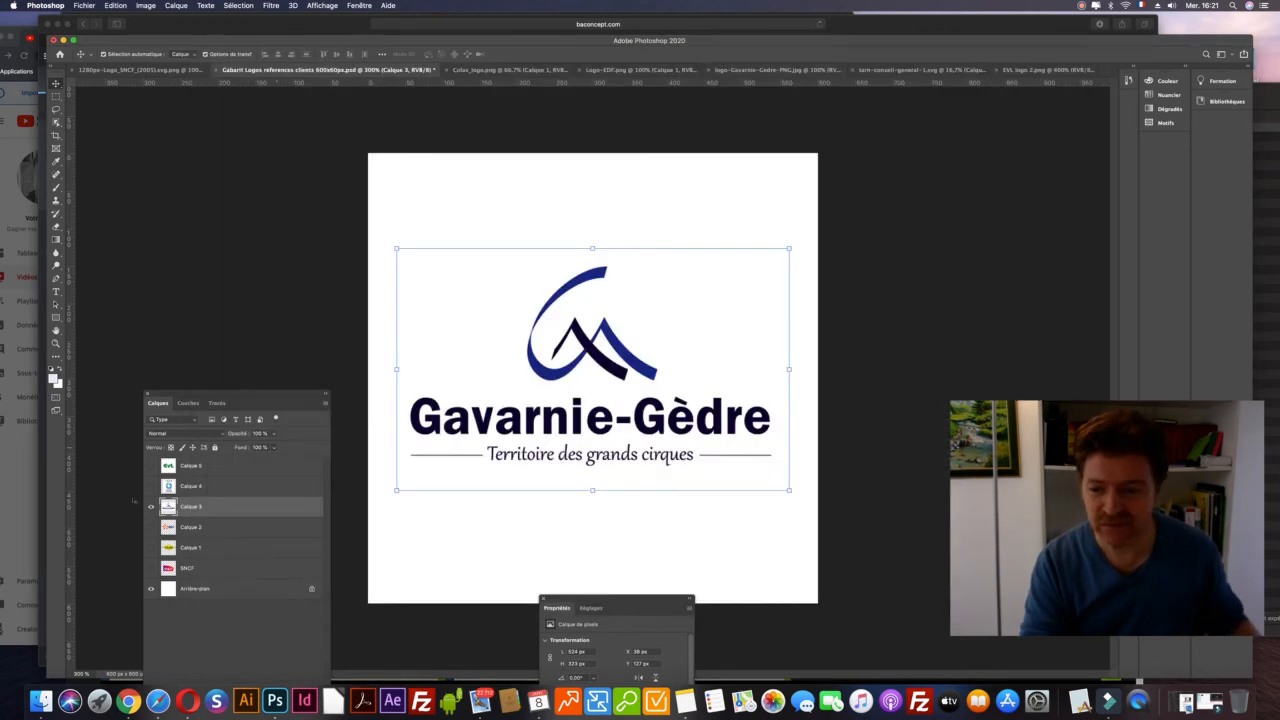
Step: Hide the Gavarnie-Gèdre layer, show and select the EDF logo layer, and proceed to saving its Save for Web JPEG at 300 × 300 px
left_click(151, 506)
left_click(151, 526)
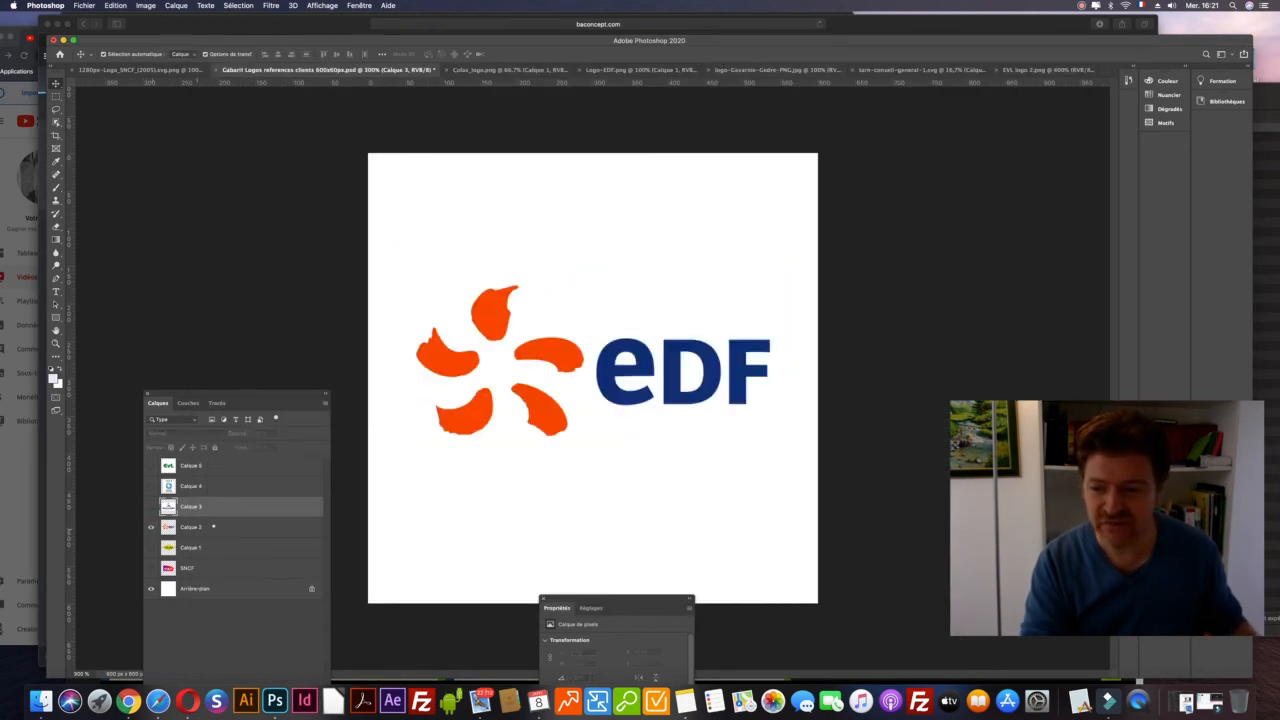
left_click(220, 527)
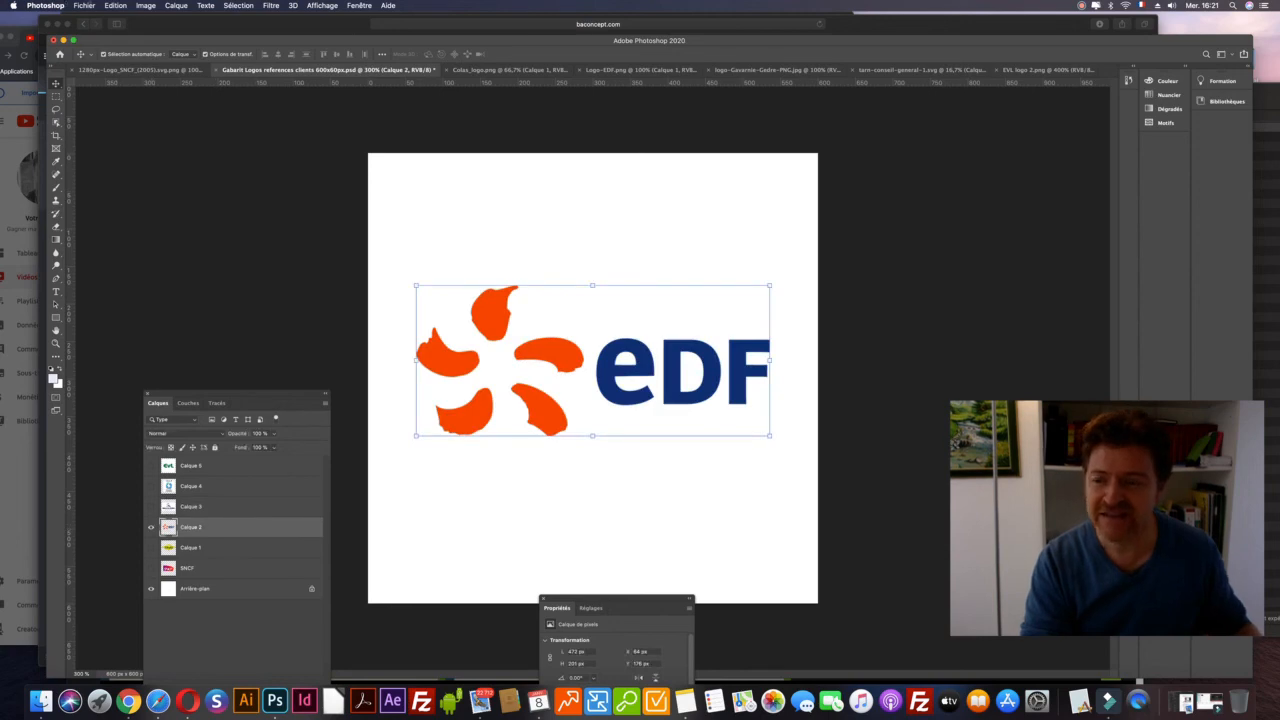
left_click(84, 5)
mouse_move(150, 143)
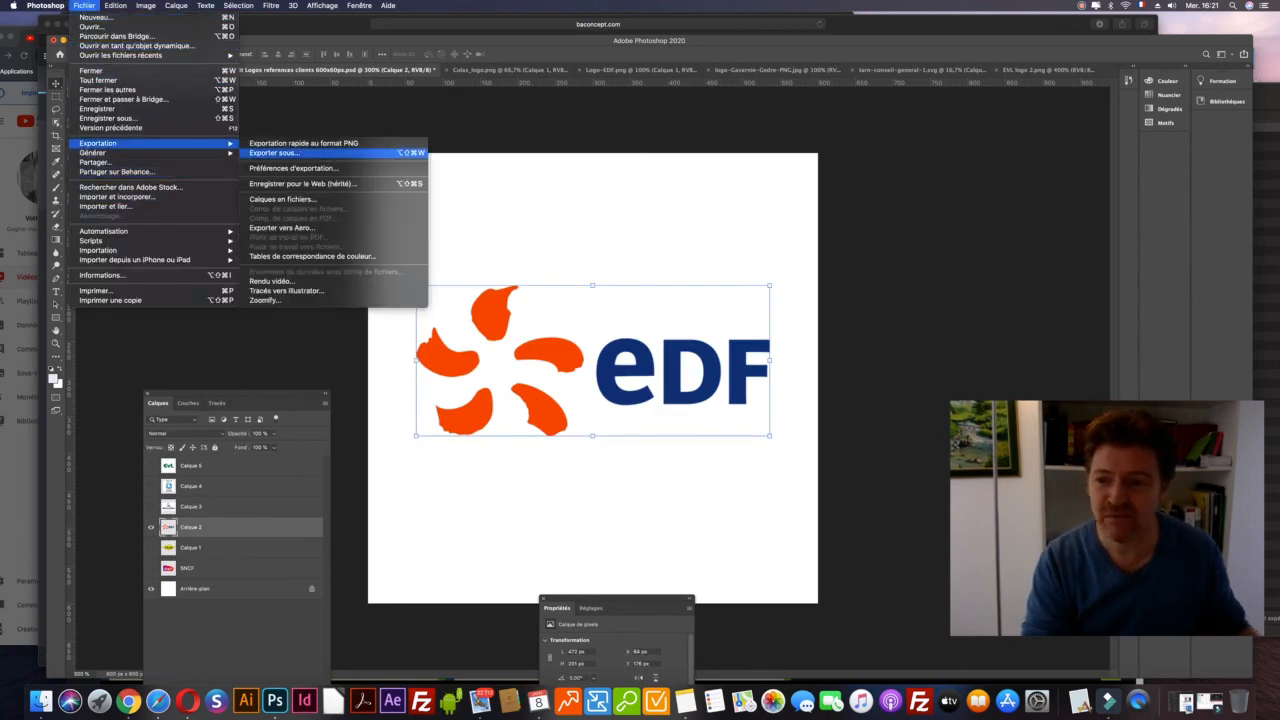
left_click(319, 184)
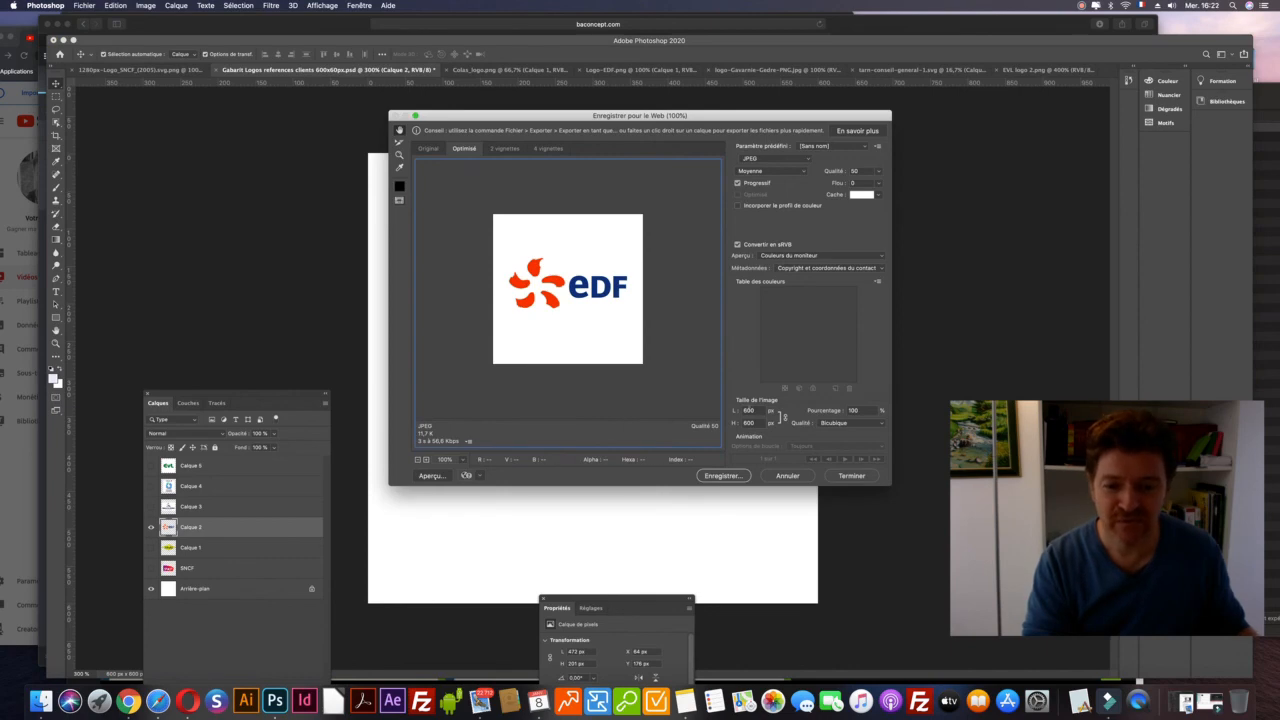
type("30")
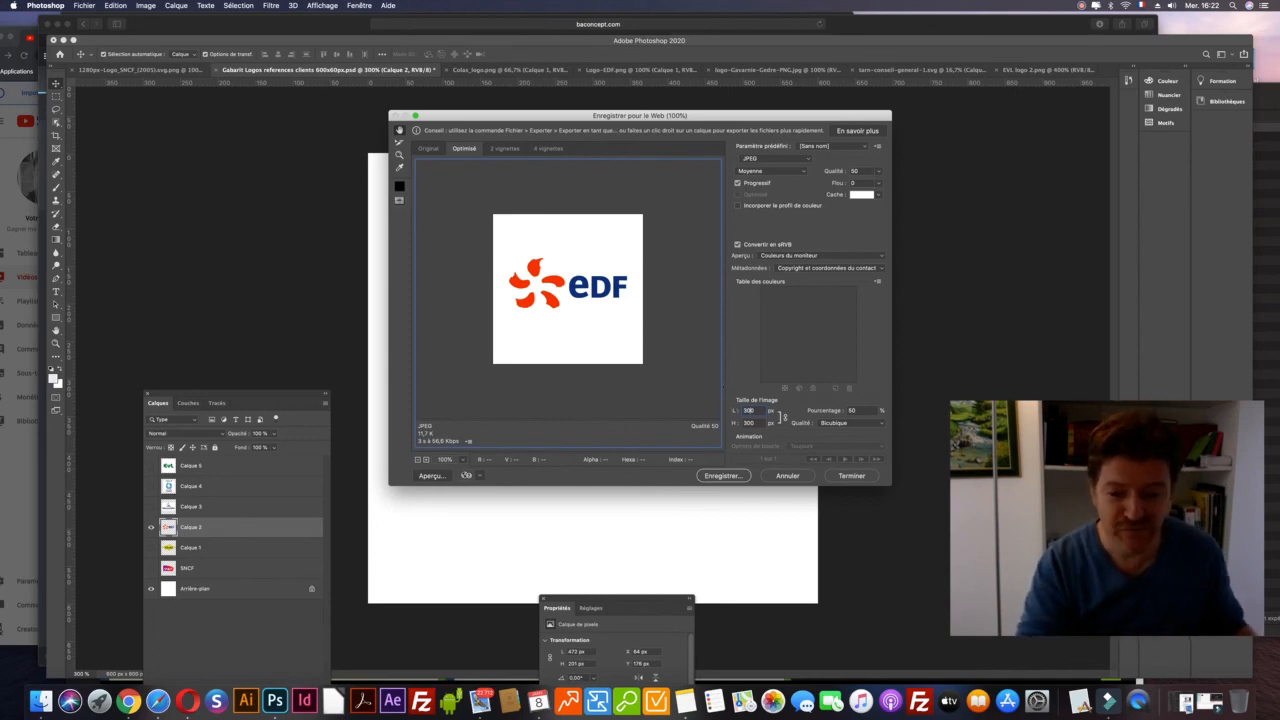
left_click(737, 476)
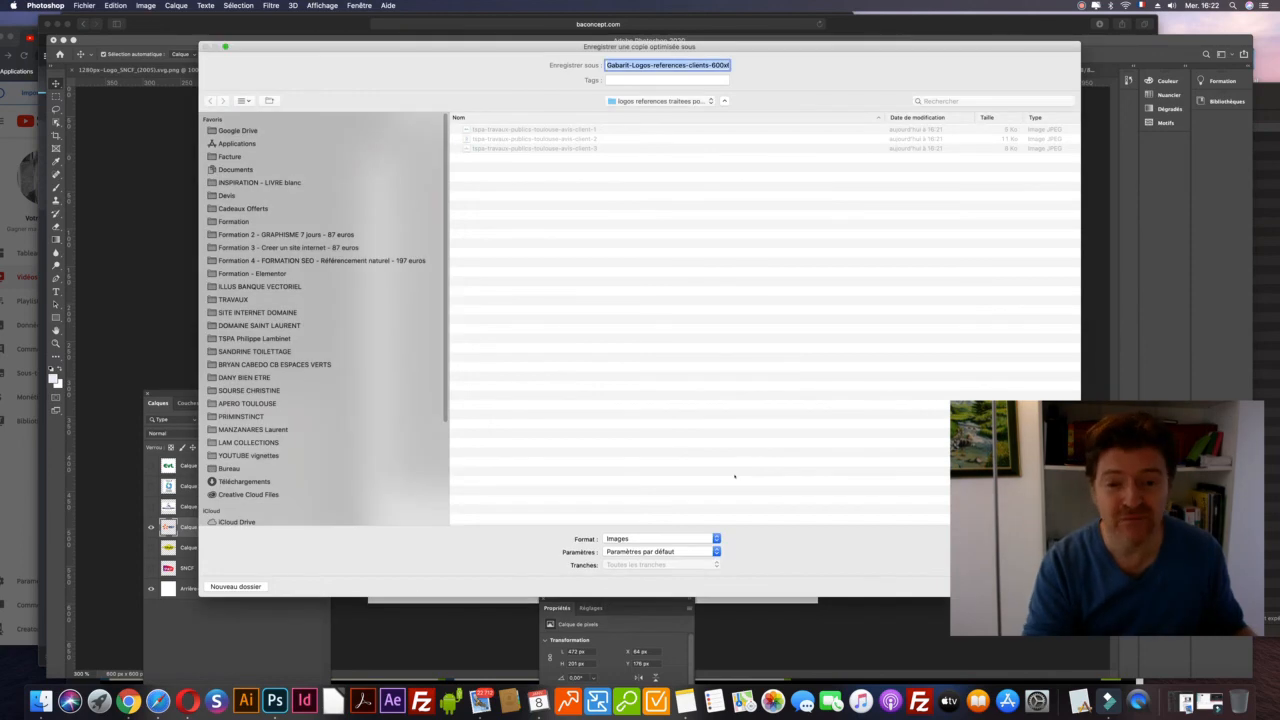
Step: Save the EDF logo export as "tspa-travaux-publics-toulouse-avis-client-4", reusing the third exported file's name
left_click_drag(901, 46, 767, 47)
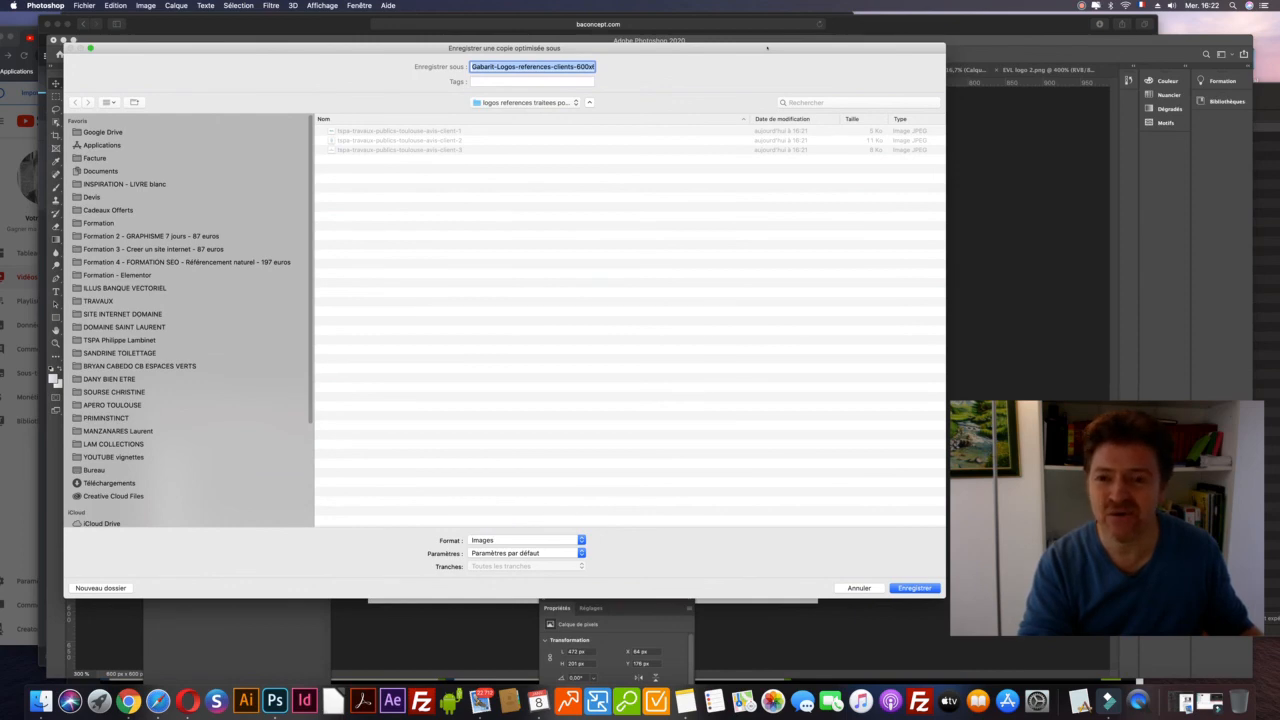
left_click(452, 150)
left_click(585, 66)
key("Down")
key("BackSpace")
type("4")
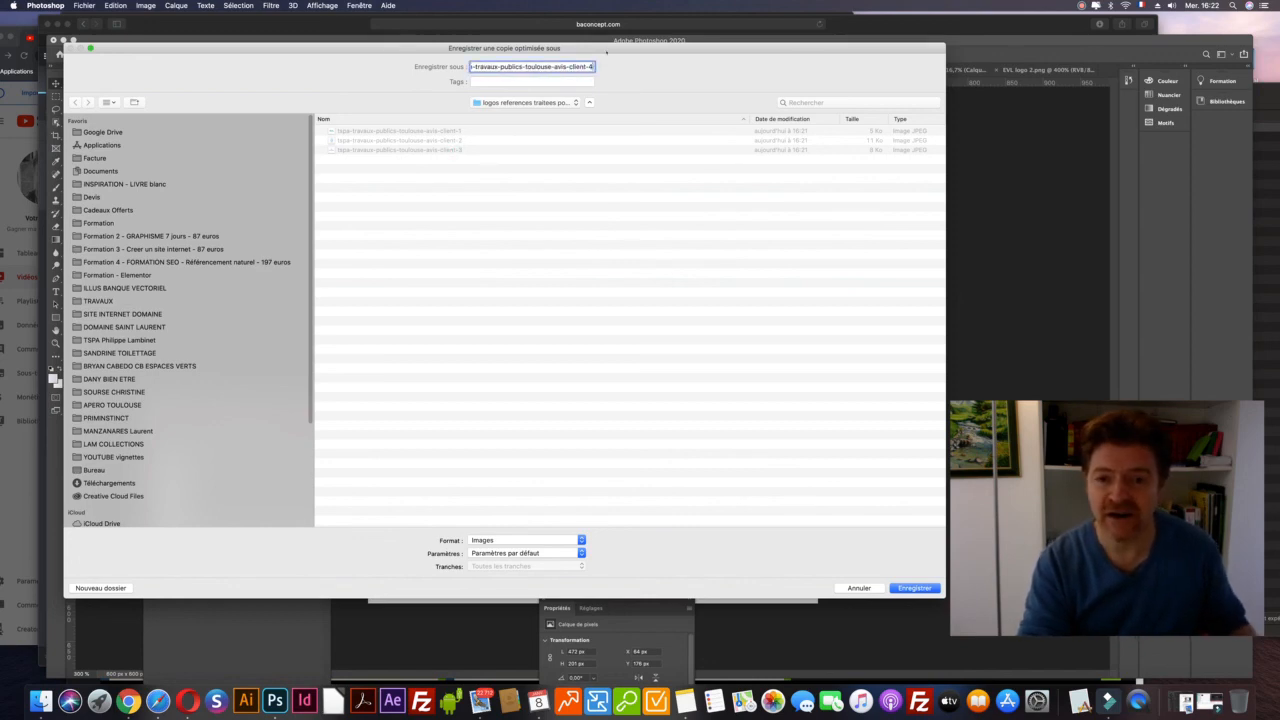
key("Return")
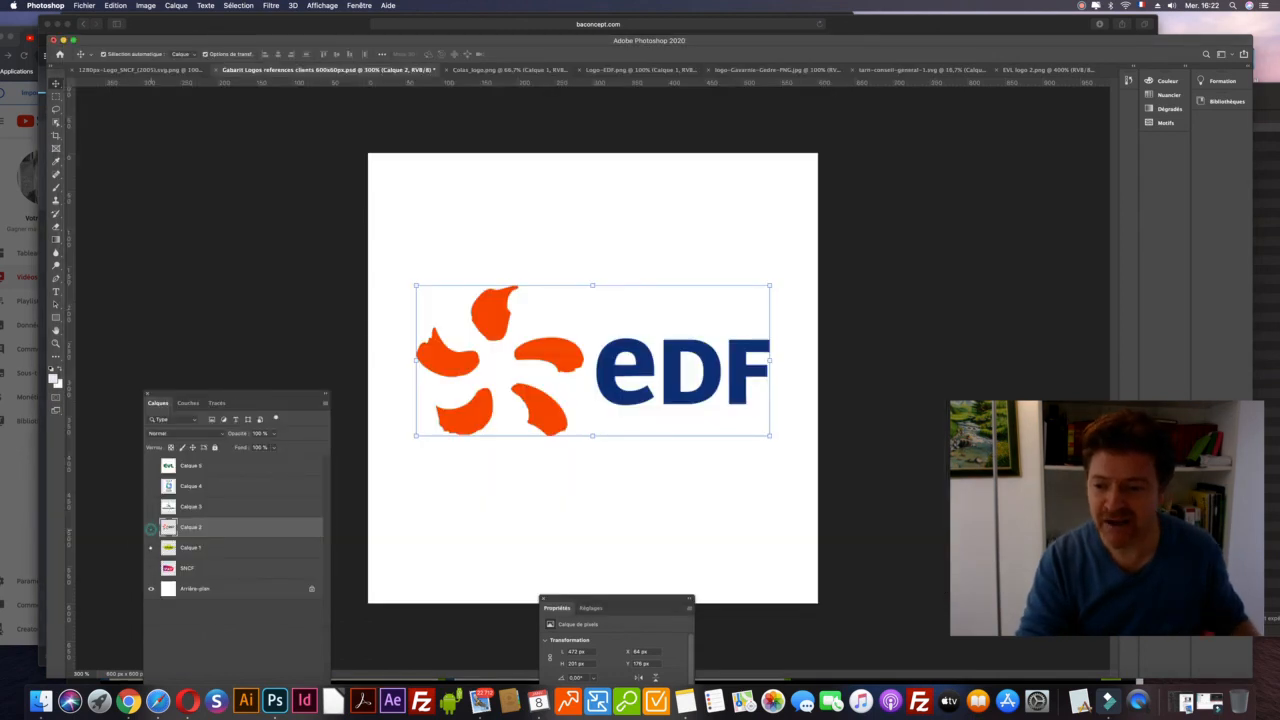
Step: Show the Colas logo layer in place of EDF, select it, and proceed to saving its Save for Web JPEG at 300 × 300 px
left_click(151, 527)
left_click(151, 547)
left_click(216, 547)
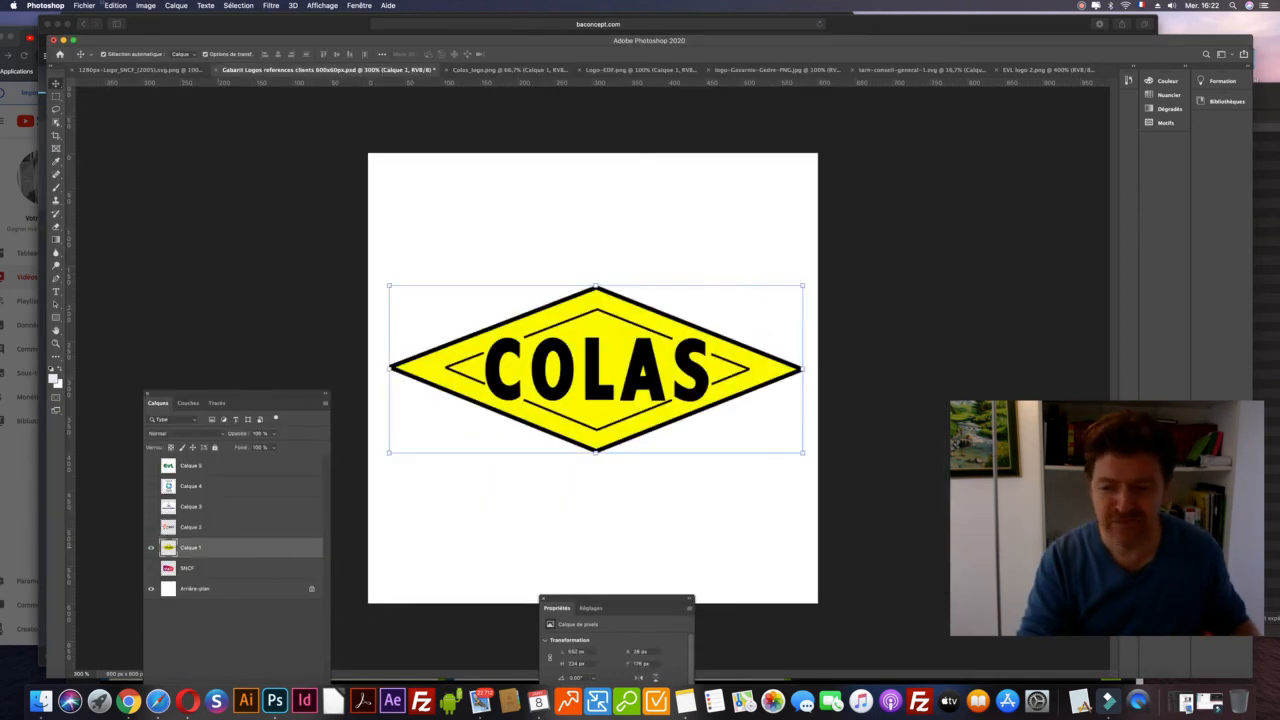
left_click(84, 5)
mouse_move(150, 143)
left_click(302, 183)
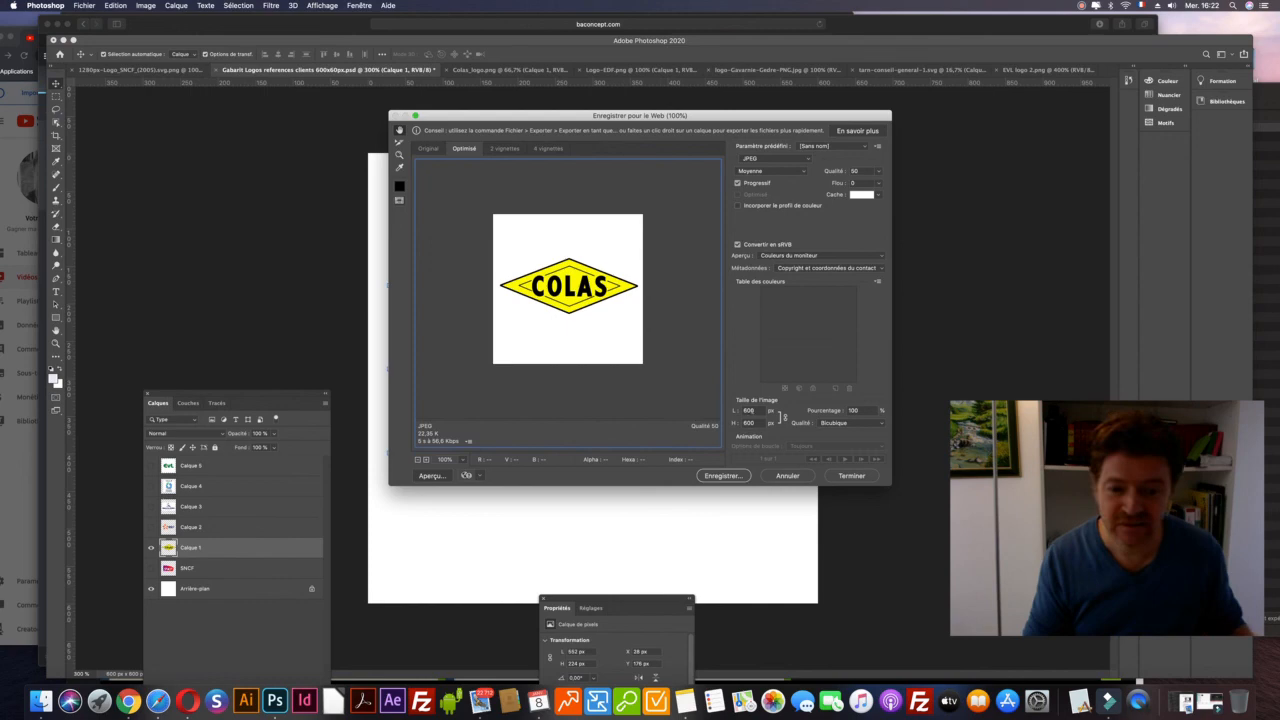
left_click_drag(748, 411, 743, 411)
type("3")
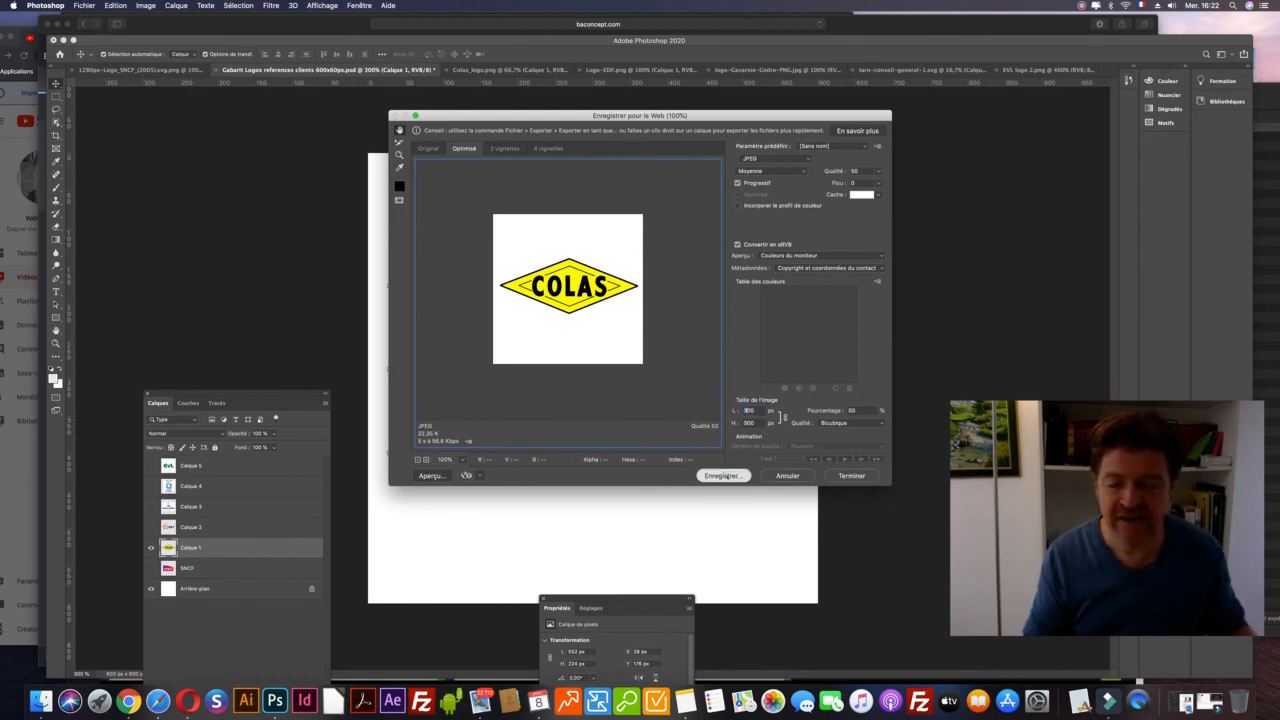
left_click(723, 476)
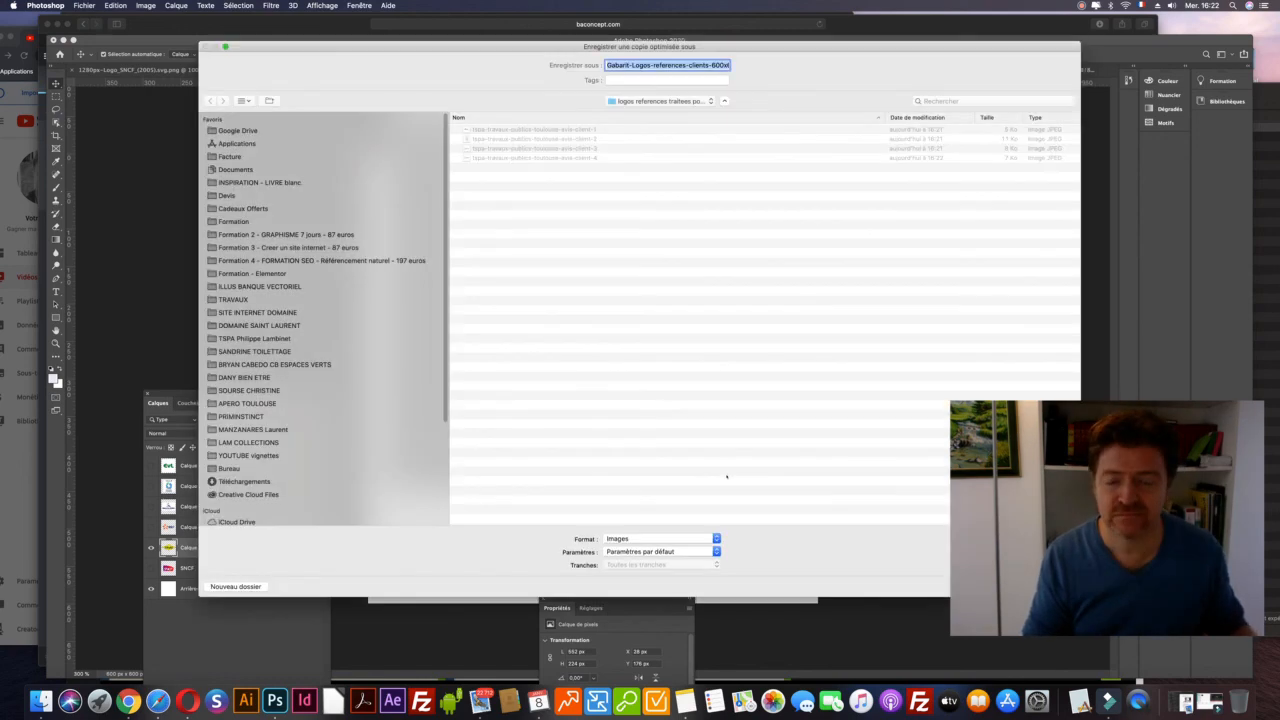
Step: Save the Colas logo export as "tspa-travaux-publics-toulouse-avis-client-5", reusing the fourth exported file's name
left_click(706, 65)
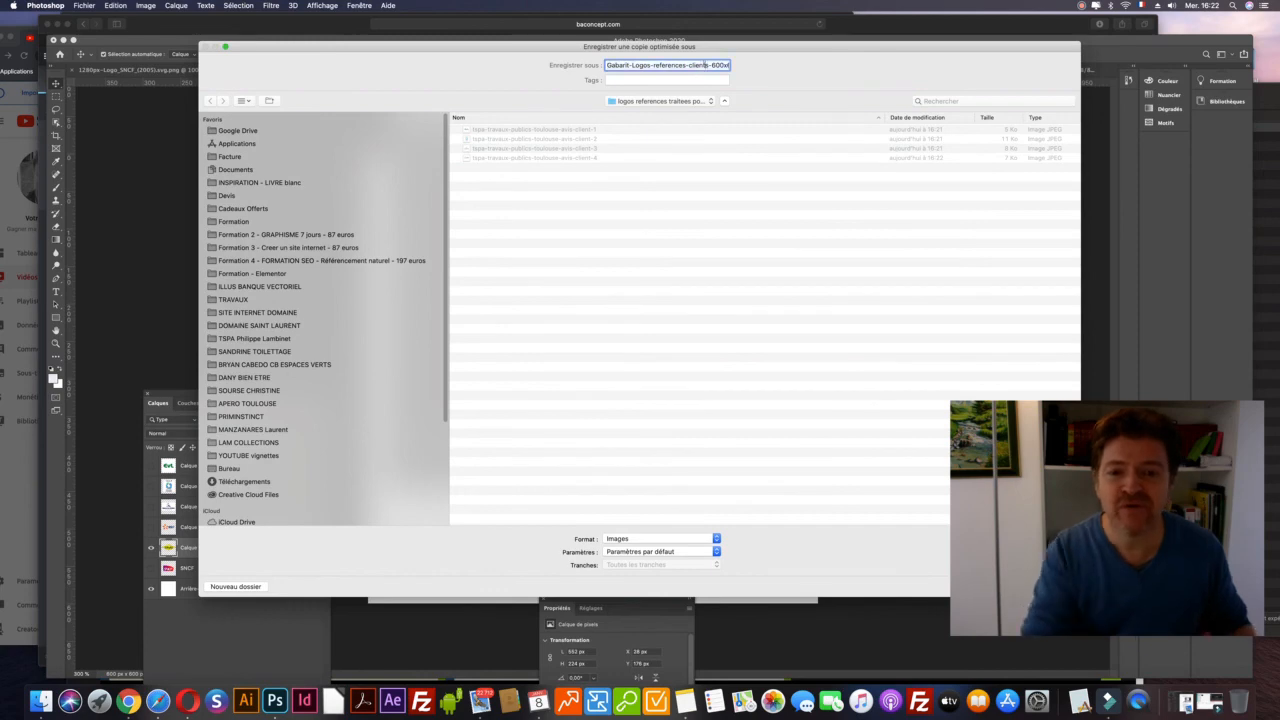
left_click(592, 158)
left_click(717, 64)
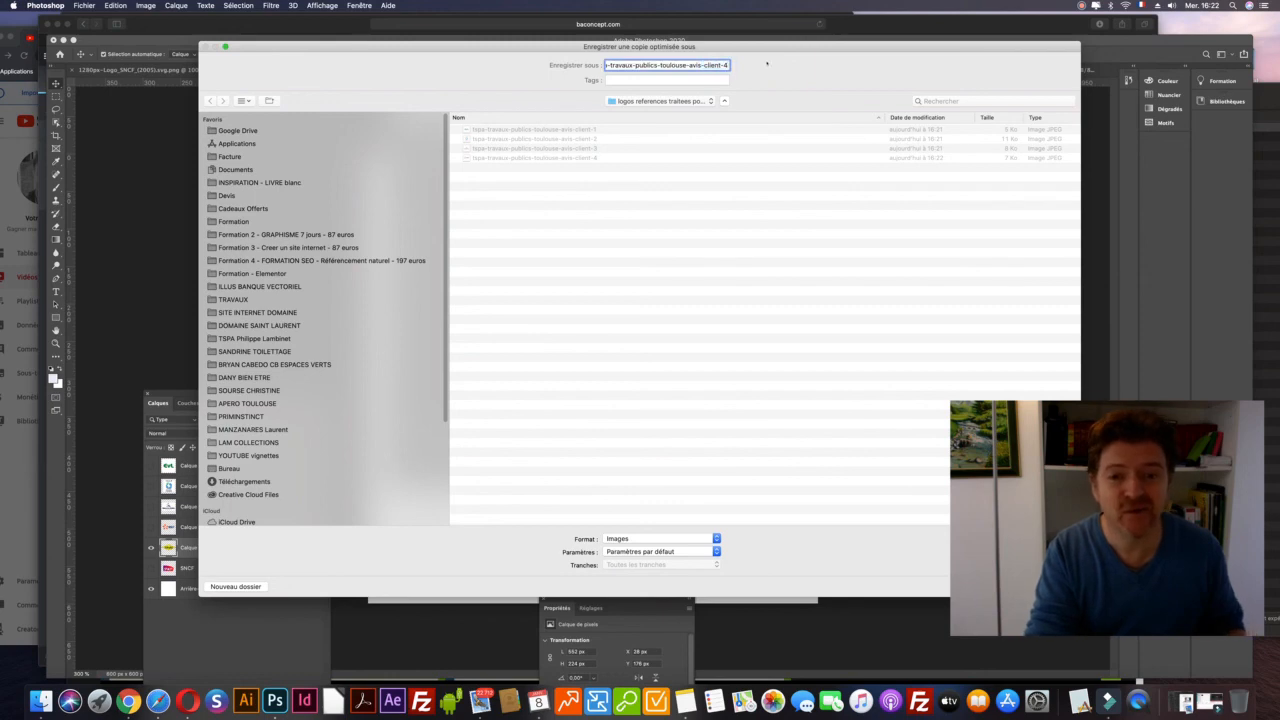
type("5")
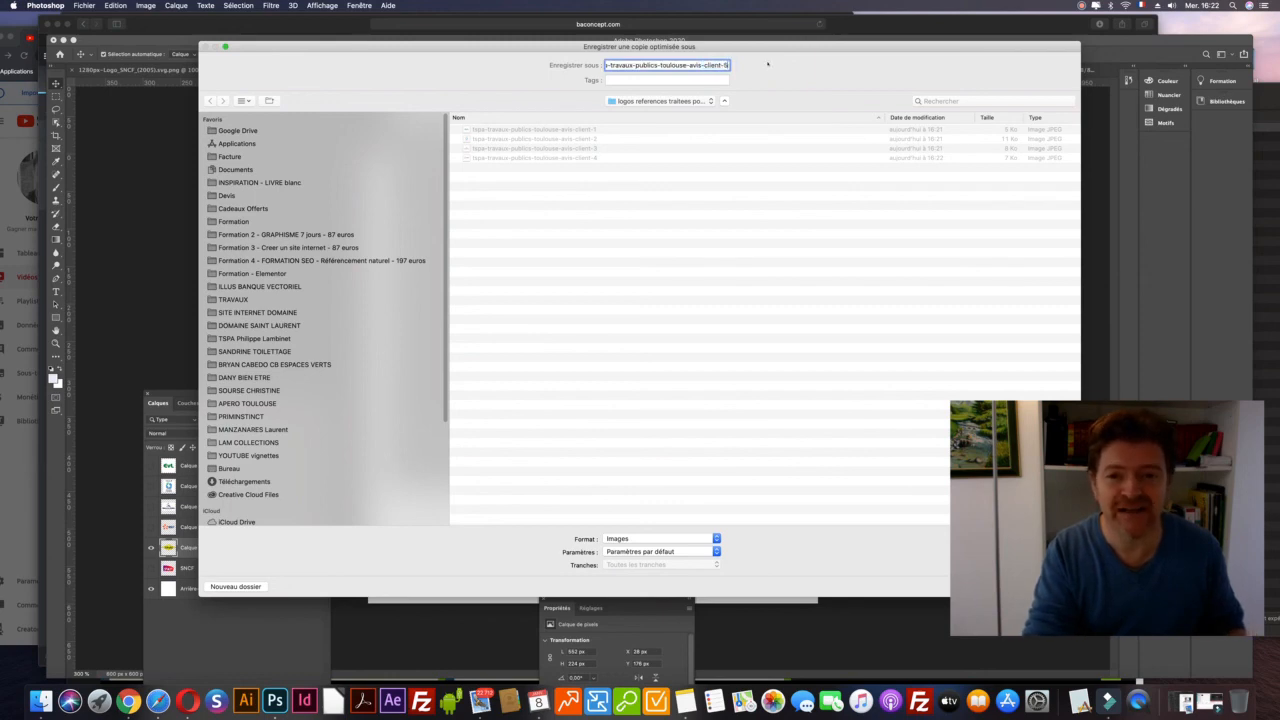
key("Return")
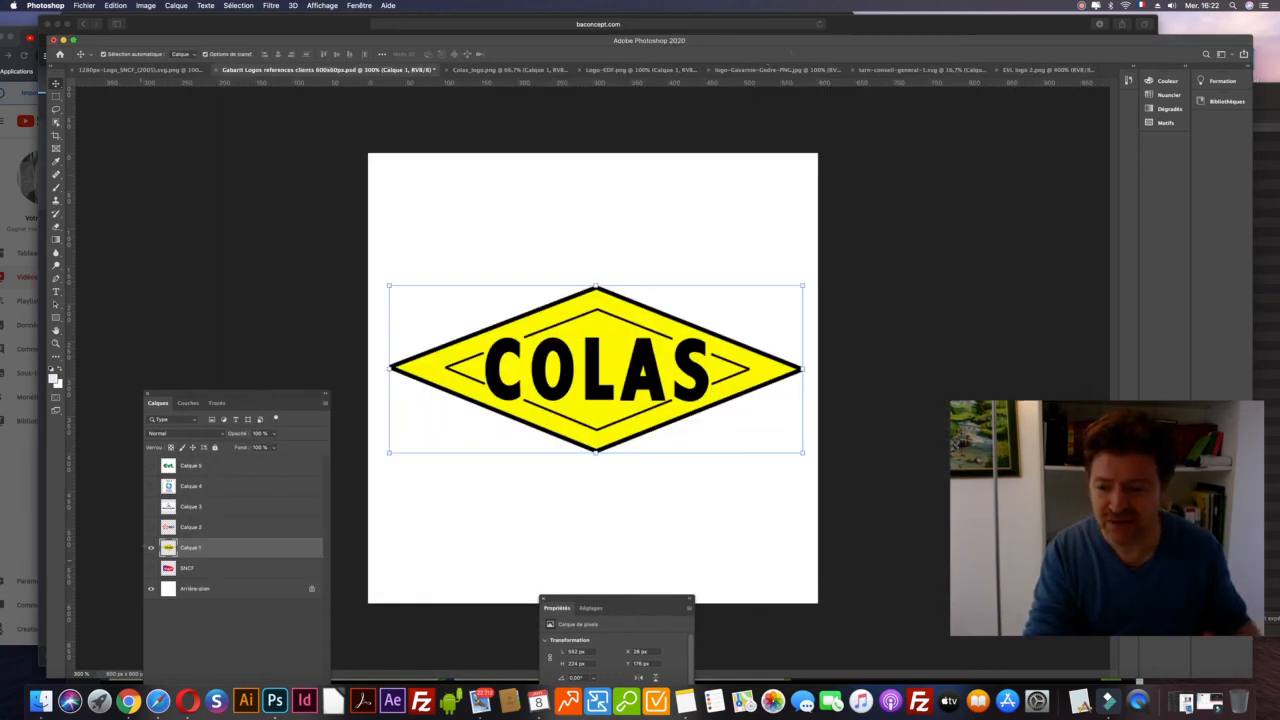
Step: Hide the Colas layer, show and select the SNCF layer, and proceed to saving its Save for Web JPEG at 300 × 300 px
left_click(150, 547)
left_click(150, 567)
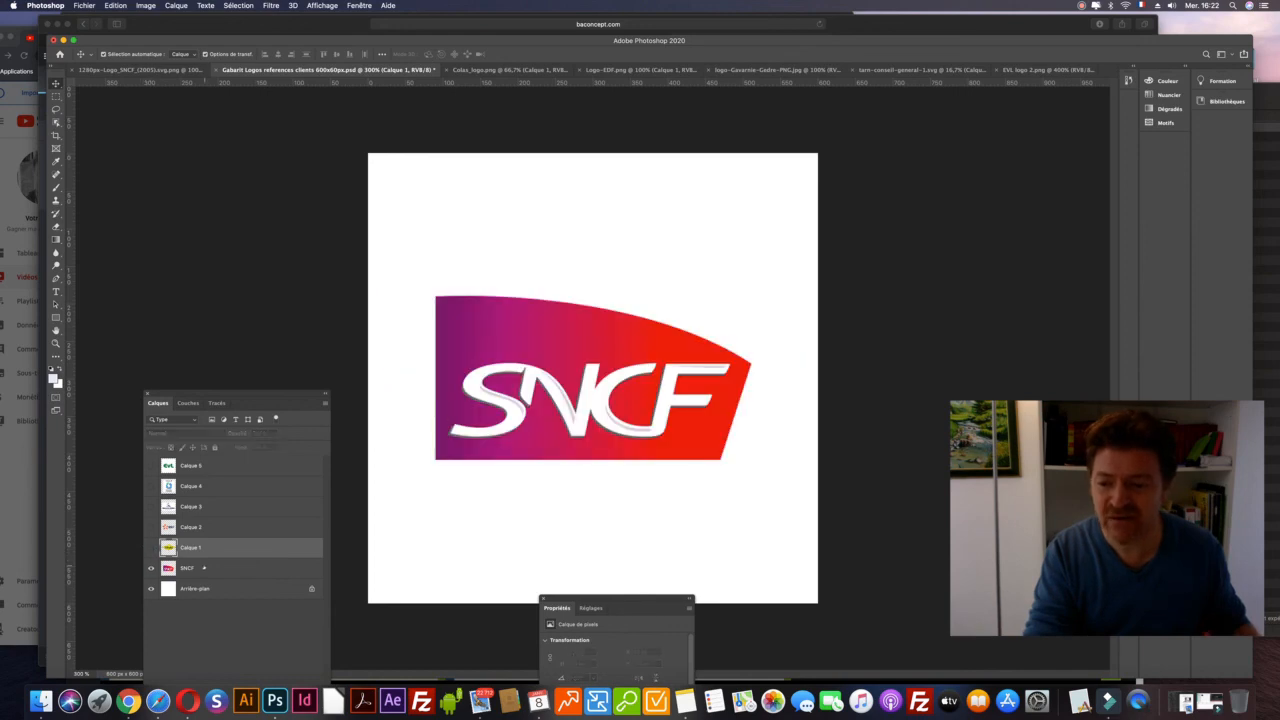
left_click(200, 567)
left_click(84, 5)
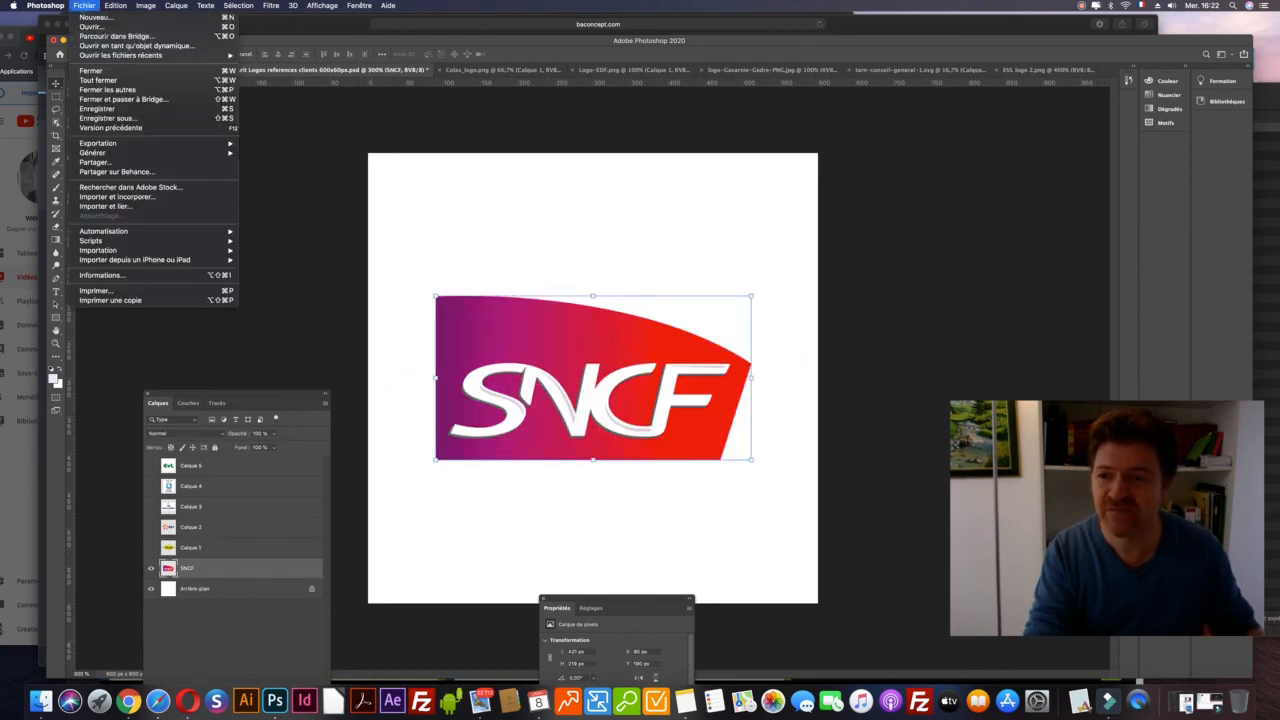
left_click(300, 183)
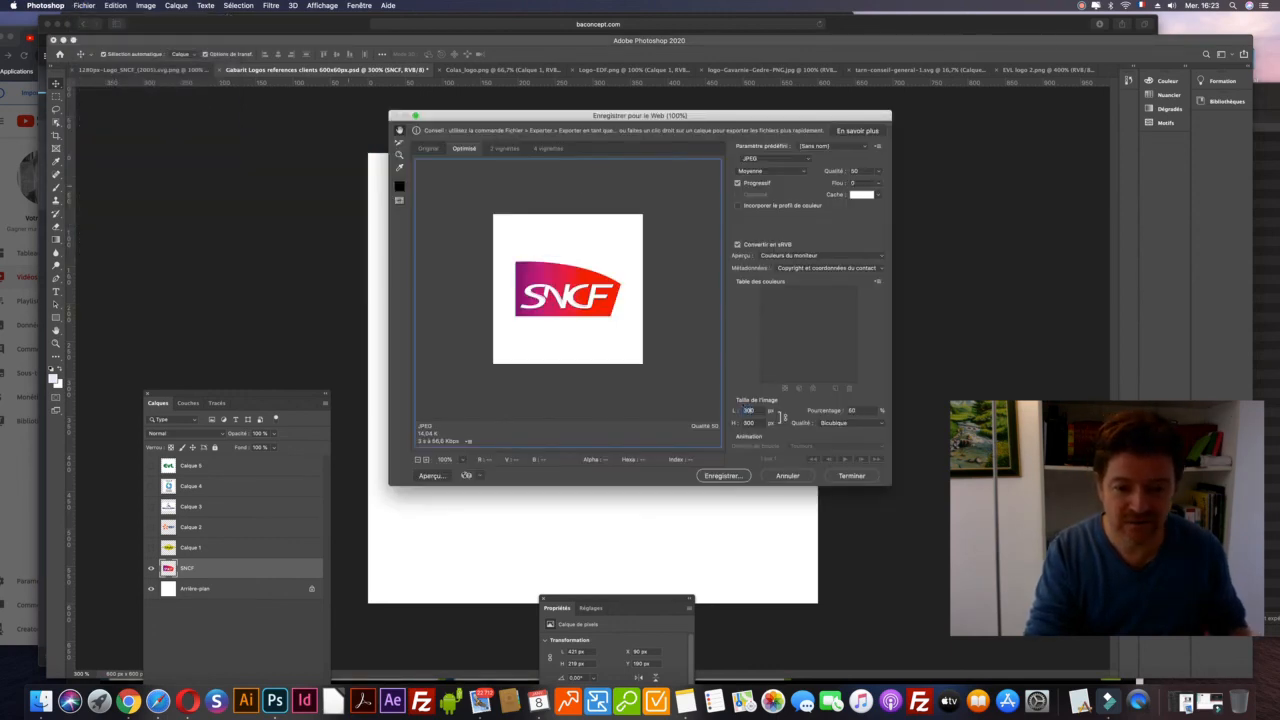
left_click(727, 476)
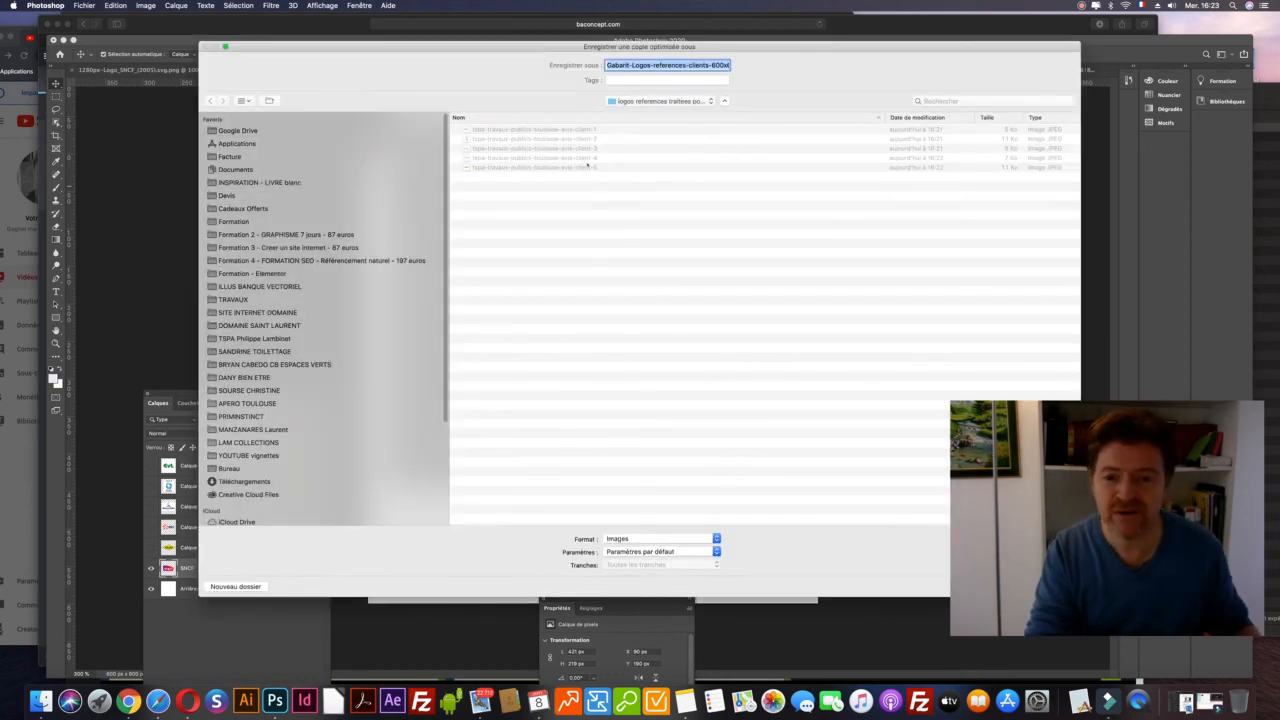
Step: Save the SNCF logo export as "tspa-travaux-publics-toulouse-avis-client-6", reusing the fifth exported file's name
left_click(586, 167)
left_click(722, 65)
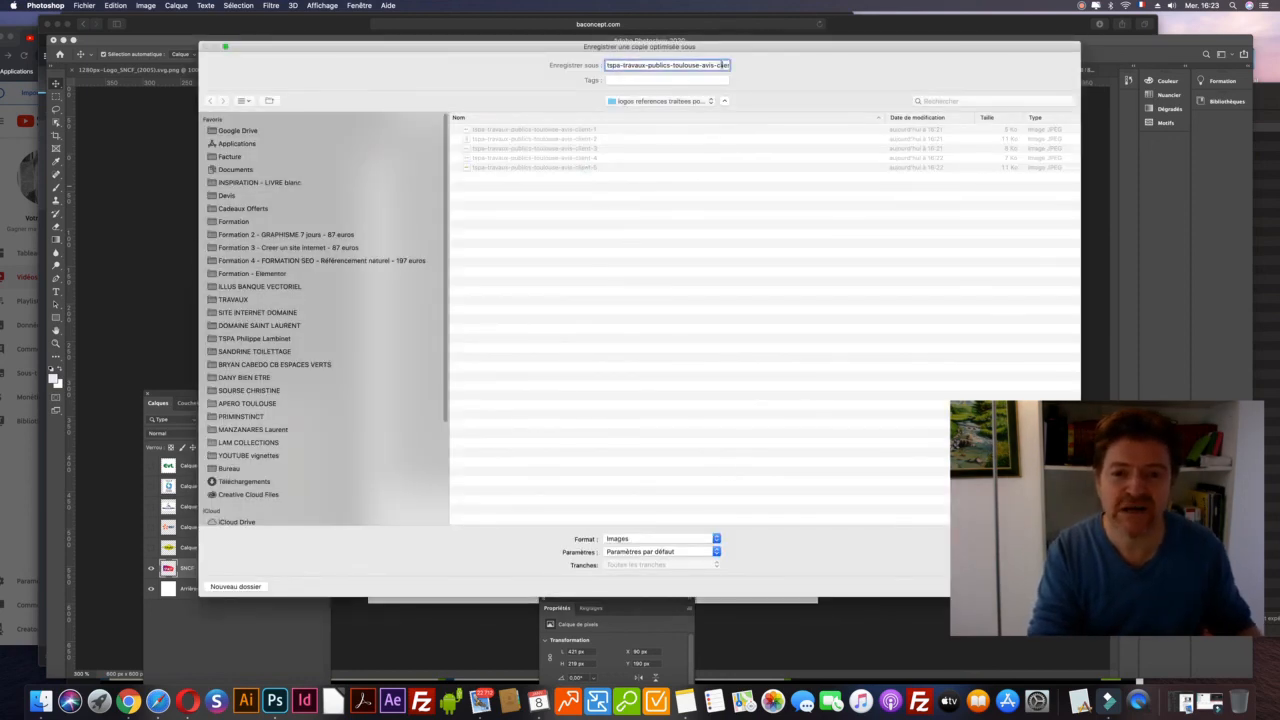
left_click(722, 65)
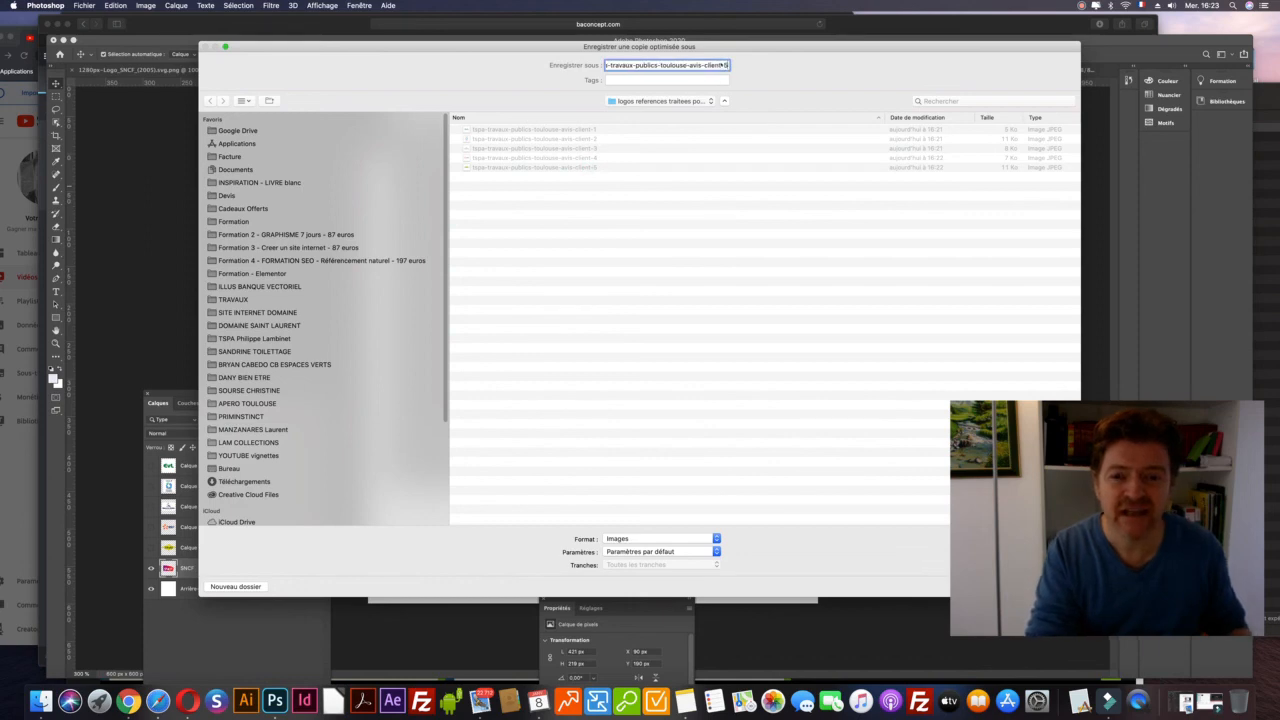
key("BackSpace")
type("6")
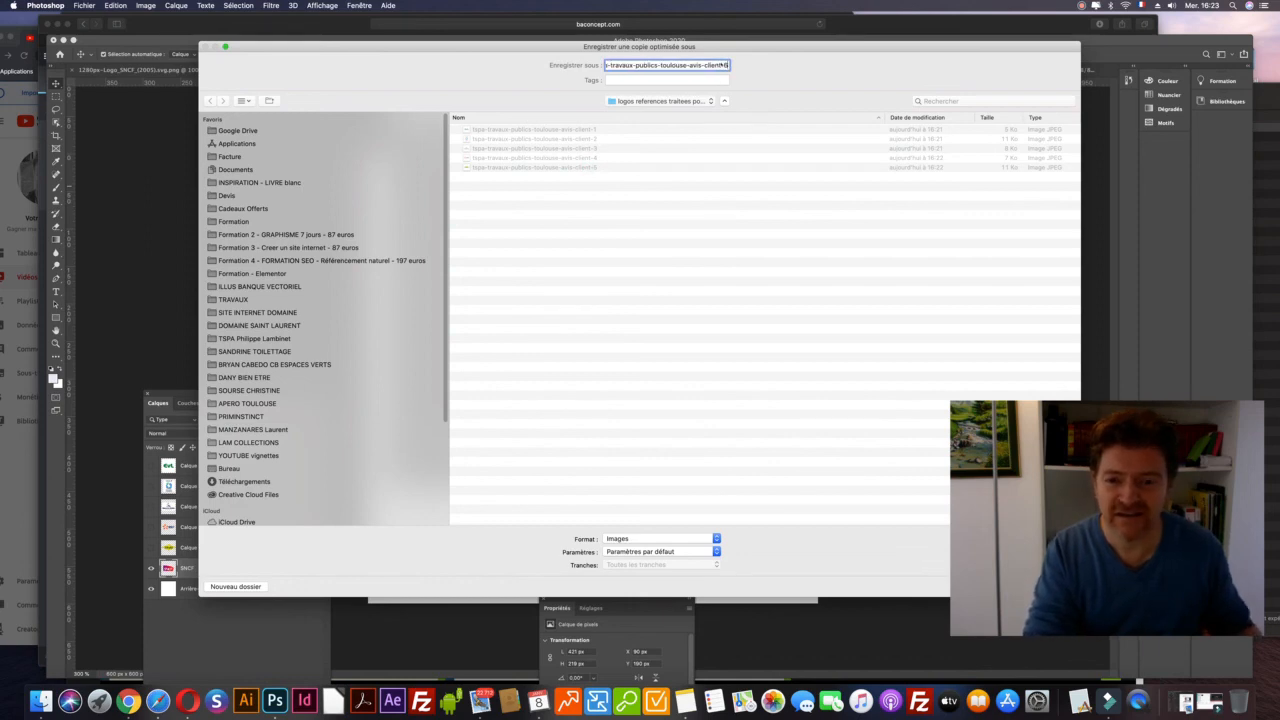
key("Return")
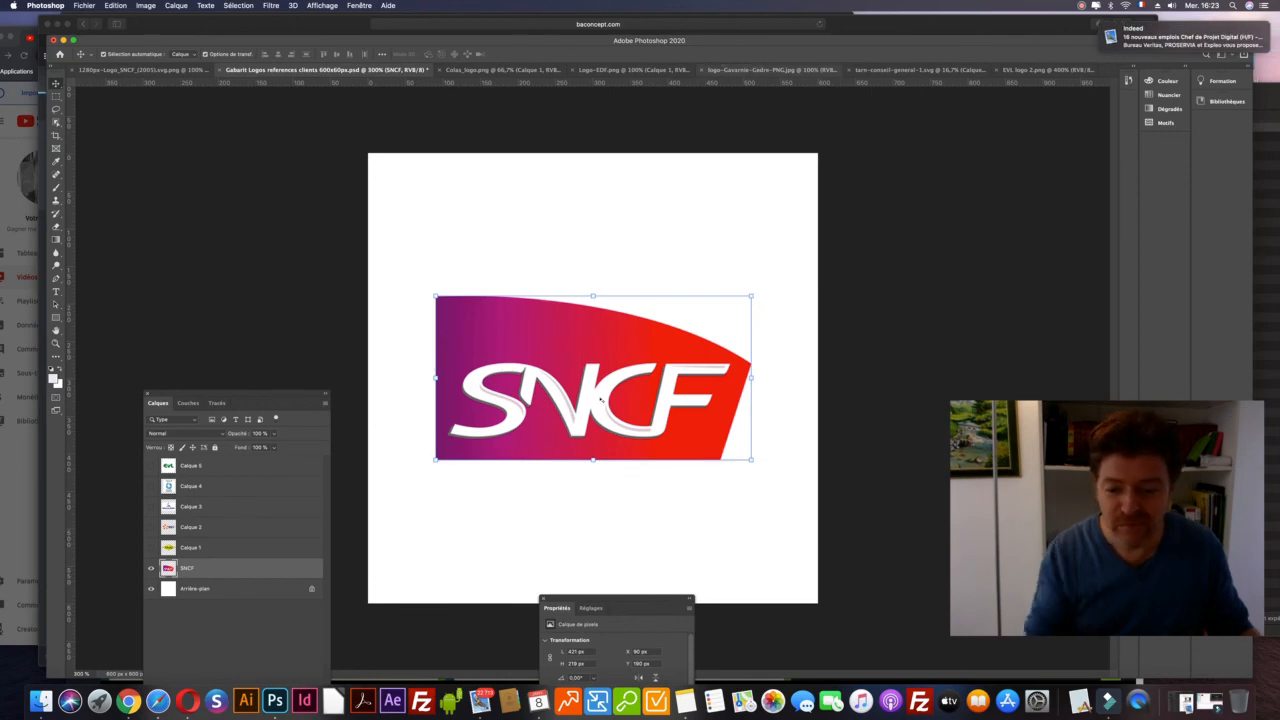
Step: Switch to Finder, open the "logos references traitees pour site web" folder to review the exported JPEGs, and shorten its window
left_click(40, 700)
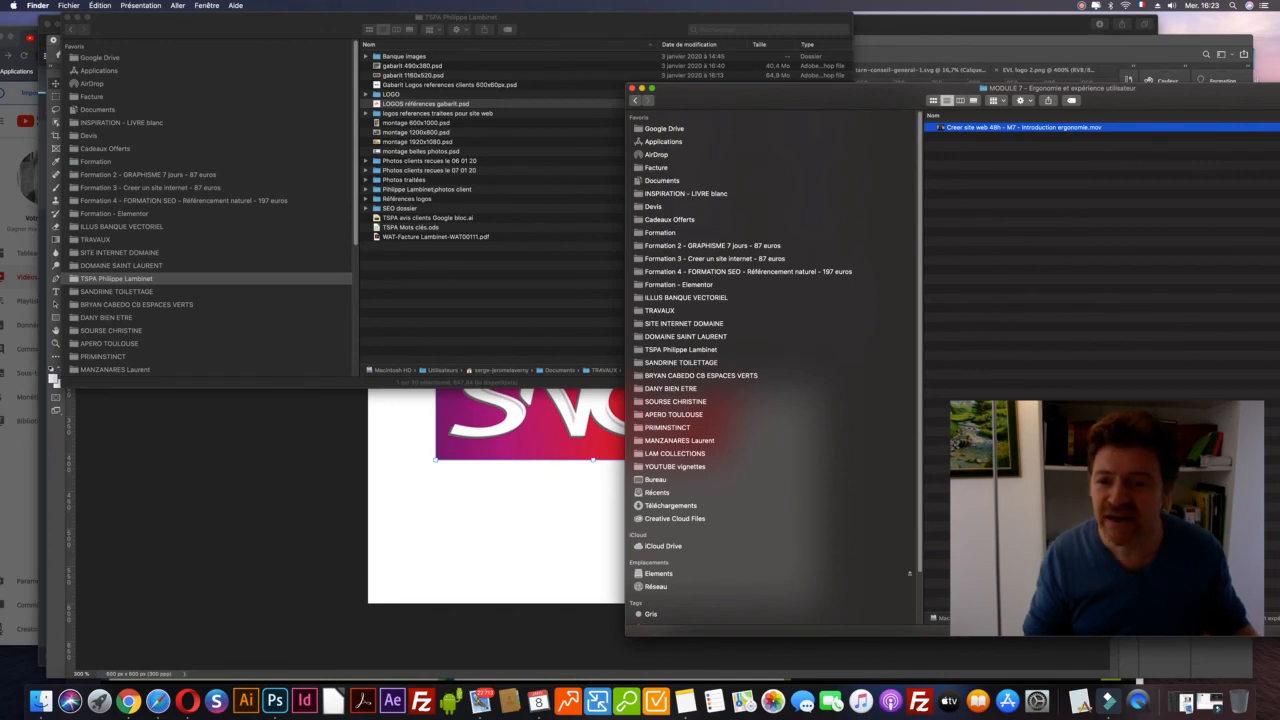
left_click(435, 300)
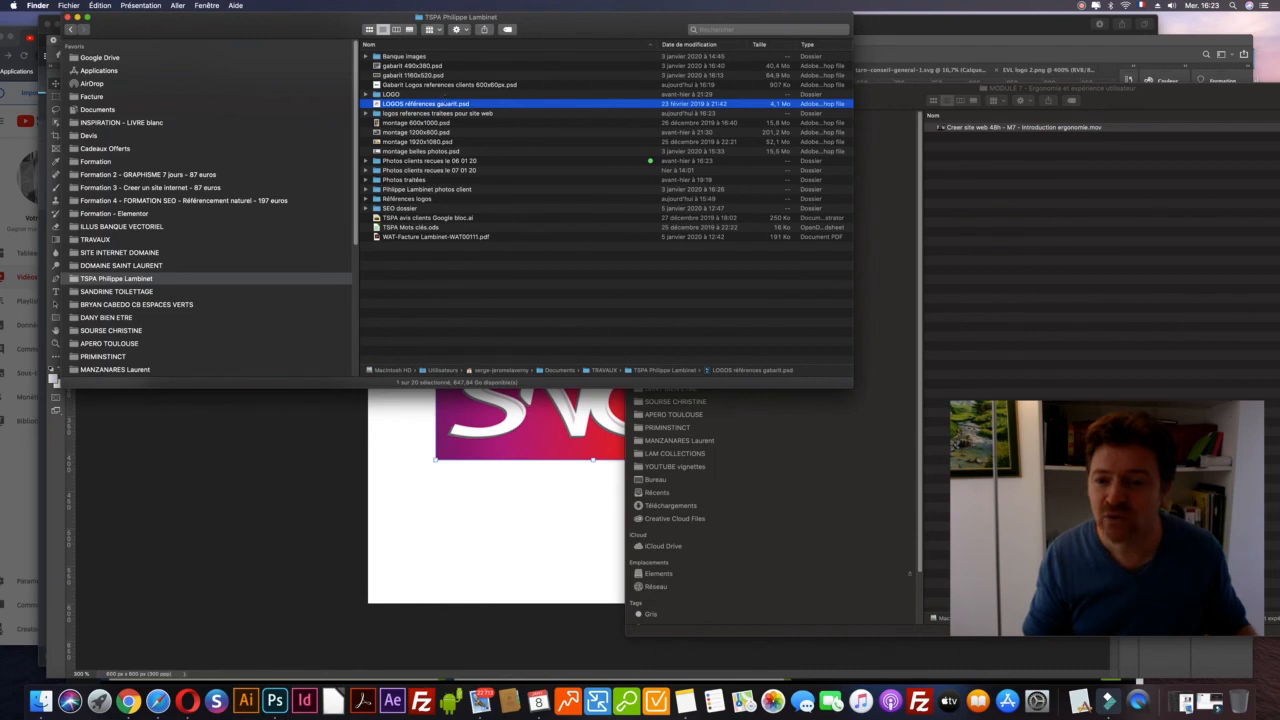
key("Down")
key("super+Down")
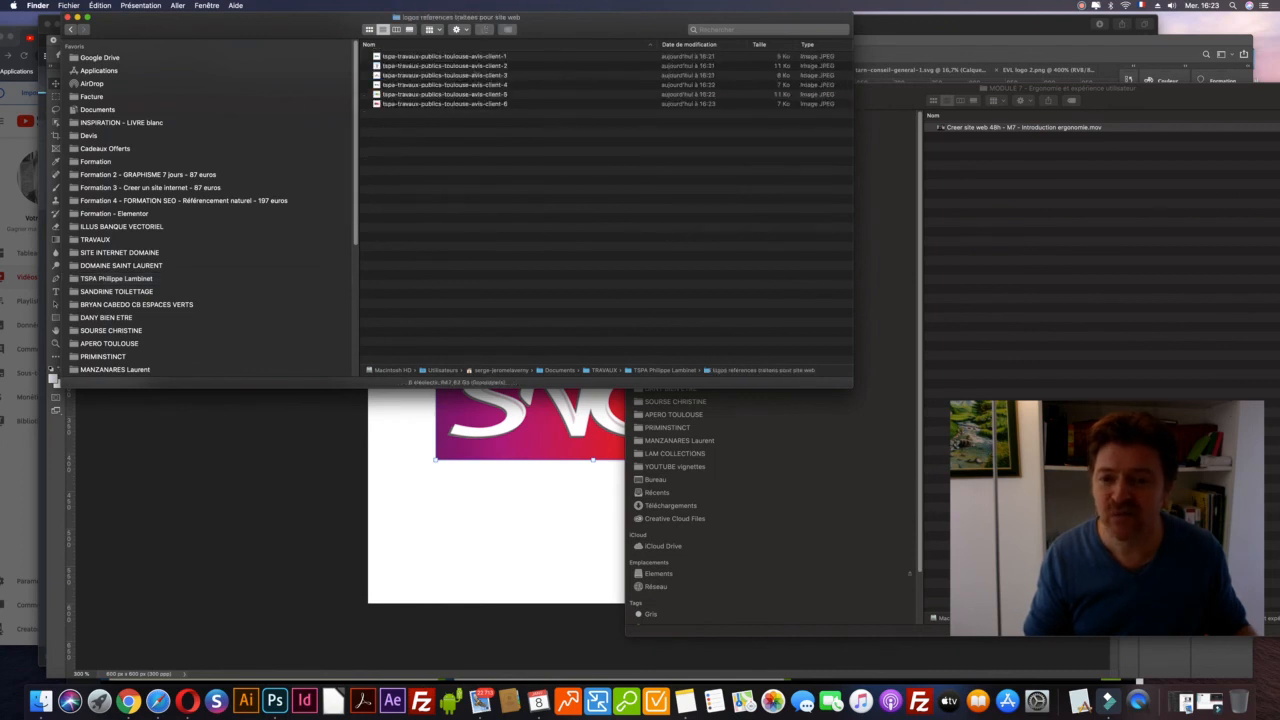
left_click_drag(850, 386, 862, 205)
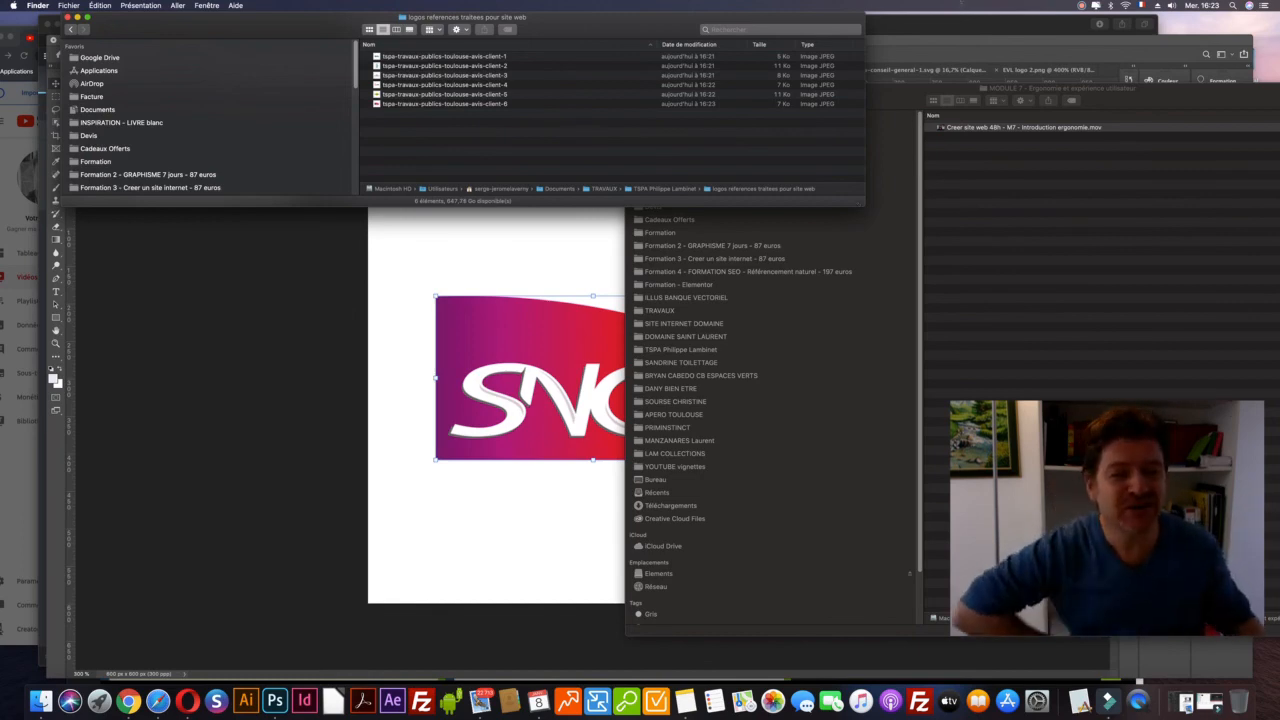
left_click(1081, 5)
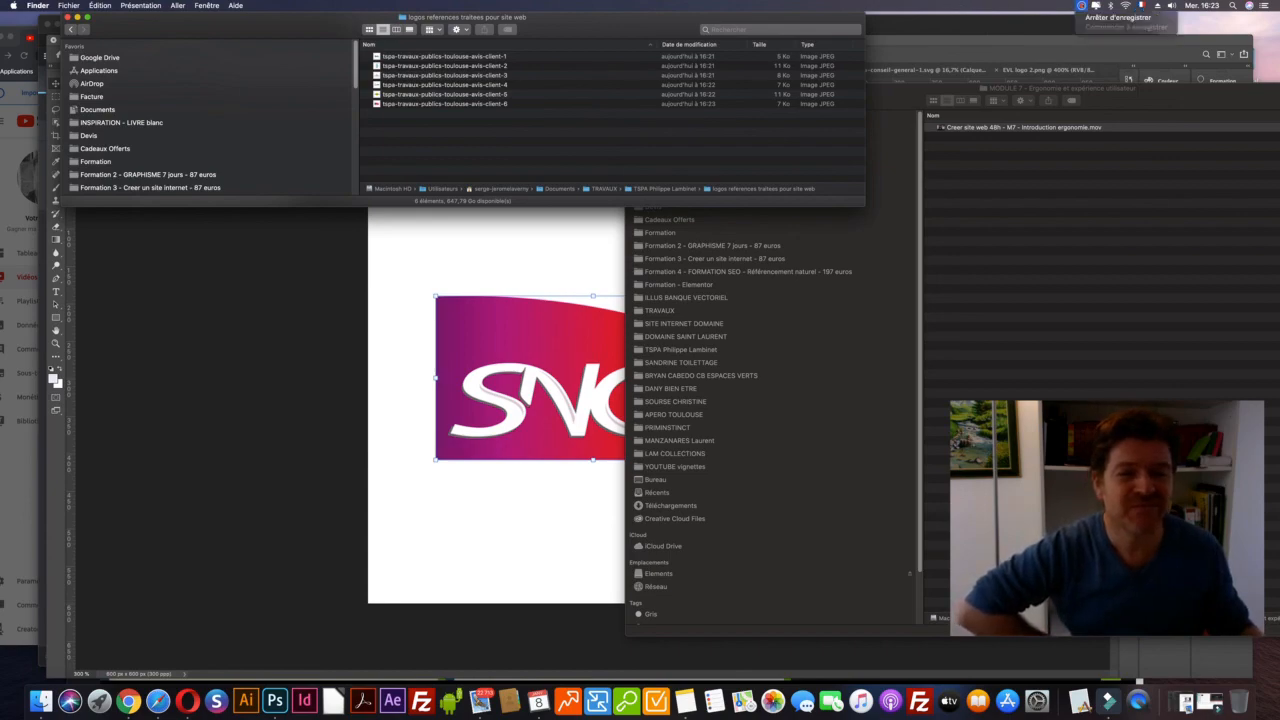